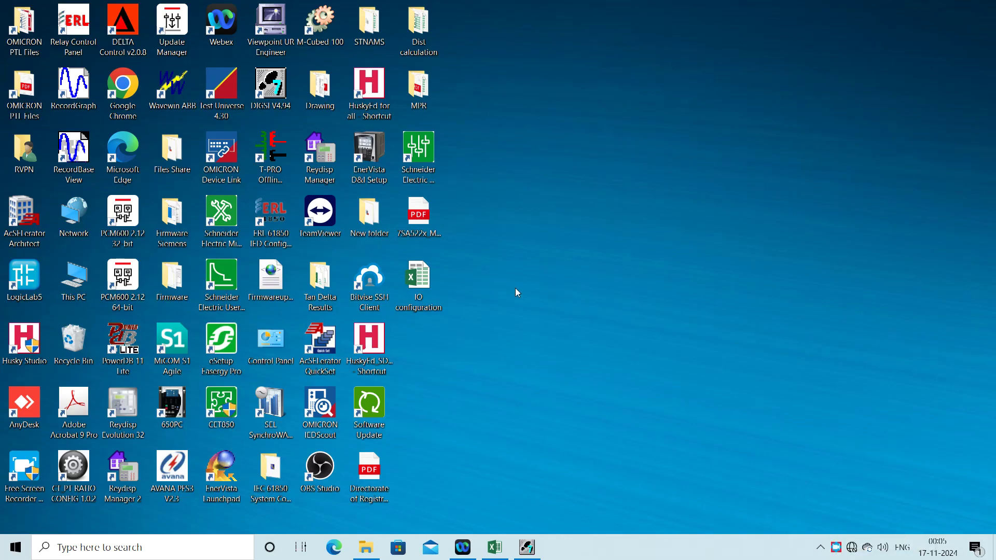
# - Switch to DIGSI Manager and open the 220 KV Bali I device with an offline connection
pyautogui.click(494, 548)
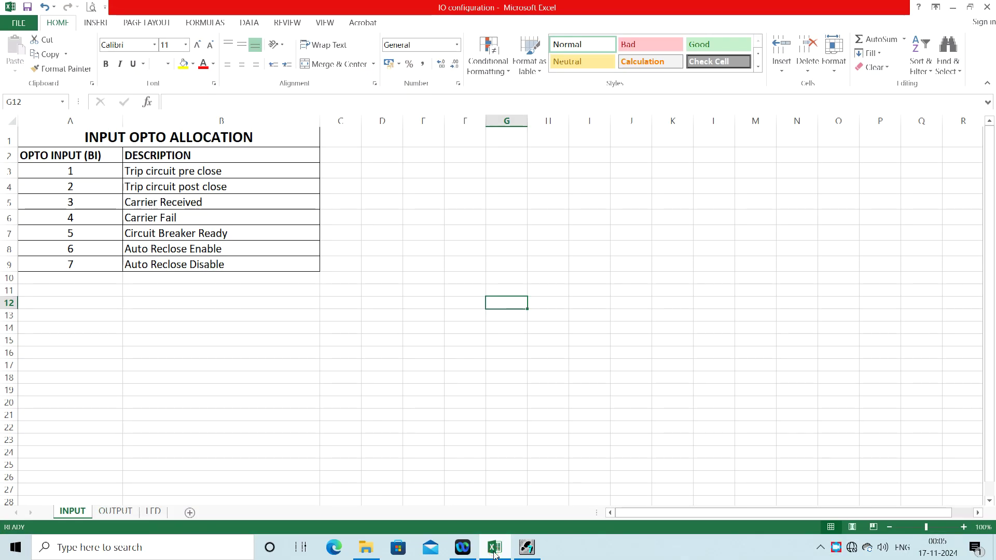
pyautogui.click(528, 548)
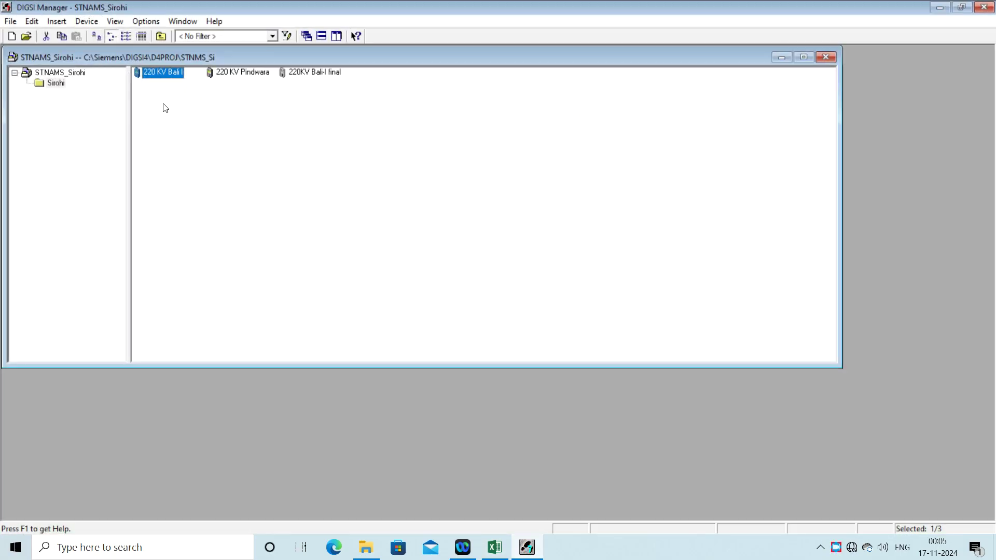
pyautogui.doubleClick(159, 75)
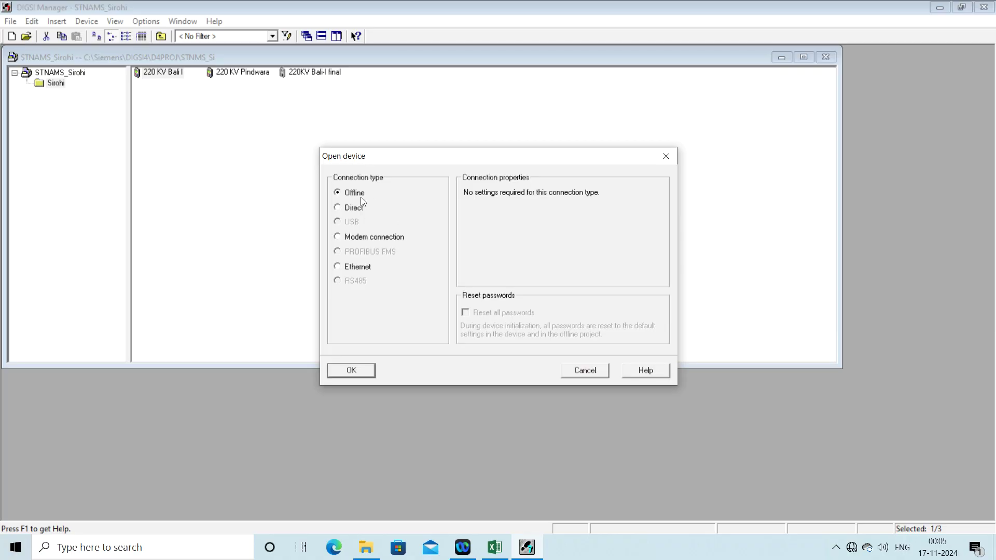
pyautogui.click(351, 370)
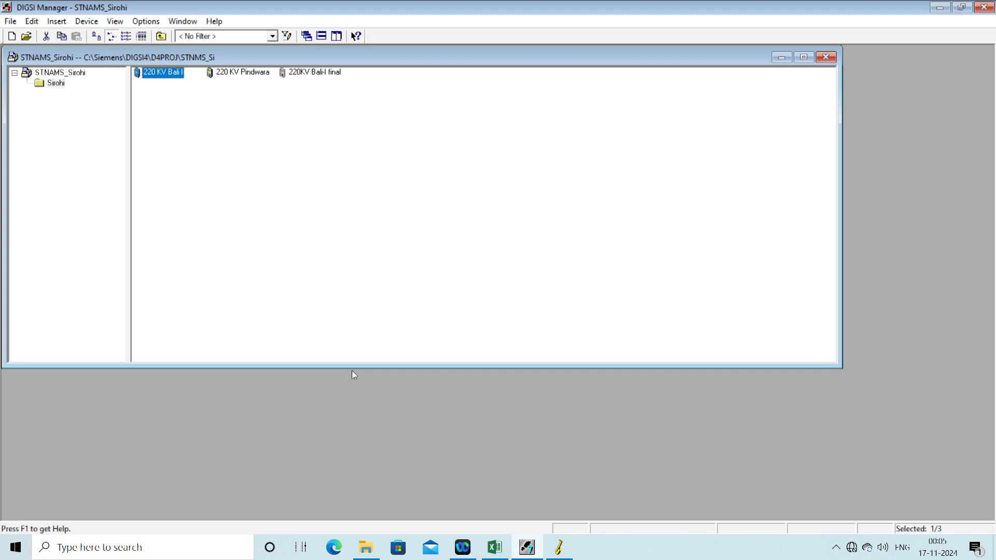
pyautogui.click(558, 544)
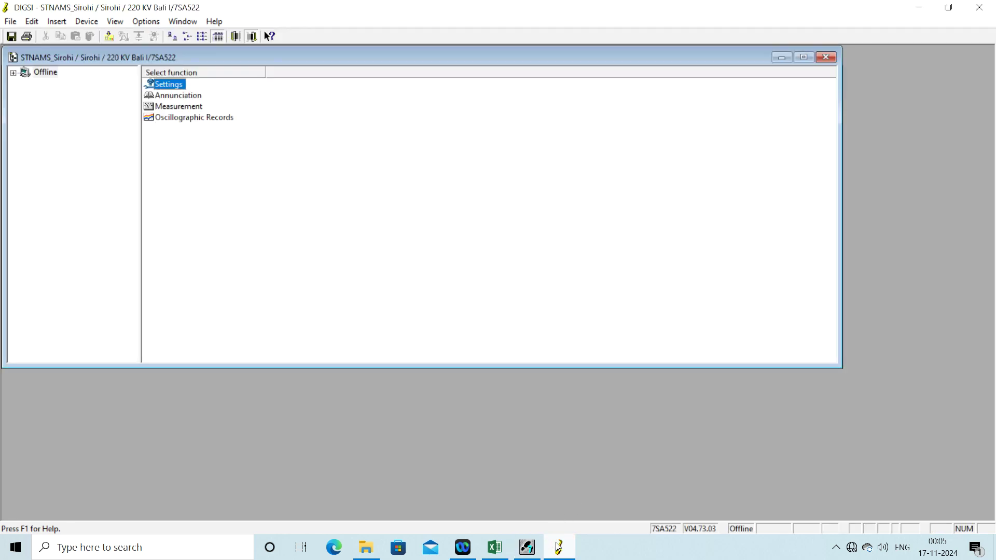
# - Open the device's Masking I/O (Configuration Matrix) settings in a maximized window
pyautogui.doubleClick(171, 87)
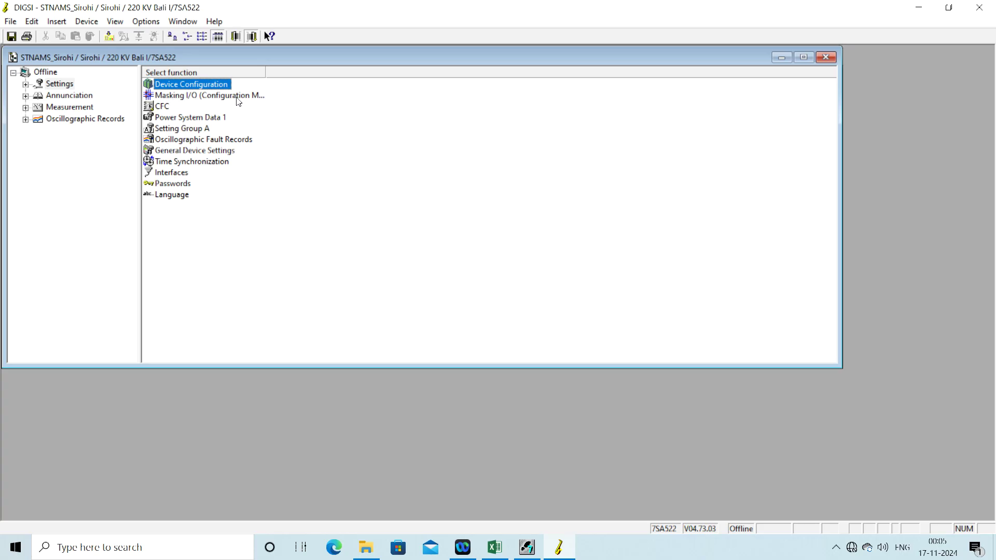
pyautogui.doubleClick(176, 97)
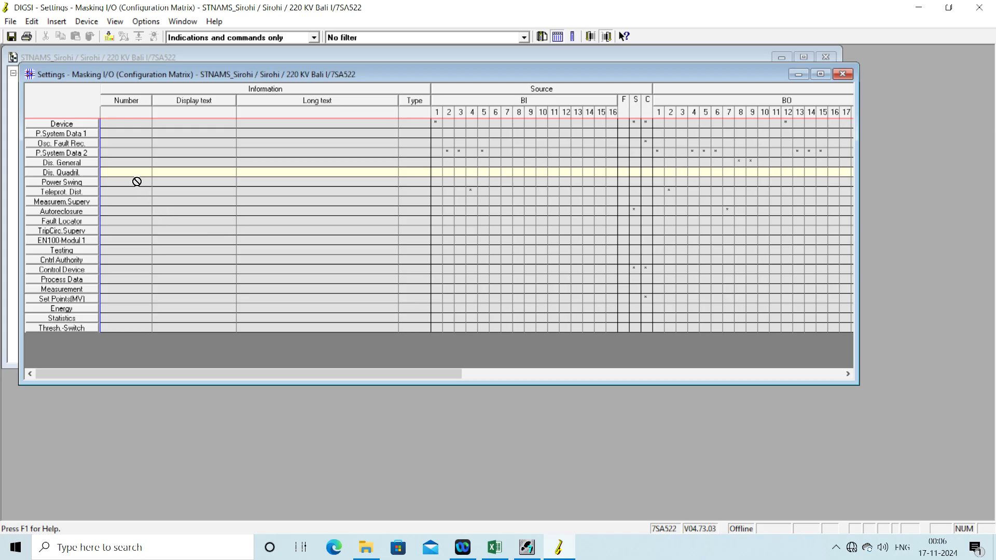
pyautogui.click(821, 75)
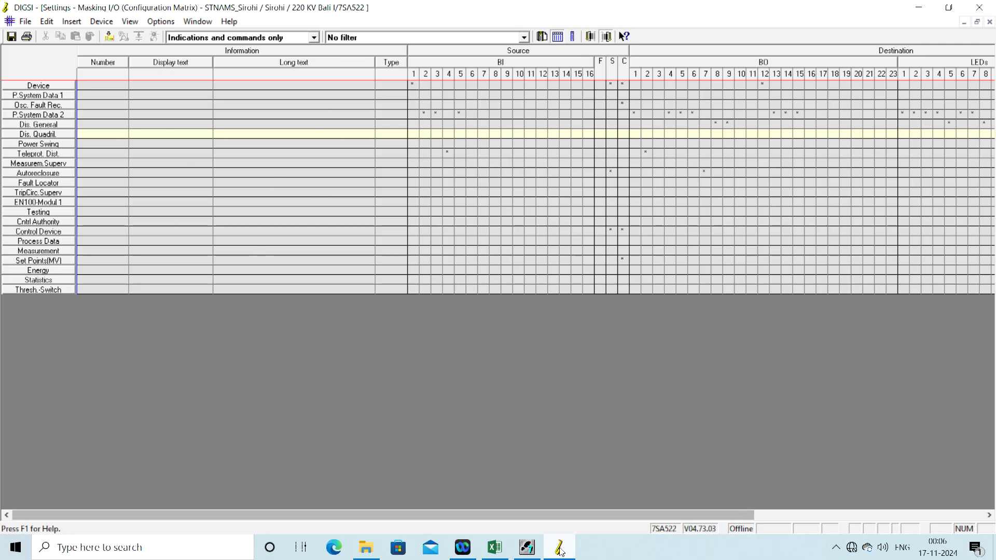
# - Switch to the IO configuration workbook in Excel and review the input, output and LED allocation sheets
pyautogui.click(495, 552)
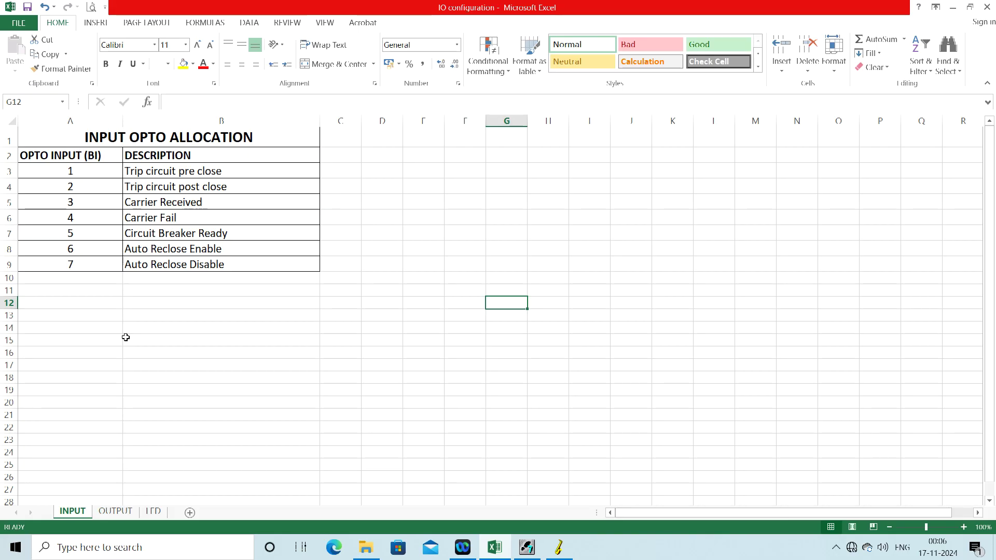
pyautogui.click(113, 511)
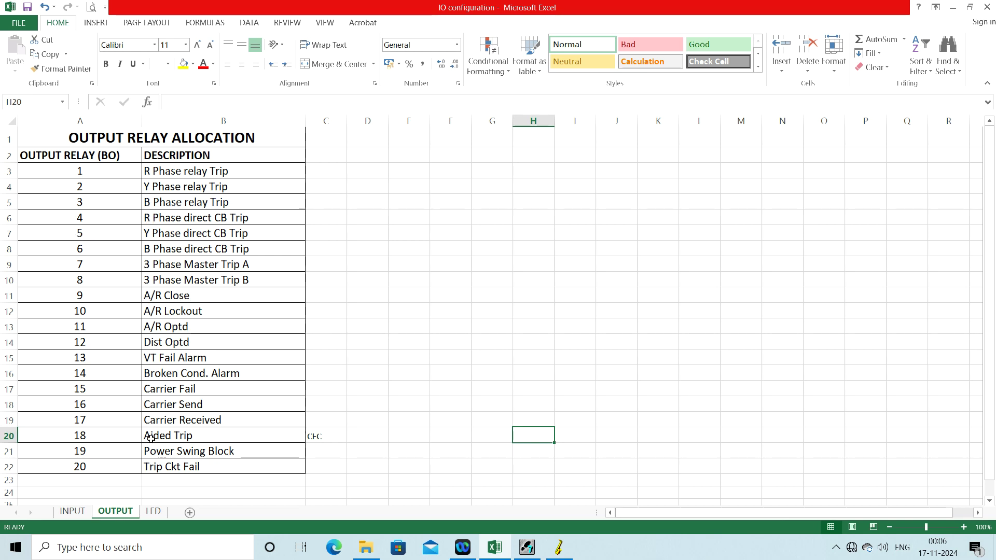
pyautogui.click(154, 512)
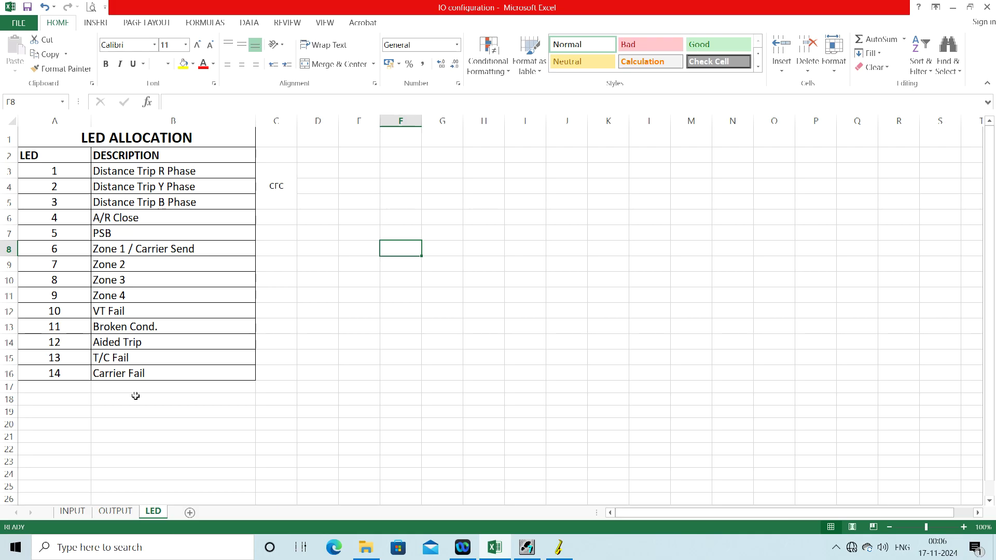
pyautogui.click(113, 511)
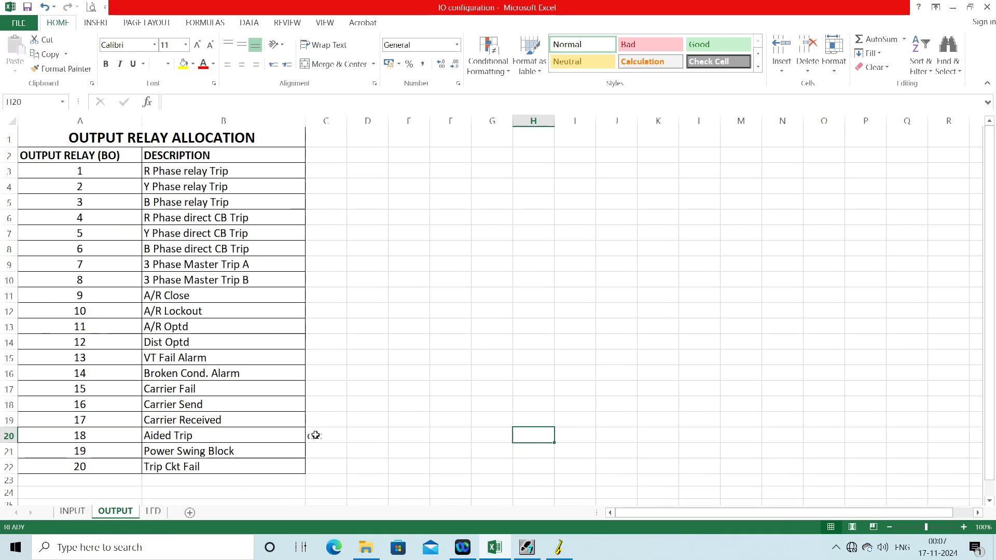
pyautogui.click(151, 512)
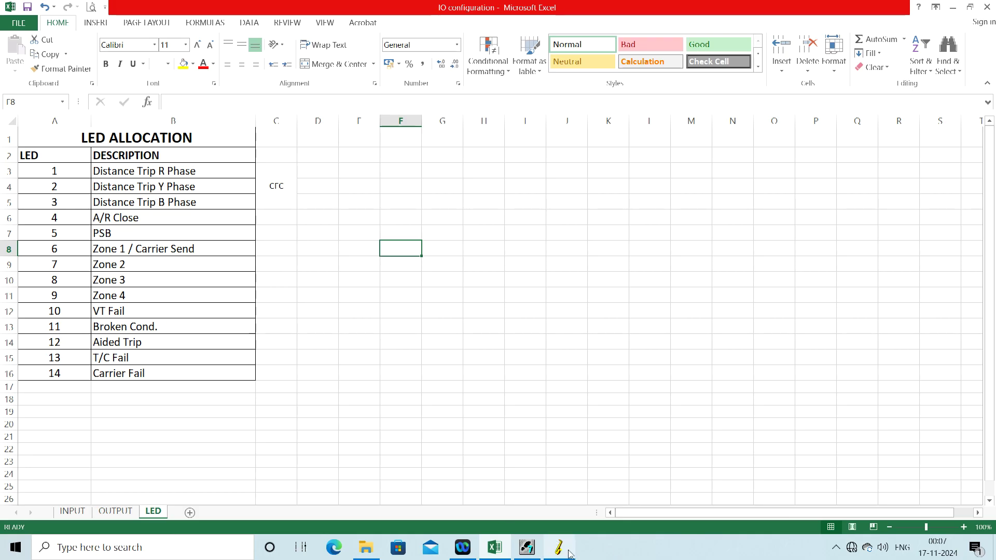
pyautogui.click(525, 551)
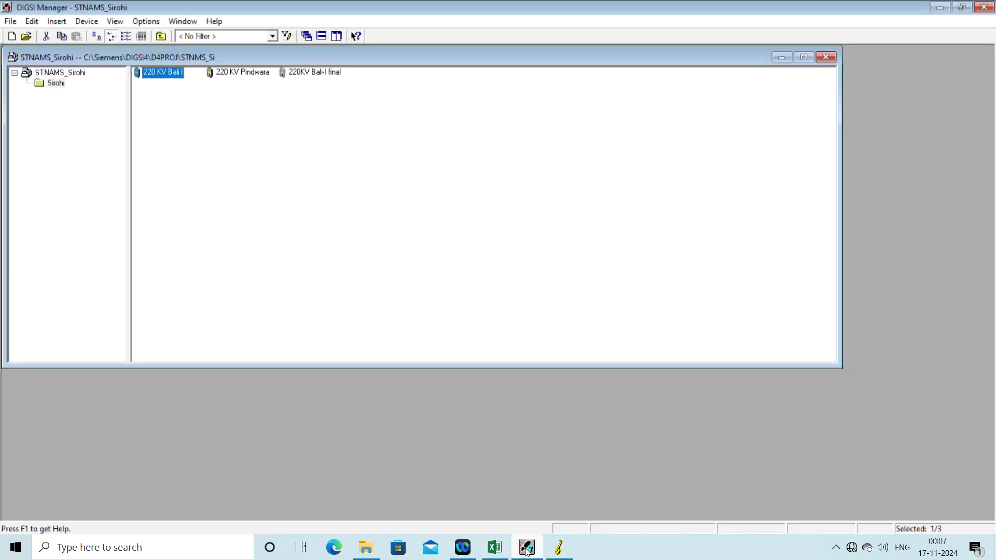
pyautogui.click(558, 547)
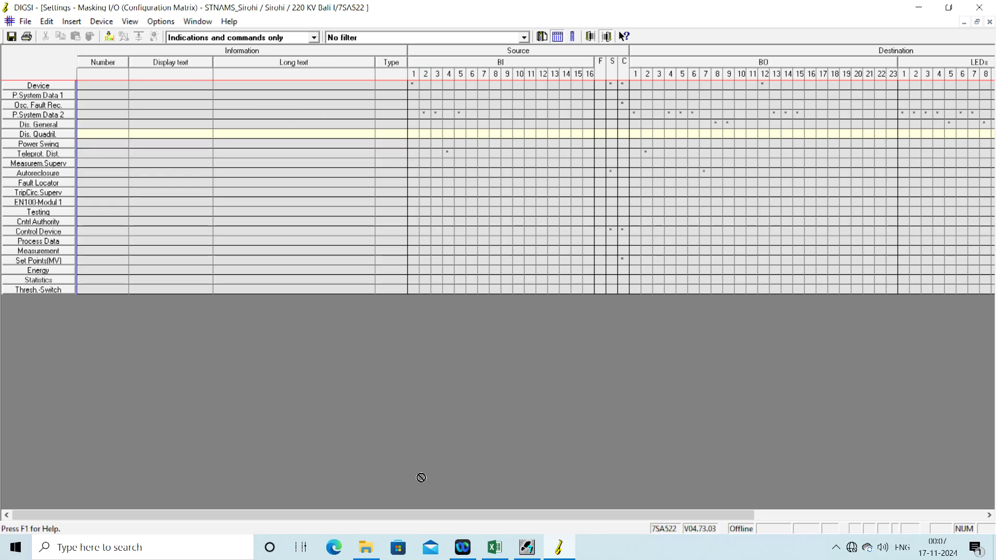
pyautogui.click(490, 549)
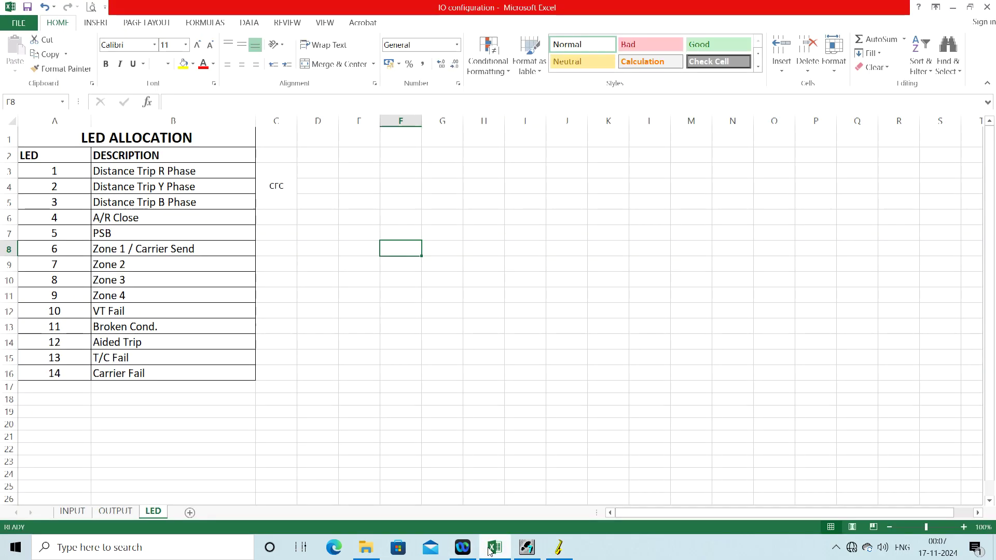
pyautogui.click(78, 513)
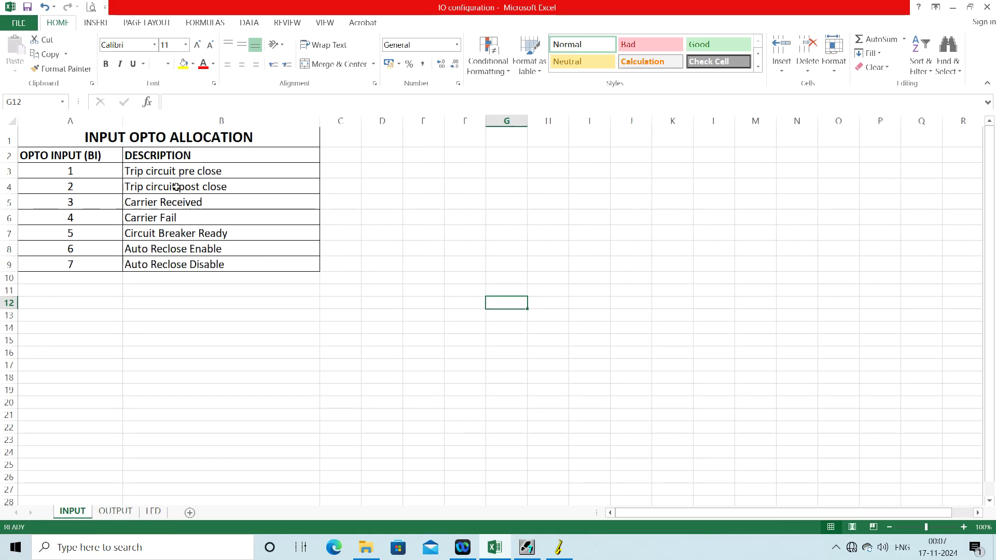
# - In DIGSI's trip circuit supervision group, assign Trip Relay to binary input 1 and Breaker Relay to binary input 2, both H (active with voltage)
pyautogui.click(559, 548)
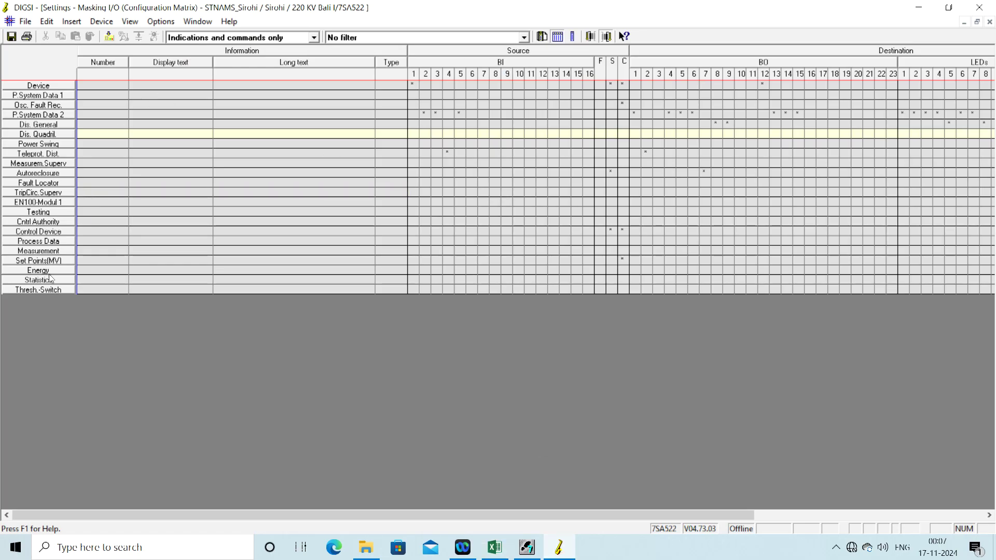
pyautogui.doubleClick(37, 193)
pyautogui.click(463, 192)
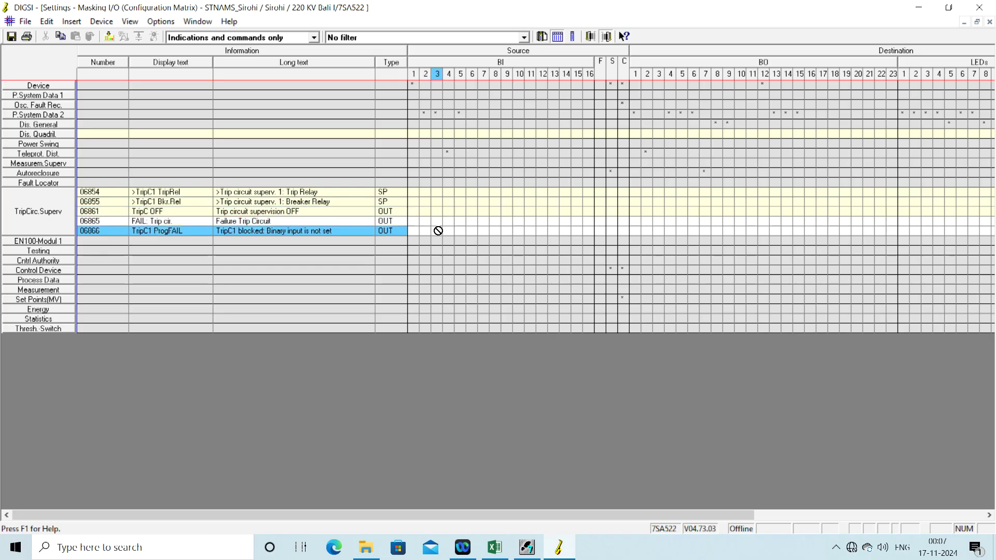
pyautogui.click(413, 195)
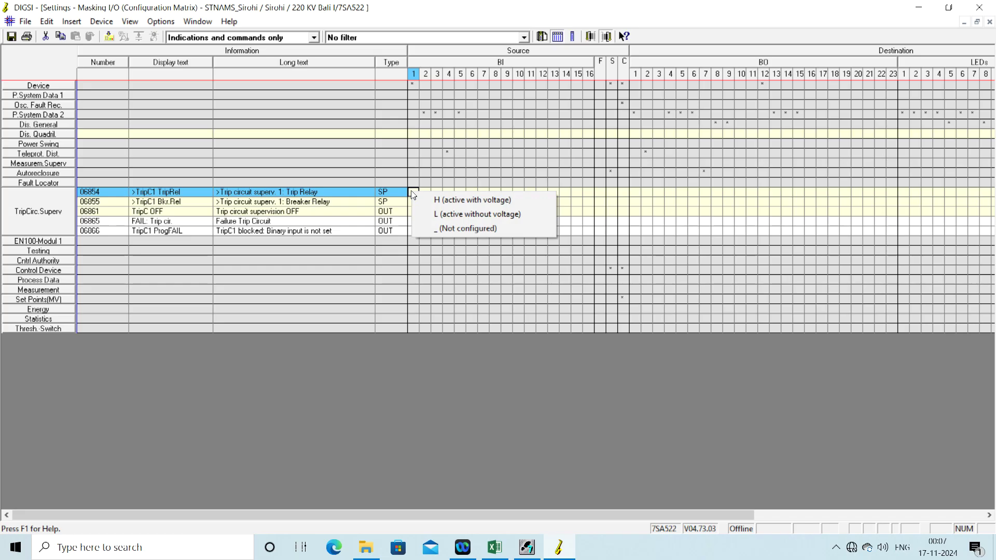
pyautogui.click(440, 200)
pyautogui.click(423, 204)
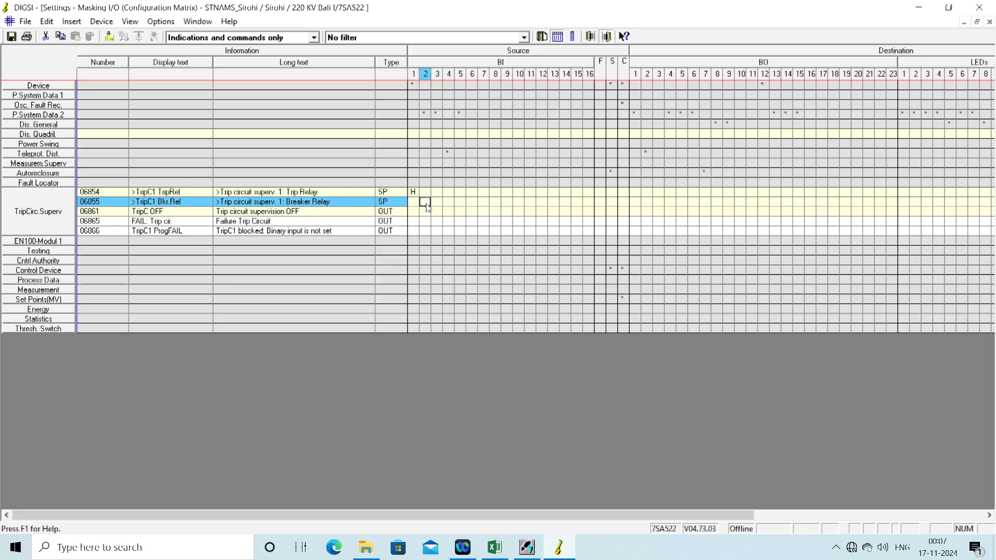
pyautogui.click(426, 203)
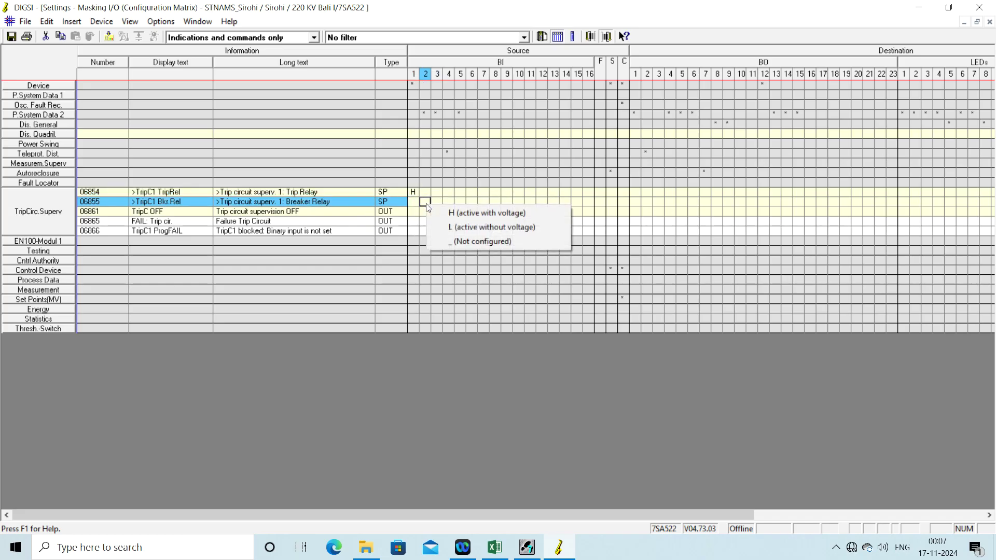
pyautogui.click(455, 212)
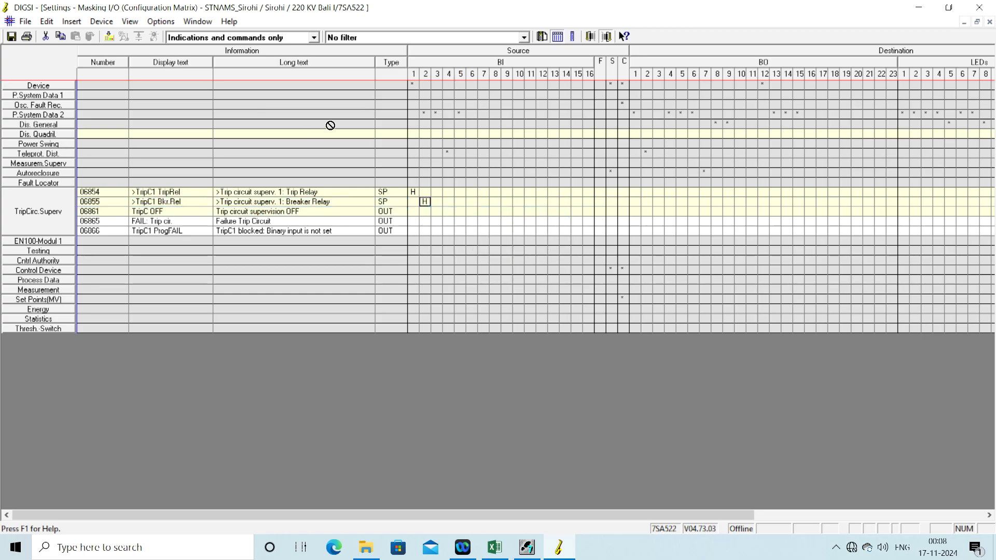
# - In the Device group, set the >Reset LED signal's binary input 1 assignment to not configured and collapse the group
pyautogui.doubleClick(28, 87)
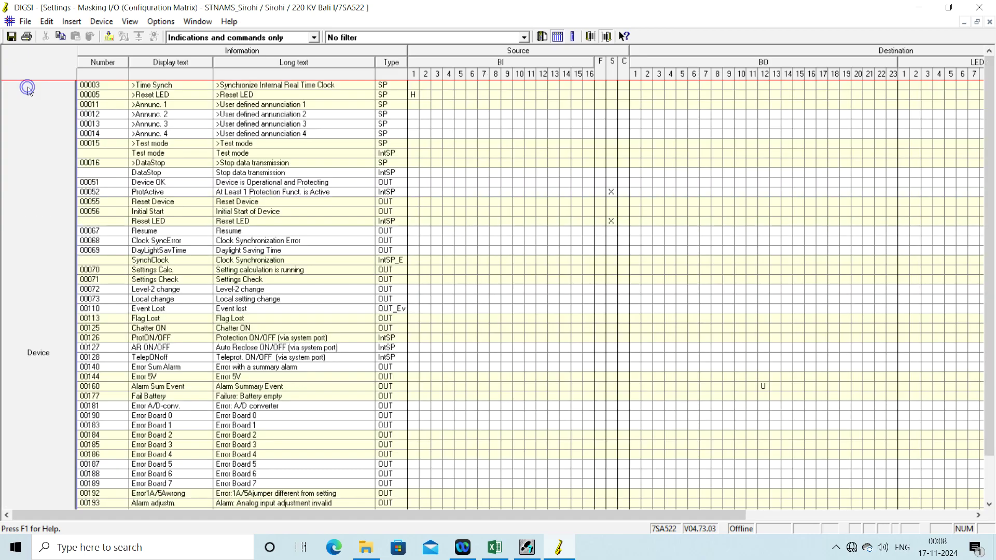
pyautogui.rightClick(417, 97)
pyautogui.click(480, 126)
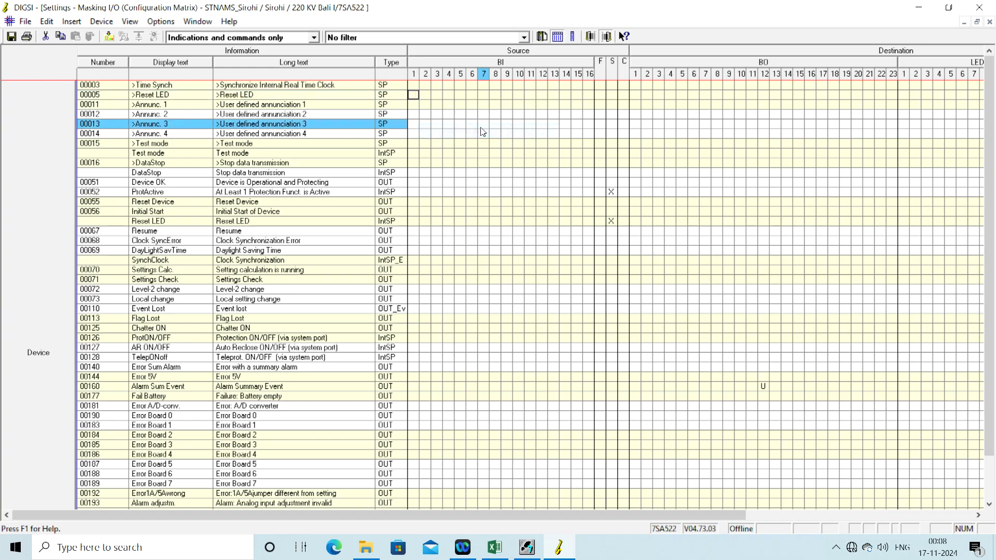
pyautogui.doubleClick(26, 167)
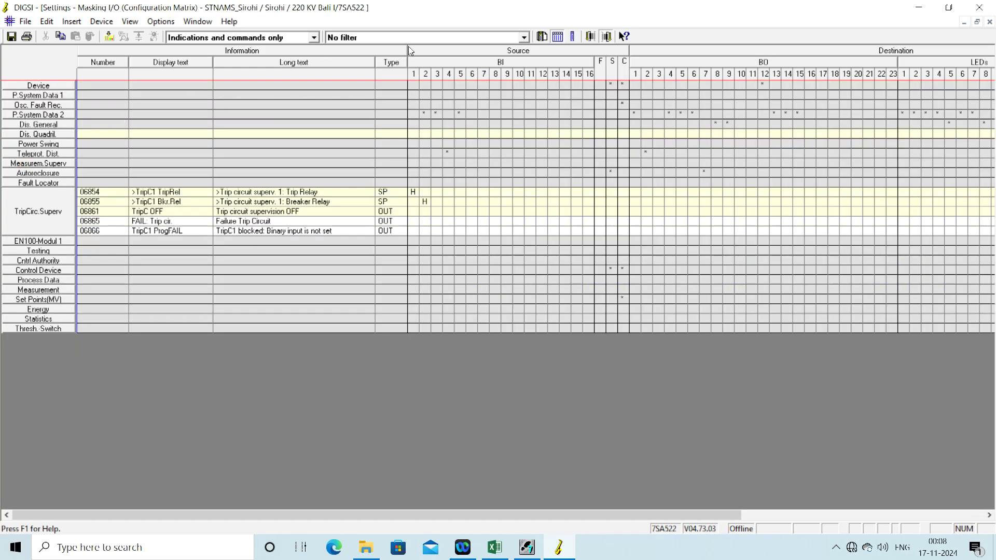
# - Check the Excel input allocation, then in DIGSI's Teleprot. Dist. group set Carrier RECEPTION Channel 1 on binary input 4 to not configured
pyautogui.click(493, 551)
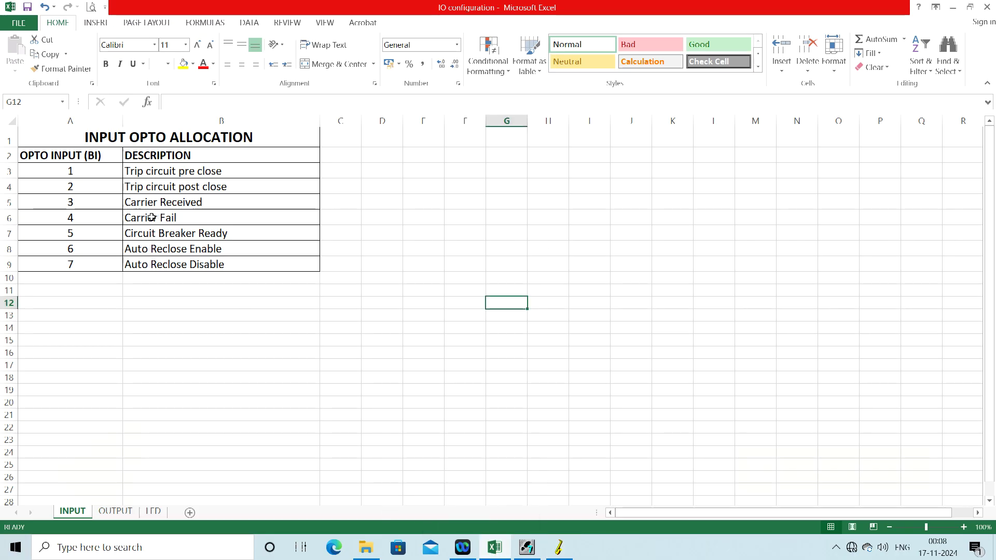
pyautogui.click(525, 550)
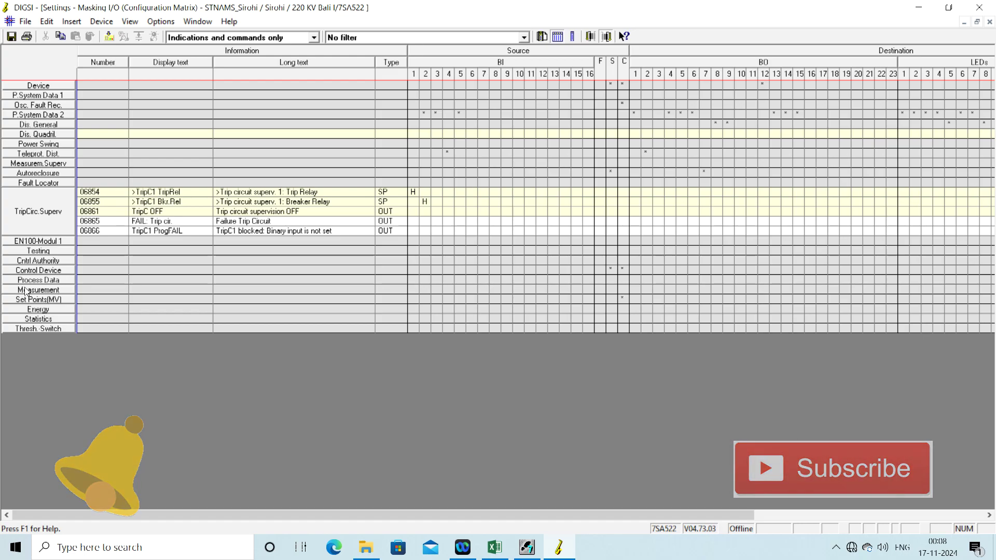
pyautogui.doubleClick(40, 153)
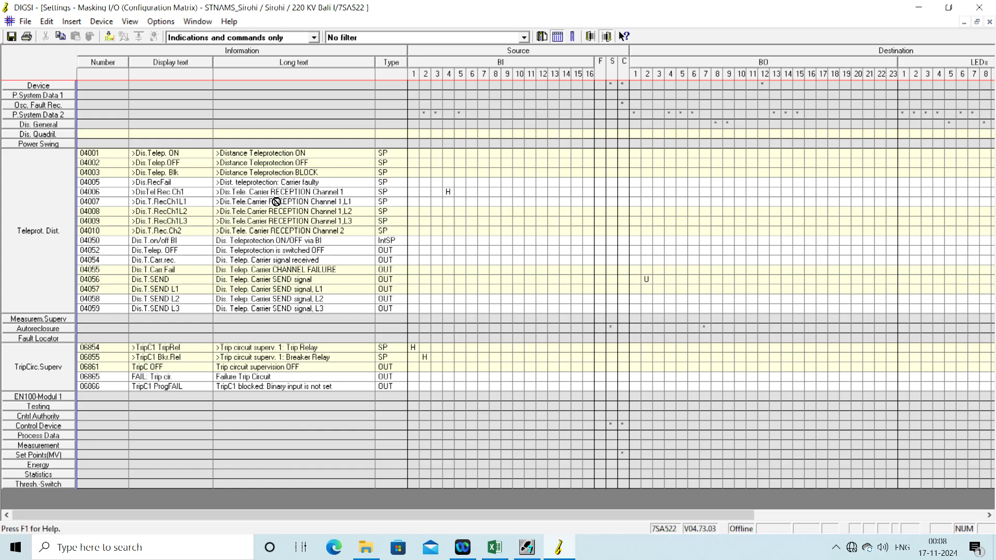
pyautogui.click(436, 195)
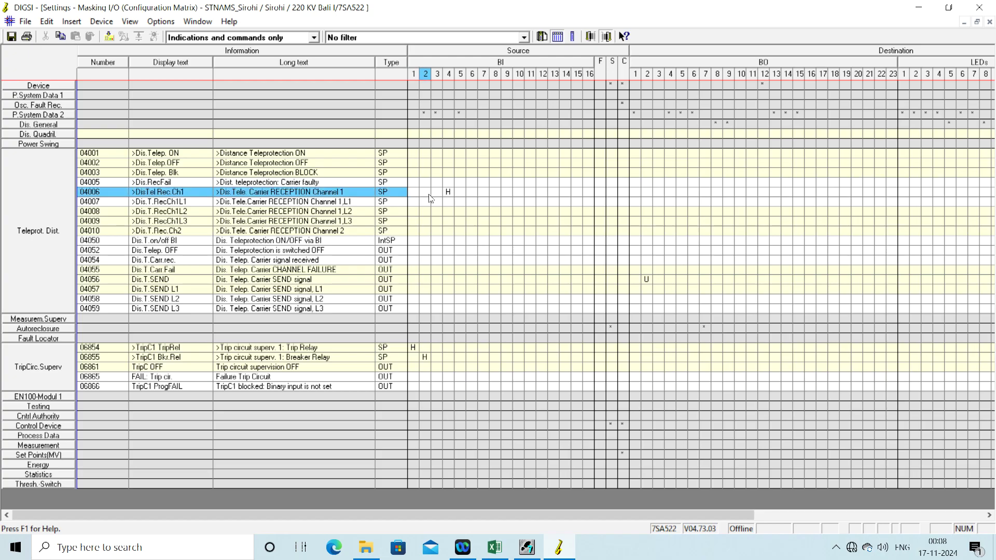
pyautogui.click(451, 195)
pyautogui.rightClick(453, 196)
pyautogui.click(484, 229)
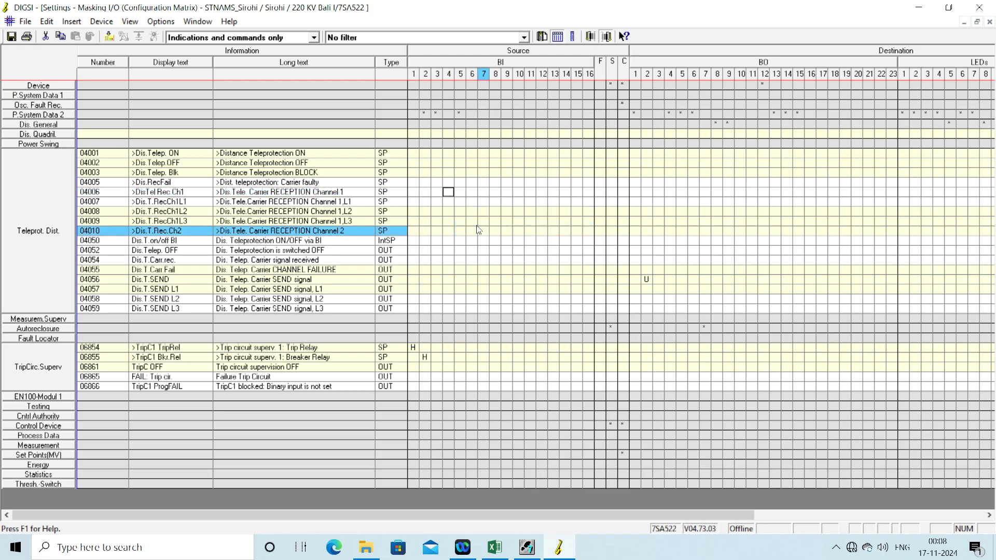
# - Assign the Carrier RECEPTION Channel 1 signal to binary input 3 as H (active with voltage)
pyautogui.click(437, 194)
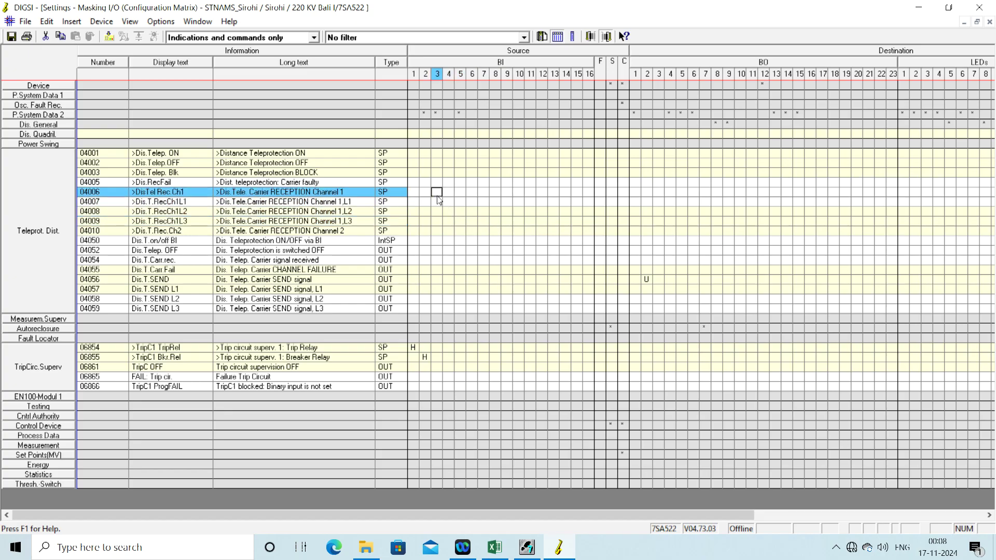
pyautogui.rightClick(438, 194)
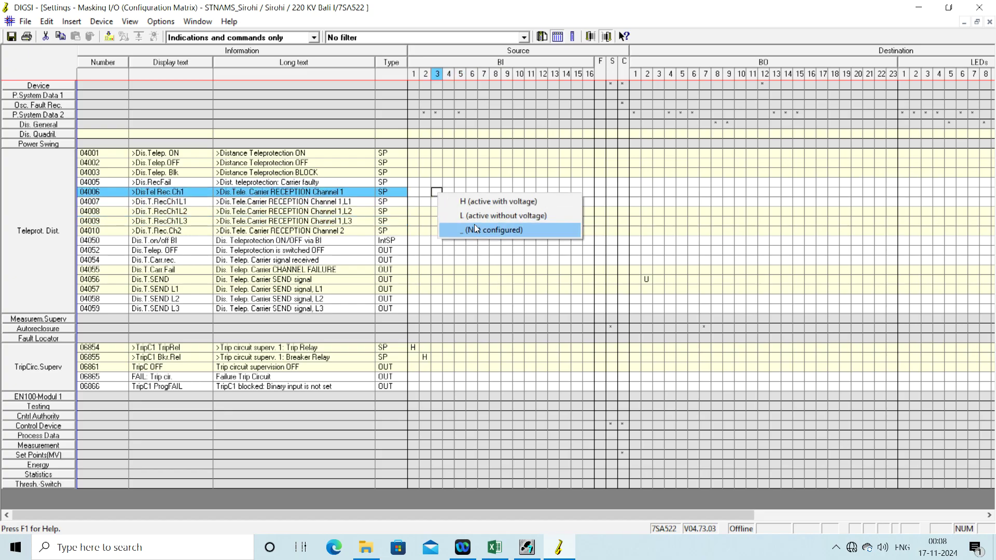
pyautogui.click(476, 203)
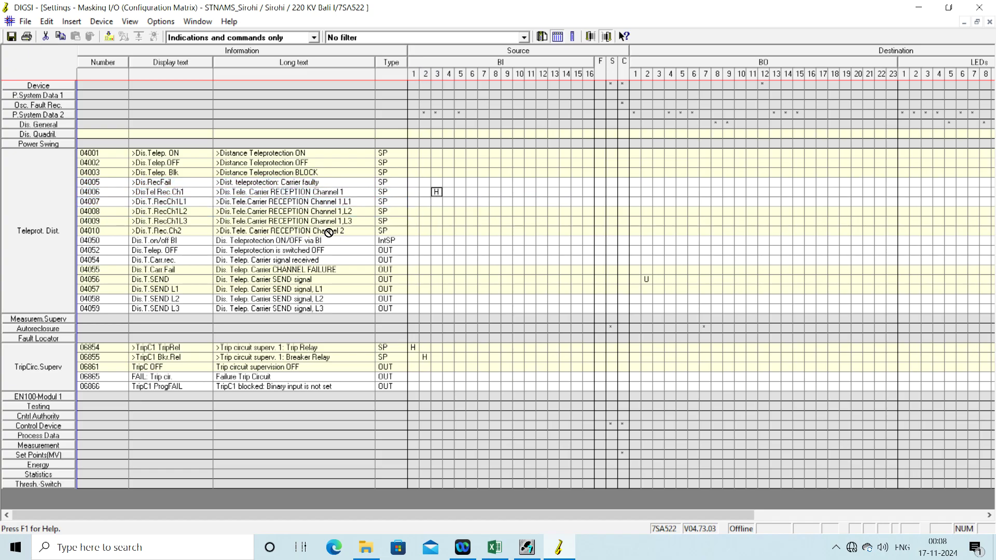
# - Assign the Carrier RECEPTION Channel 2 signal to binary input 3 as H (active with voltage)
pyautogui.click(440, 230)
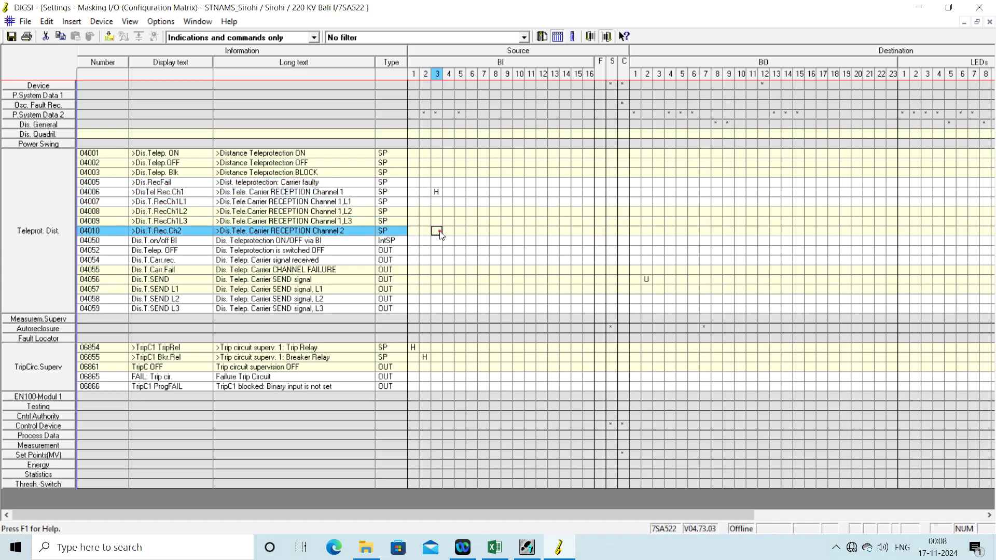
pyautogui.rightClick(440, 232)
pyautogui.click(525, 241)
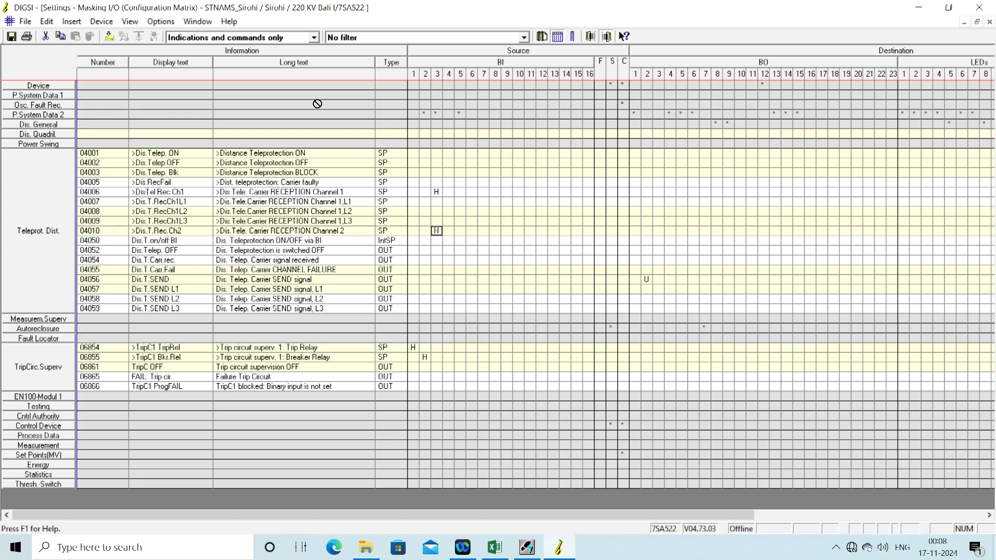
# - In the P.System Data 2 group, set >Manual Close on binary input 2 and >FAIL:Feeder VT on binary input 3 to not configured
pyautogui.click(50, 116)
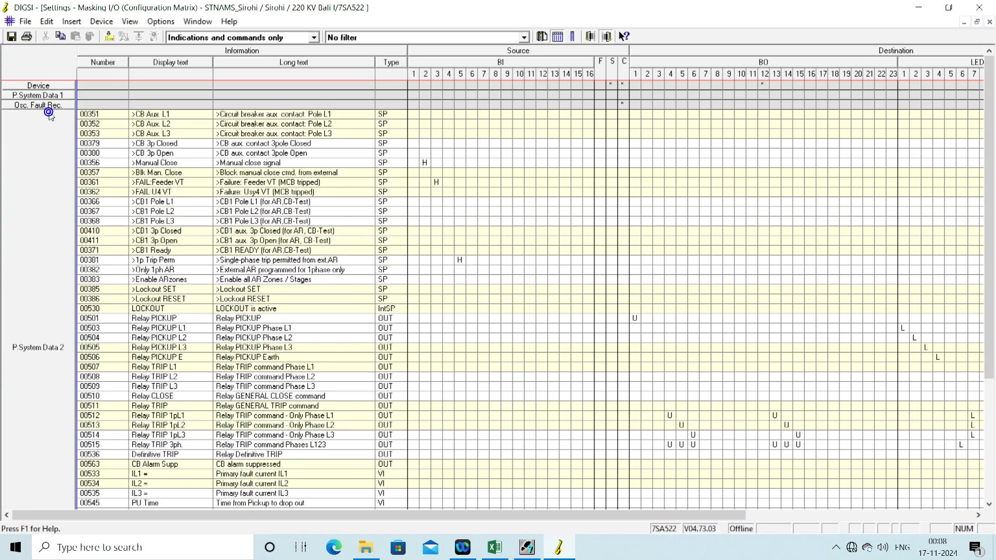
pyautogui.rightClick(425, 165)
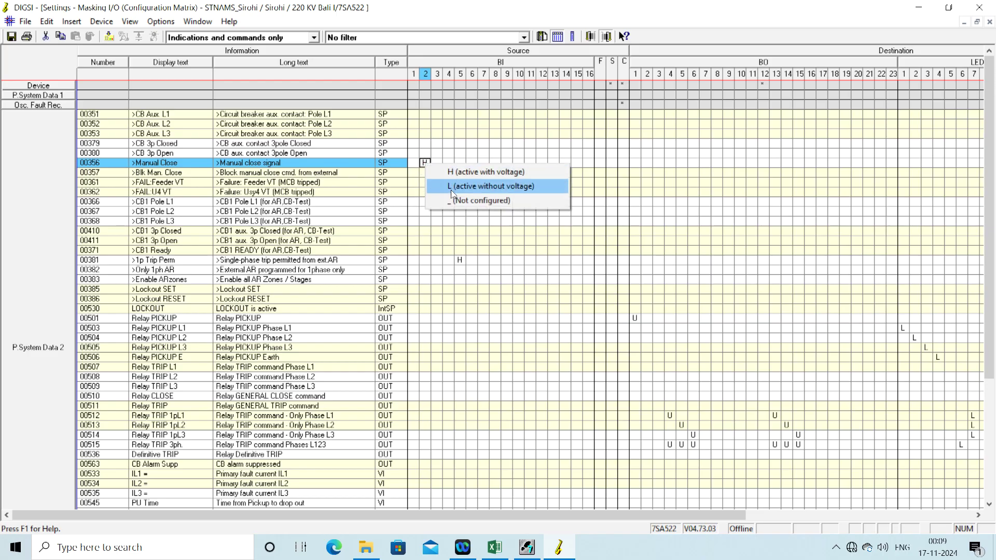
pyautogui.click(451, 196)
pyautogui.rightClick(437, 182)
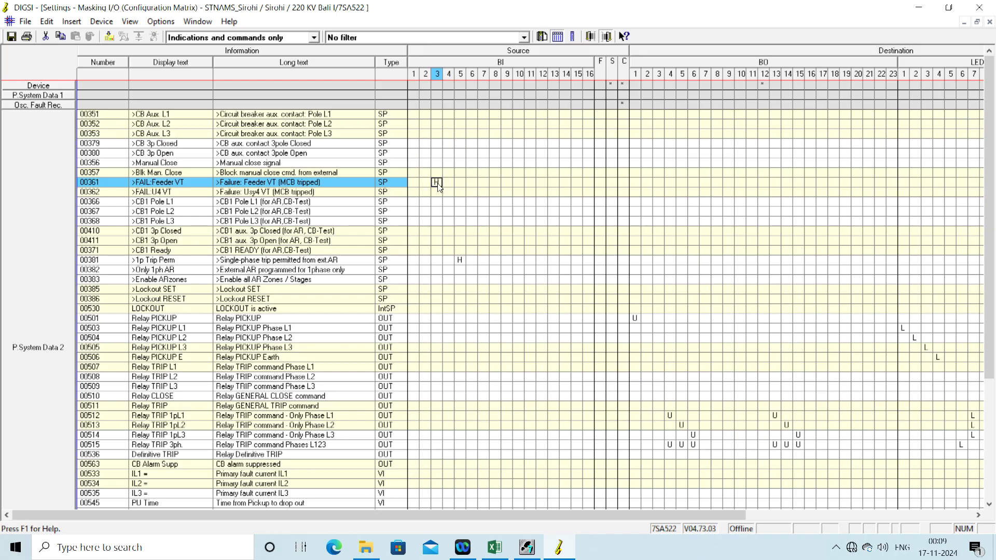
pyautogui.rightClick(437, 184)
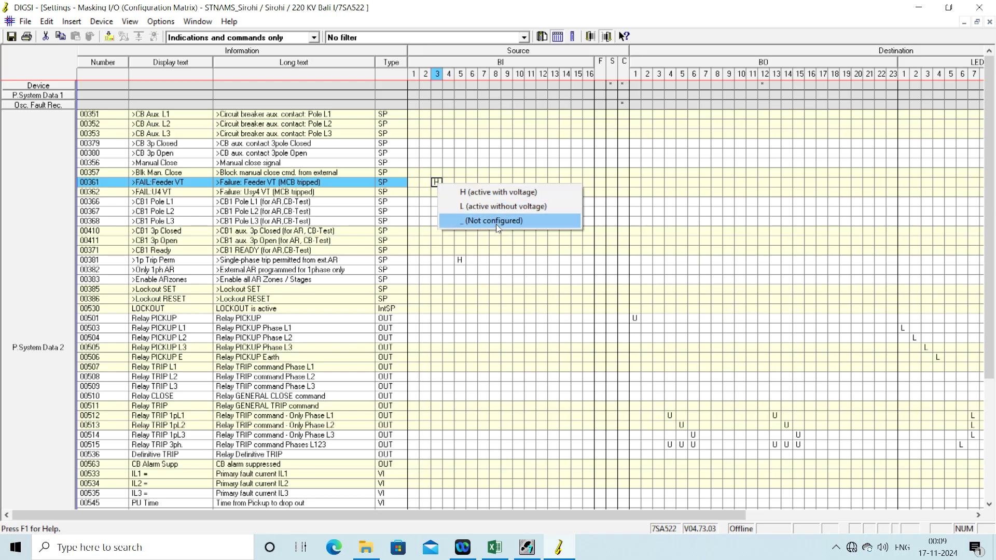
pyautogui.click(495, 223)
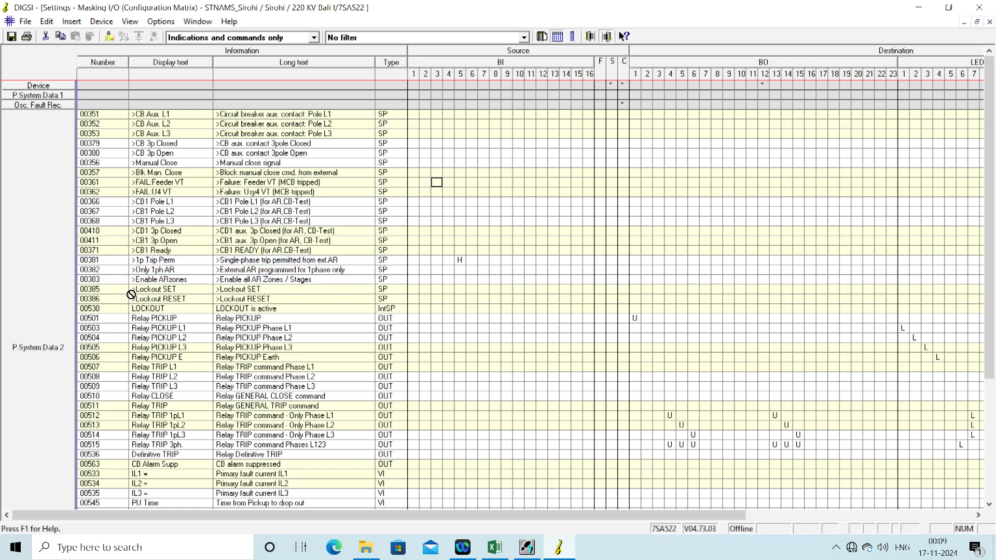
# - Set the >1p Trip Perm signal's binary input 5 assignment to not configured and collapse the P.System Data 2 group
pyautogui.click(459, 261)
pyautogui.rightClick(460, 262)
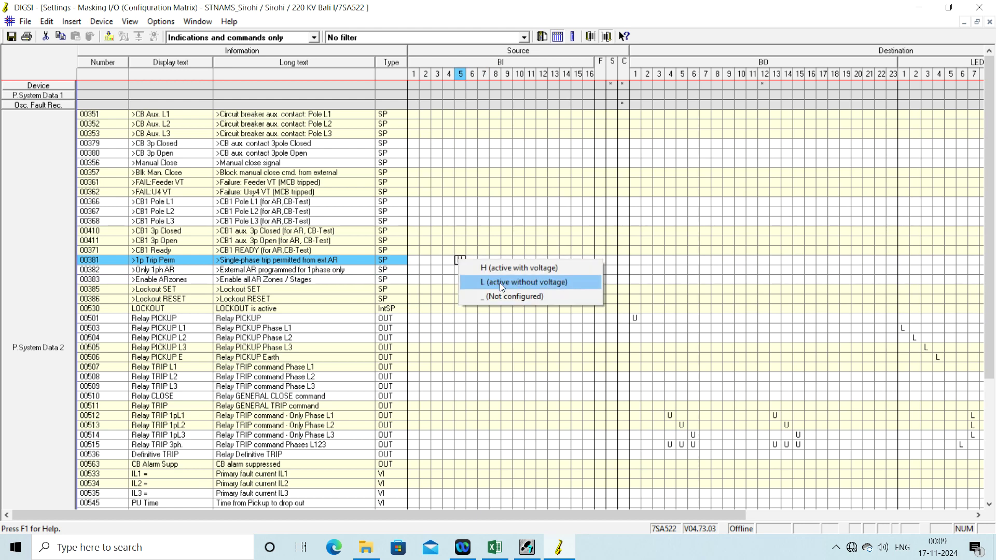
pyautogui.click(494, 298)
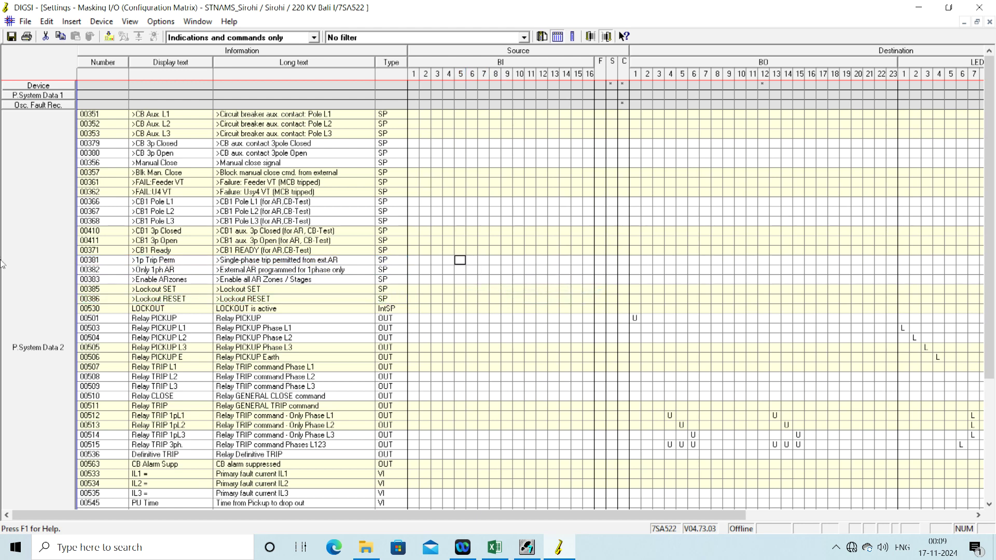
pyautogui.doubleClick(41, 242)
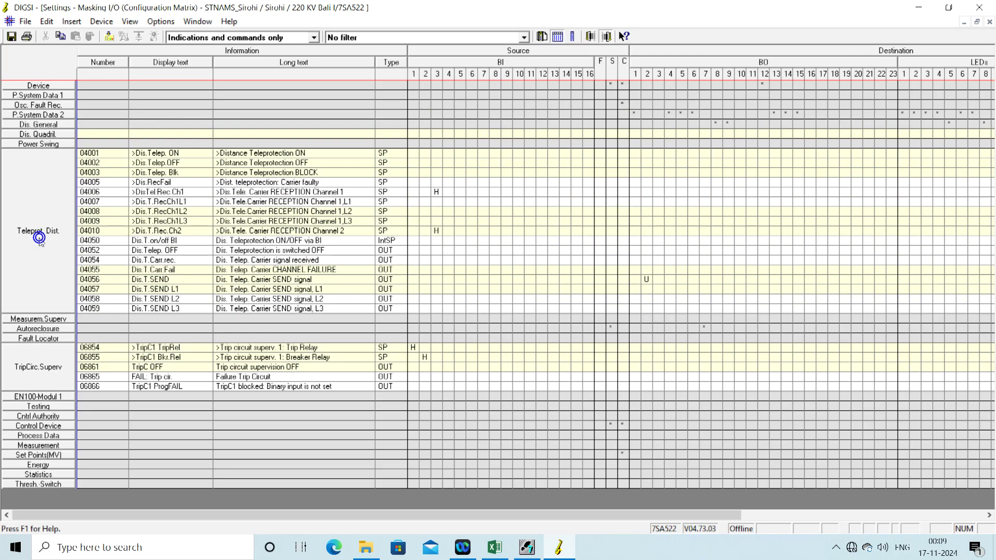
# - Check the Excel input allocation, then in DIGSI assign the teleprotection Carrier faulty signal to binary input 4 as H (active with voltage)
pyautogui.click(494, 548)
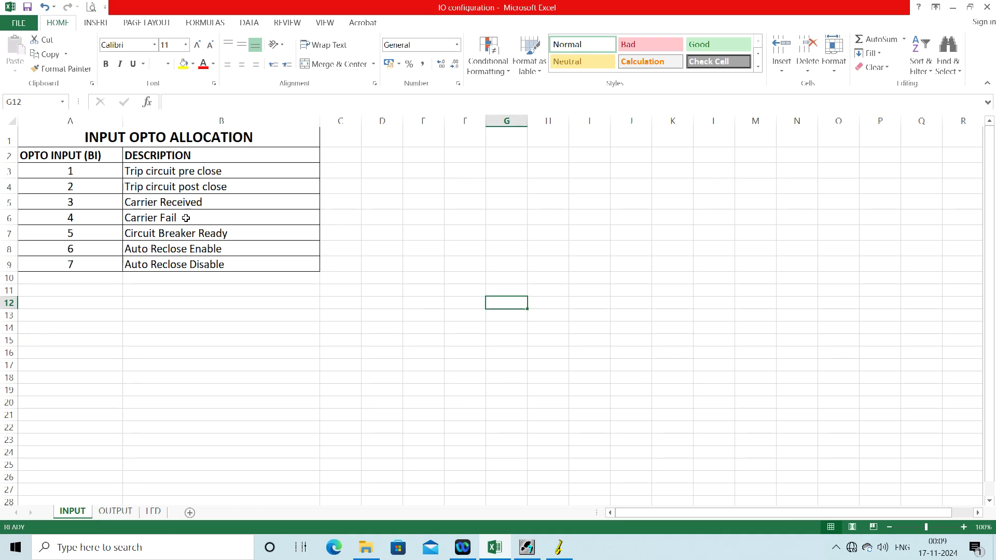
pyautogui.click(553, 551)
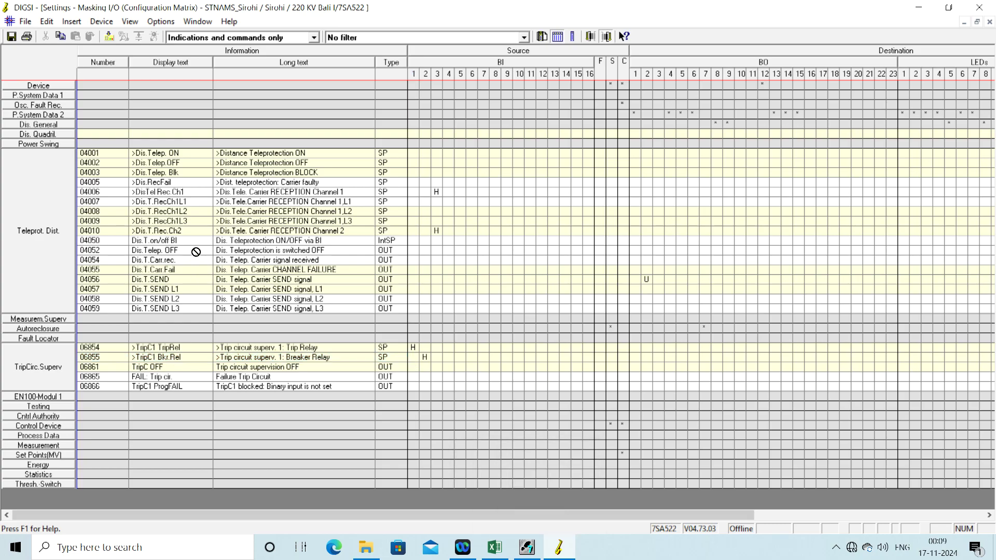
pyautogui.click(219, 180)
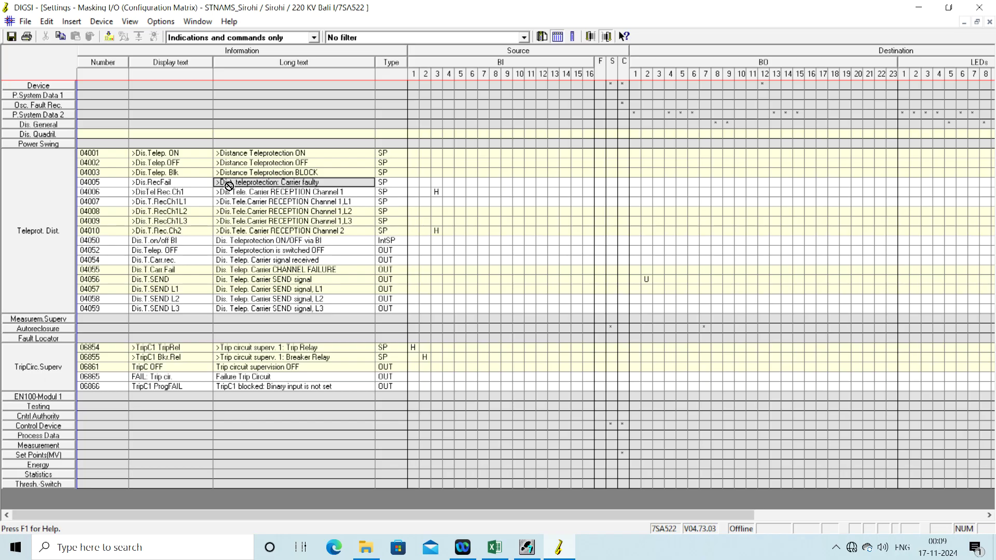
pyautogui.click(449, 183)
pyautogui.rightClick(449, 185)
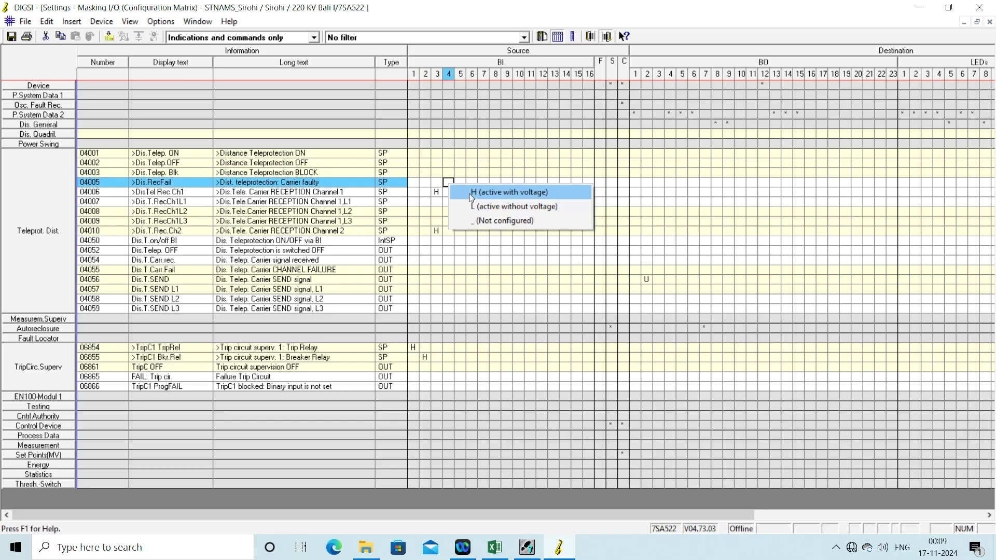
pyautogui.click(472, 192)
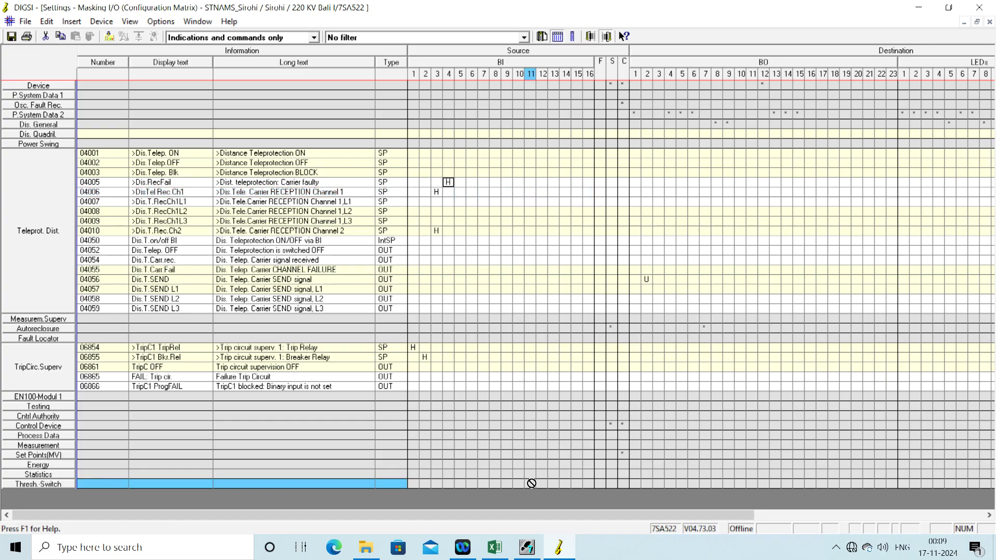
# - Check the Excel input allocation again, then collapse the Teleprot. Dist. and TripCirc.Superv groups in DIGSI
pyautogui.click(560, 548)
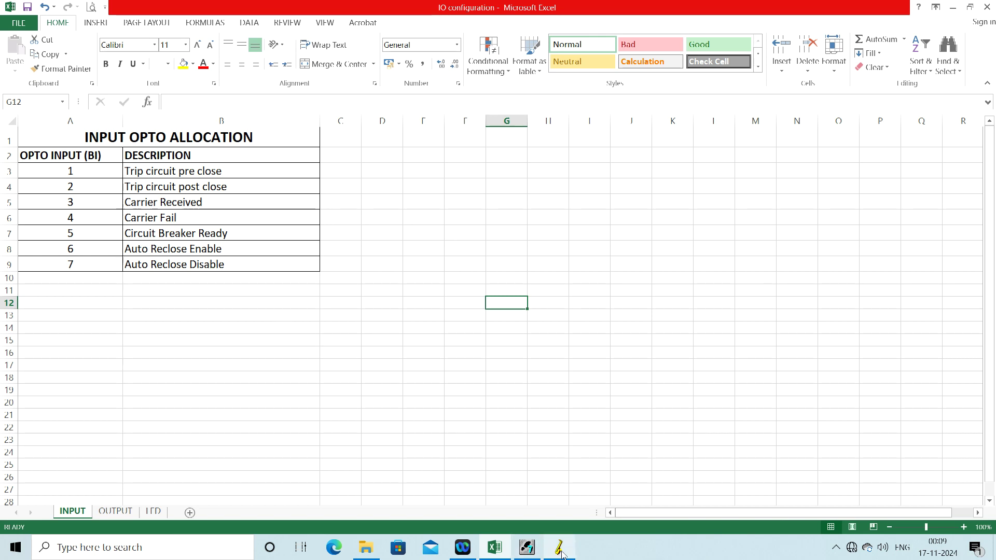
pyautogui.click(563, 485)
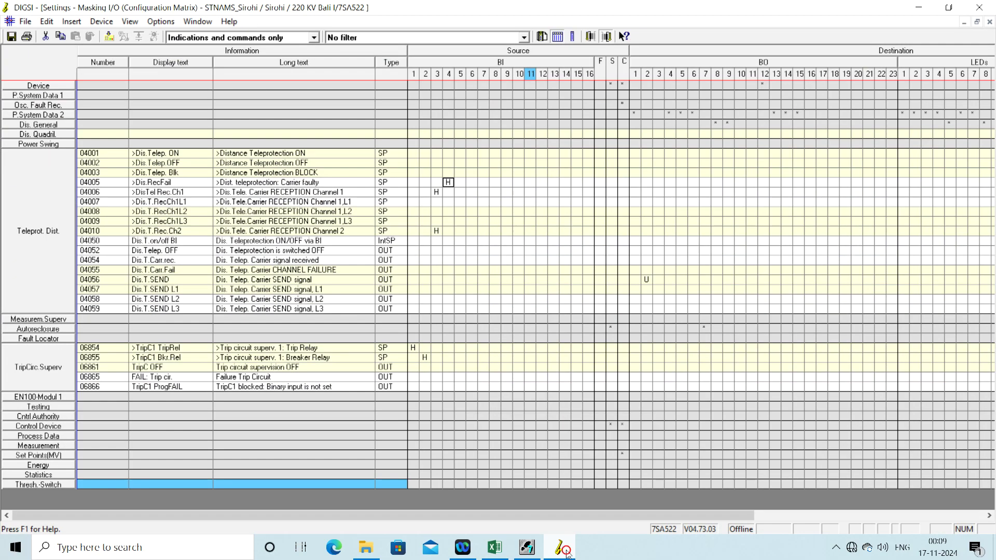
pyautogui.doubleClick(37, 240)
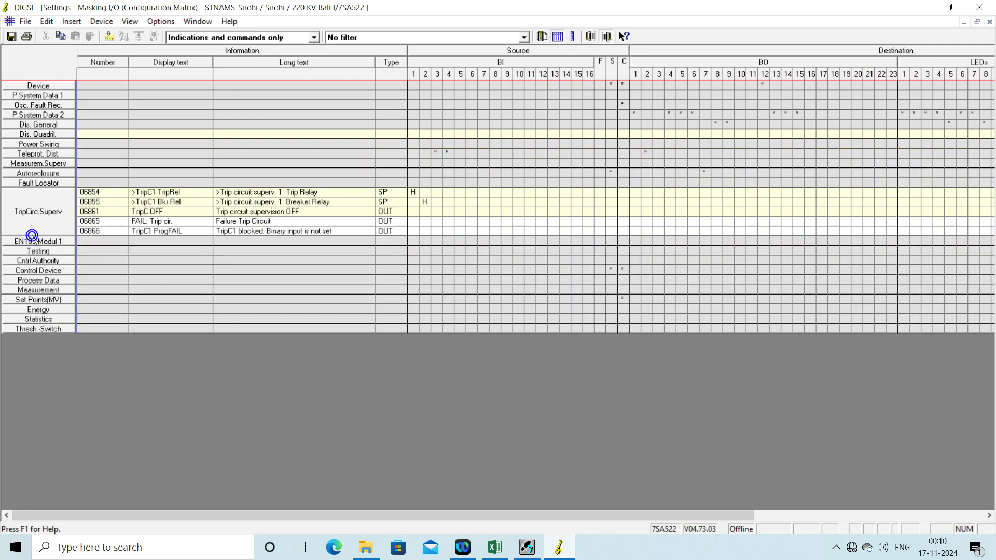
pyautogui.doubleClick(37, 208)
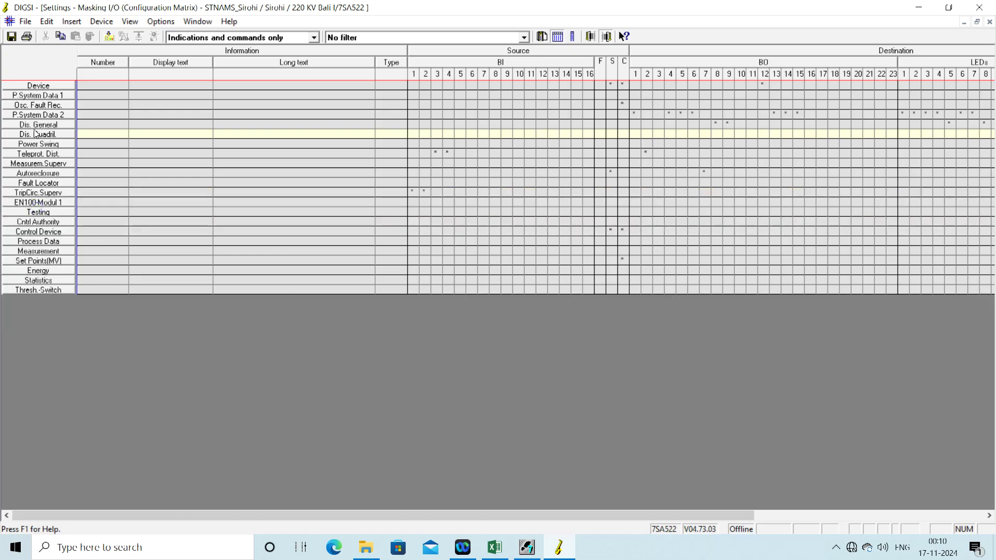
# - In the P.System Data 2 group, assign the >CB1 Ready signal to binary input 5 as H (active with voltage)
pyautogui.click(36, 96)
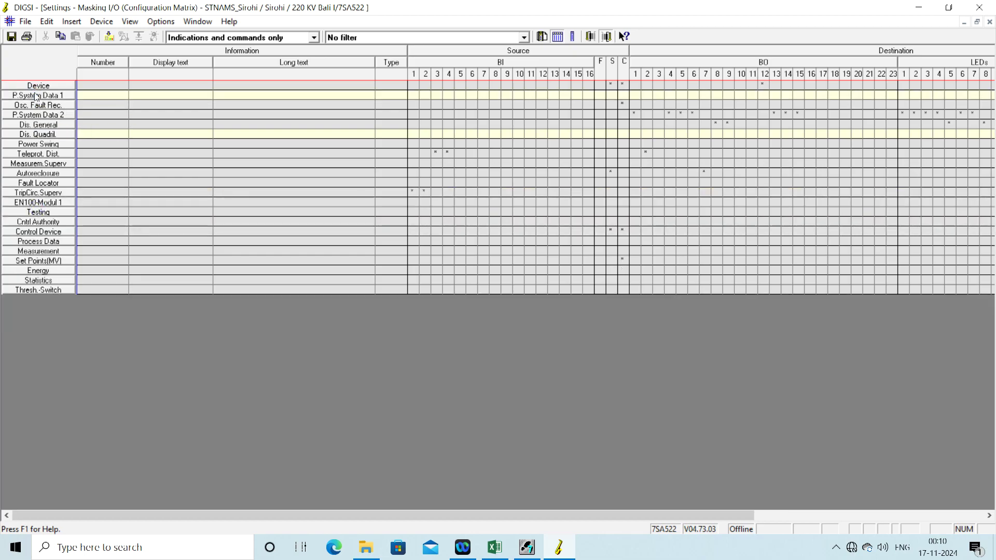
pyautogui.doubleClick(34, 114)
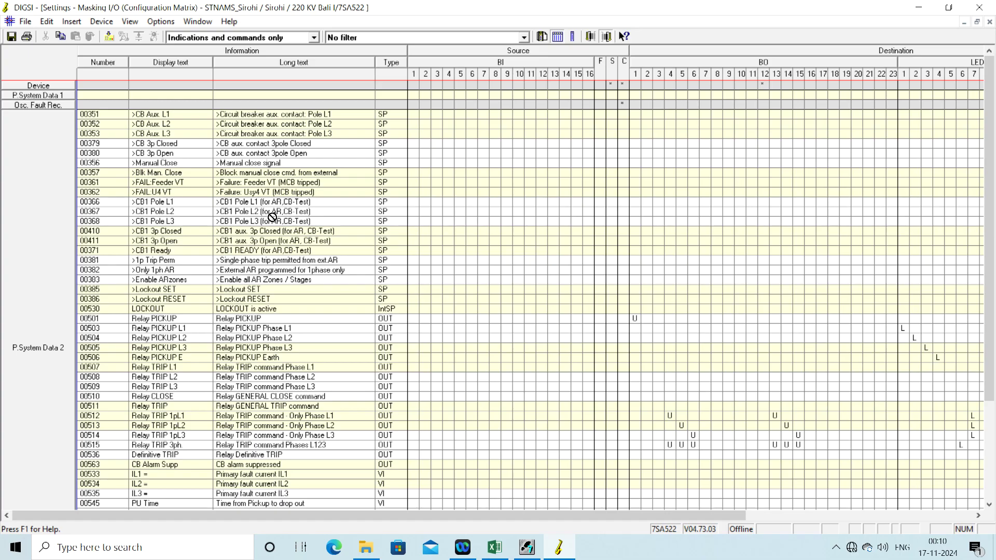
pyautogui.click(451, 185)
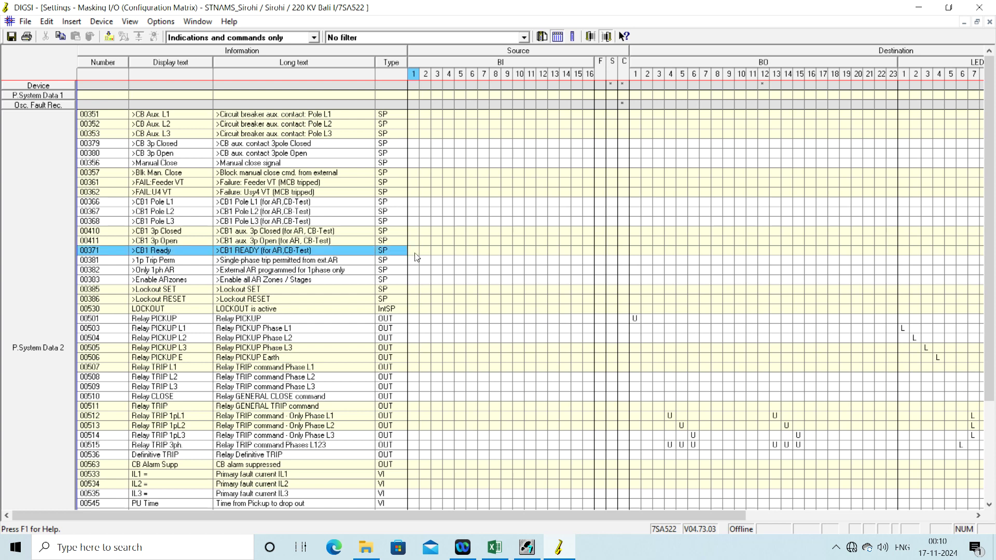
pyautogui.click(461, 251)
pyautogui.rightClick(462, 252)
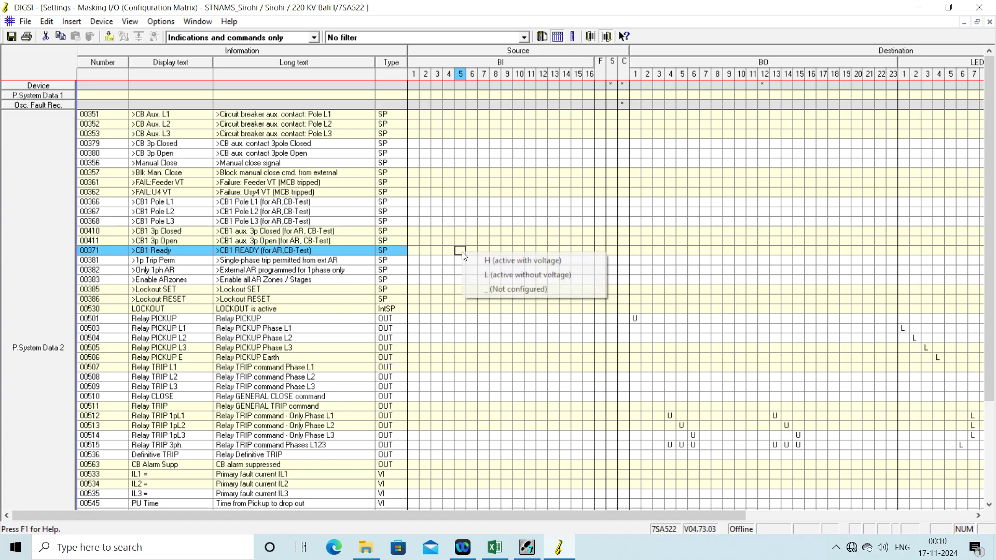
pyautogui.click(524, 260)
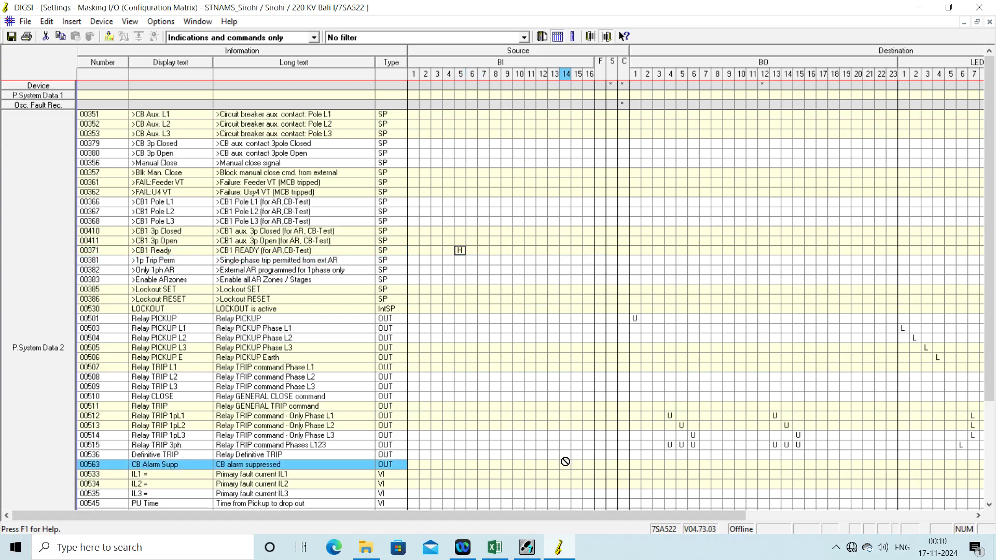
# - Check the Excel input allocation, then in DIGSI's Autoreclosure group assign >AR on to binary input 6 as H (active with voltage)
pyautogui.click(492, 549)
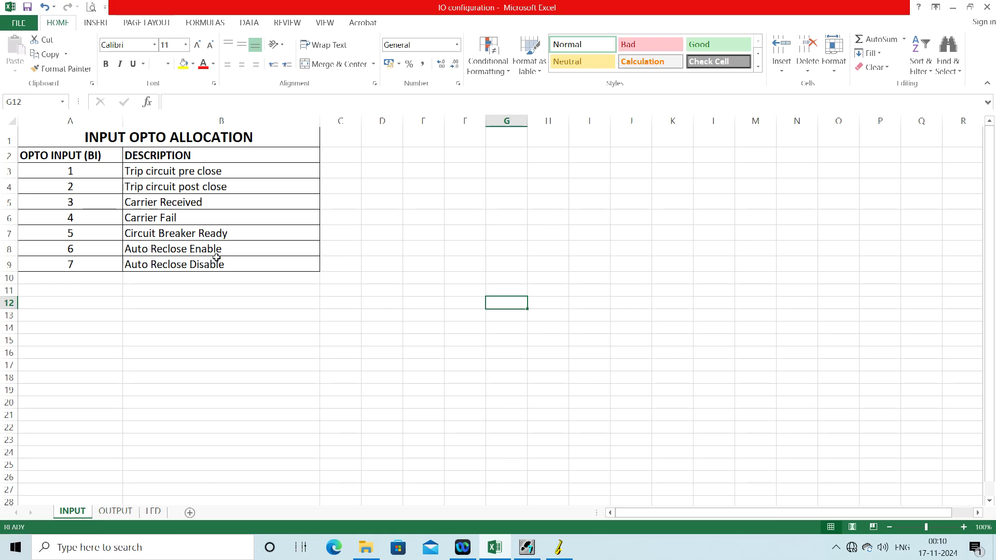
pyautogui.click(557, 548)
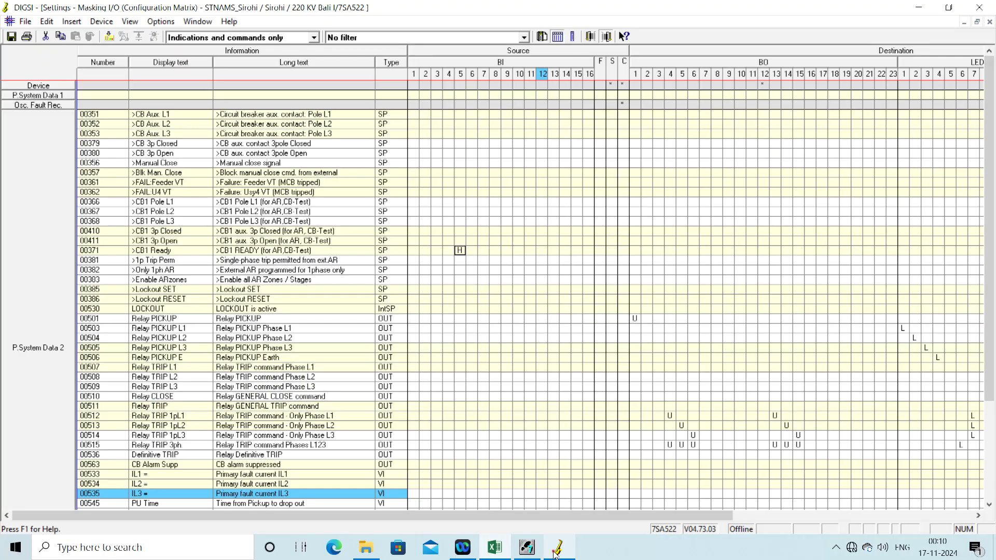
pyautogui.click(20, 280)
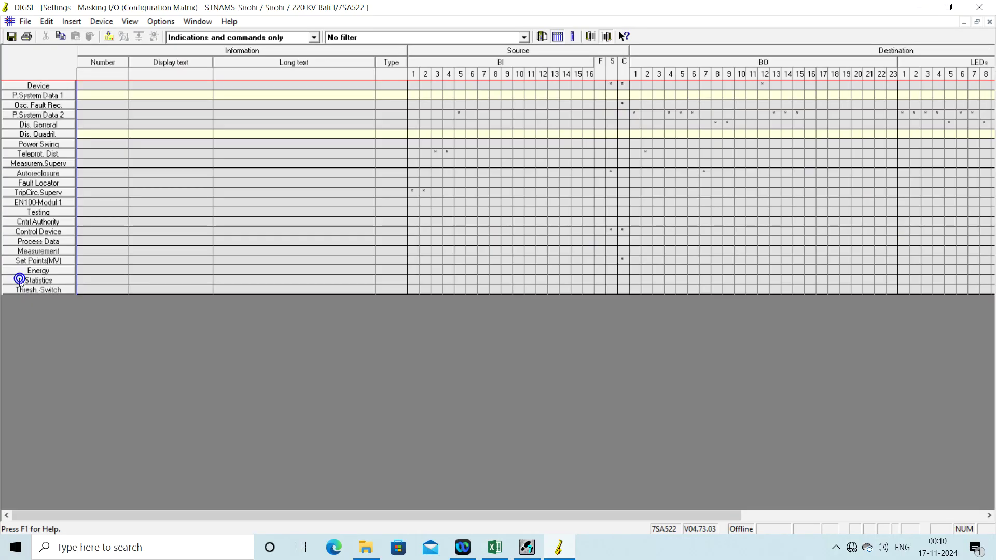
pyautogui.click(31, 178)
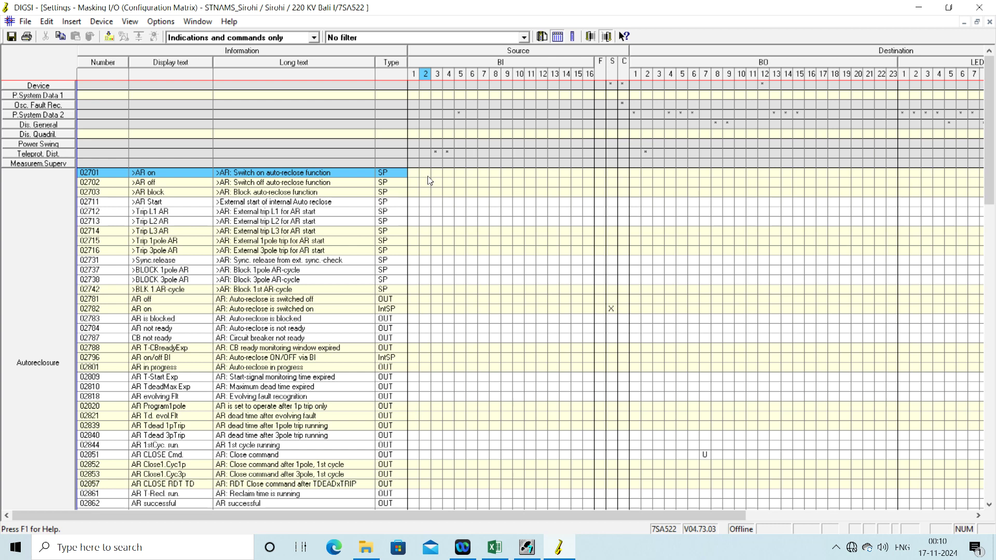
pyautogui.rightClick(474, 174)
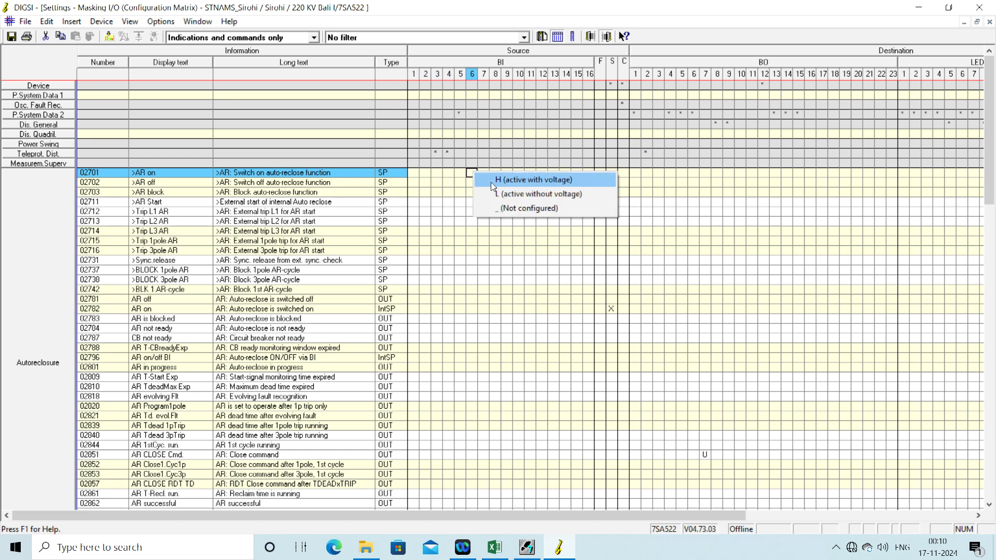
pyautogui.click(491, 181)
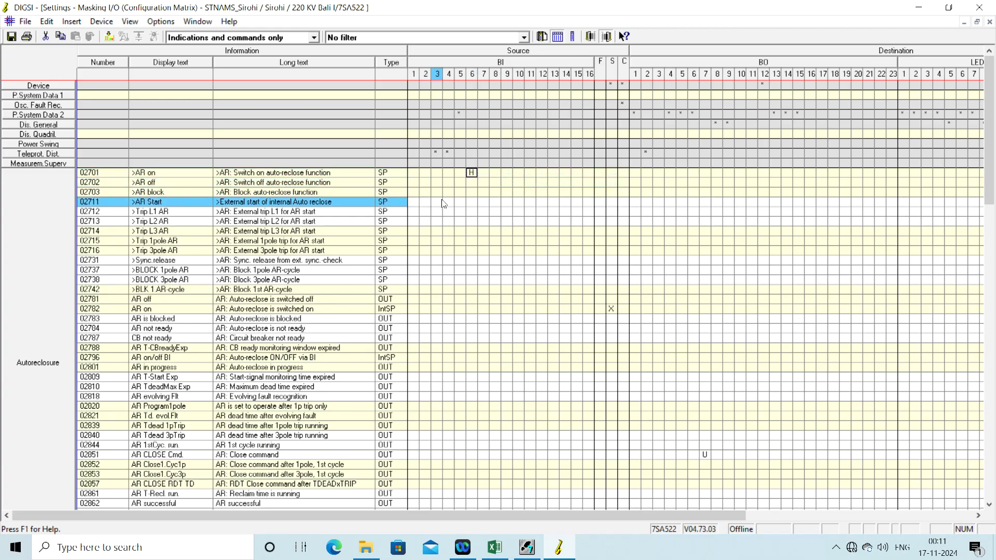
# - Assign the >AR block signal to binary input 7 as H (active with voltage)
pyautogui.click(484, 194)
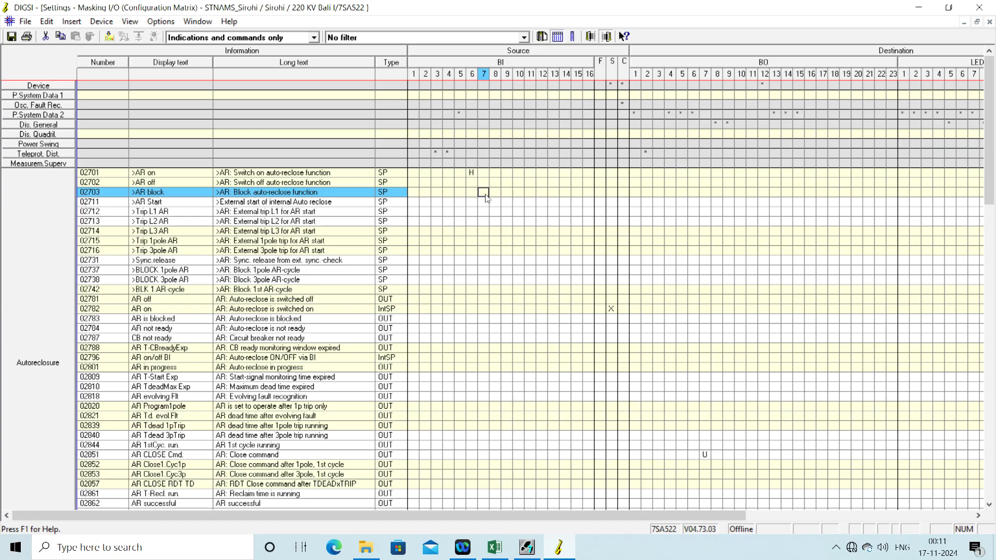
pyautogui.rightClick(485, 194)
pyautogui.click(511, 201)
pyautogui.click(484, 281)
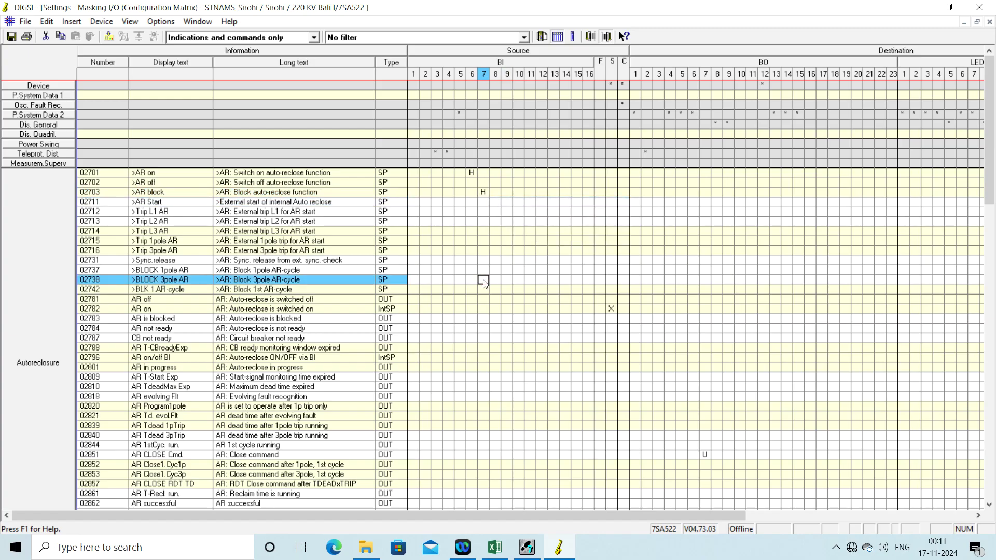
# - Review the input allocation and the output relay allocation sheet in Excel, then return to the DIGSI matrix
pyautogui.click(558, 549)
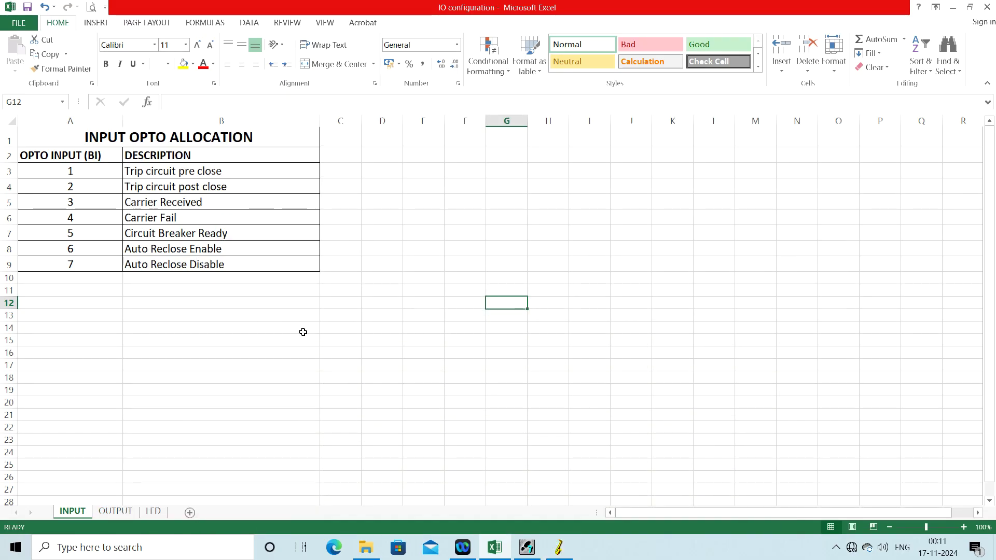
pyautogui.click(118, 511)
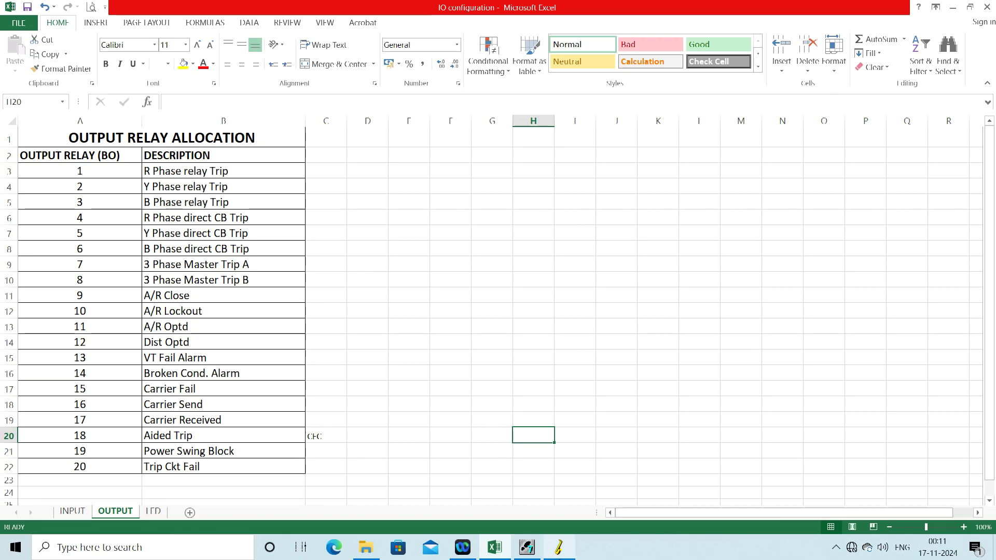
pyautogui.click(556, 548)
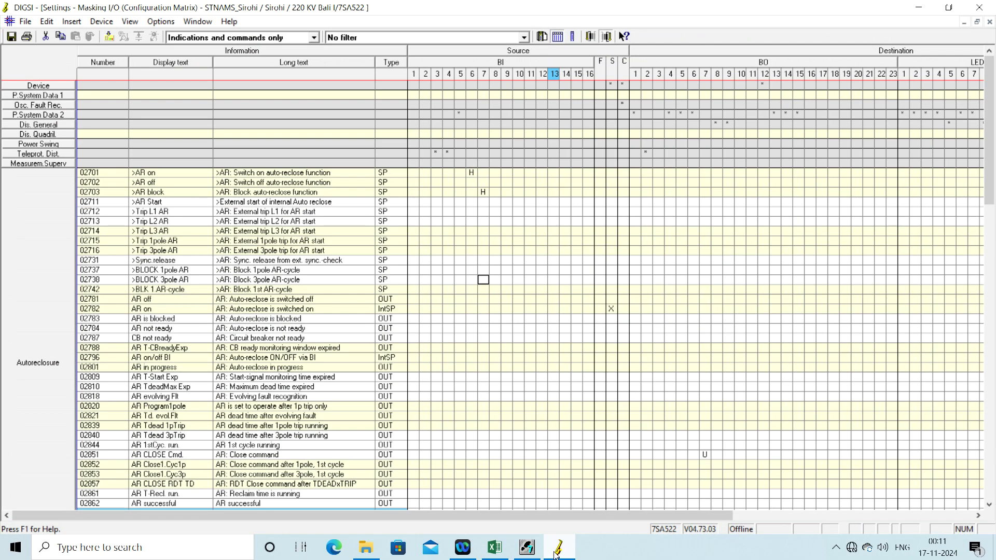
# - Collapse the Autoreclosure group and the binary input columns of the configuration matrix
pyautogui.click(35, 331)
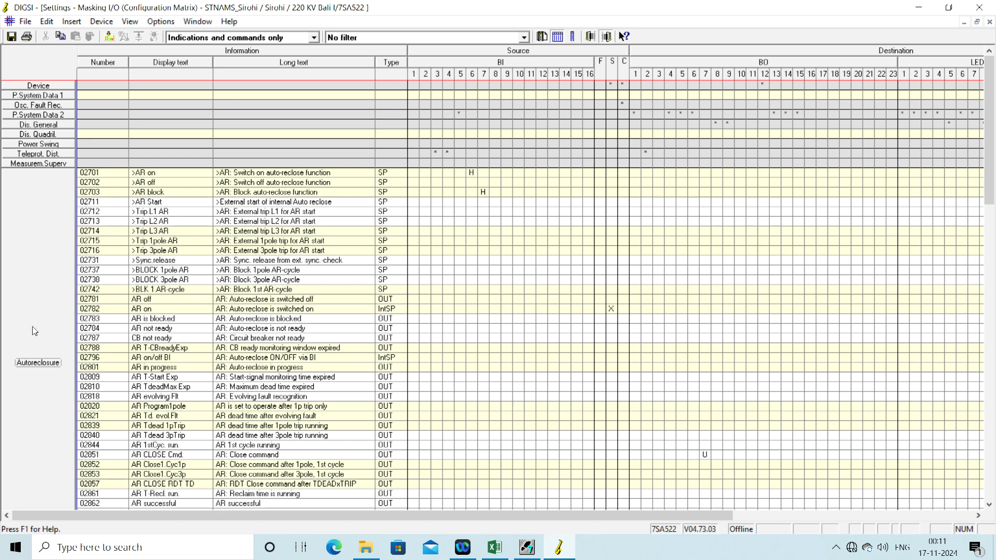
pyautogui.doubleClick(34, 331)
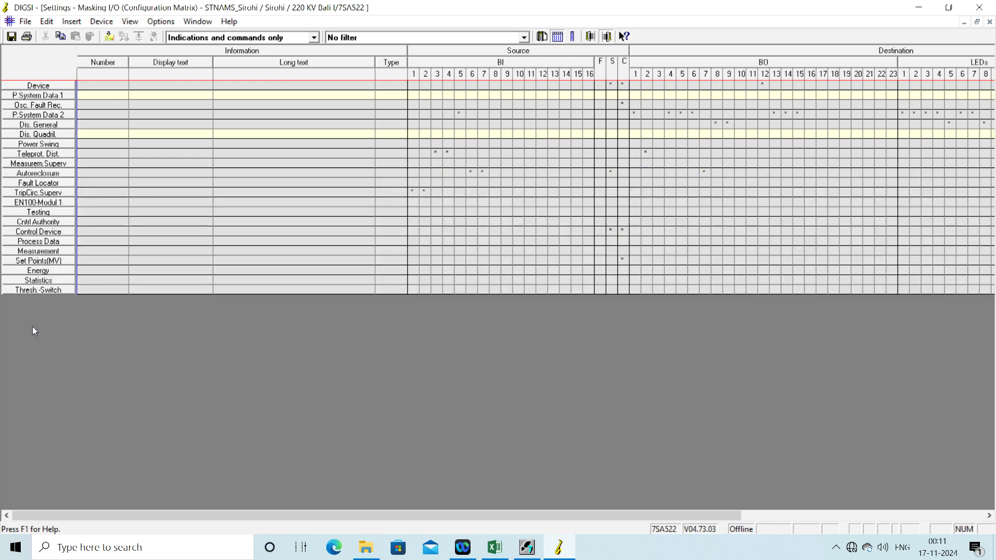
pyautogui.doubleClick(502, 66)
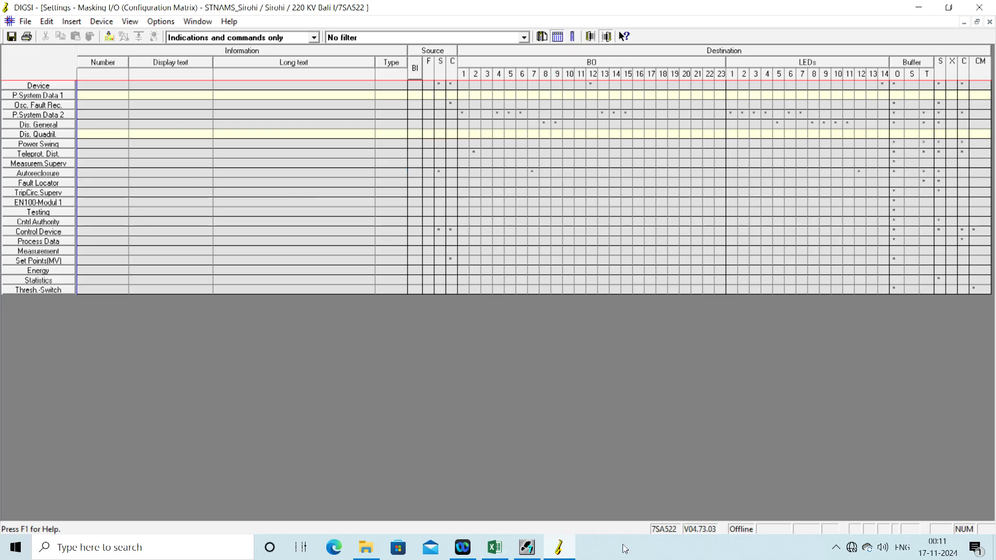
# - Check the output relay allocation sheet in Excel, then look through the P.System Data 2 group in the DIGSI matrix
pyautogui.click(561, 550)
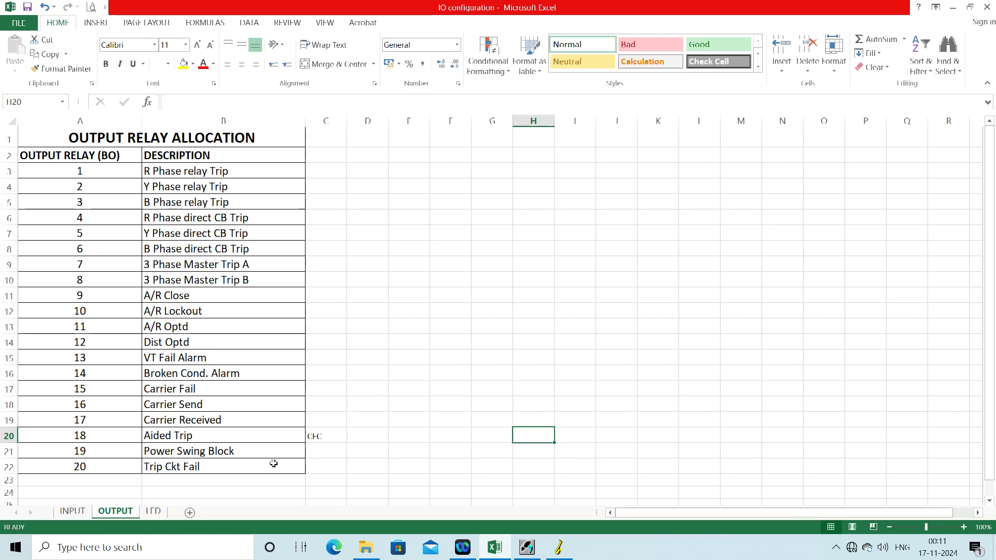
pyautogui.click(558, 548)
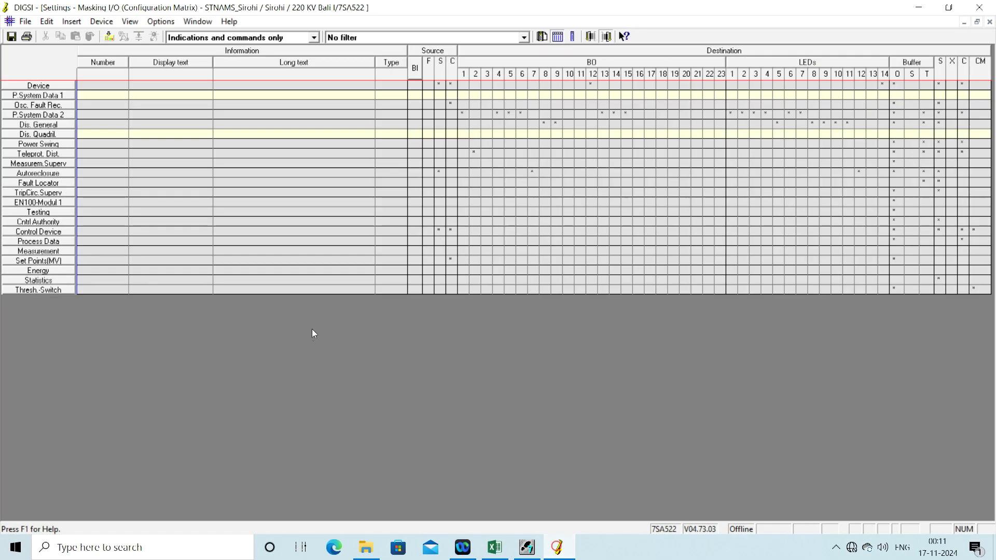
pyautogui.doubleClick(37, 114)
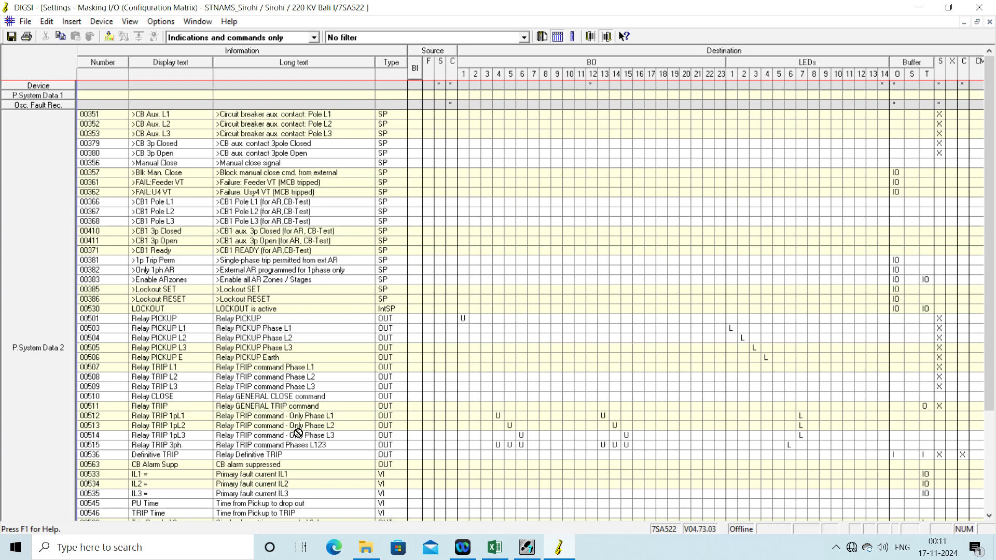
pyautogui.doubleClick(41, 179)
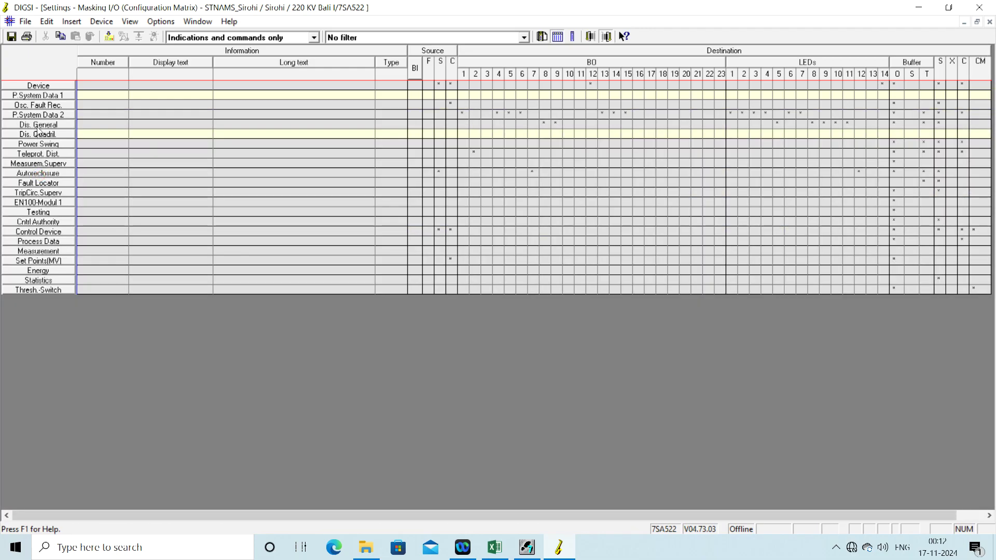
# - In the Dis. General group, assign Dis.Trip 1pL1, 1pL2 and 1pL3 to binary outputs 1, 2 and 3 respectively as L (Latched)
pyautogui.doubleClick(38, 126)
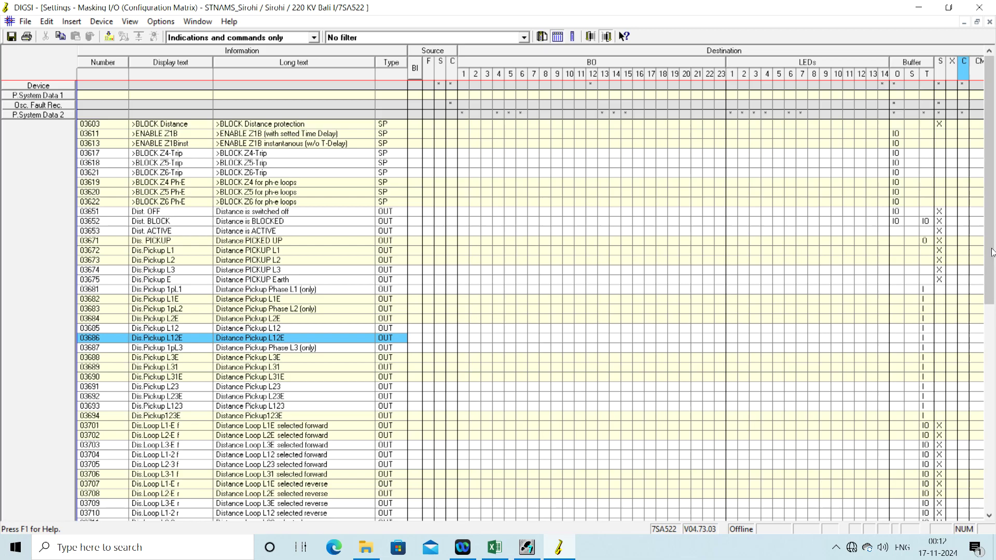
pyautogui.moveTo(991, 250); pyautogui.dragTo(989, 436)
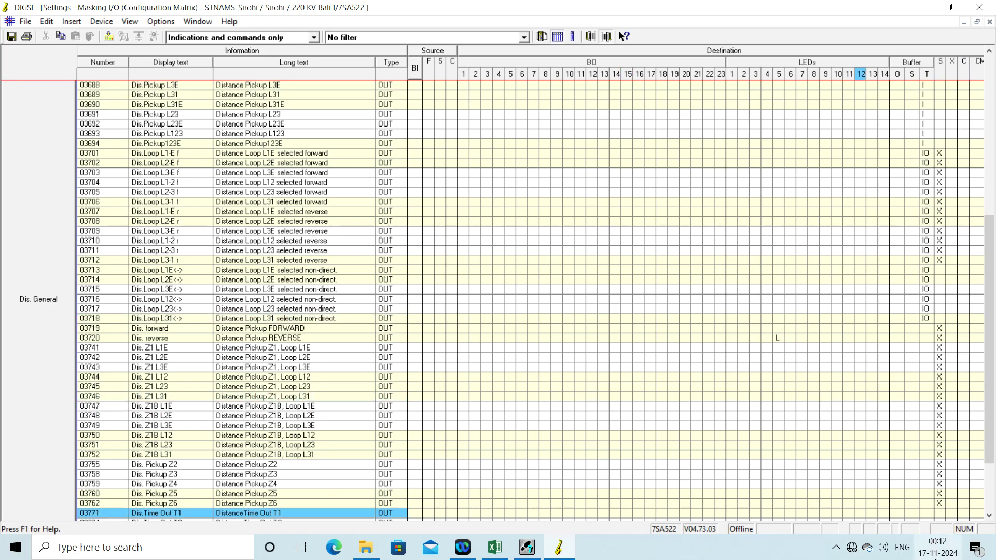
pyautogui.moveTo(988, 517); pyautogui.dragTo(988, 517)
pyautogui.click(696, 484)
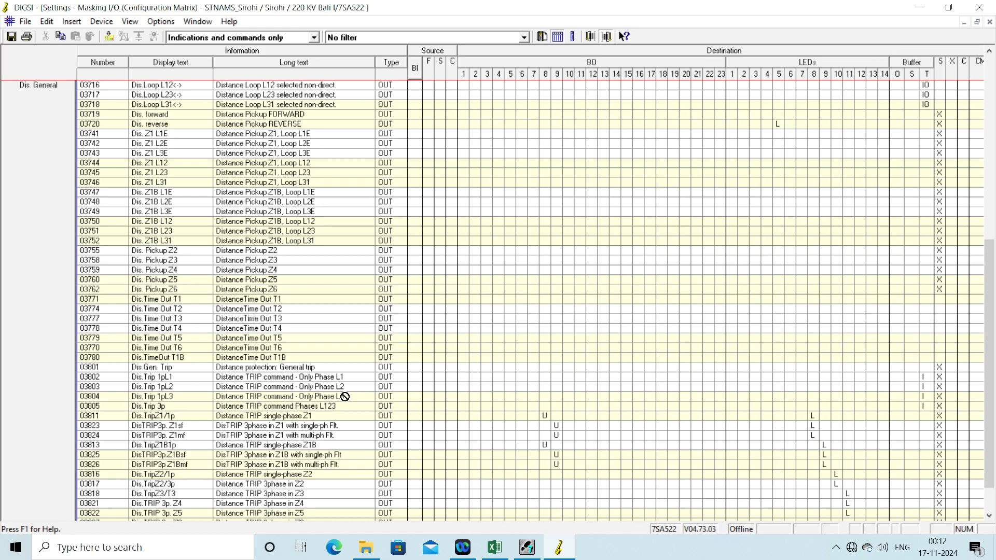
pyautogui.click(407, 378)
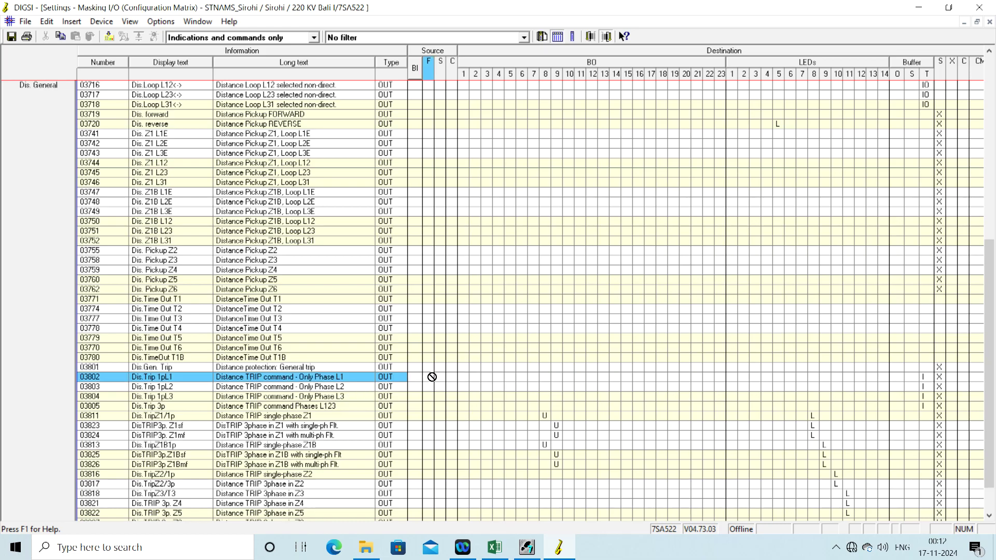
pyautogui.rightClick(464, 382)
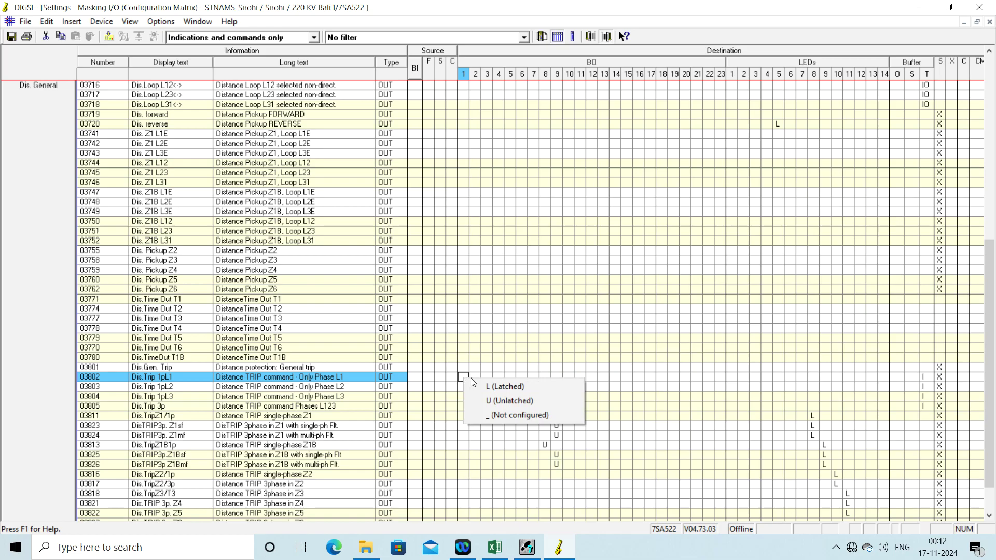
pyautogui.click(496, 387)
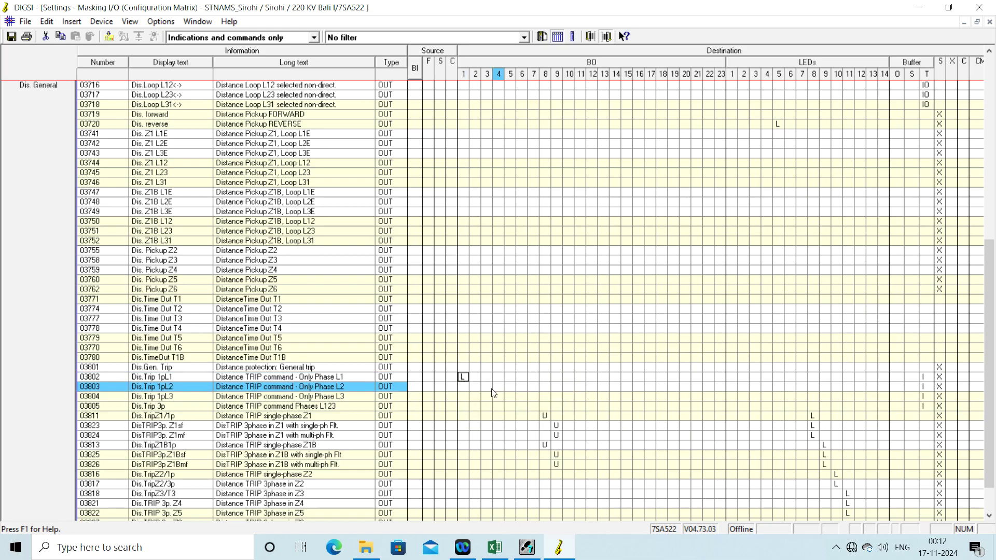
pyautogui.rightClick(477, 391)
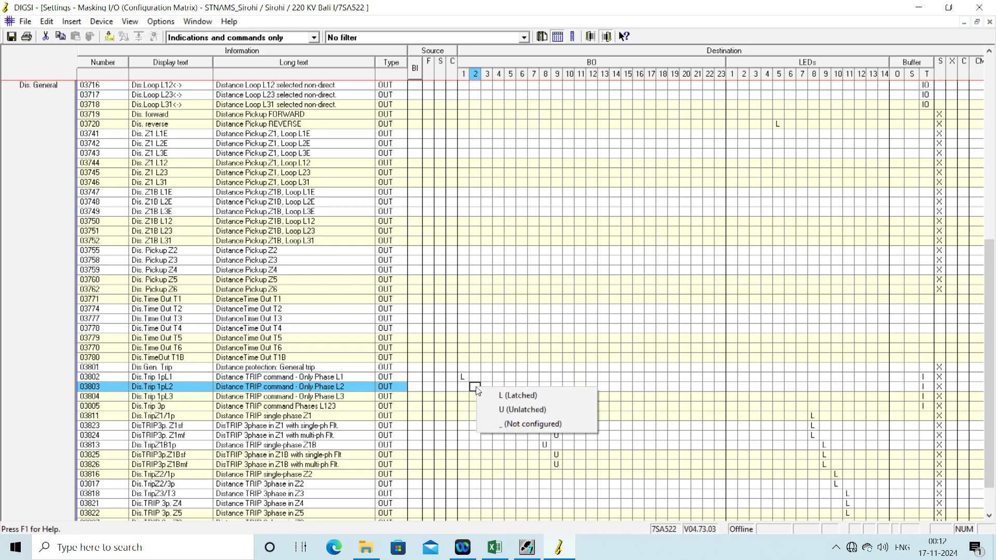
pyautogui.click(502, 394)
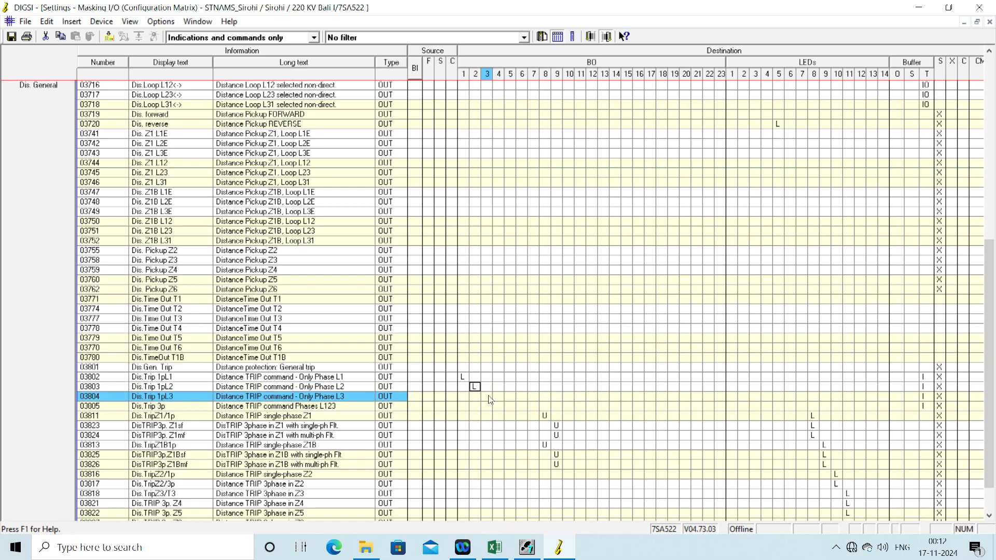
pyautogui.rightClick(490, 400)
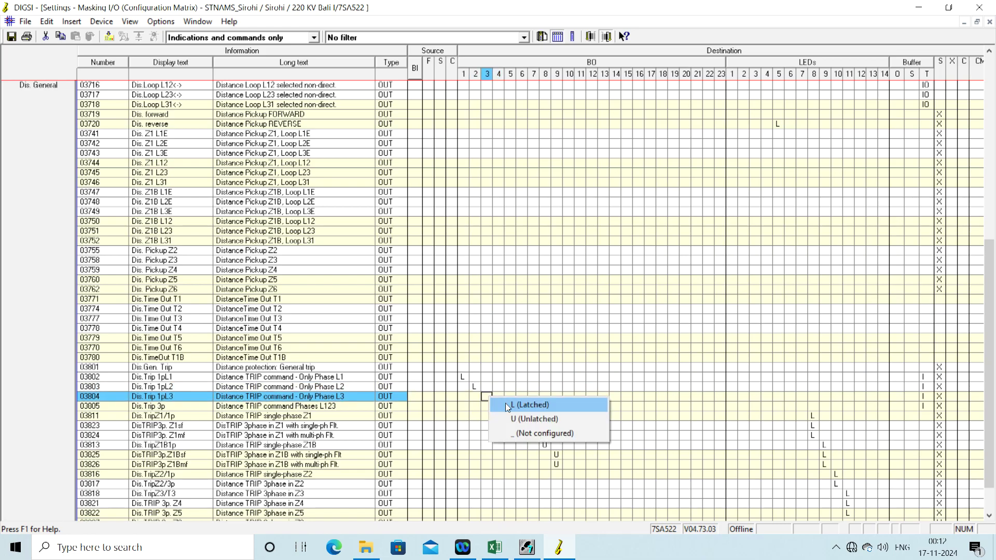
pyautogui.click(505, 403)
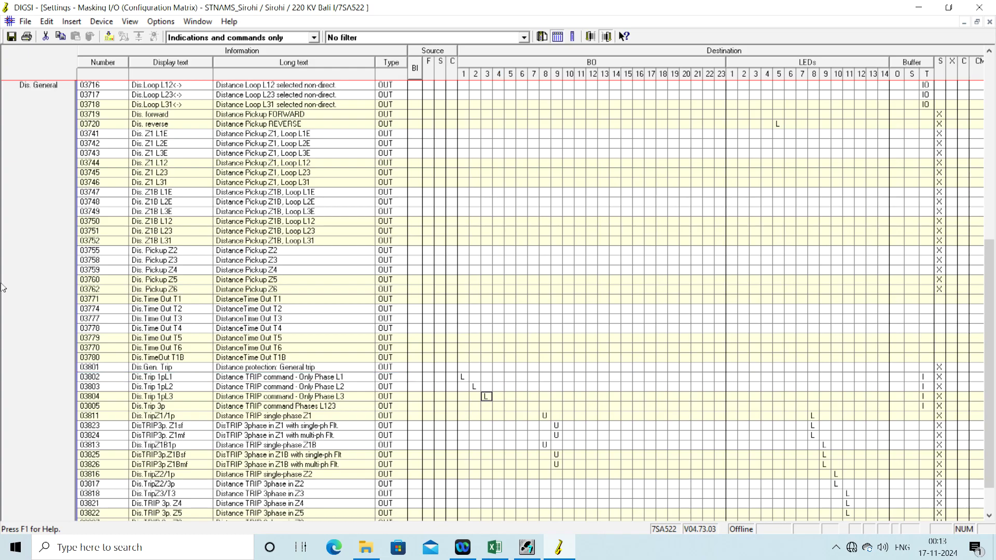
# - Collapse the Dis. General group and, in P.System Data 2, set Relay PICKUP on binary output 1 to not configured
pyautogui.doubleClick(47, 261)
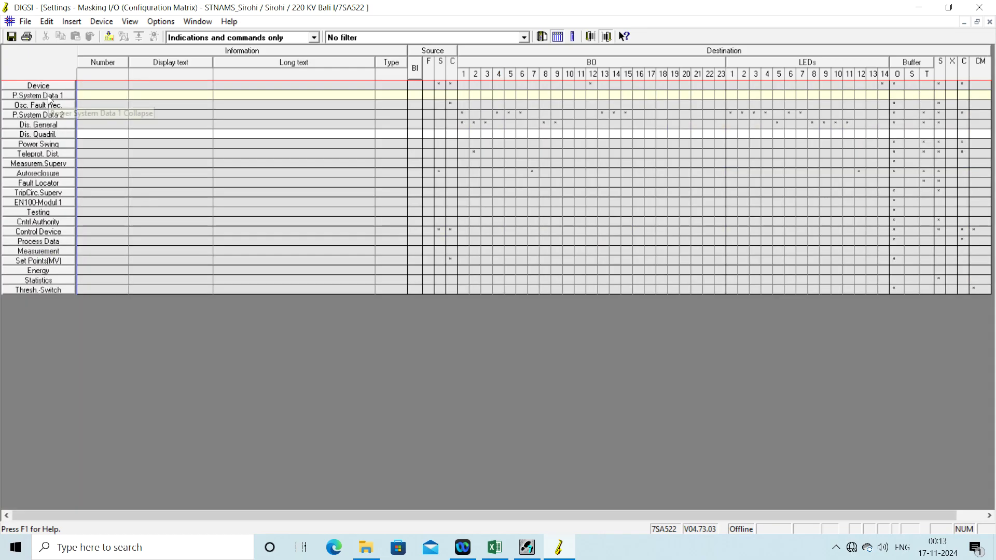
pyautogui.click(46, 116)
pyautogui.doubleClick(46, 117)
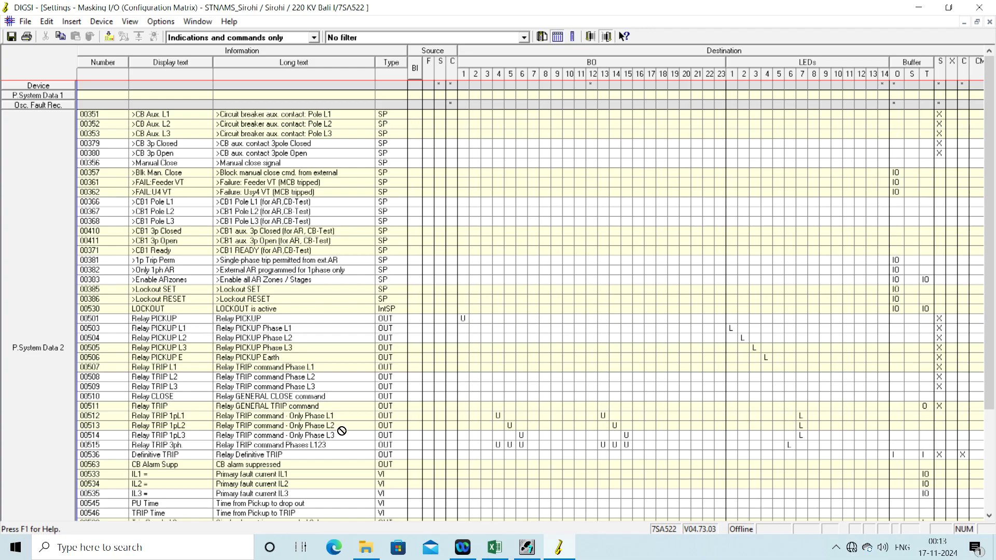
pyautogui.click(489, 447)
pyautogui.moveTo(489, 447); pyautogui.dragTo(523, 441)
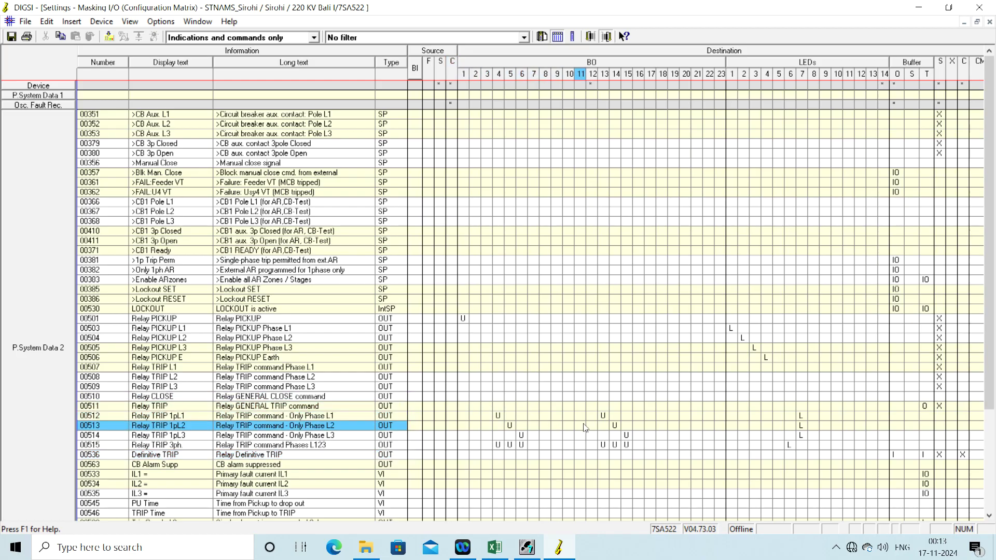
pyautogui.rightClick(467, 323)
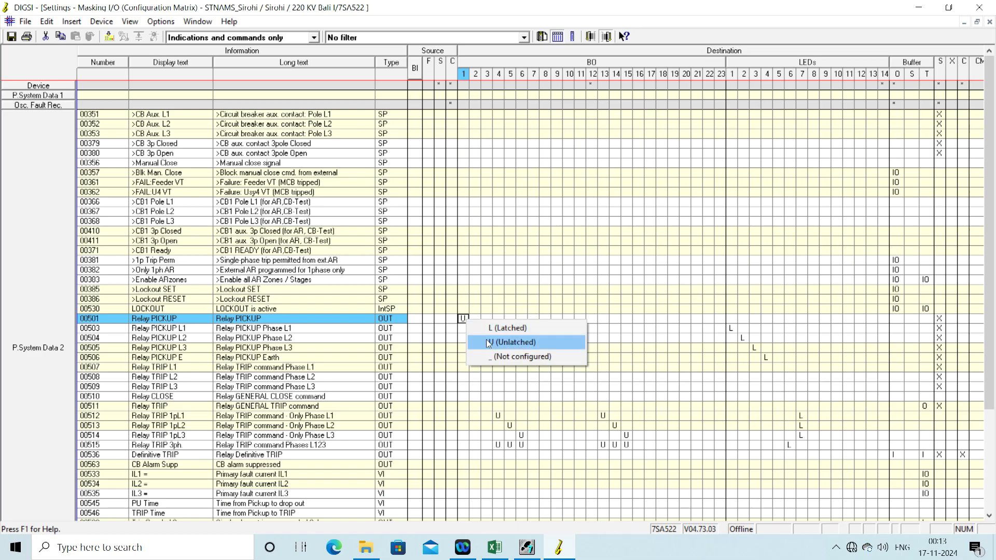
pyautogui.click(494, 353)
# - Remove the Relay TRIP 1pL1, 1pL2 and 1pL3 assignments from binary outputs 13, 14 and 15 respectively
pyautogui.click(603, 417)
pyautogui.rightClick(603, 417)
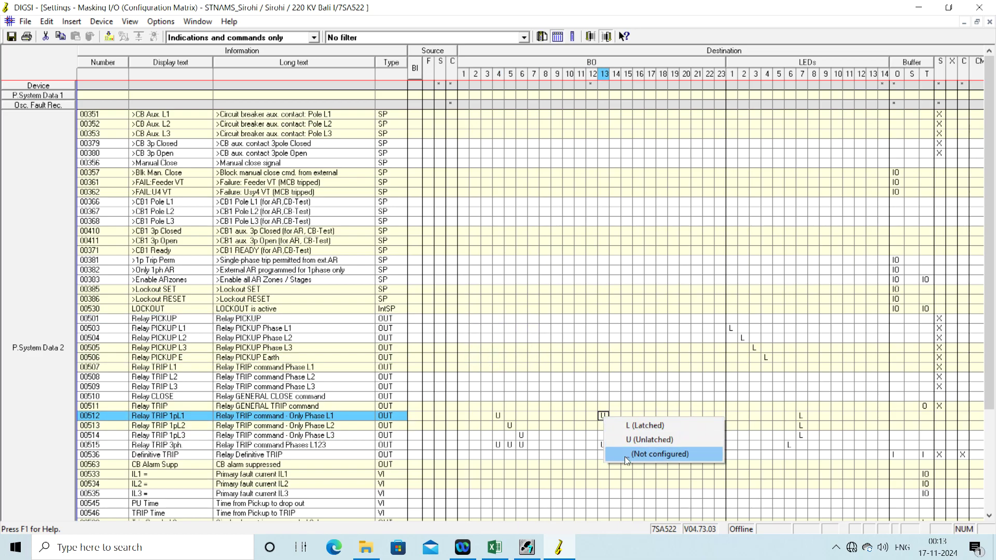
pyautogui.click(624, 456)
pyautogui.rightClick(616, 426)
pyautogui.click(642, 467)
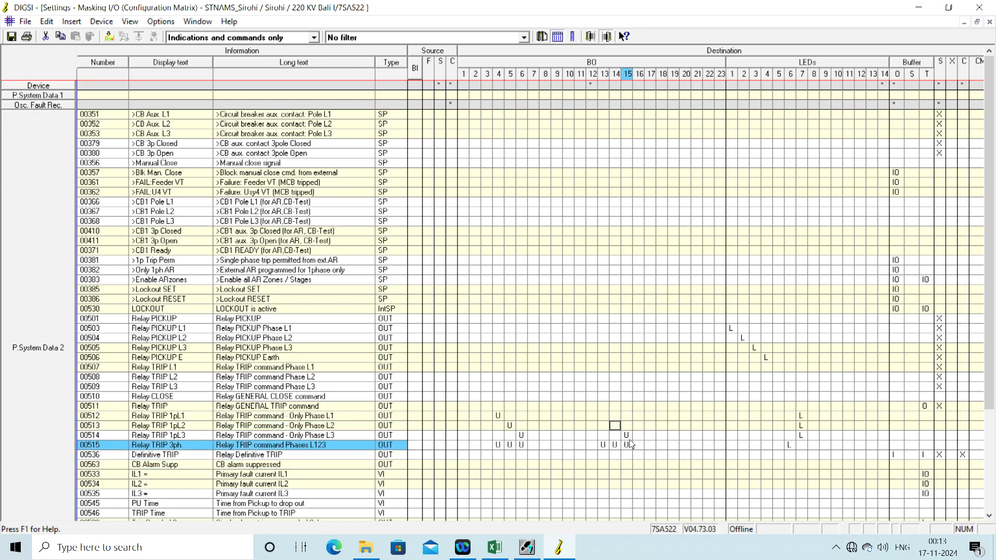
pyautogui.rightClick(627, 439)
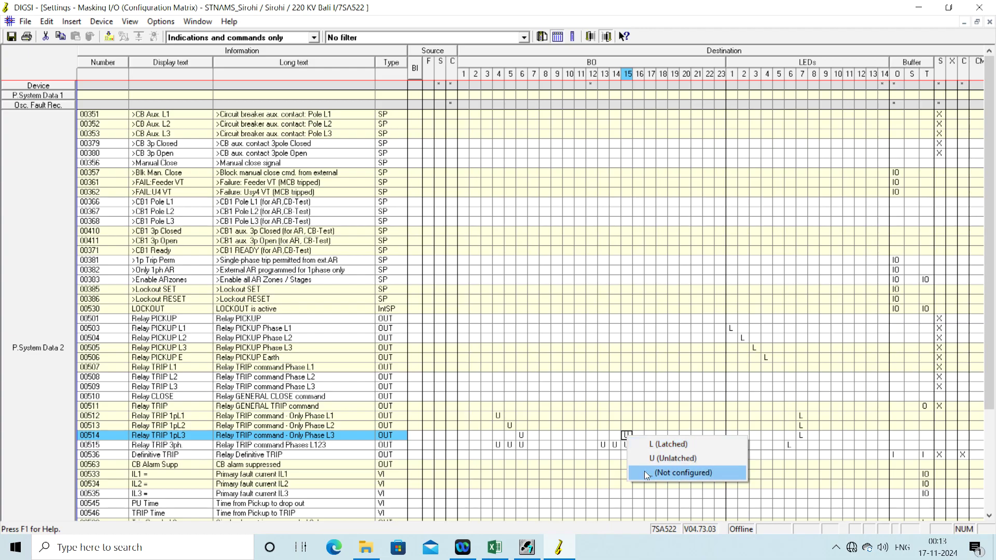
pyautogui.click(644, 471)
# - Set Relay TRIP 3ph to not configured on binary outputs 13, 14 and 15
pyautogui.rightClick(603, 445)
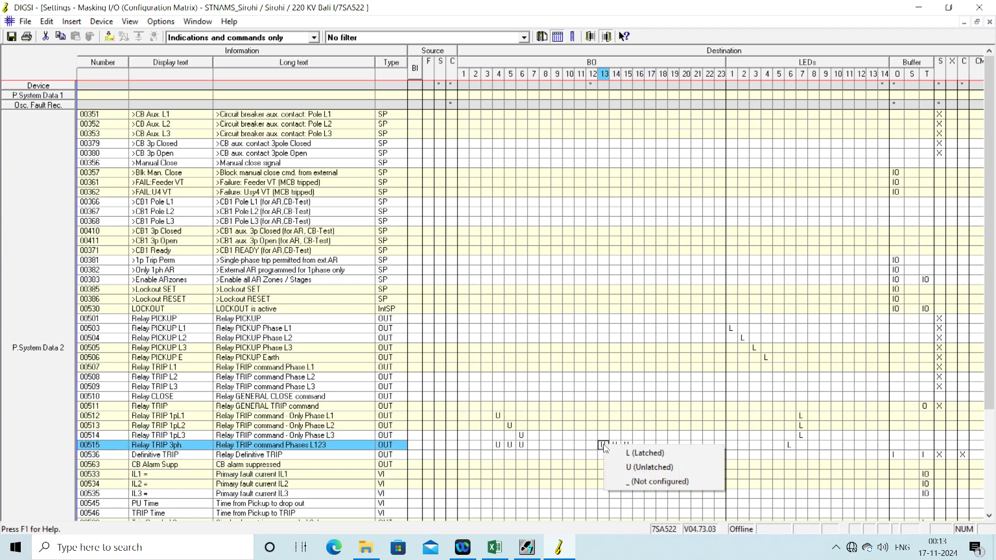
pyautogui.click(640, 483)
pyautogui.rightClick(618, 448)
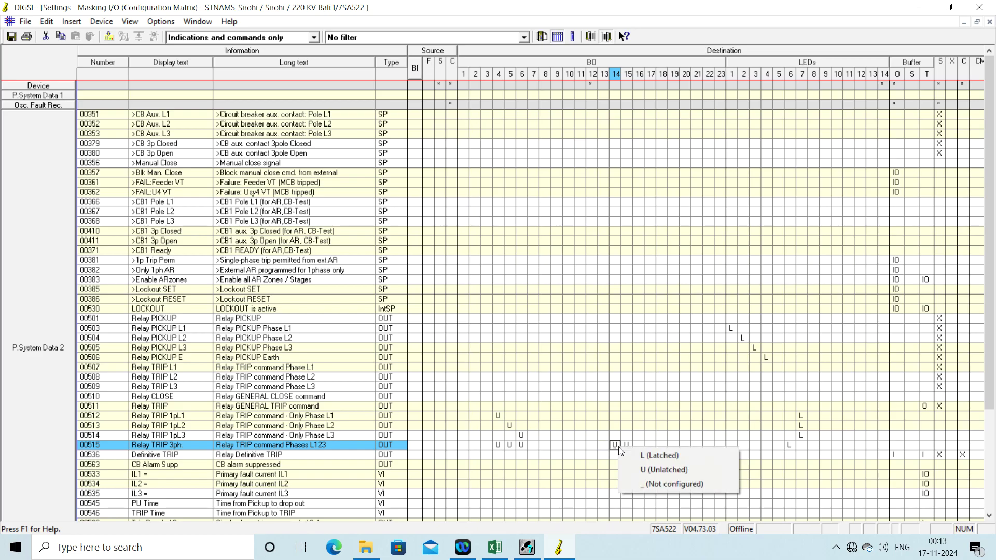
pyautogui.click(649, 484)
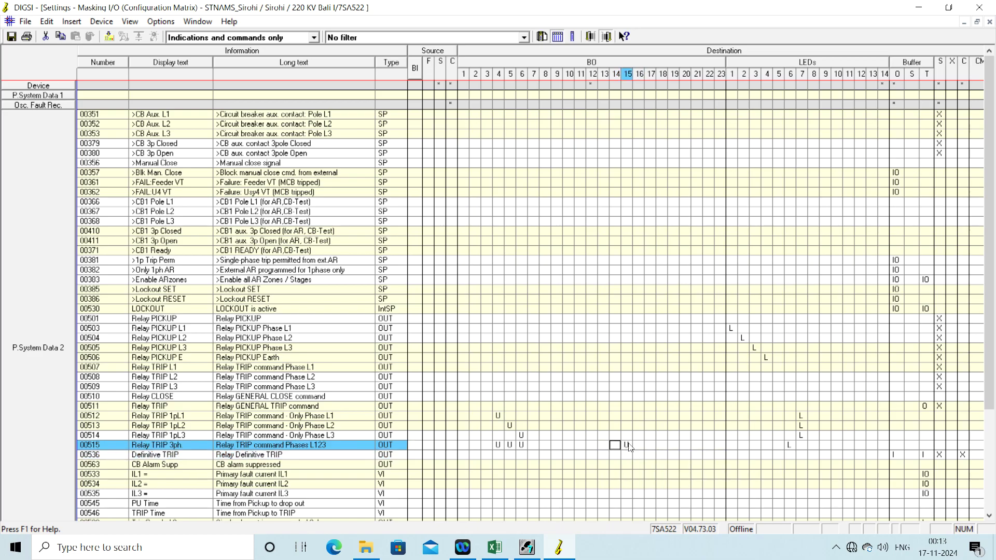
pyautogui.rightClick(629, 448)
pyautogui.click(656, 478)
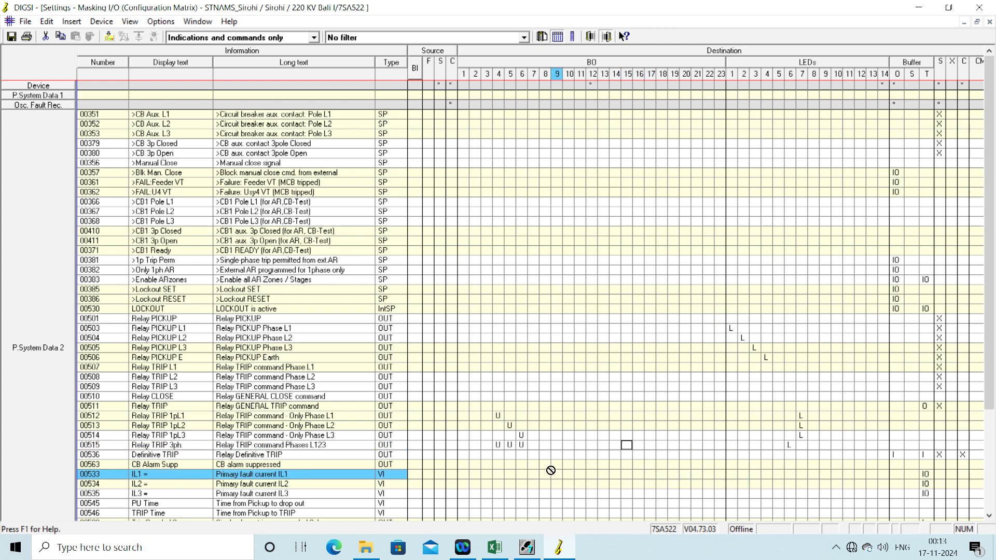
# - Set Relay TRIP 1pL1, 1pL2 and 1pL3 to L (Latched) on binary outputs 4, 5 and 6 respectively
pyautogui.rightClick(499, 418)
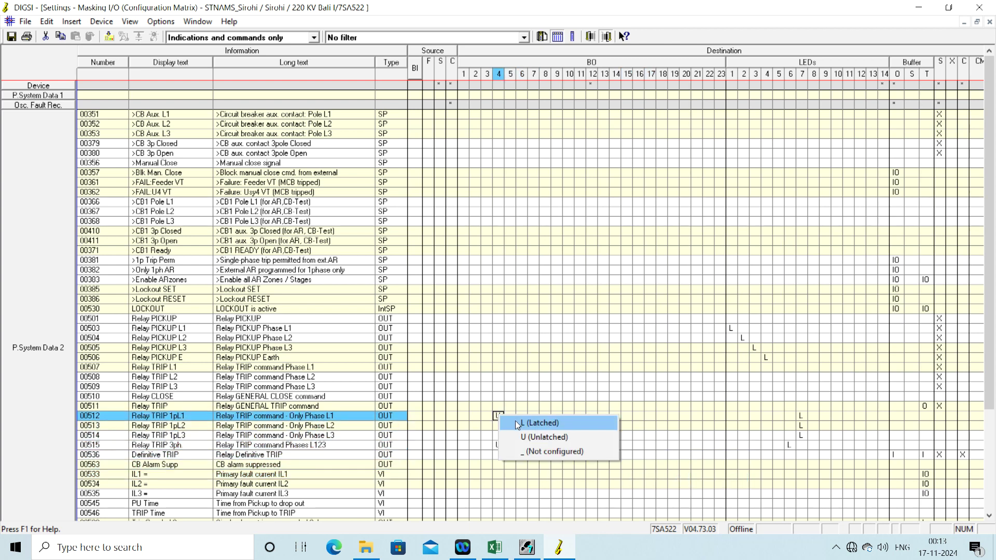
pyautogui.click(515, 421)
pyautogui.rightClick(509, 426)
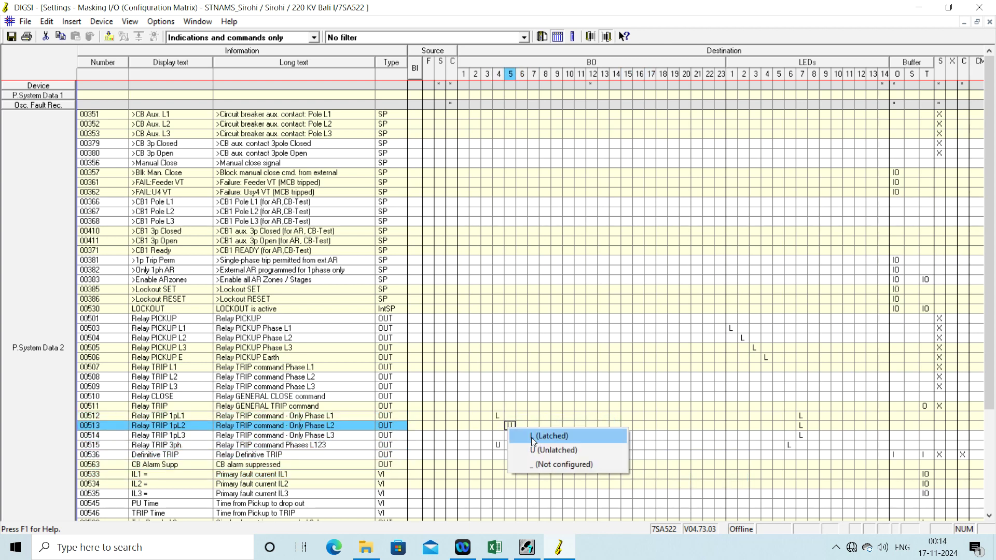
pyautogui.click(540, 437)
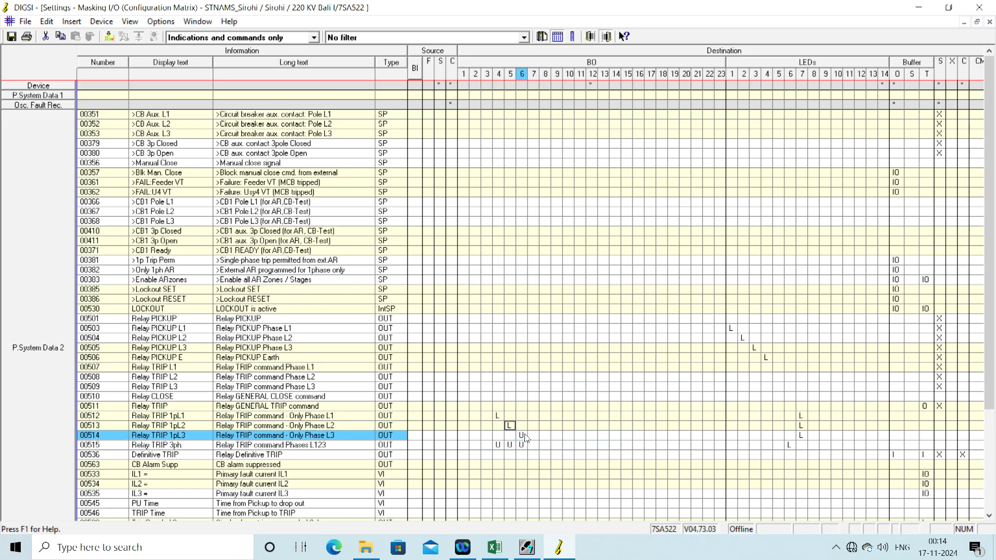
pyautogui.rightClick(522, 439)
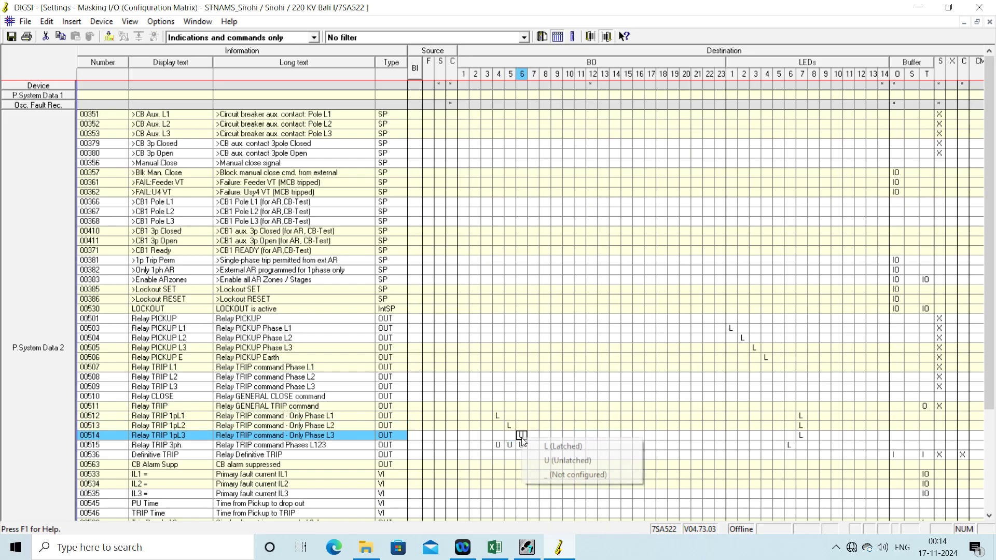
pyautogui.click(546, 447)
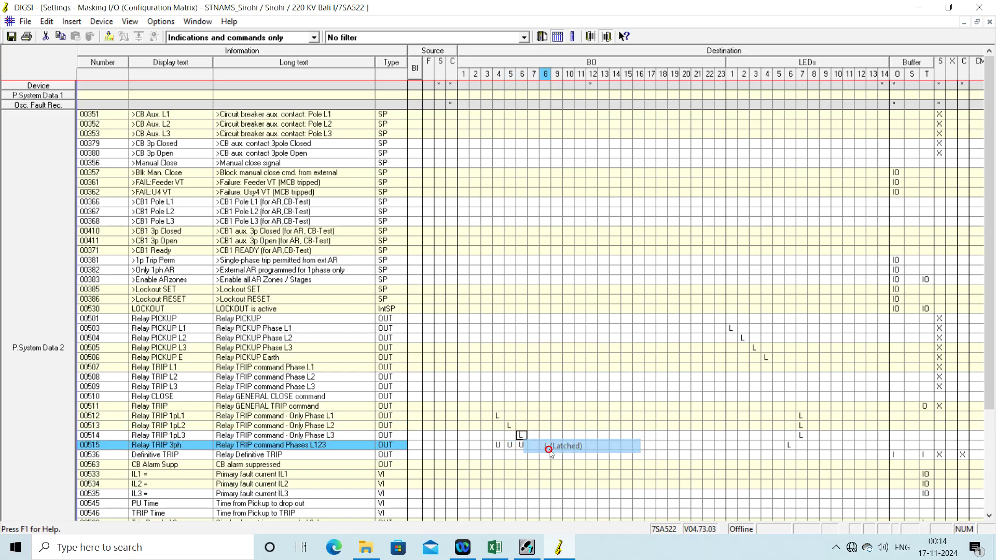
# - Set Relay TRIP 3ph to not configured on binary outputs 4, 5 and 6
pyautogui.rightClick(498, 445)
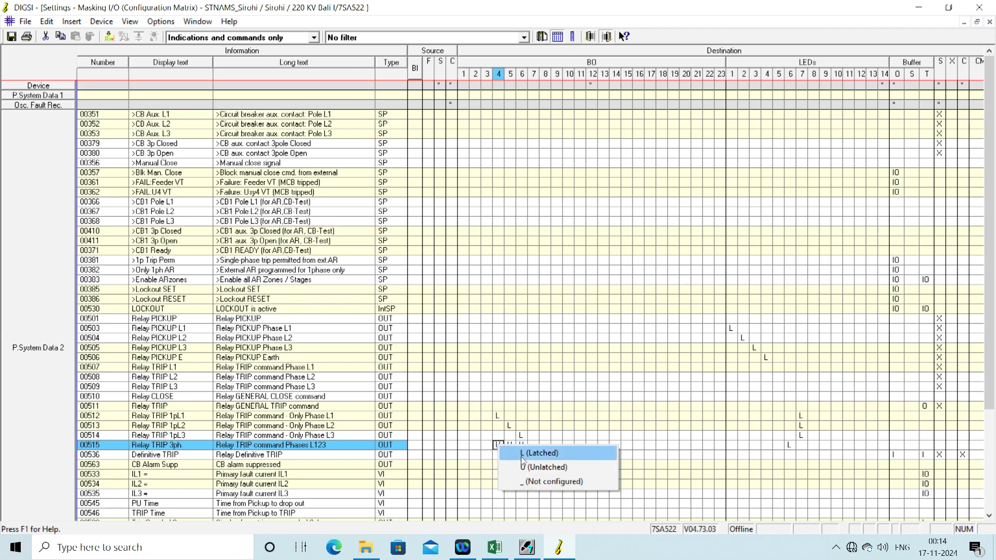
pyautogui.click(527, 482)
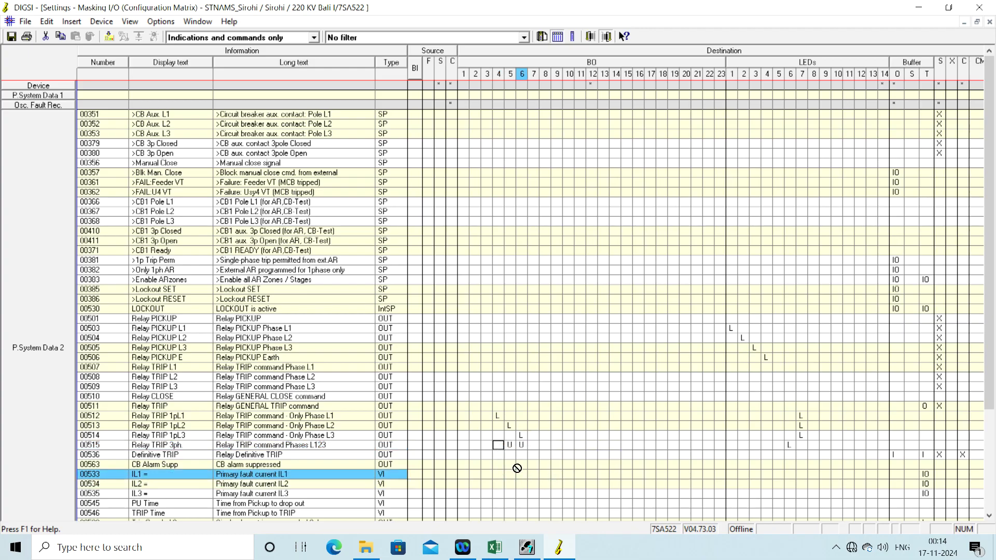
pyautogui.rightClick(509, 446)
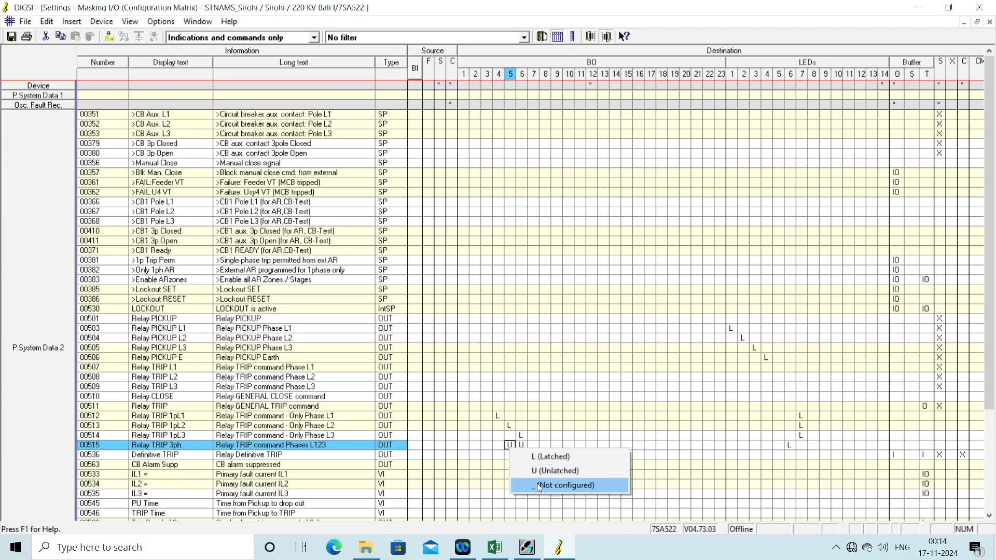
pyautogui.click(537, 483)
pyautogui.click(522, 447)
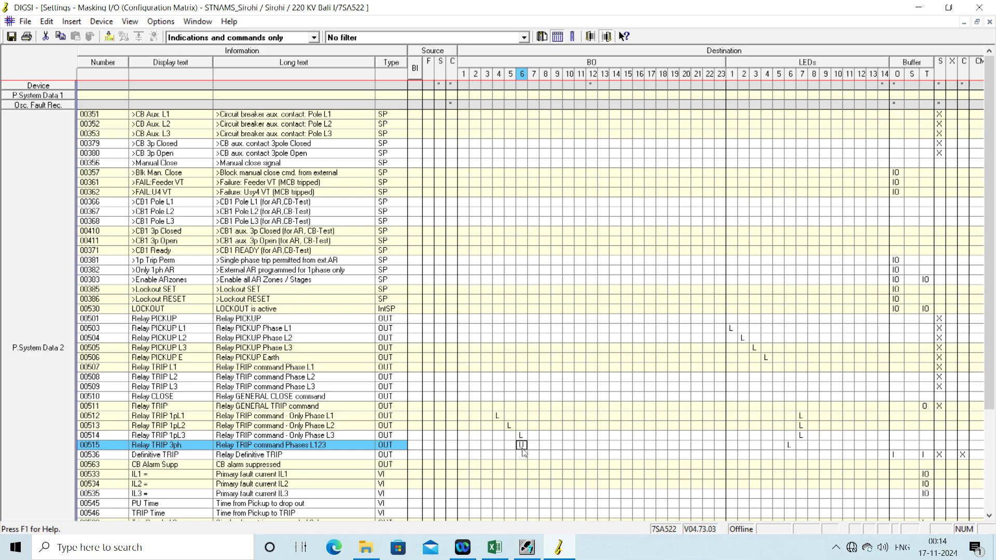
pyautogui.rightClick(522, 447)
pyautogui.click(541, 483)
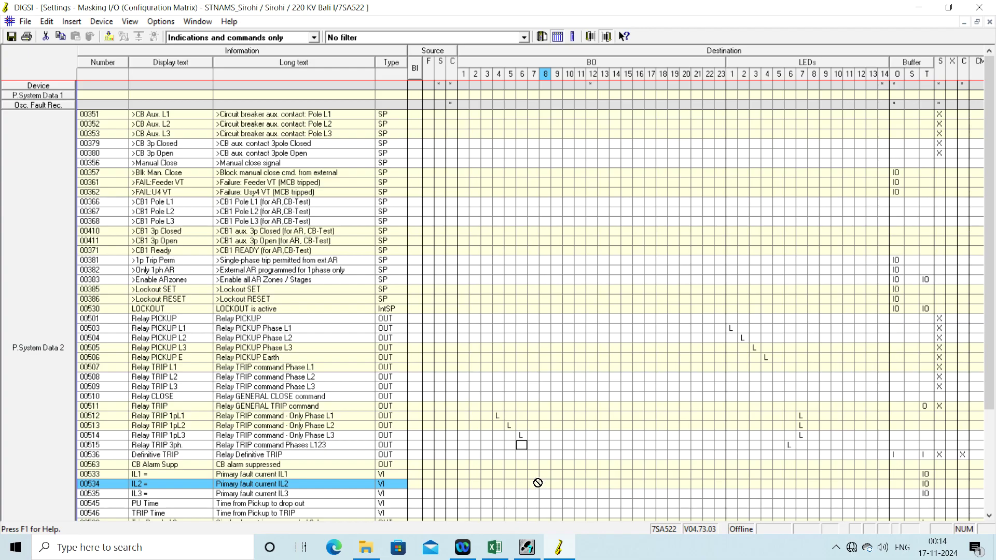
# - Check the output relay allocation sheet in Excel, then in DIGSI set Relay TRIP 3ph to L (Latched) on binary outputs 7 and 8
pyautogui.click(494, 547)
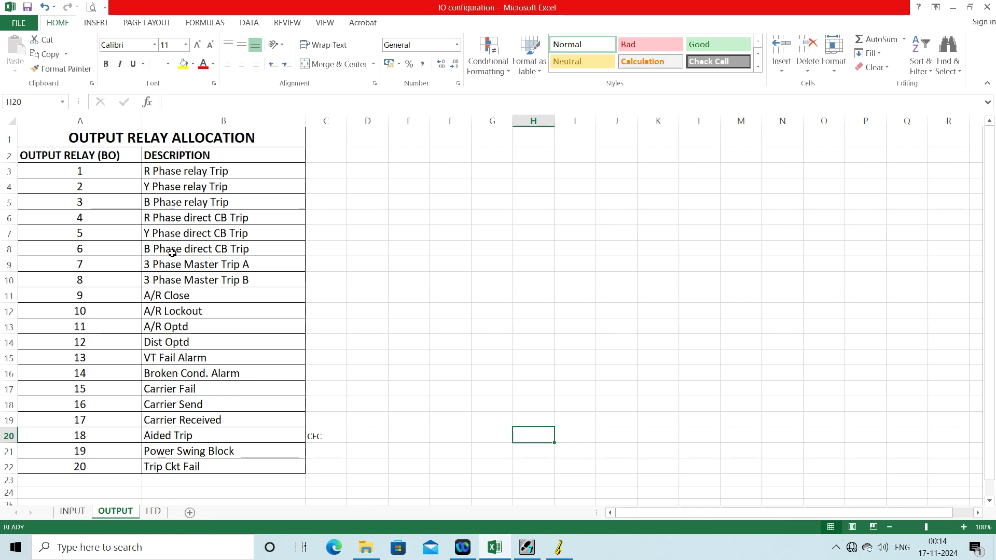
pyautogui.click(560, 552)
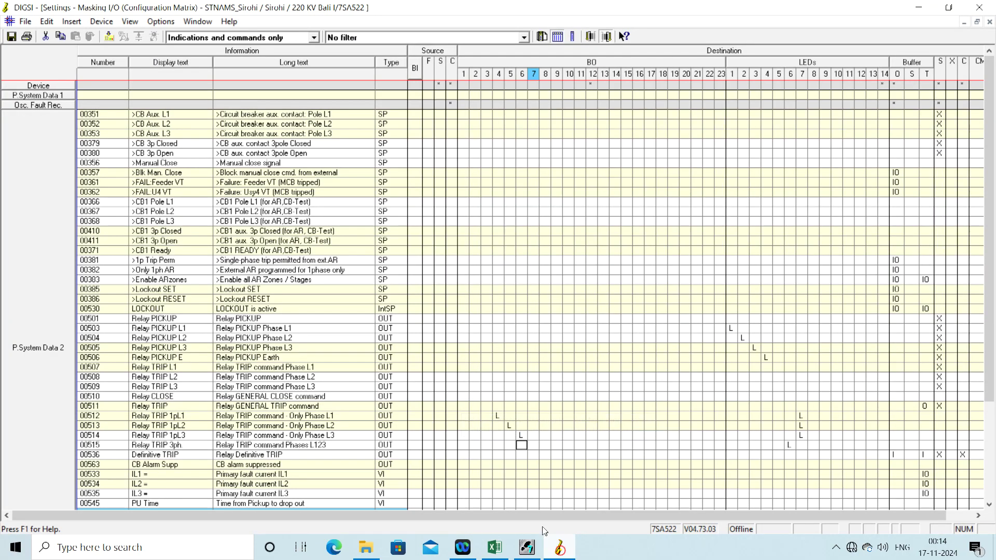
pyautogui.click(532, 445)
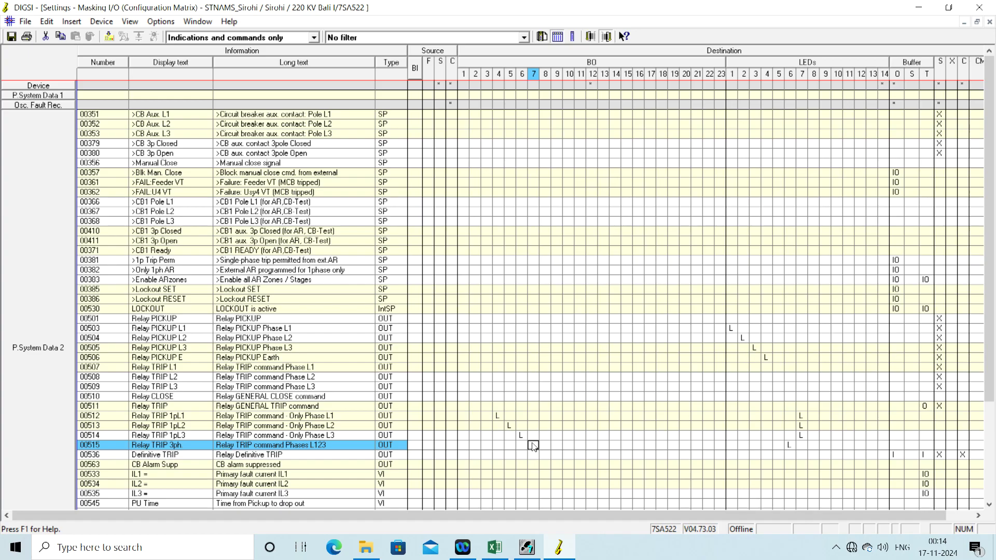
pyautogui.rightClick(532, 446)
pyautogui.click(545, 453)
pyautogui.click(547, 448)
pyautogui.rightClick(548, 448)
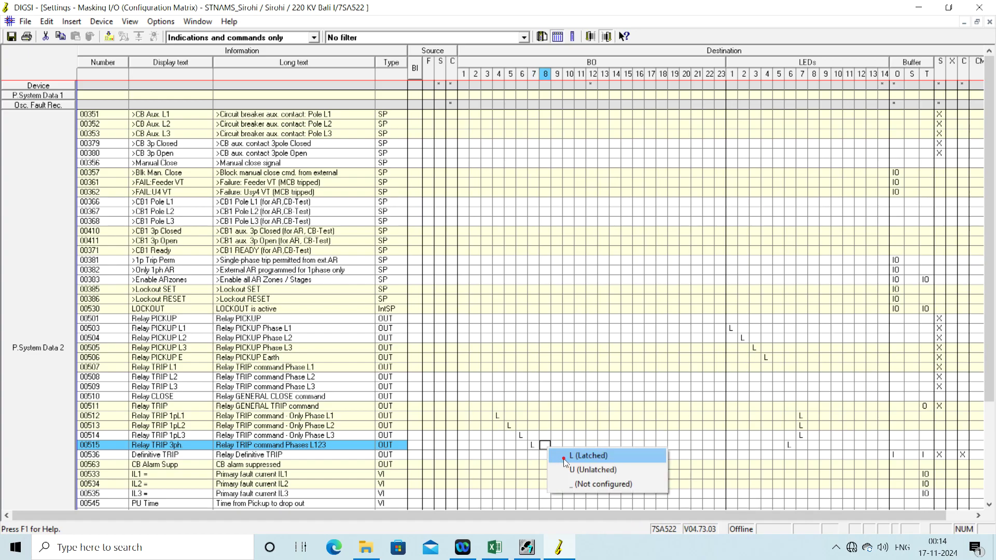
pyautogui.click(566, 456)
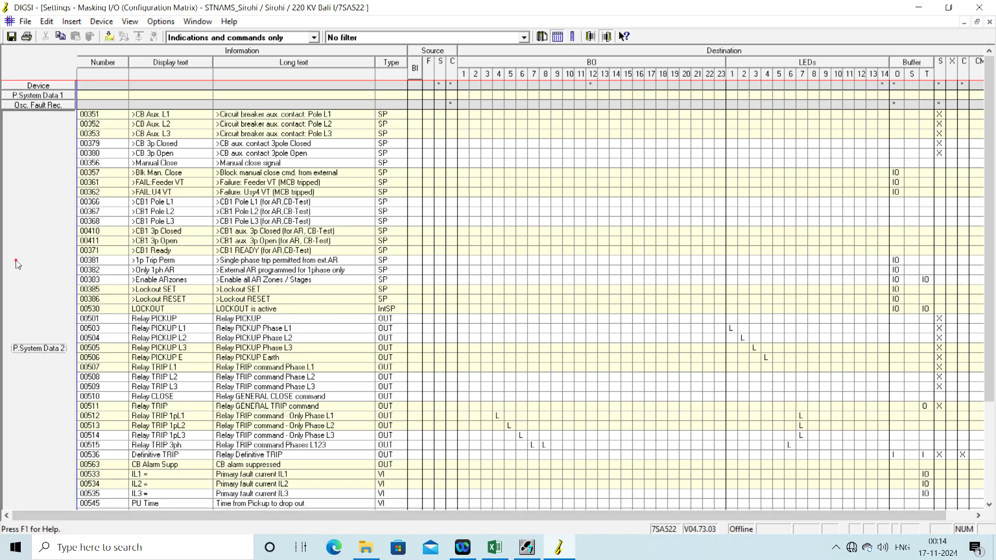
# - In the Dis. General group, set Dis.TripZ1/1p on binary output 8 and DisTRIP3p. Z1sf and Z1mf on binary output 9 to not configured
pyautogui.click(18, 264)
pyautogui.click(27, 125)
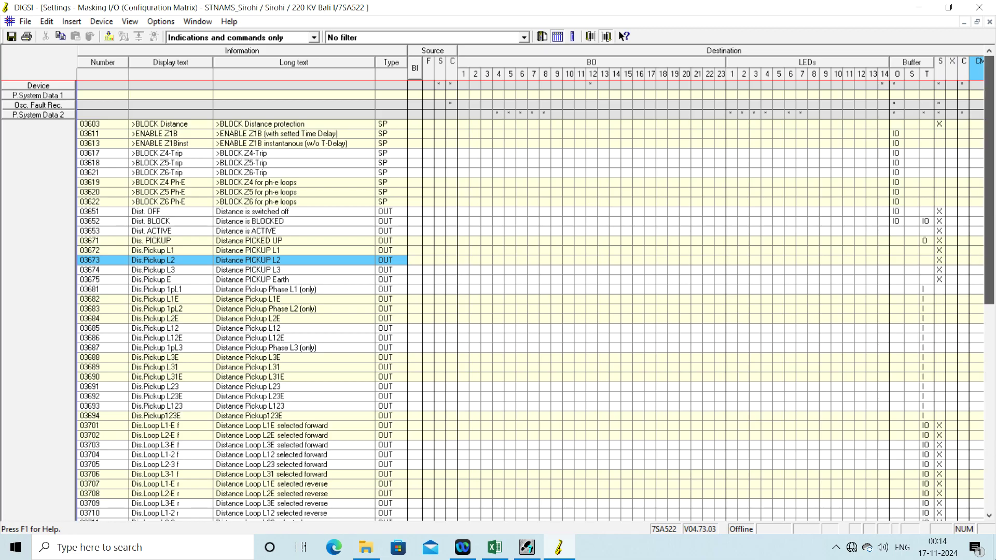
pyautogui.moveTo(988, 259); pyautogui.dragTo(988, 469)
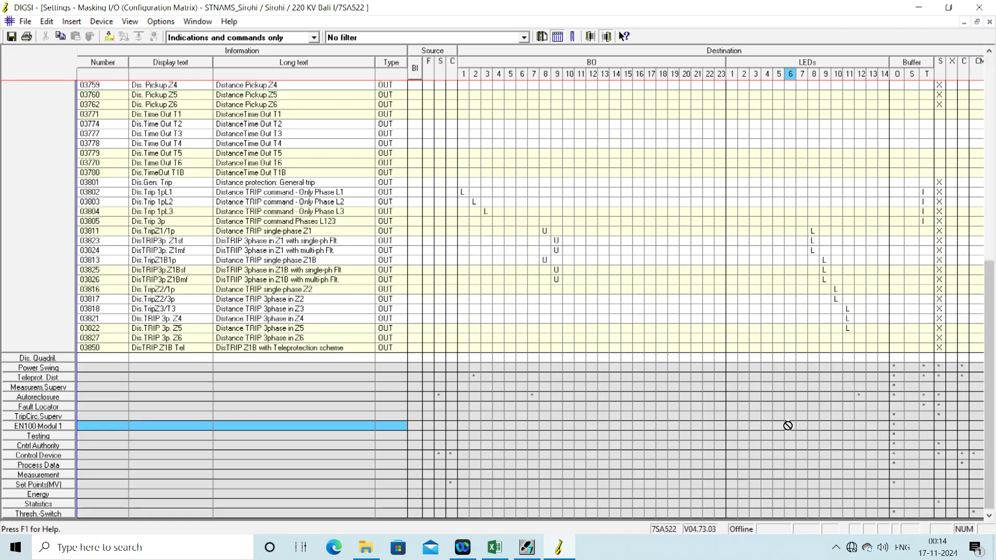
pyautogui.rightClick(546, 235)
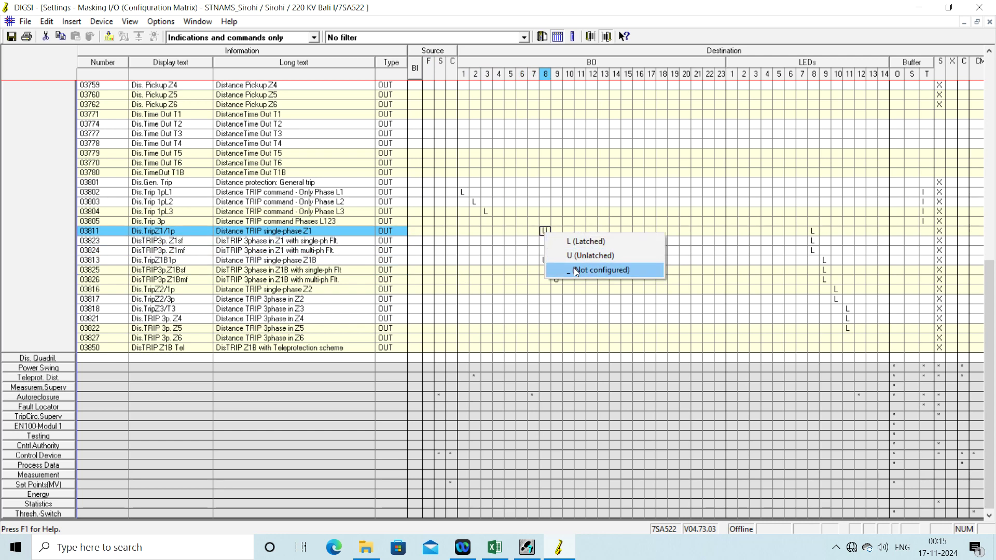
pyautogui.click(574, 267)
pyautogui.rightClick(557, 240)
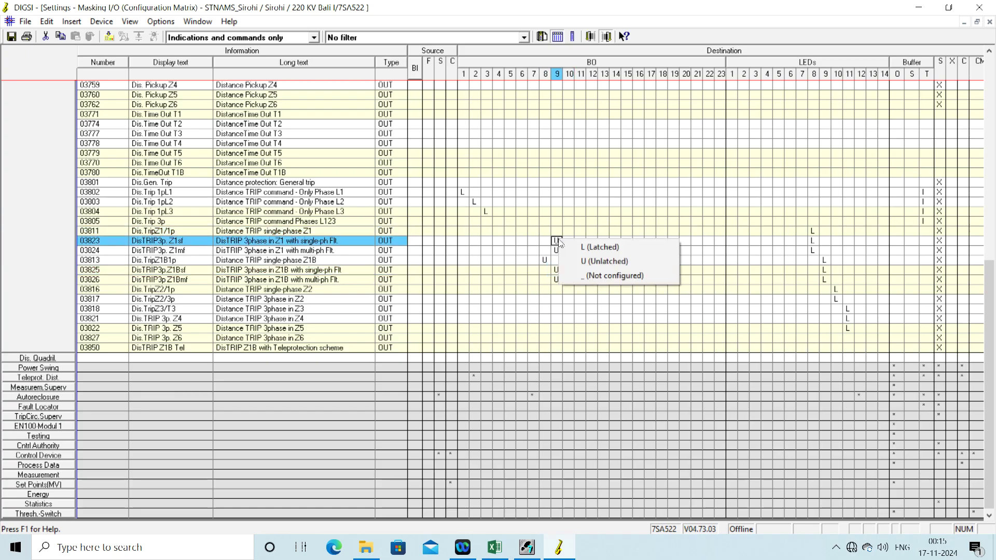
pyautogui.click(577, 274)
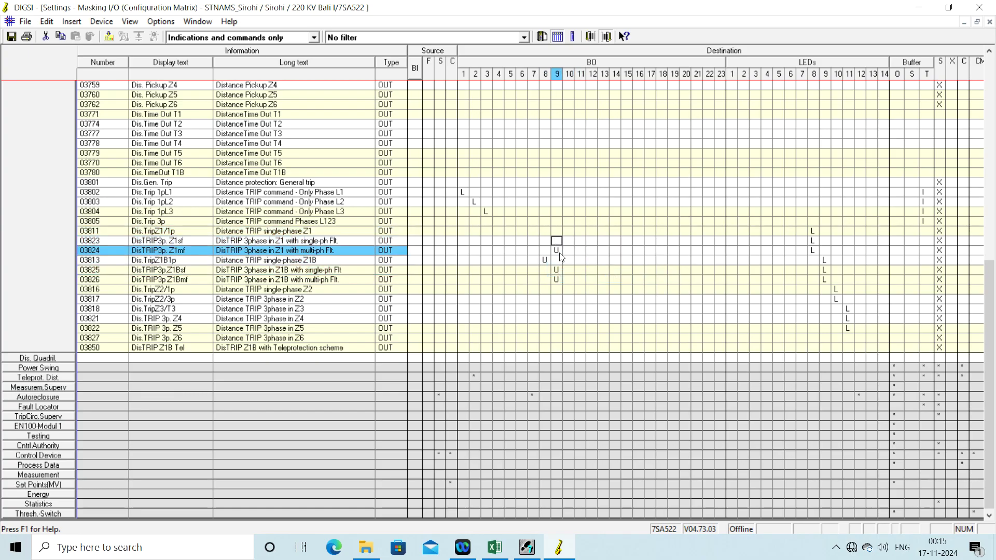
pyautogui.rightClick(559, 254)
pyautogui.click(589, 291)
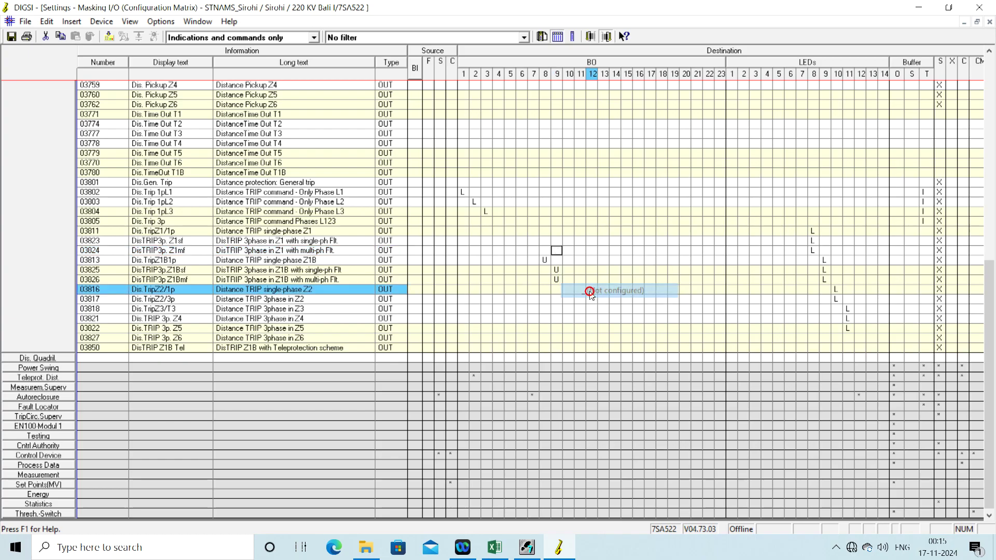
# - Remove the Dis.TripZ1B1p assignment from binary output 8 and the DisTRIP3p.Z1Bsf and Z1Bmf assignments from binary output 9
pyautogui.rightClick(545, 260)
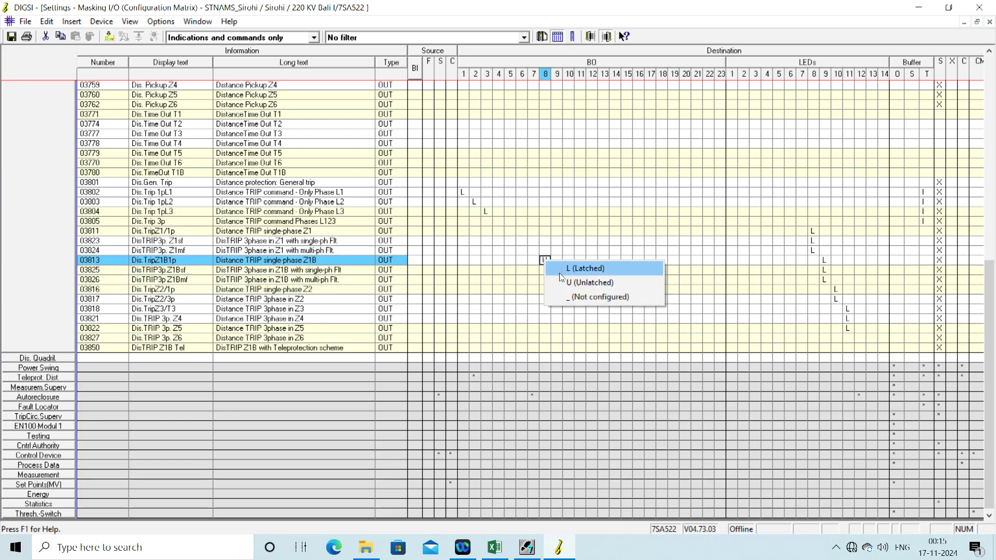
pyautogui.click(580, 297)
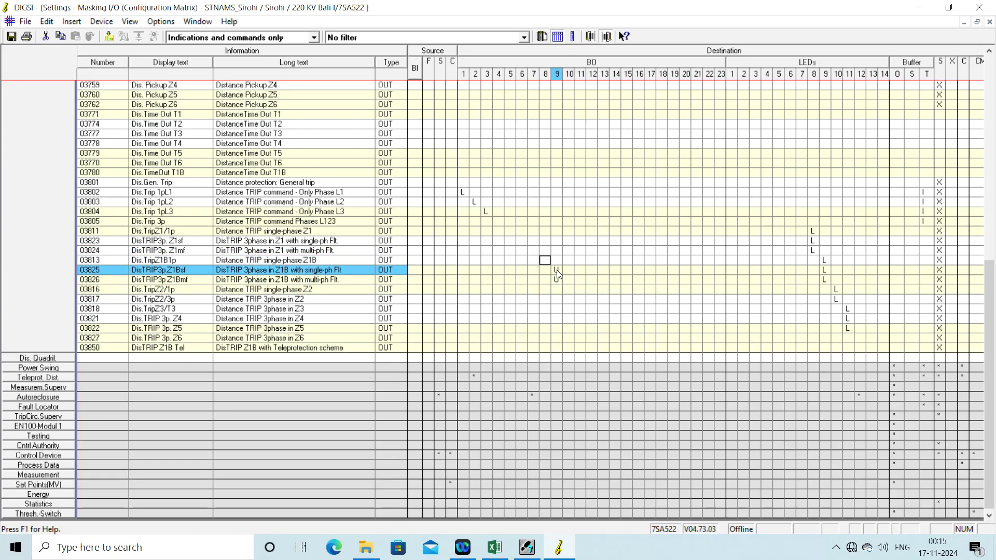
pyautogui.rightClick(557, 270)
pyautogui.click(602, 308)
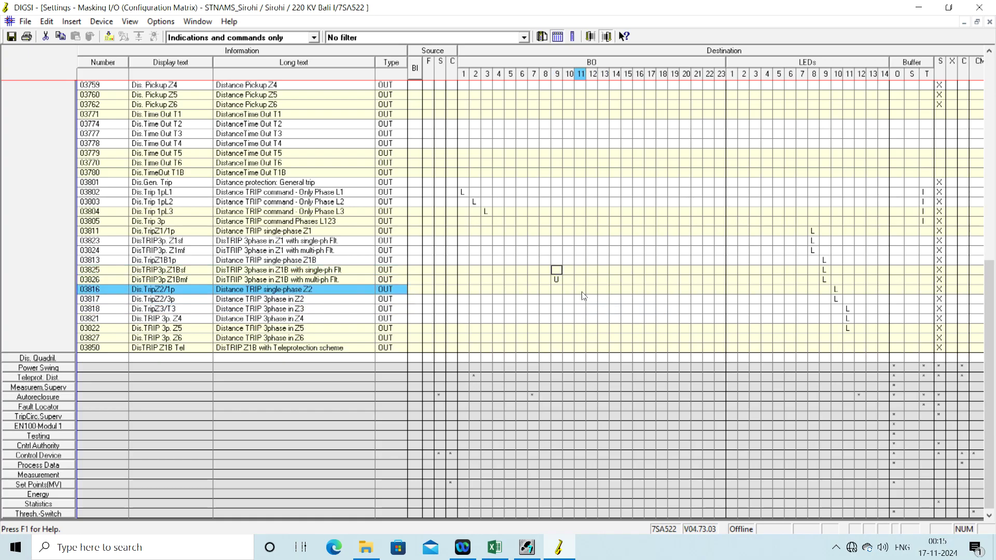
pyautogui.rightClick(554, 280)
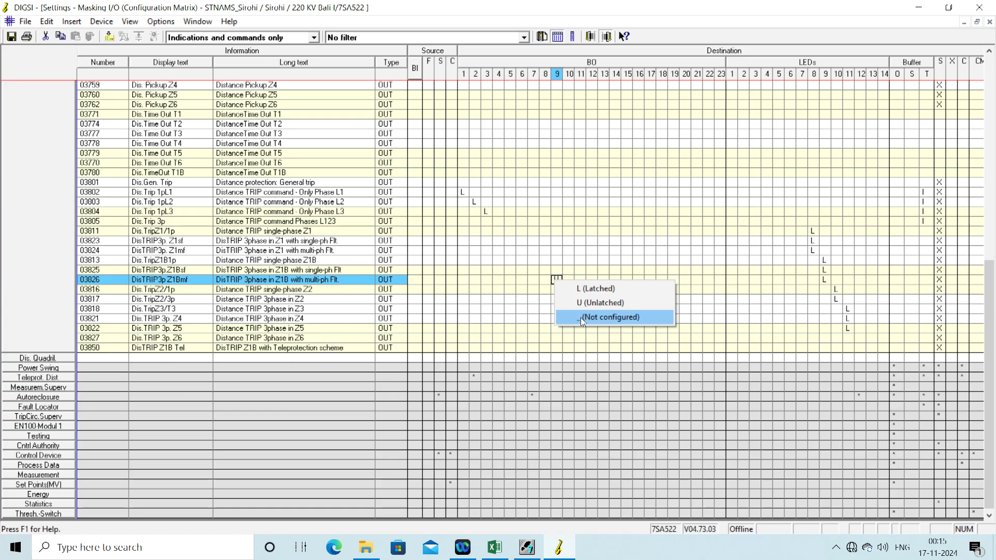
pyautogui.click(580, 317)
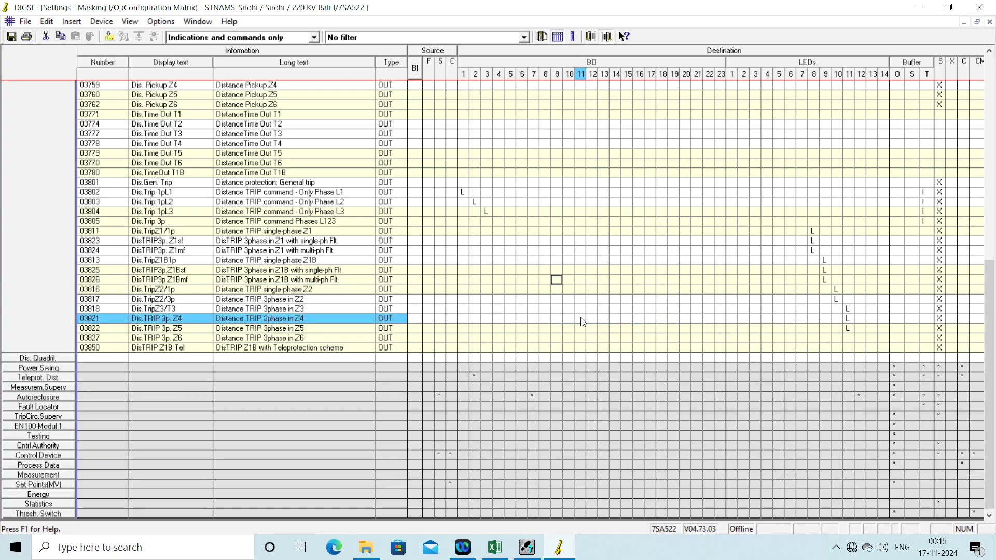
# - Set Dis.Trip 1pL1, 1pL2 and 1pL3 to U (Unlatched) on binary outputs 1, 2 and 3 respectively
pyautogui.click(462, 193)
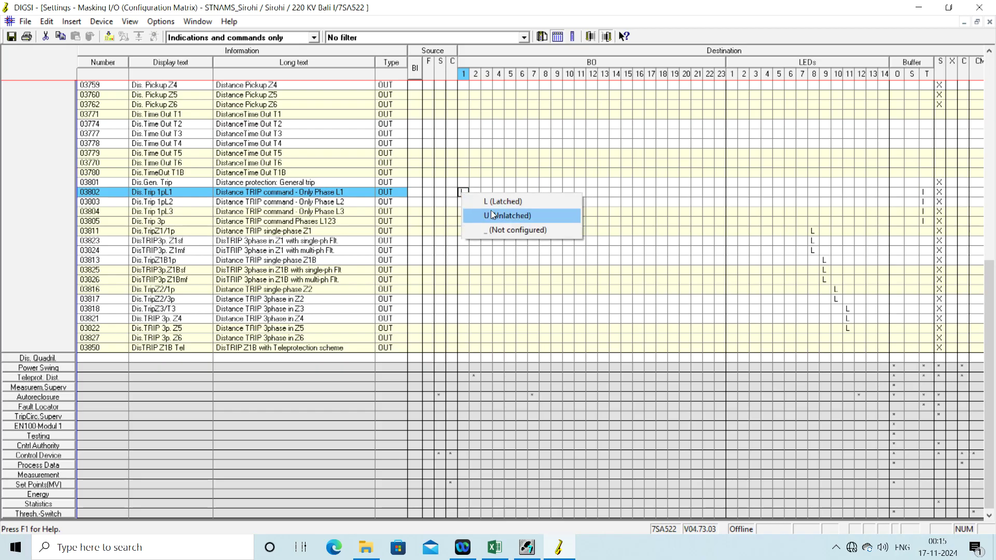
pyautogui.click(507, 215)
pyautogui.click(475, 202)
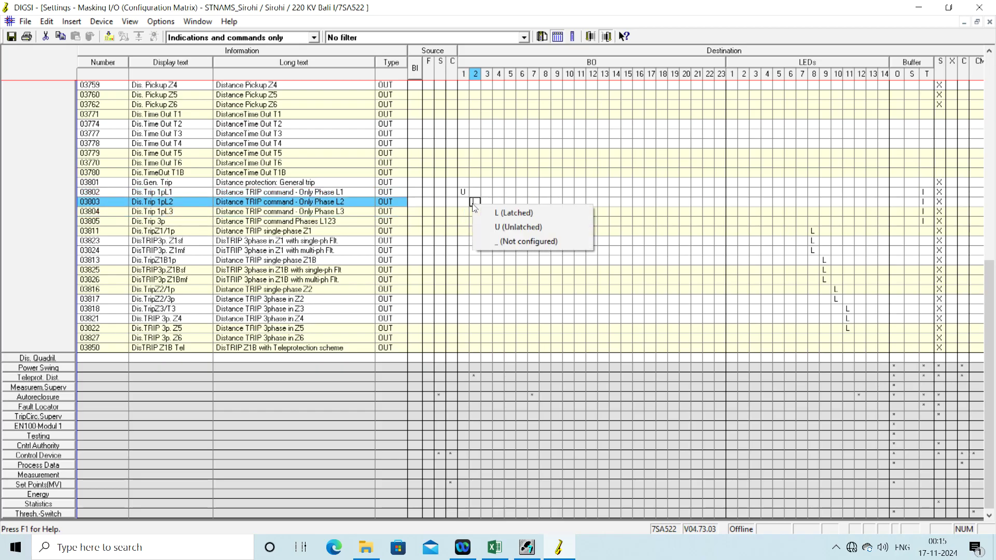
pyautogui.click(496, 223)
pyautogui.click(489, 214)
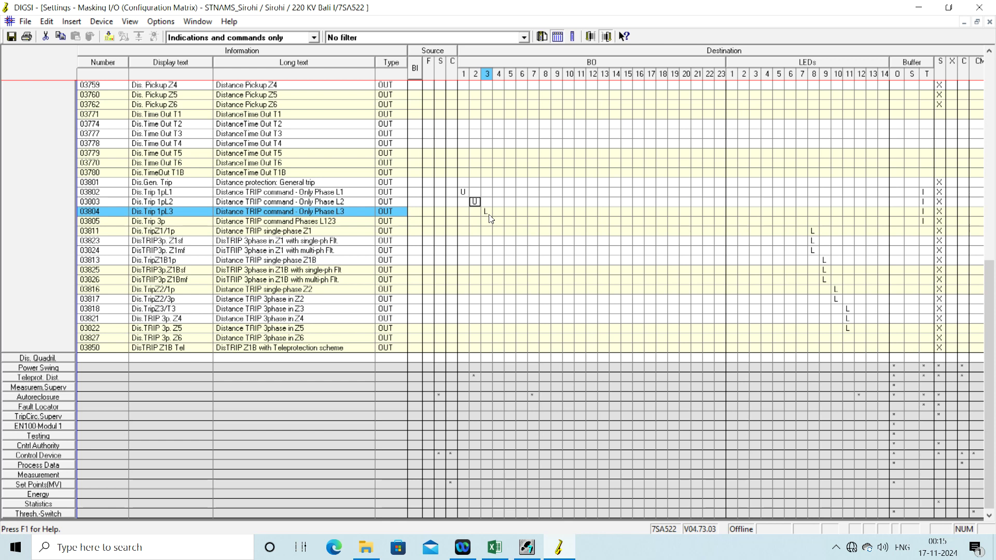
pyautogui.click(489, 215)
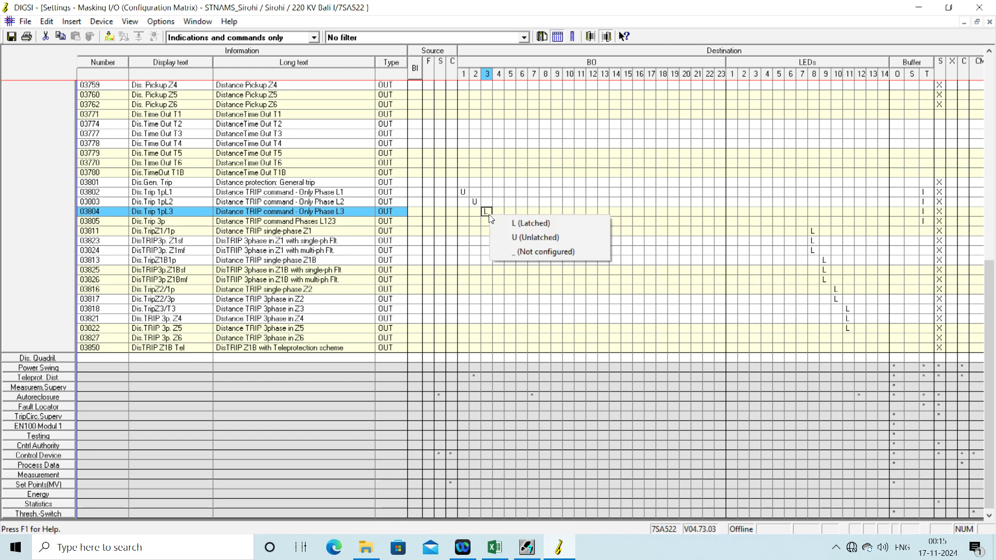
pyautogui.click(511, 235)
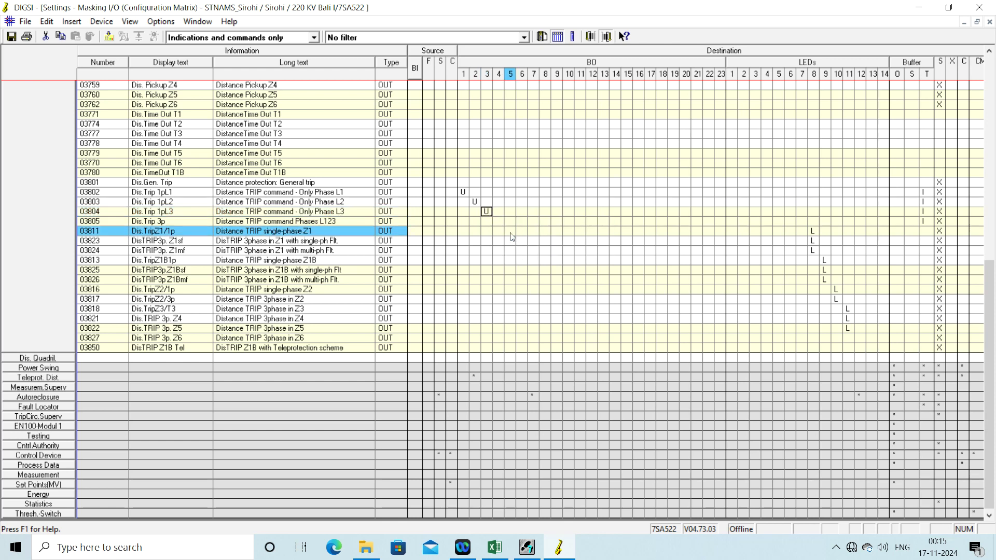
pyautogui.click(512, 240)
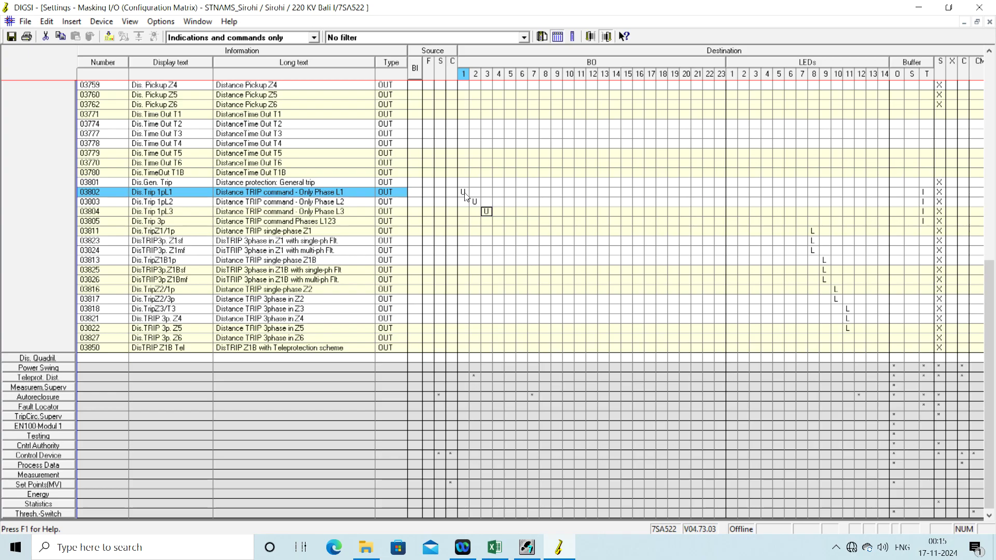
# - Collapse Dis. General and, in P.System Data 2, set Relay TRIP 1pL1, 1pL2 and 1pL3 to U (Unlatched) on binary outputs 4, 5 and 6 respectively
pyautogui.click(44, 211)
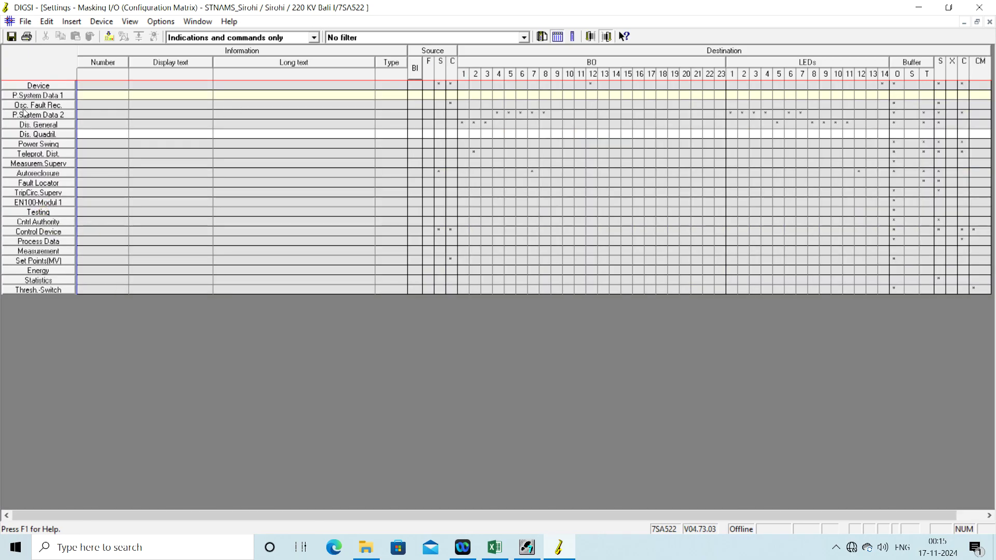
pyautogui.click(37, 115)
pyautogui.click(498, 416)
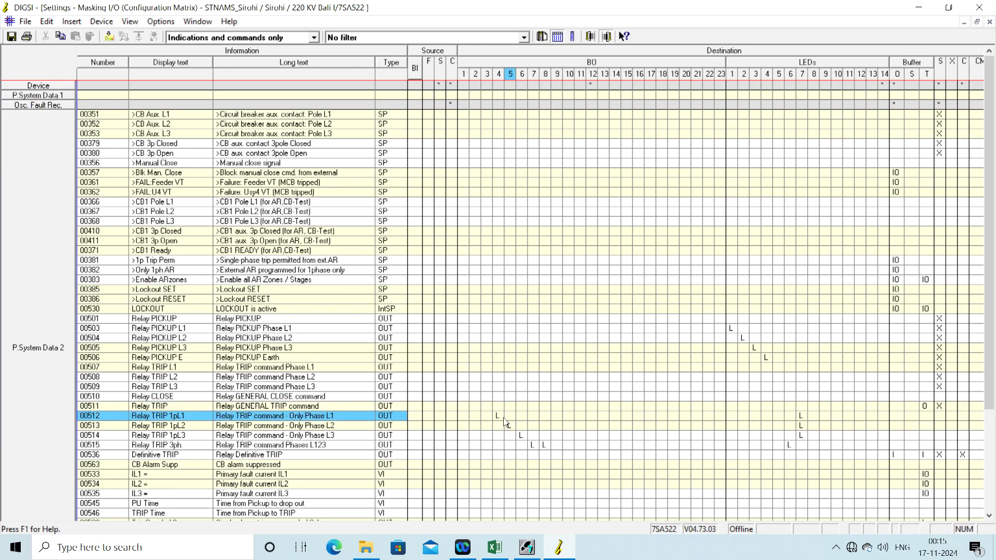
pyautogui.rightClick(500, 415)
pyautogui.click(532, 439)
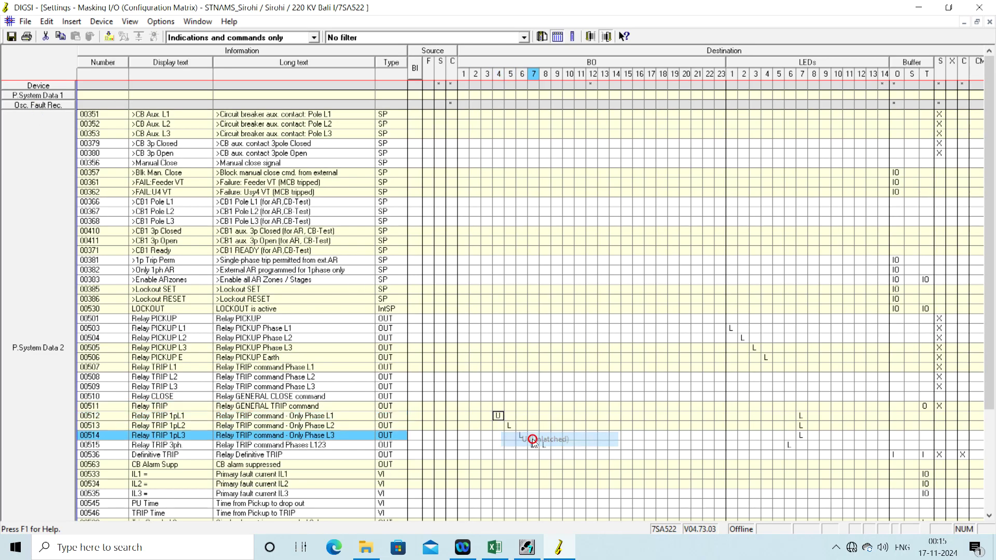
pyautogui.click(509, 425)
pyautogui.rightClick(510, 426)
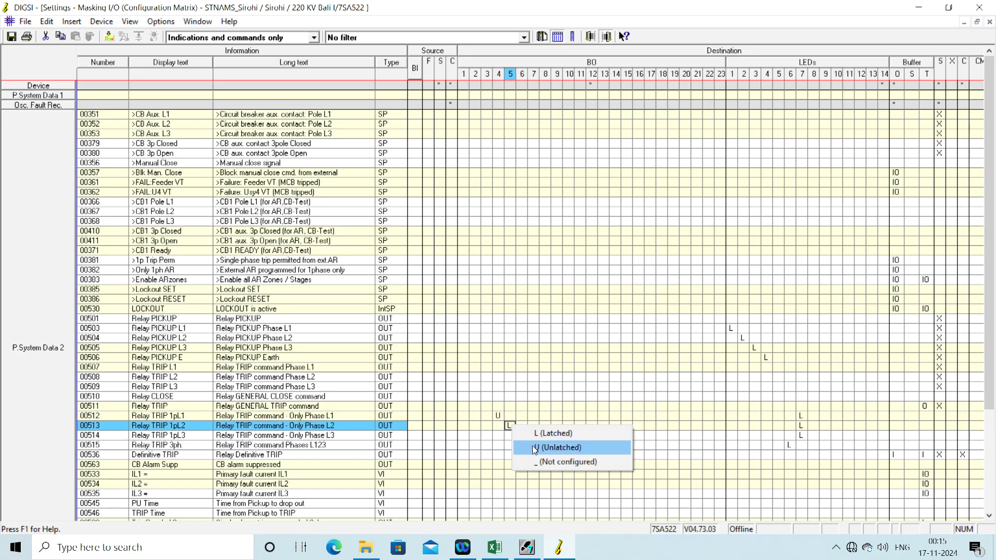
pyautogui.click(532, 446)
pyautogui.click(521, 437)
pyautogui.rightClick(522, 438)
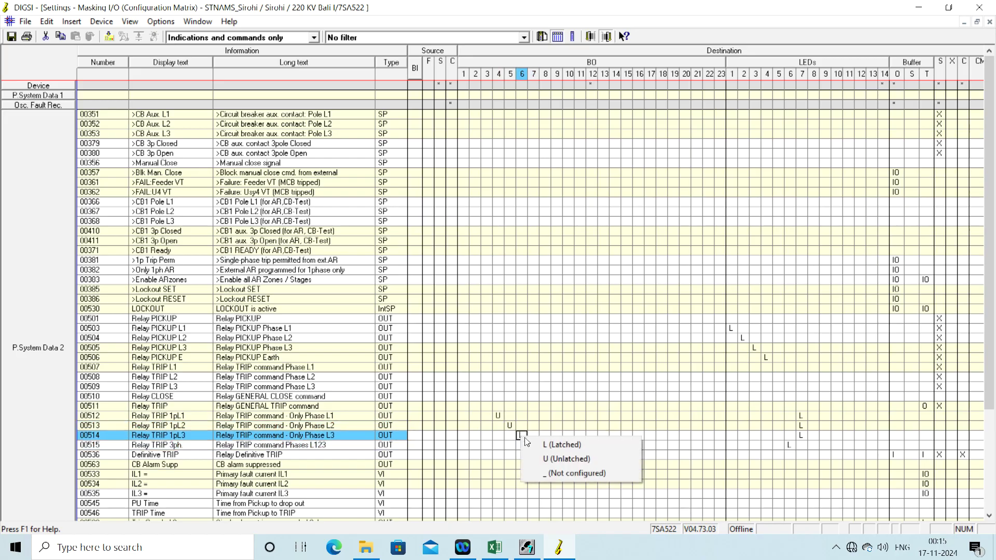
pyautogui.click(557, 459)
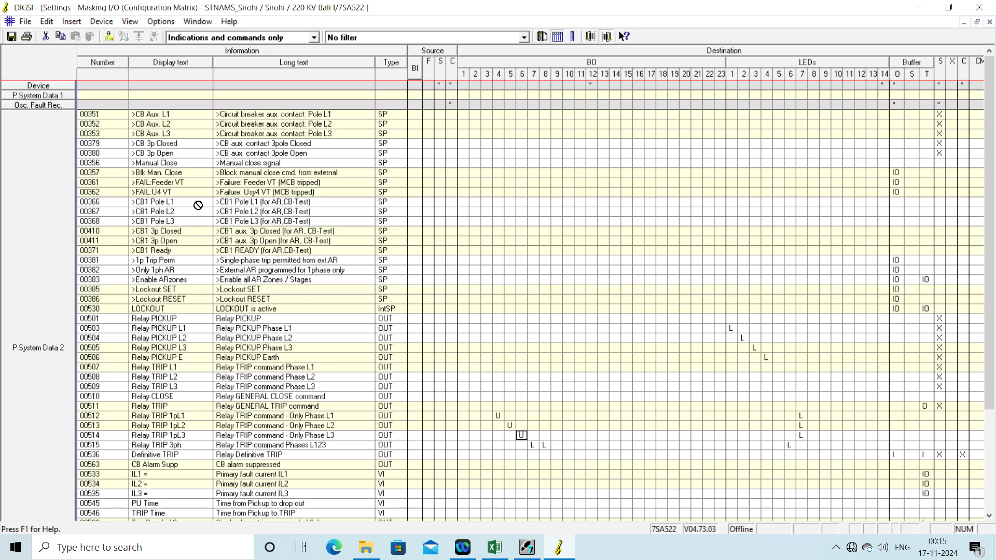
# - Collapse the P.System Data 2 group and expand the Dis. General group to reach its distance trip indications
pyautogui.click(22, 210)
pyautogui.doubleClick(22, 210)
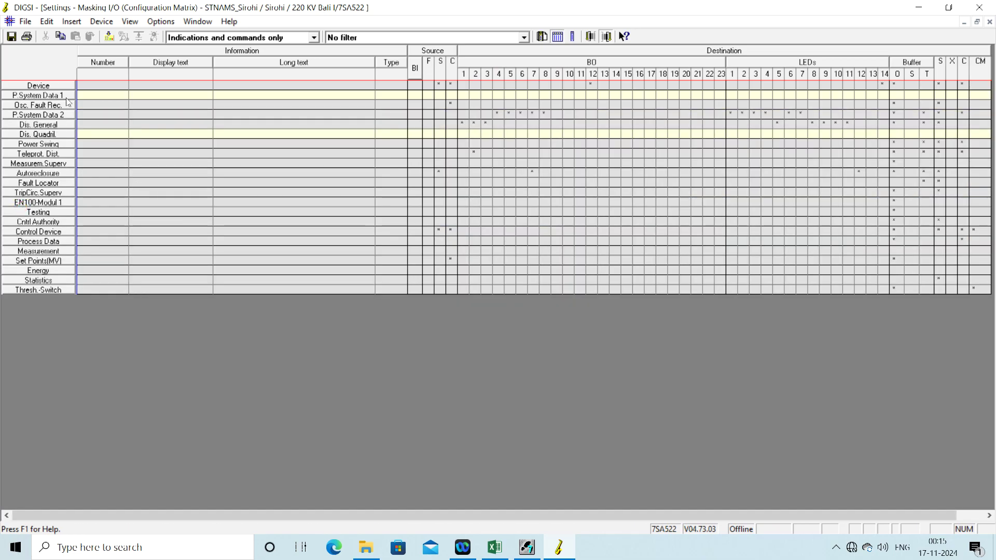
pyautogui.doubleClick(40, 126)
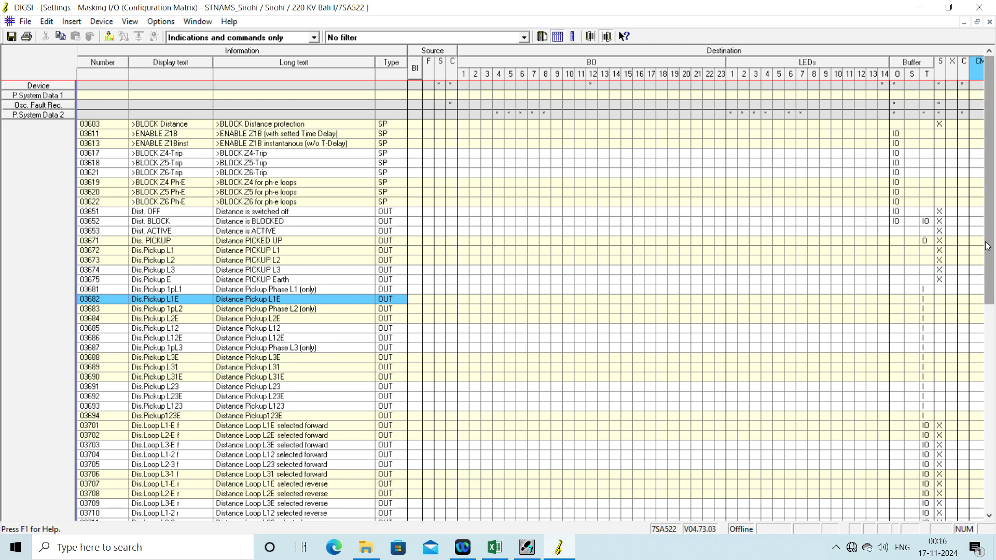
pyautogui.moveTo(990, 245); pyautogui.dragTo(972, 469)
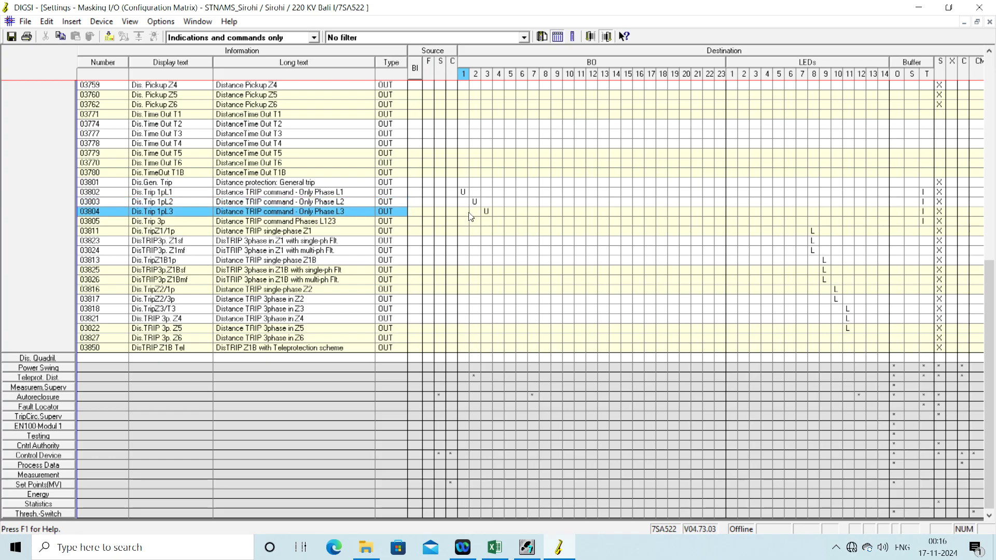
pyautogui.click(505, 224)
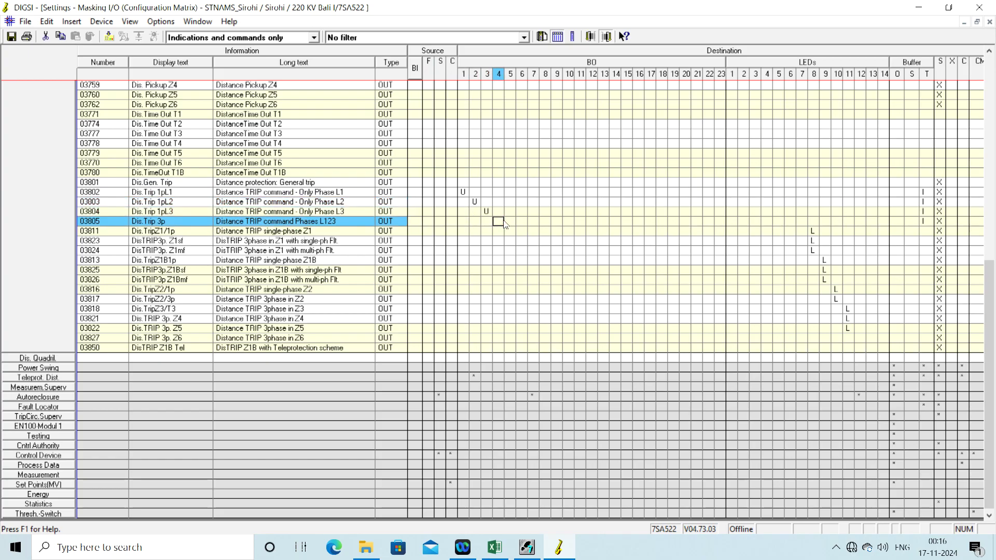
pyautogui.rightClick(505, 224)
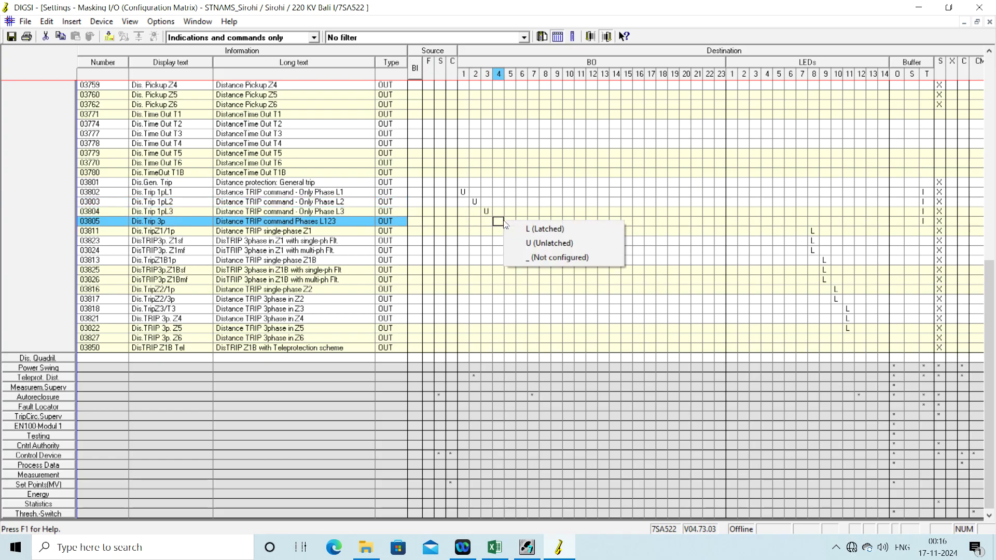
pyautogui.click(533, 228)
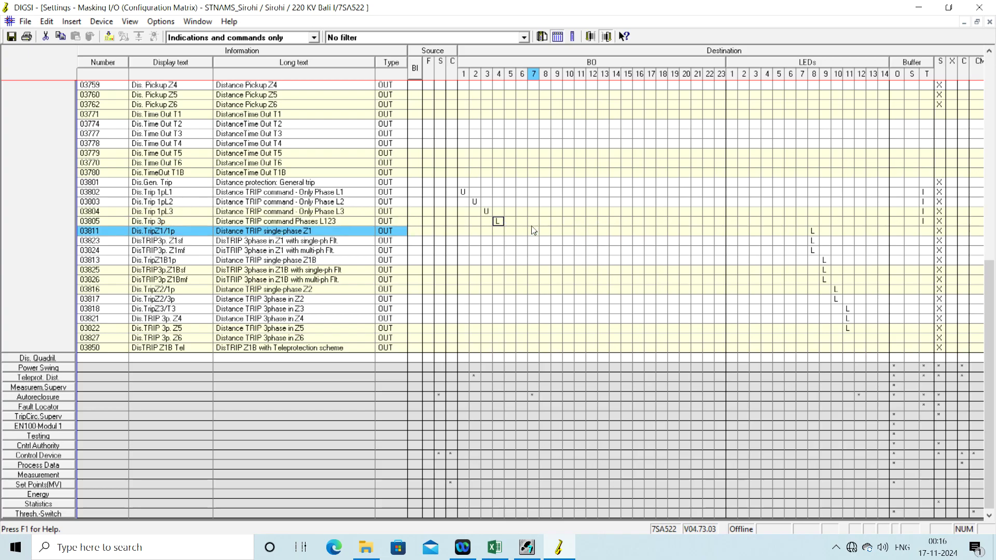
pyautogui.rightClick(501, 226)
pyautogui.click(539, 259)
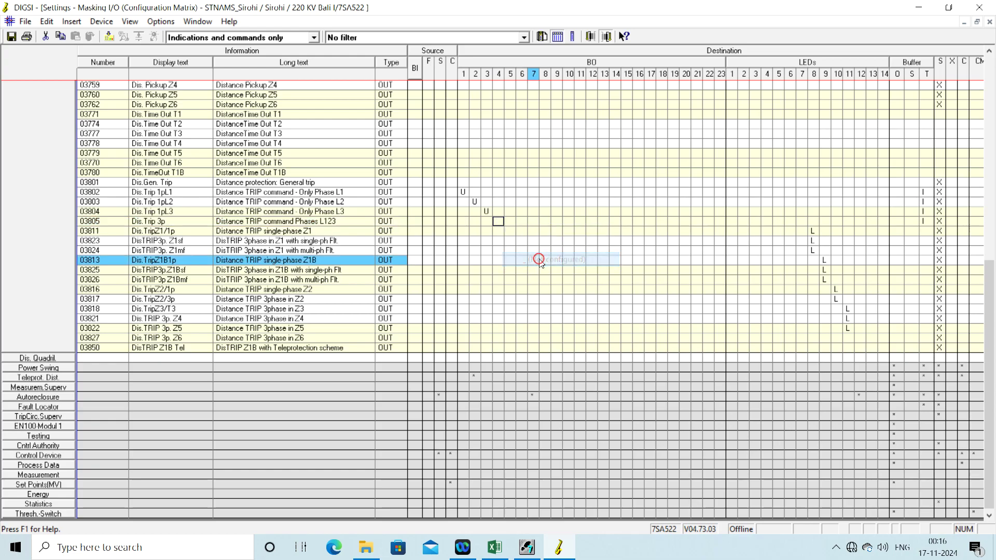
# - Set Dis.Trip 3p to L (Latched) on binary outputs 7 and 8
pyautogui.click(532, 222)
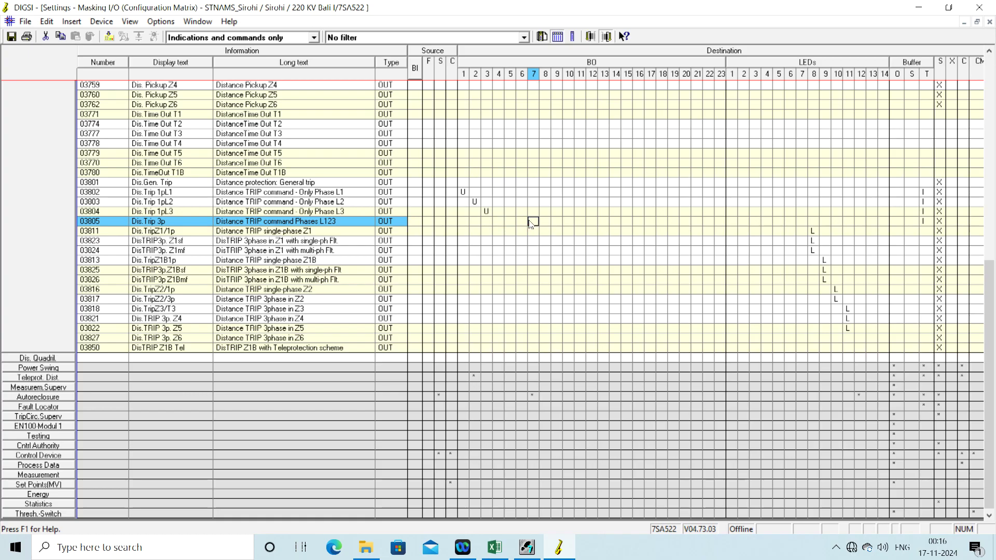
pyautogui.rightClick(531, 223)
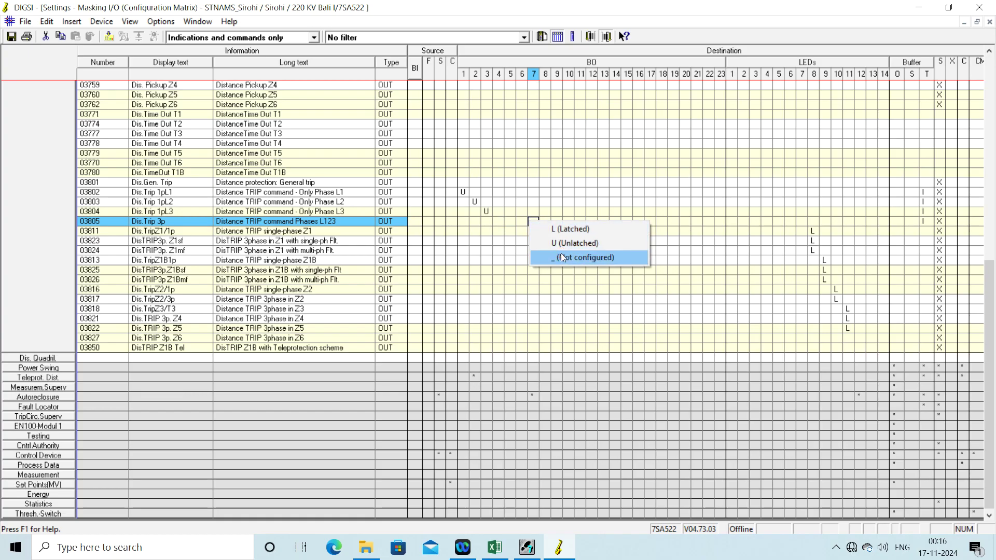
pyautogui.click(561, 253)
pyautogui.rightClick(532, 223)
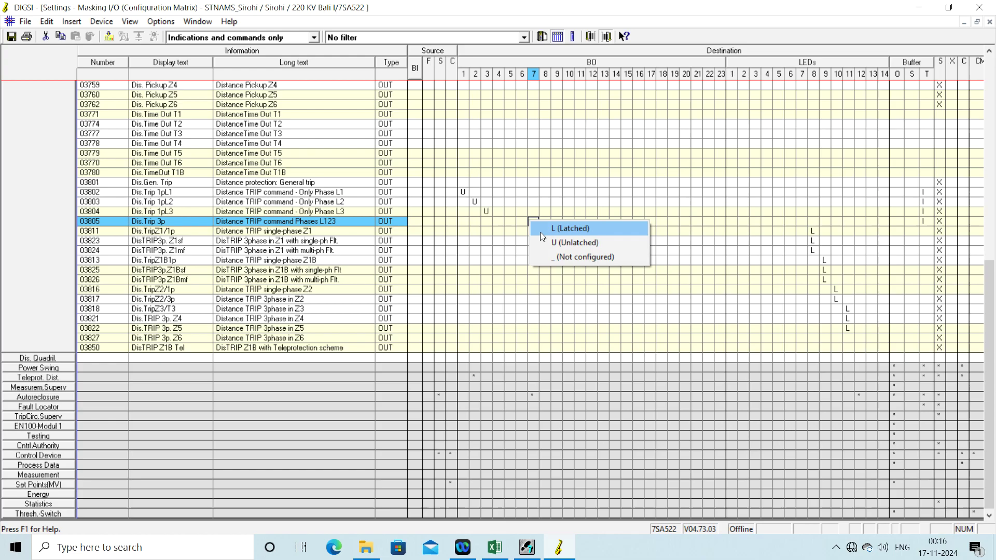
pyautogui.click(570, 229)
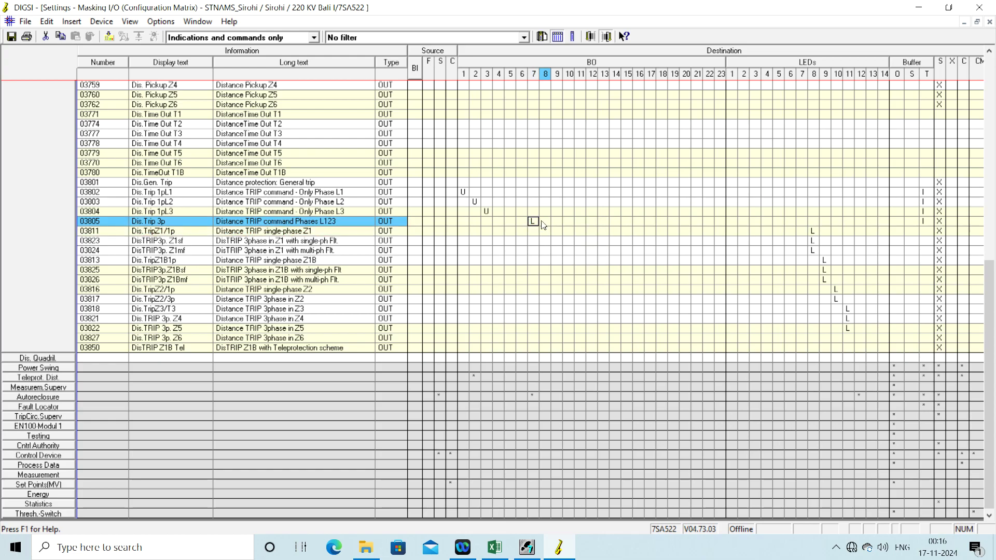
pyautogui.rightClick(543, 223)
pyautogui.click(554, 236)
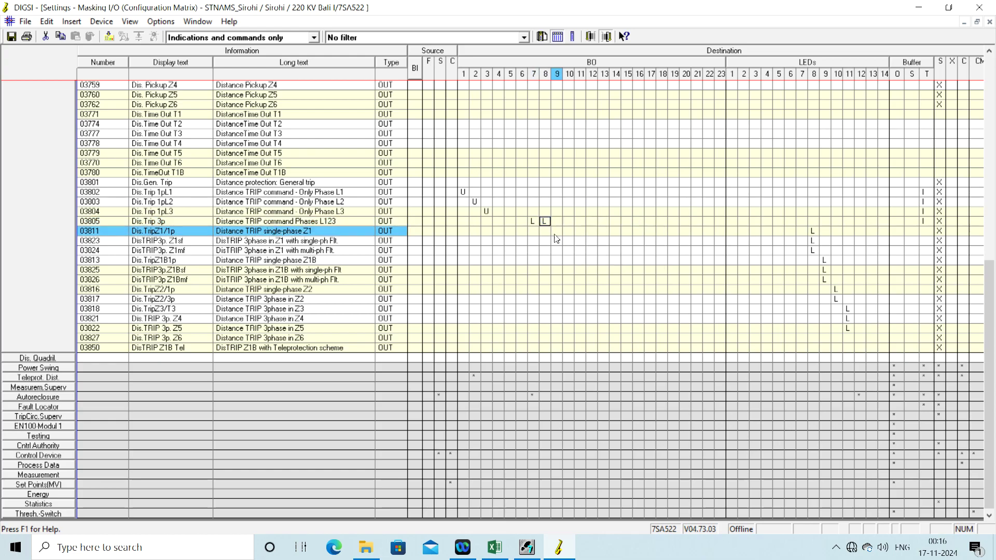
# - Set Dis.TripZ2/3p to L (Latched) on binary outputs 7 and 8
pyautogui.click(511, 251)
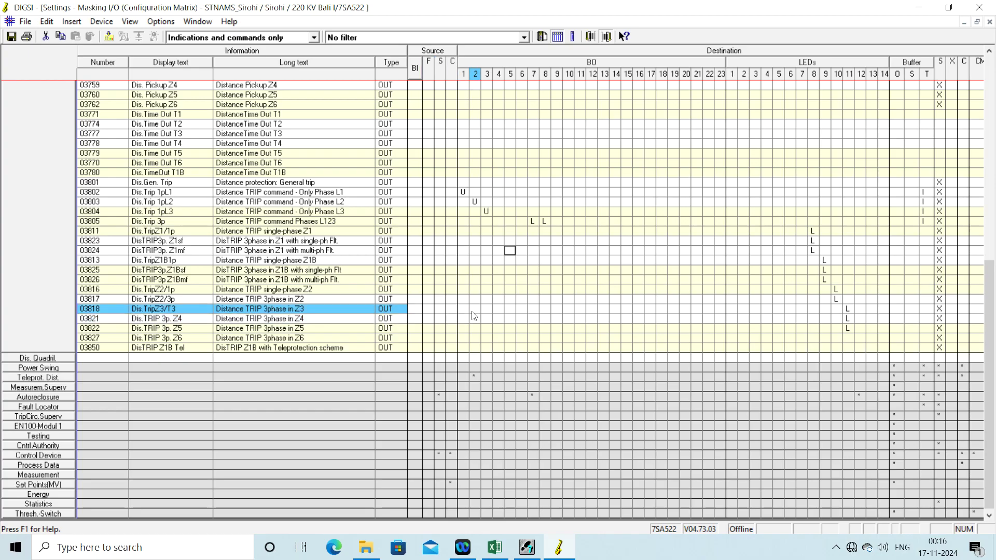
pyautogui.click(533, 298)
pyautogui.rightClick(534, 300)
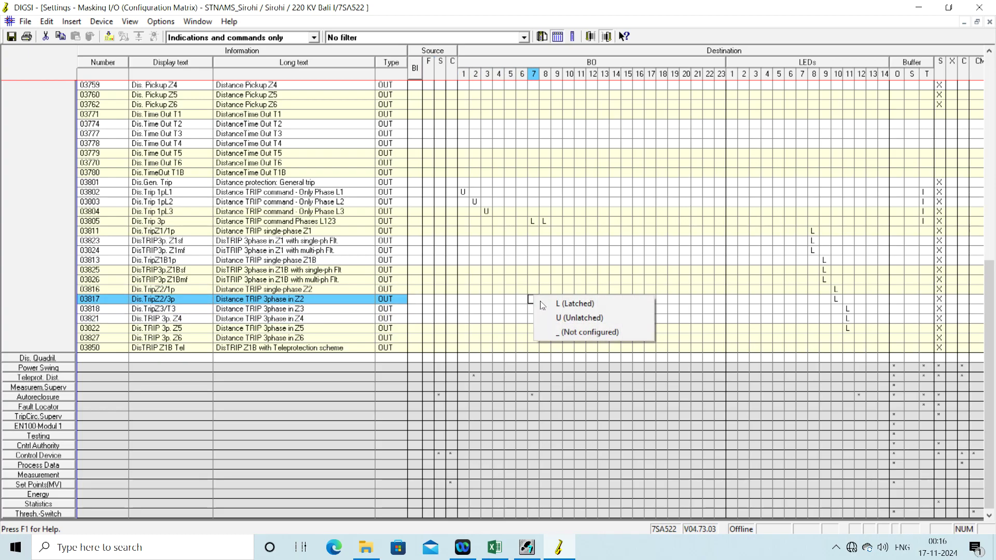
pyautogui.click(558, 306)
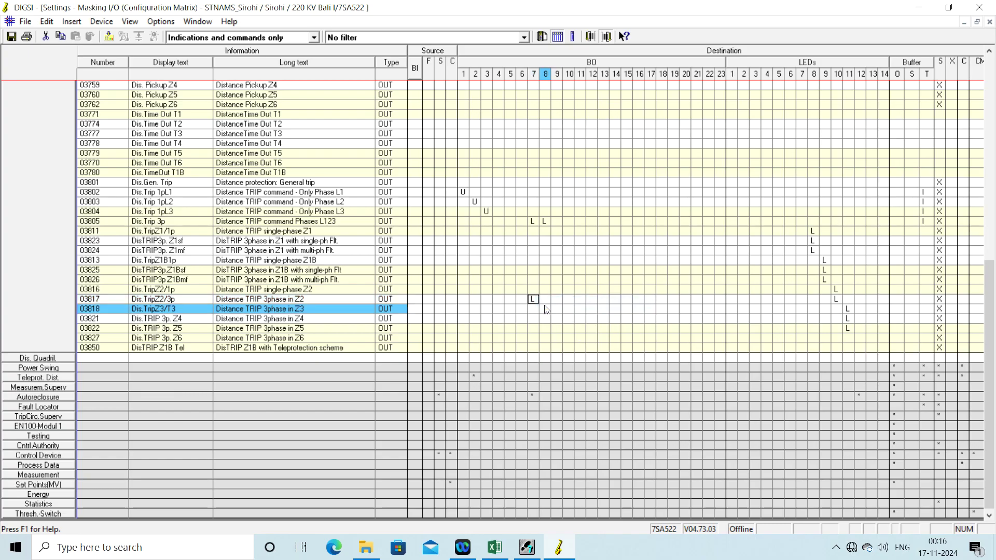
pyautogui.rightClick(548, 301)
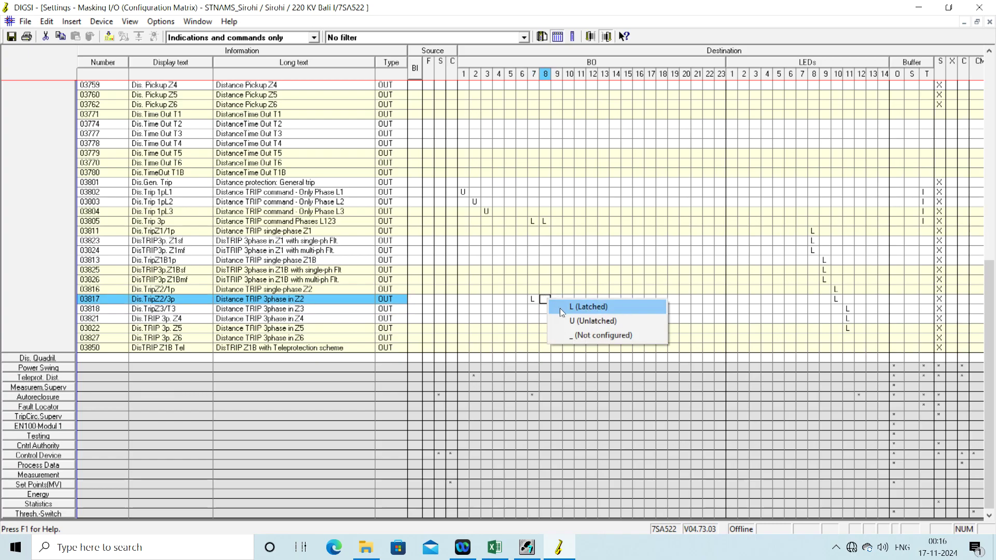
pyautogui.click(559, 308)
# - Set Dis.TripZ3/T3 and Dis.TRIP 3p. Z4 to L (Latched) on binary outputs 7 and 8
pyautogui.rightClick(534, 309)
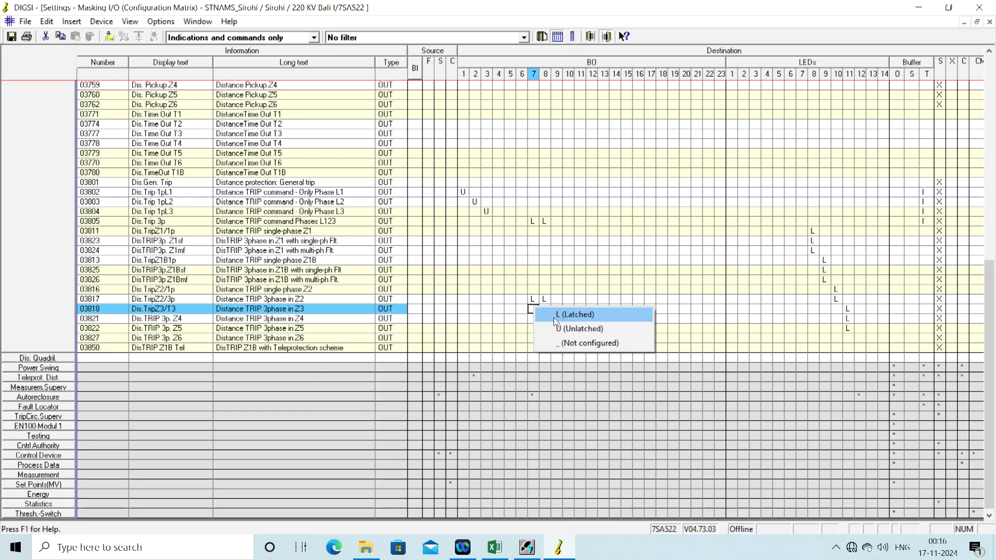
pyautogui.click(550, 314)
pyautogui.rightClick(549, 313)
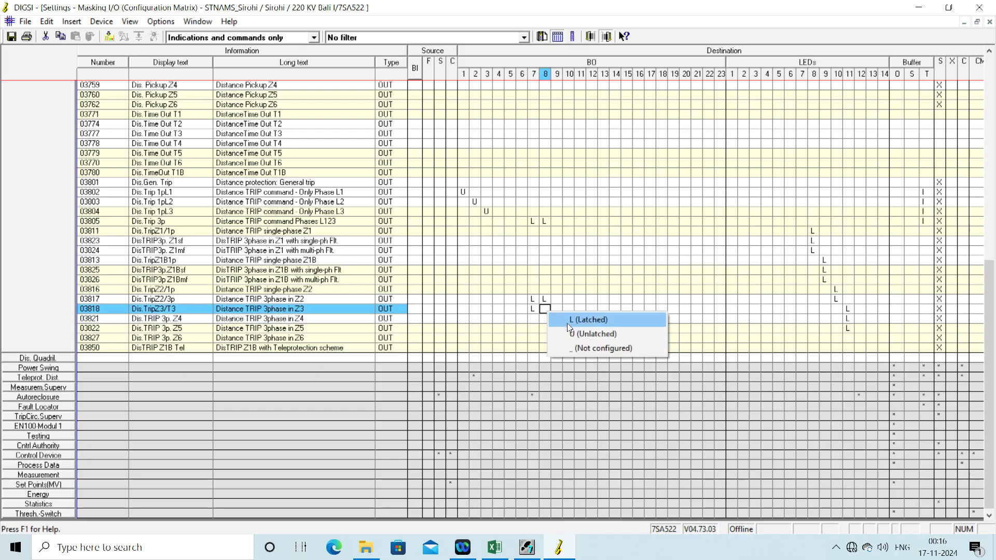
pyautogui.click(566, 318)
pyautogui.rightClick(534, 318)
pyautogui.click(547, 324)
pyautogui.rightClick(547, 320)
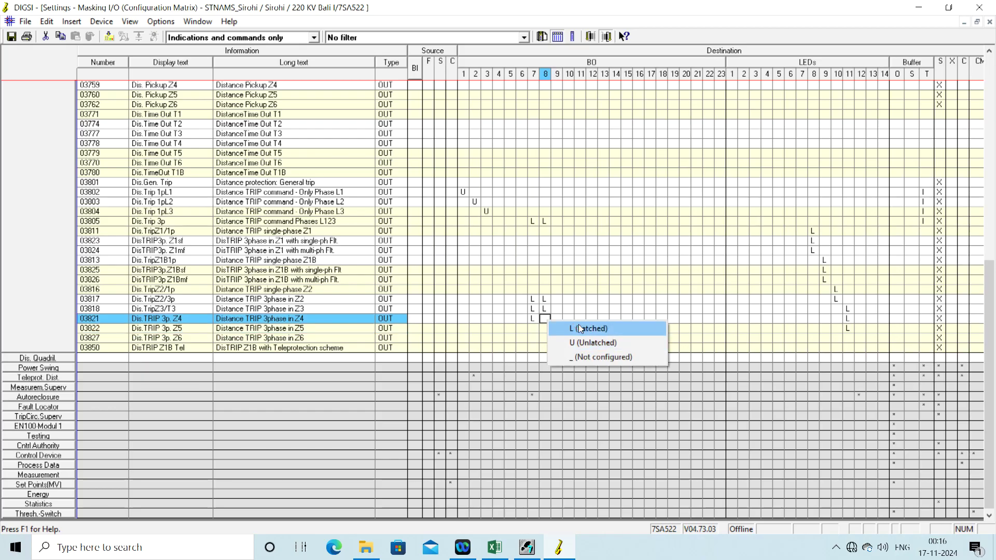
pyautogui.click(578, 325)
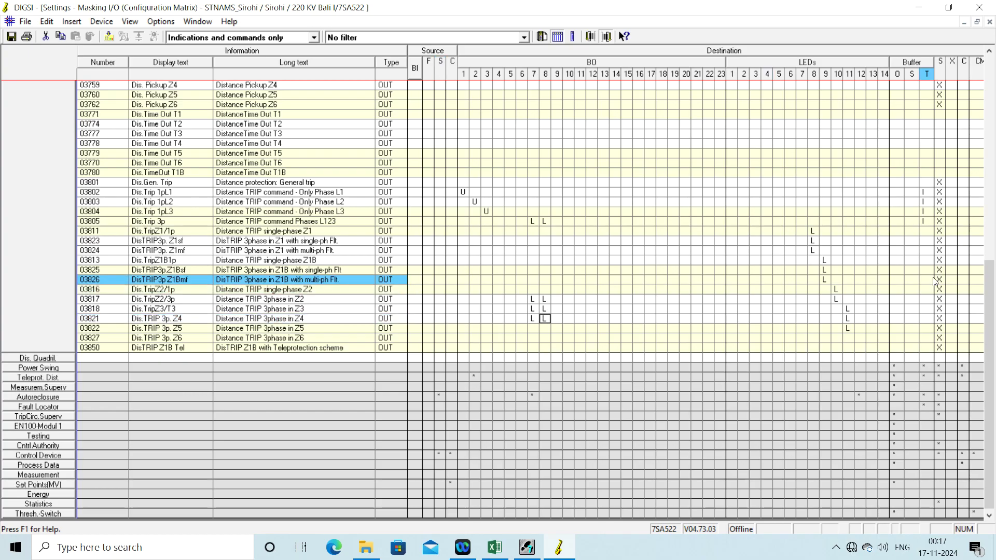
# - Check the output relay allocation sheet in Excel, return to DIGSI and set Dis.Gen. Trip to L (Latched) on binary output 12
pyautogui.moveTo(990, 288)
pyautogui.mouseDown()
pyautogui.moveTo(987, 246)
pyautogui.moveTo(988, 290)
pyautogui.mouseUp()
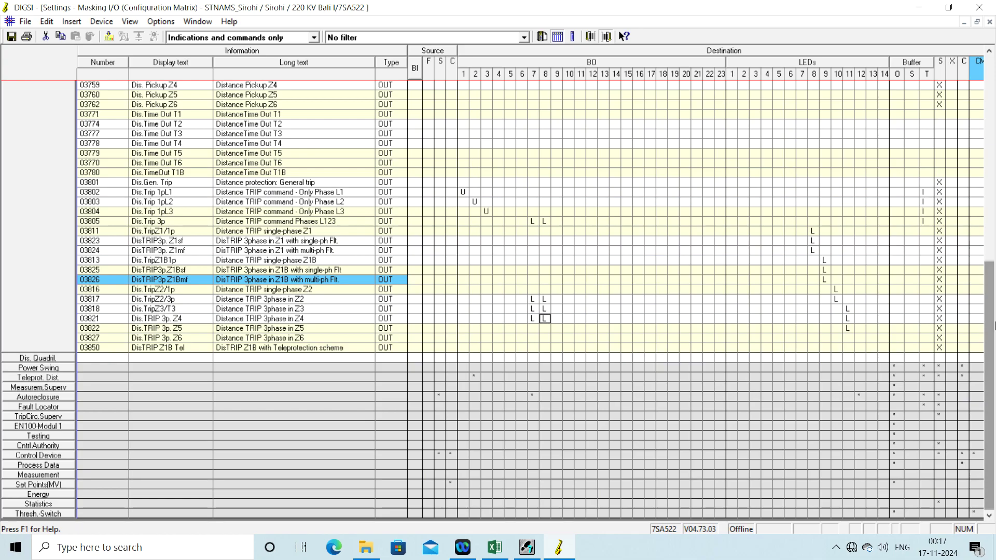
pyautogui.click(524, 551)
pyautogui.click(523, 551)
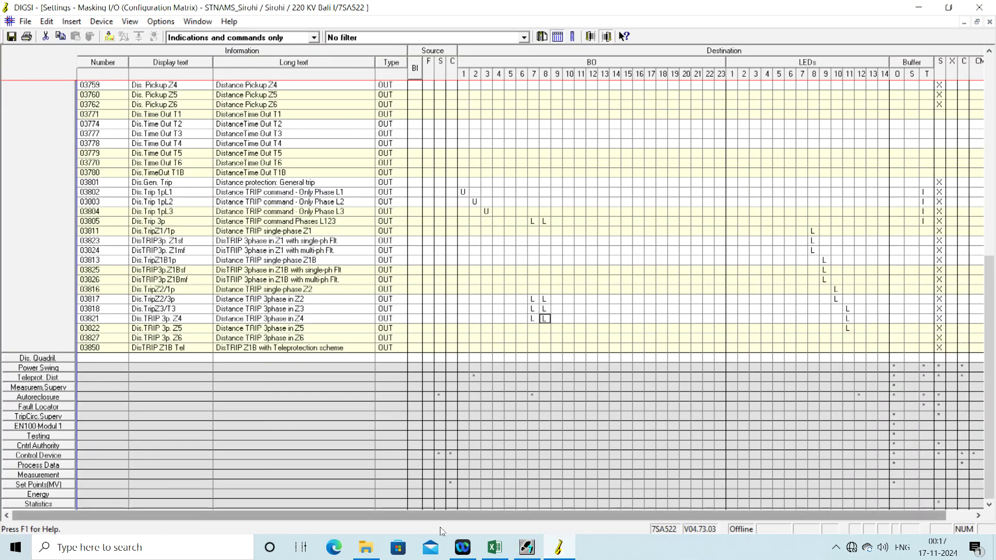
pyautogui.click(495, 549)
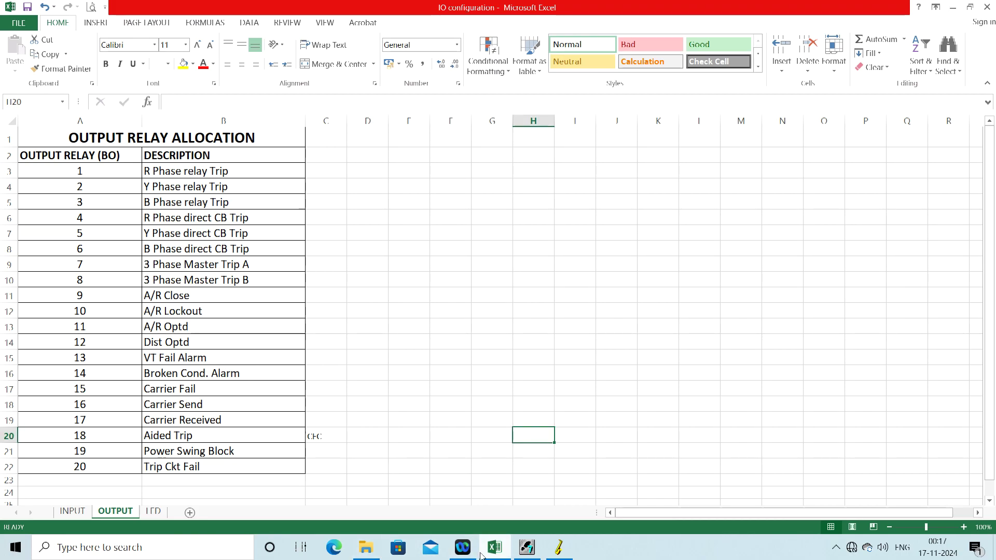
pyautogui.moveTo(492, 549)
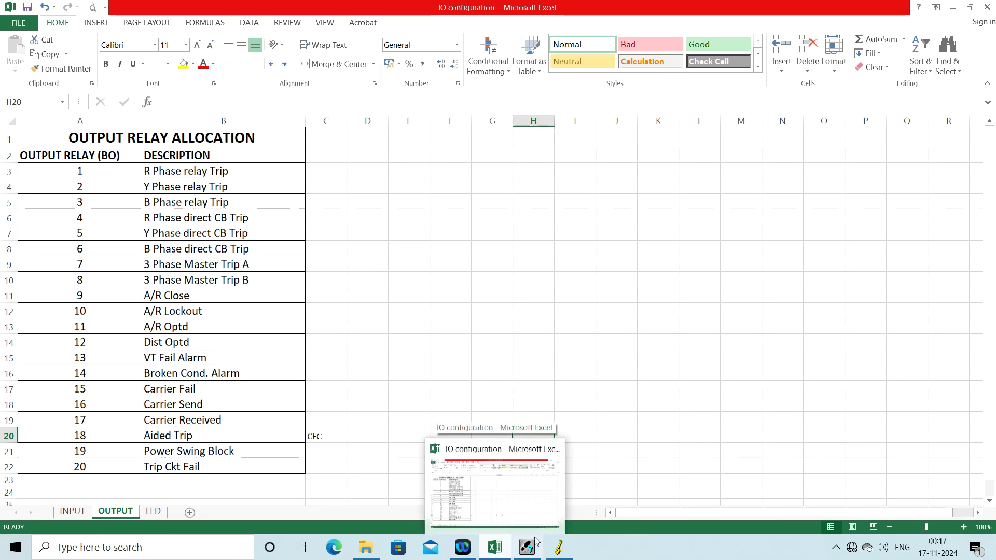
pyautogui.click(555, 553)
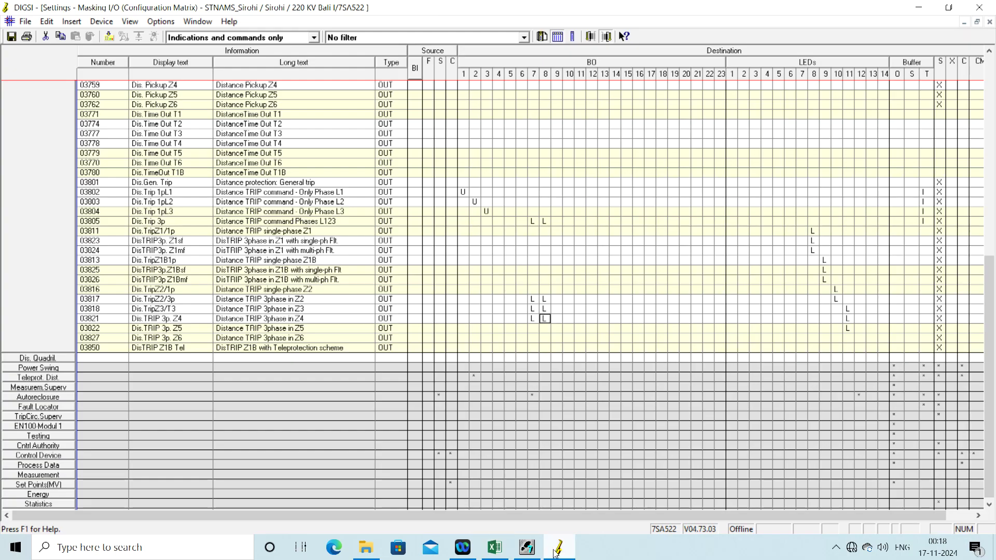
pyautogui.click(555, 553)
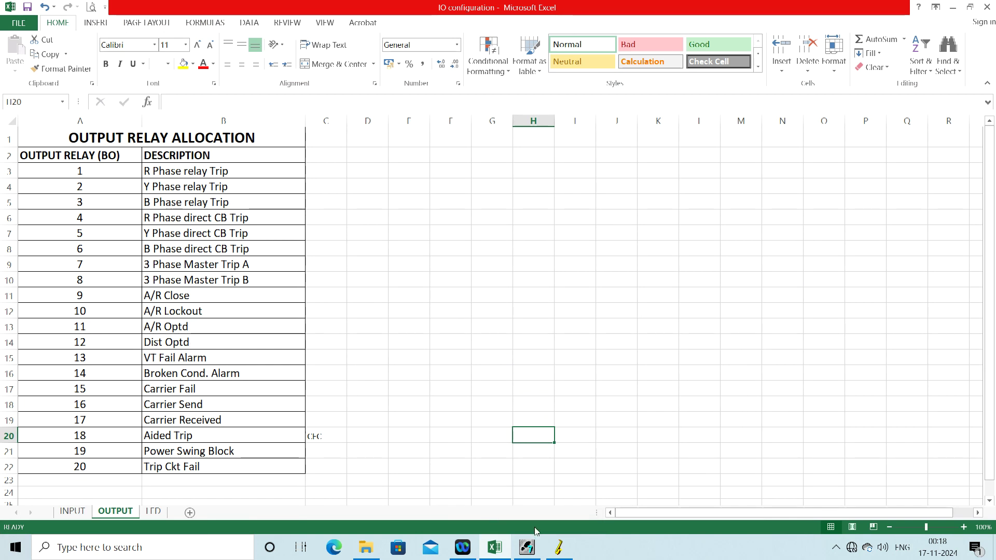
pyautogui.click(556, 547)
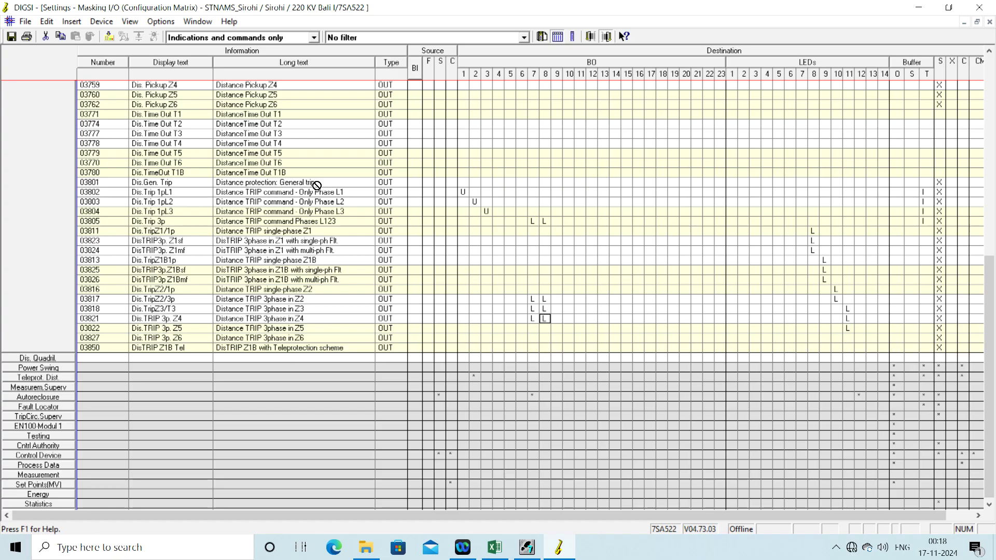
pyautogui.rightClick(590, 183)
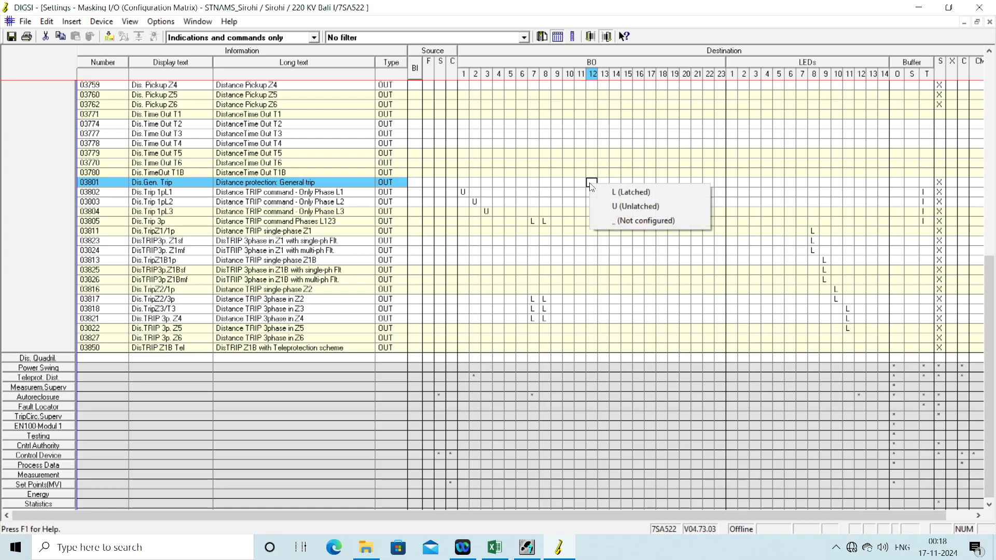
pyautogui.click(604, 192)
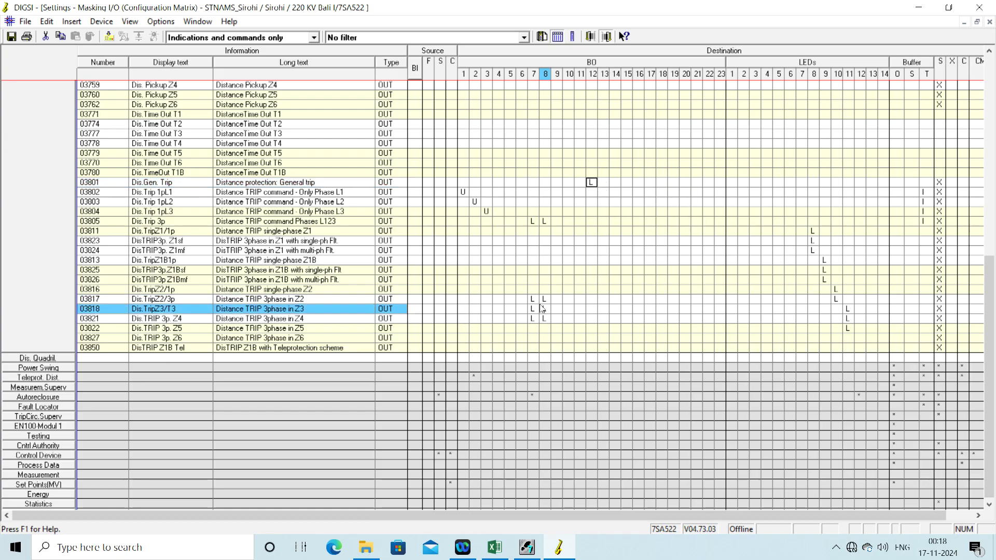
# - Collapse the Dis. General group and expand the Autoreclosure group
pyautogui.doubleClick(15, 199)
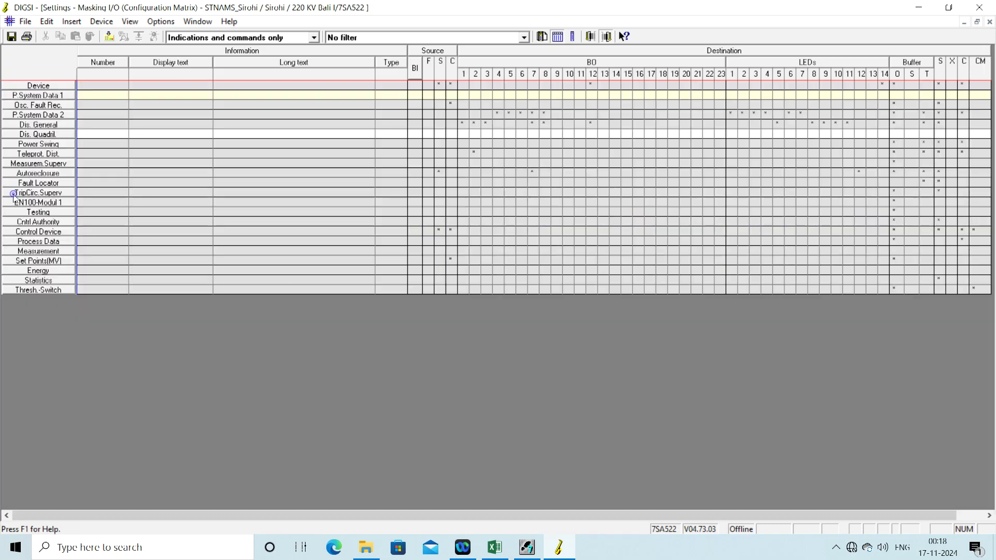
pyautogui.doubleClick(44, 175)
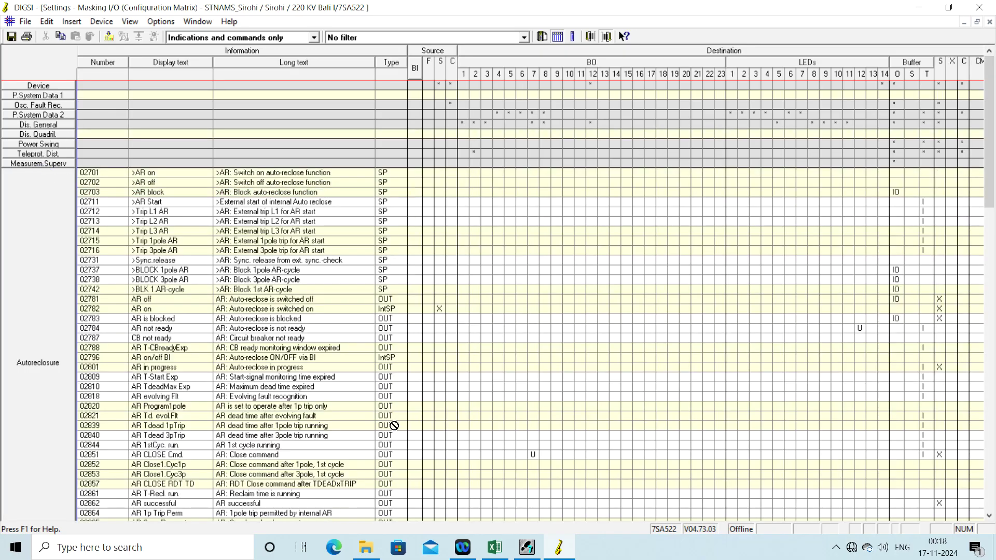
pyautogui.moveTo(565, 553)
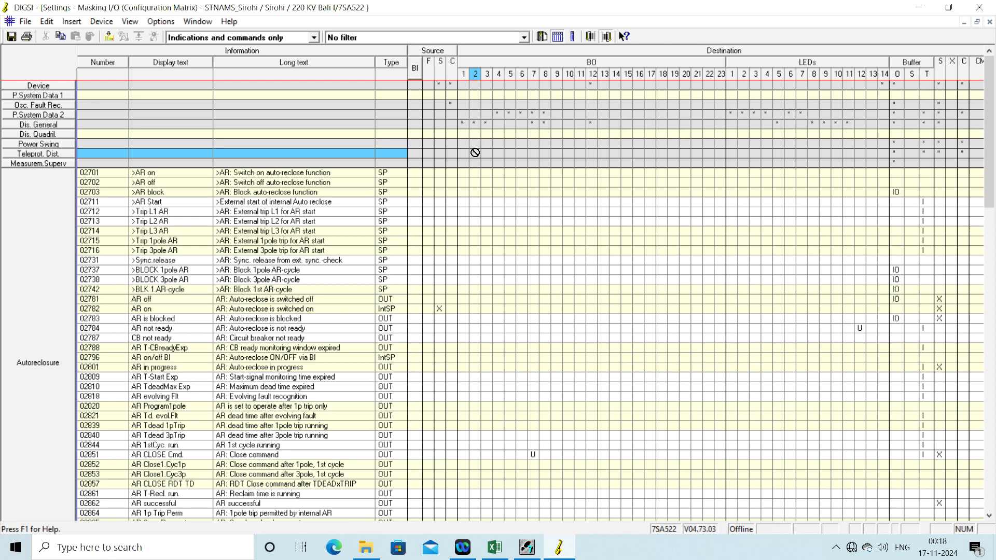
# - Expand the Teleprot. Dist. group and set Dis.T.SEND on binary output 2 to not configured
pyautogui.click(55, 154)
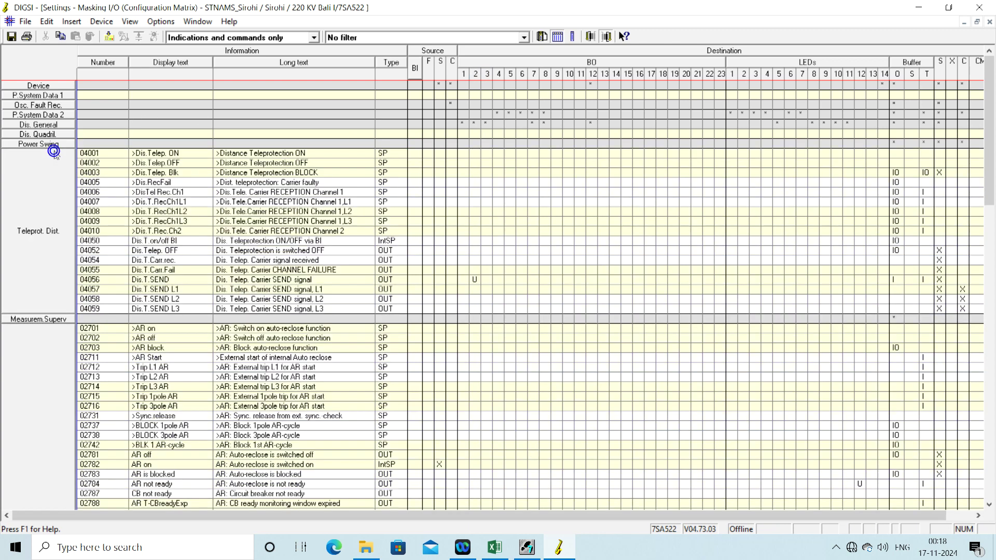
pyautogui.rightClick(475, 283)
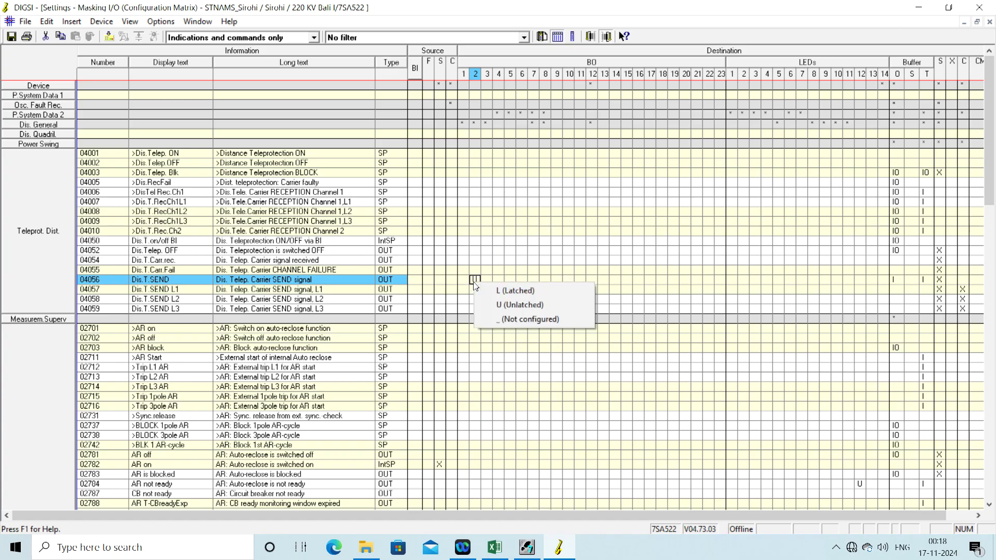
pyautogui.click(508, 319)
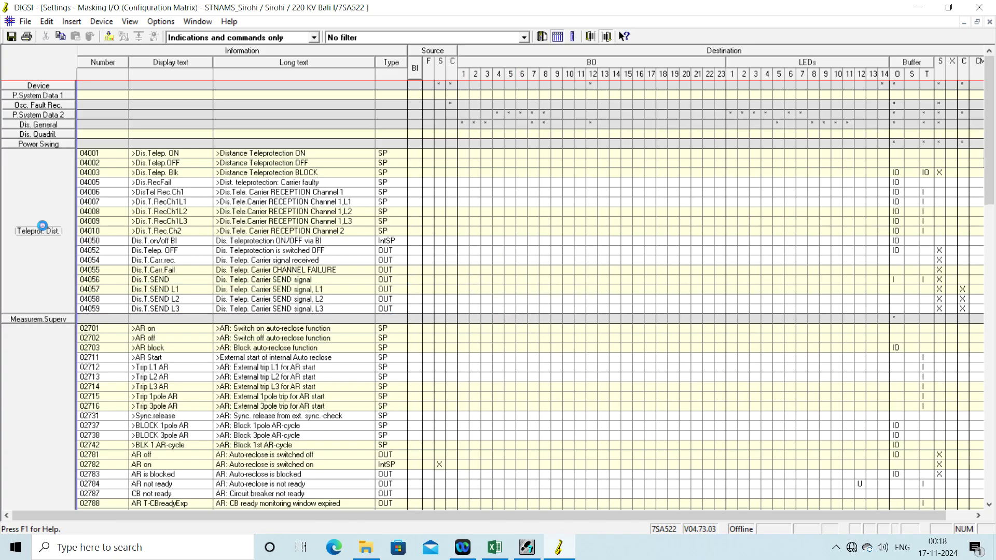
# - Collapse the Teleprot. Dist. group and set AR CLOSE Cmd. on binary output 7 to not configured
pyautogui.click(42, 226)
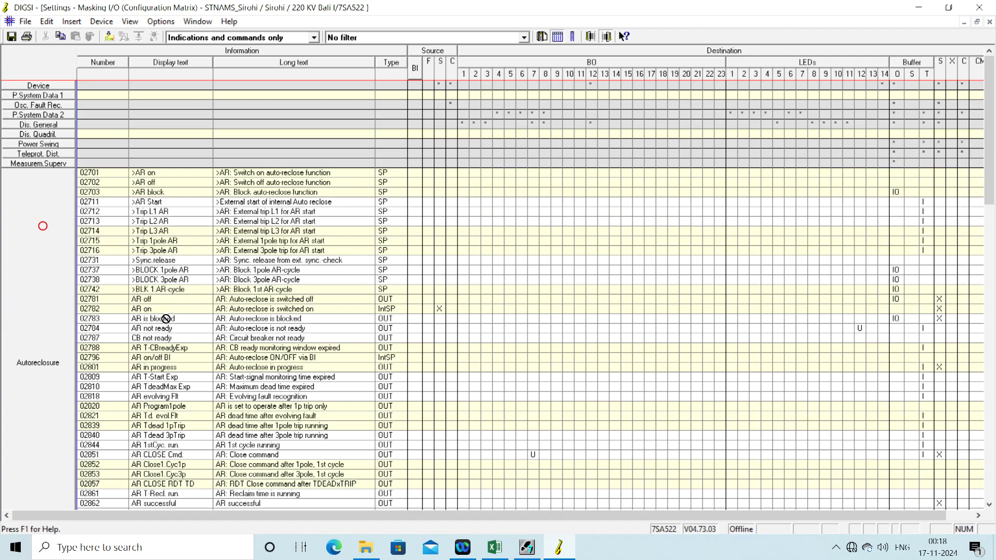
pyautogui.rightClick(533, 459)
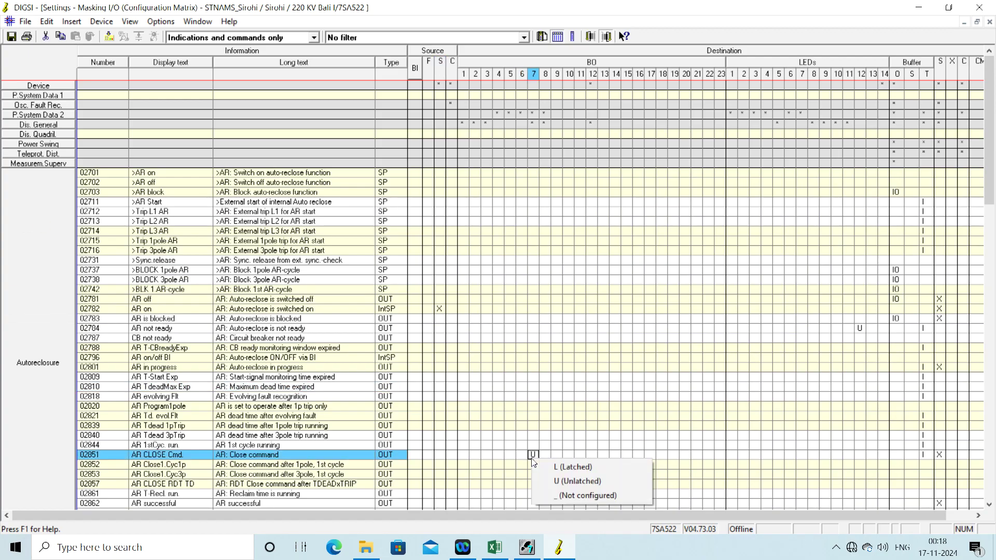
pyautogui.click(571, 499)
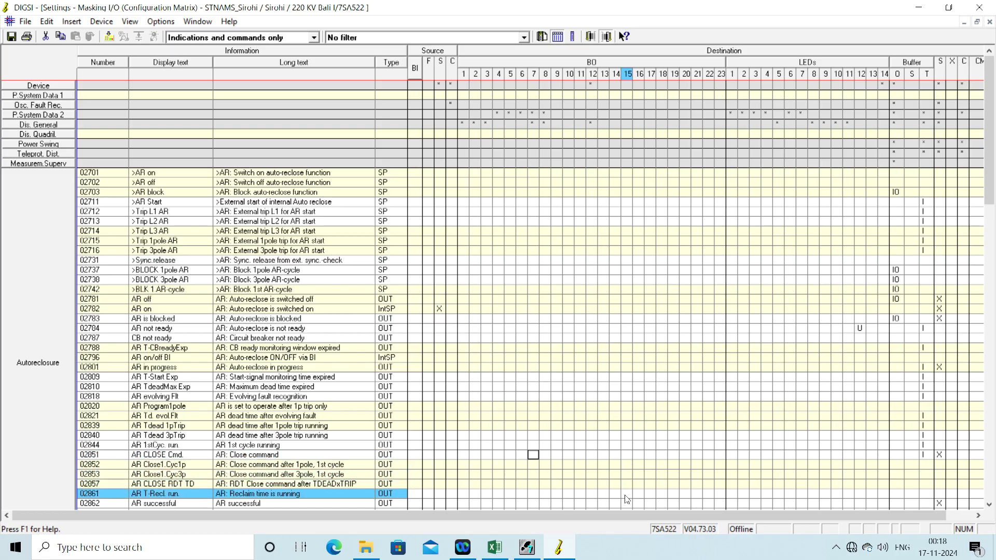
# - Check the autoreclose entries in the Excel output relay allocation sheet and return to DIGSI
pyautogui.click(495, 549)
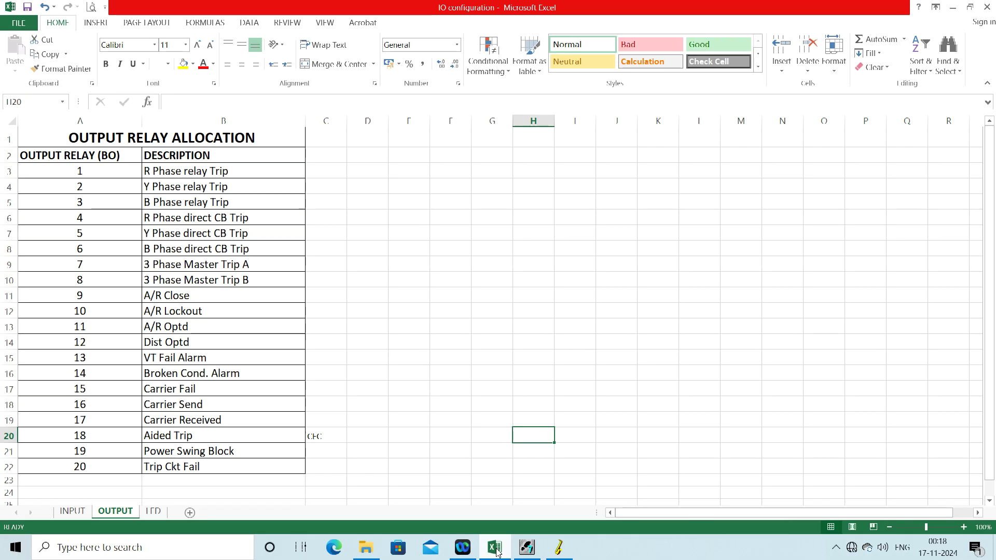
pyautogui.click(494, 549)
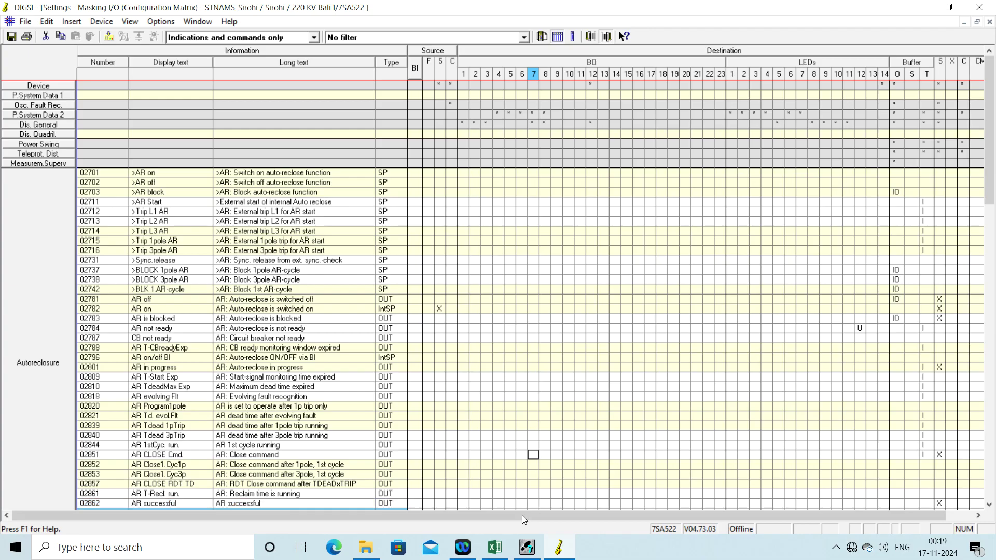
pyautogui.click(495, 551)
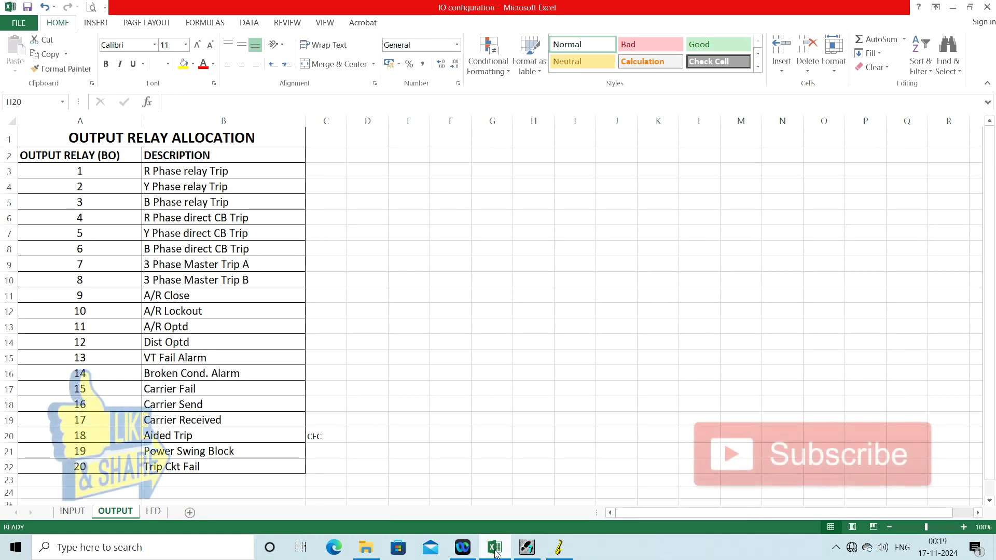
pyautogui.click(495, 553)
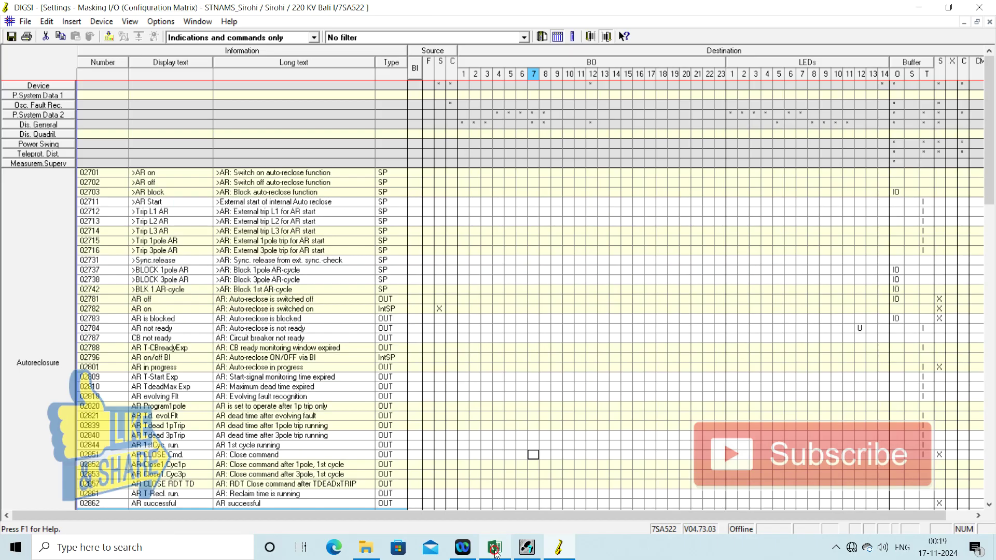
pyautogui.rightClick(536, 457)
pyautogui.click(561, 465)
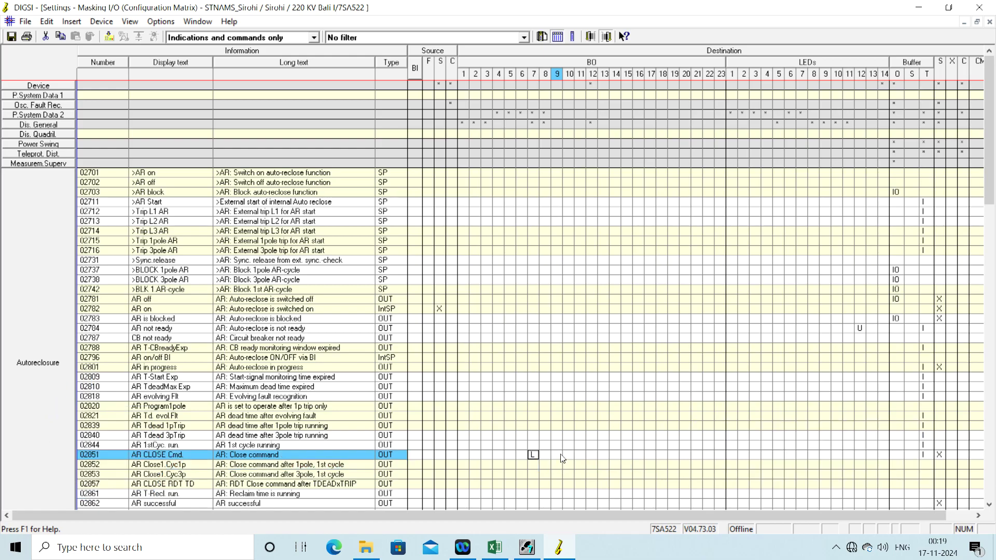
pyautogui.rightClick(536, 457)
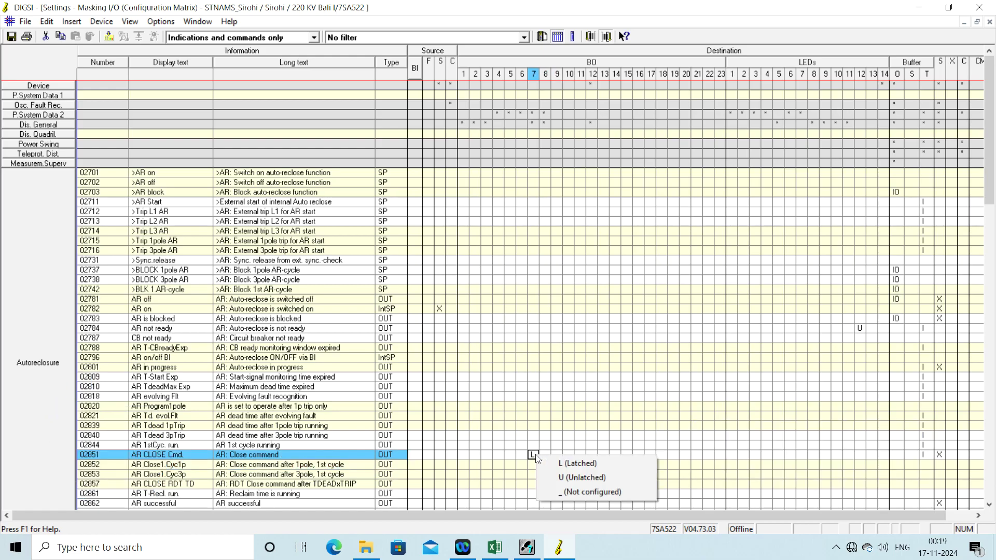
pyautogui.click(561, 490)
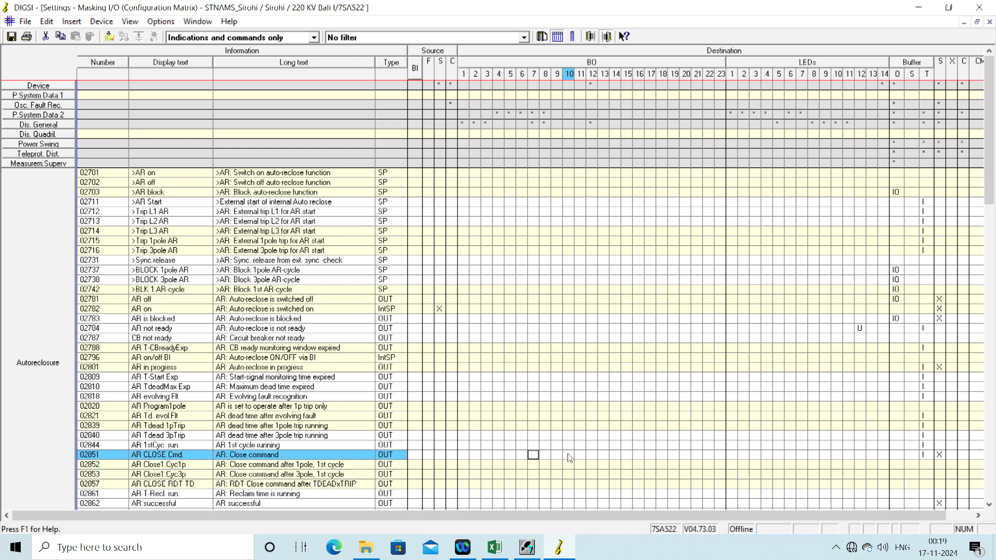
# - Set AR CLOSE Cmd. to L (Latched) on binary outputs 9 and 11
pyautogui.rightClick(561, 457)
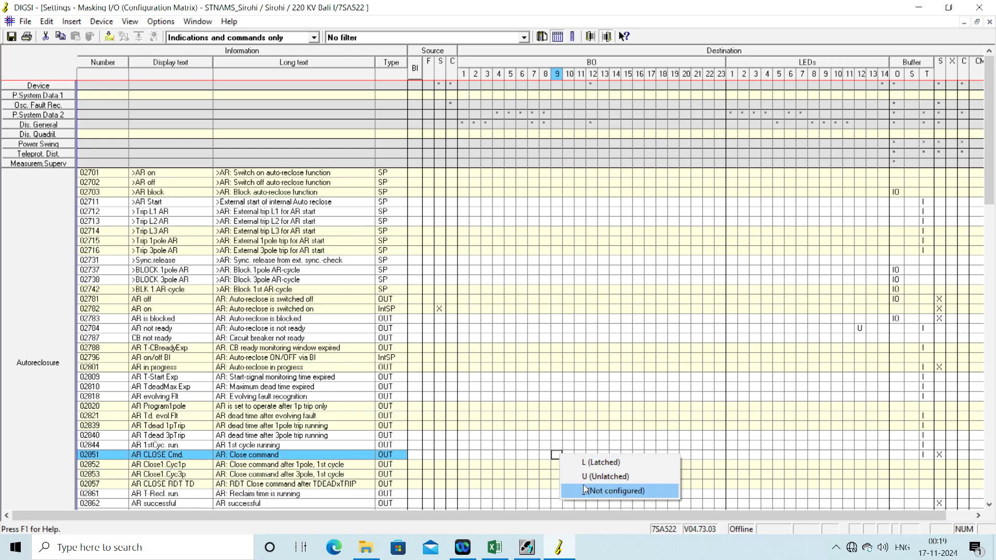
pyautogui.click(586, 464)
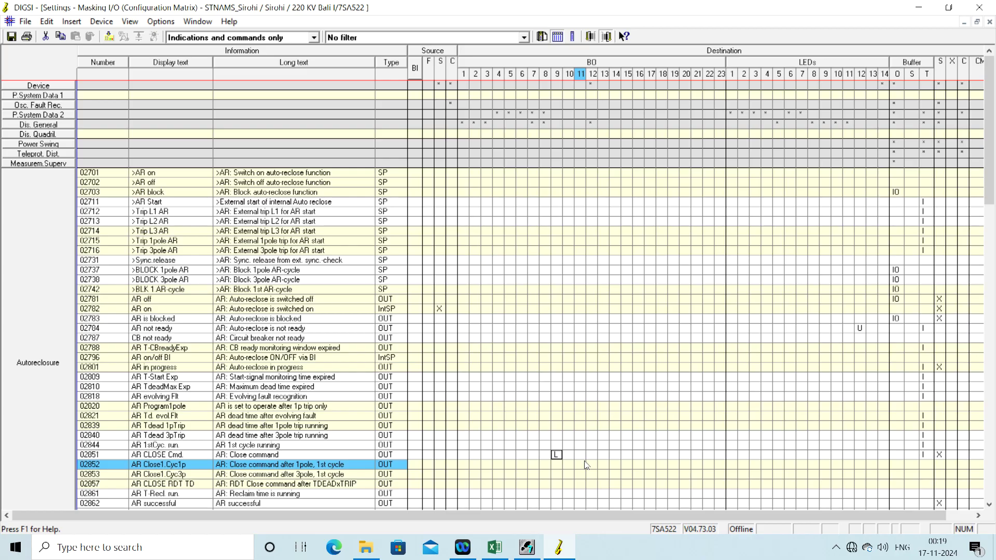
pyautogui.rightClick(581, 458)
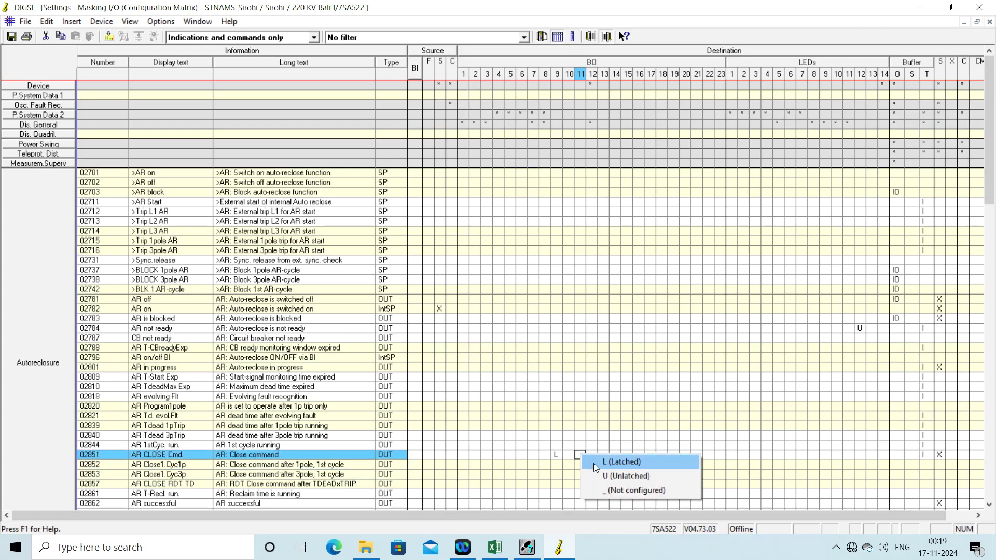
pyautogui.click(593, 463)
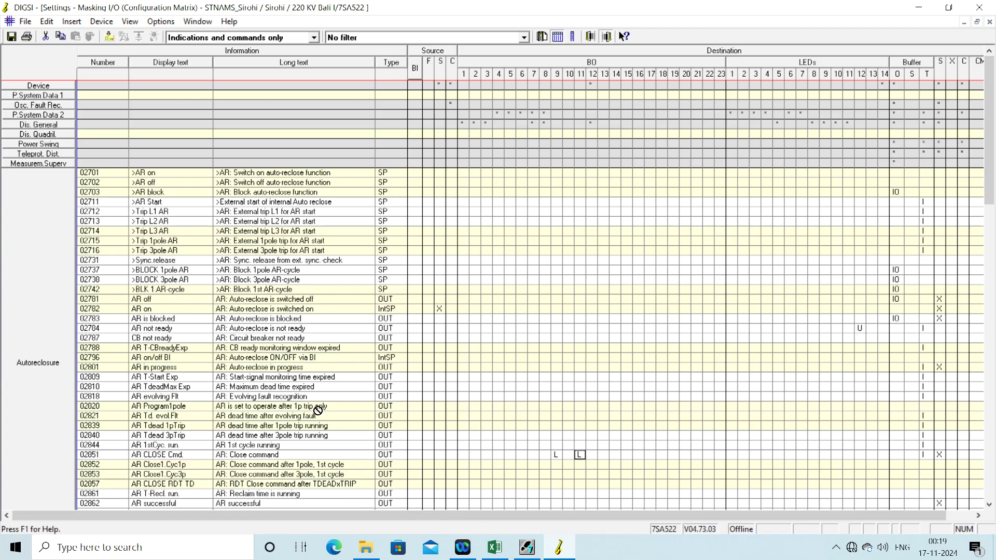
# - Set AR is blocked to L (Latched) on binary output 10
pyautogui.click(176, 318)
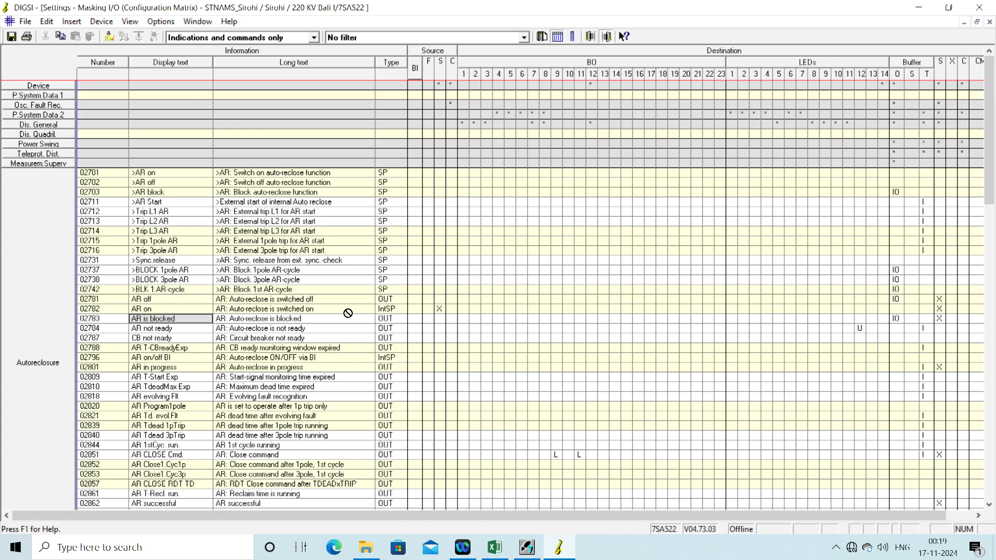
pyautogui.rightClick(568, 321)
pyautogui.click(598, 328)
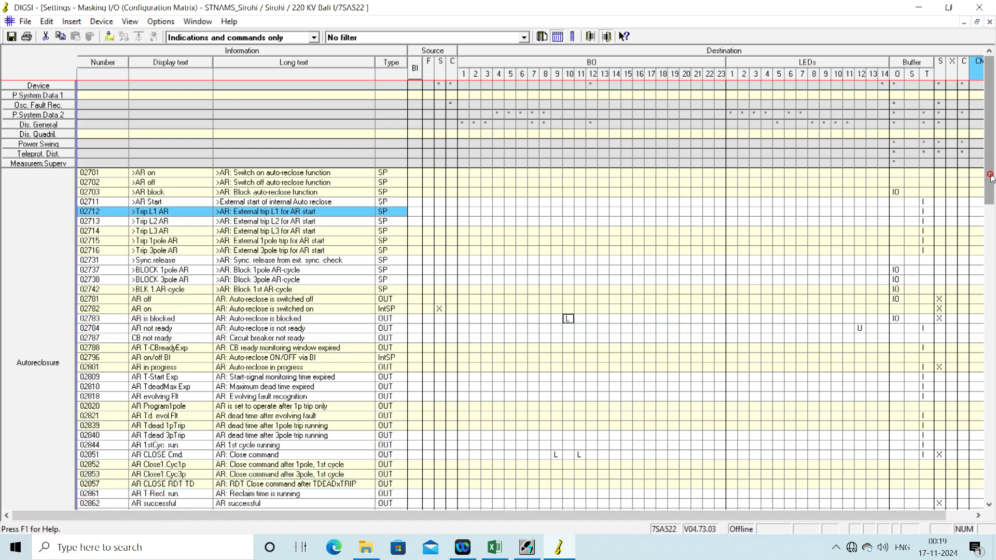
# - Check the output relay allocation sheet in Excel, return to DIGSI and collapse the Autoreclosure group
pyautogui.moveTo(991, 178); pyautogui.dragTo(991, 250)
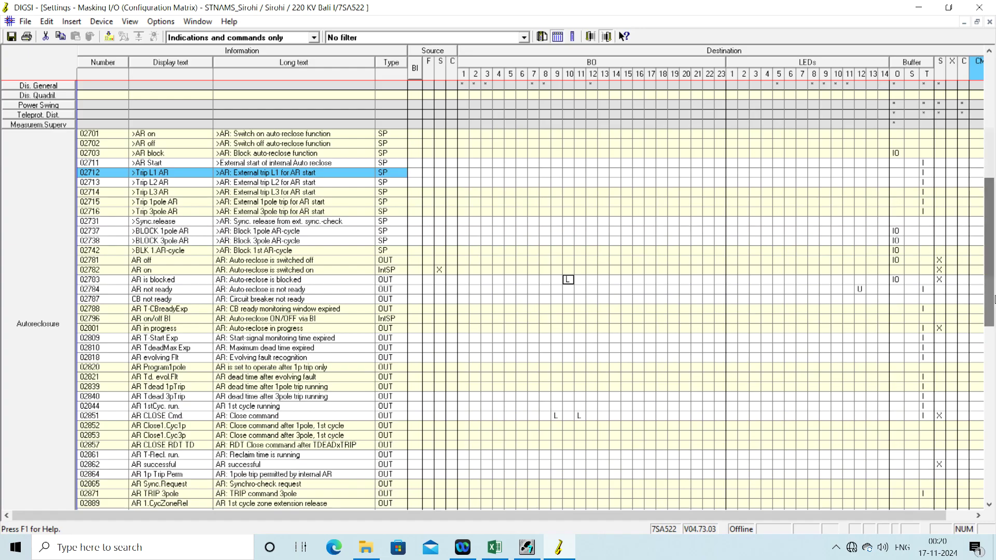
pyautogui.moveTo(990, 244); pyautogui.dragTo(992, 364)
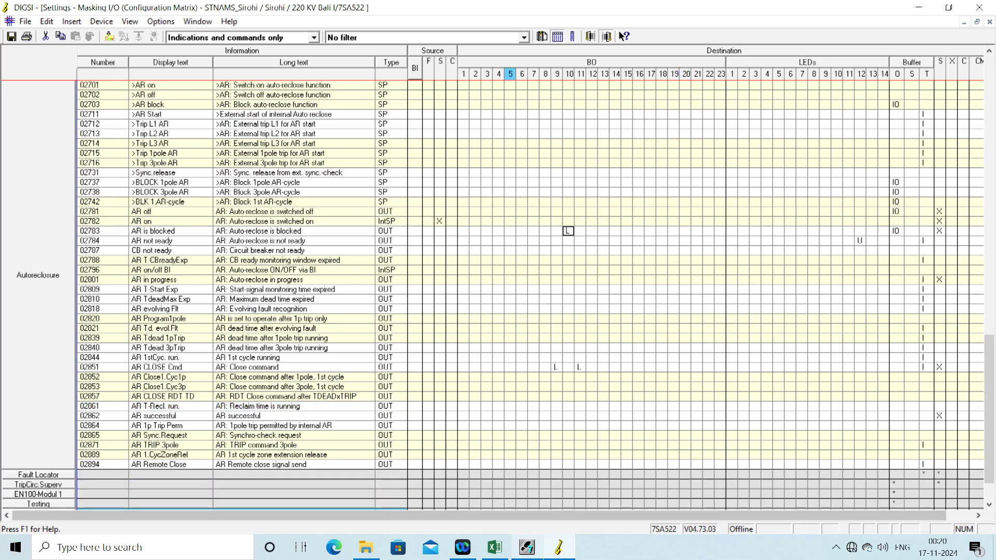
pyautogui.click(494, 547)
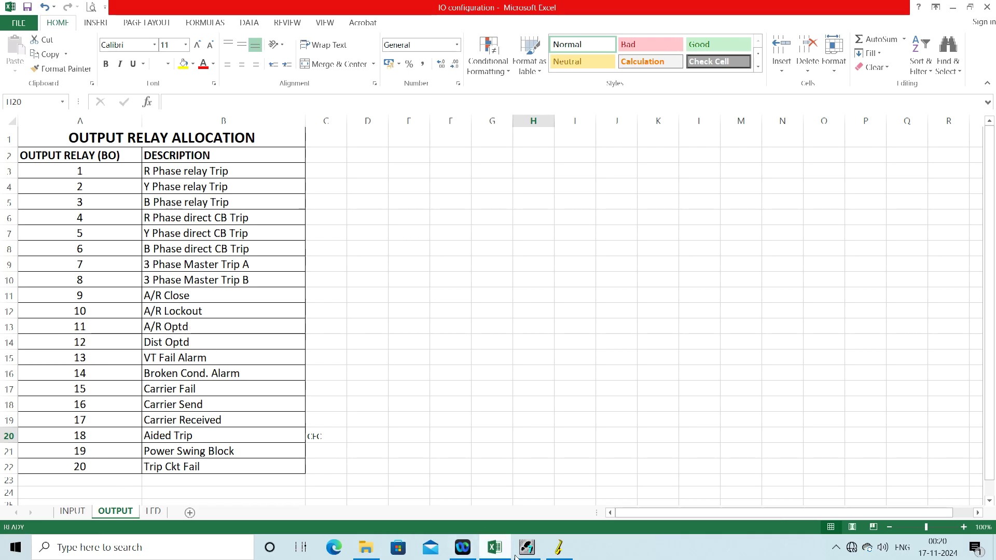
pyautogui.click(559, 549)
pyautogui.doubleClick(64, 356)
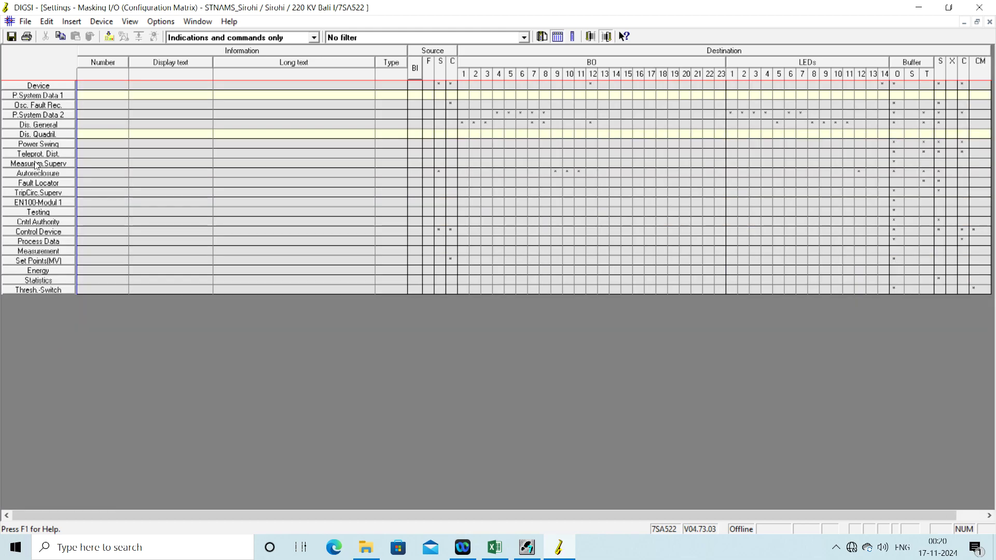
# - Expand the Measurem.Superv group and set VT FuseFail to L (Latched) on binary output 13
pyautogui.doubleClick(36, 164)
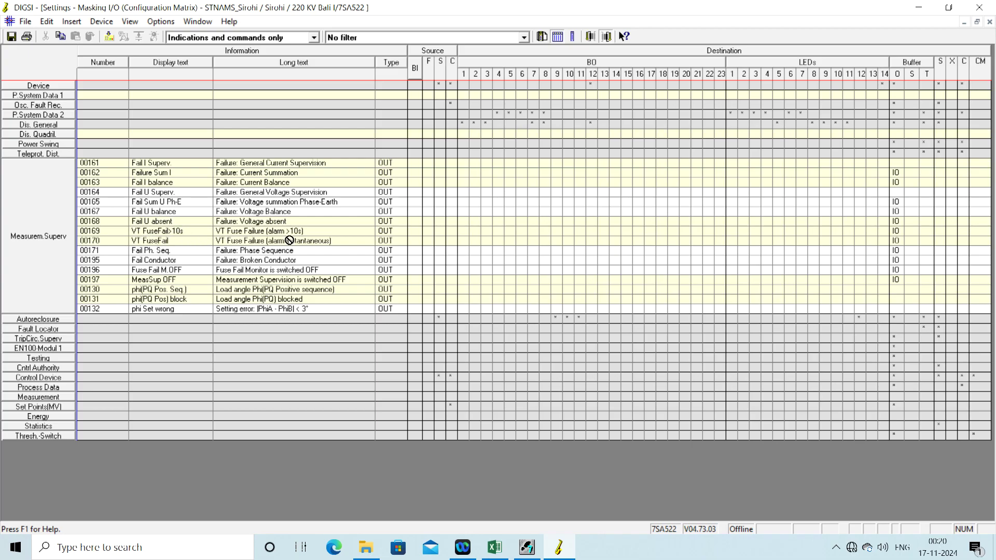
pyautogui.click(396, 243)
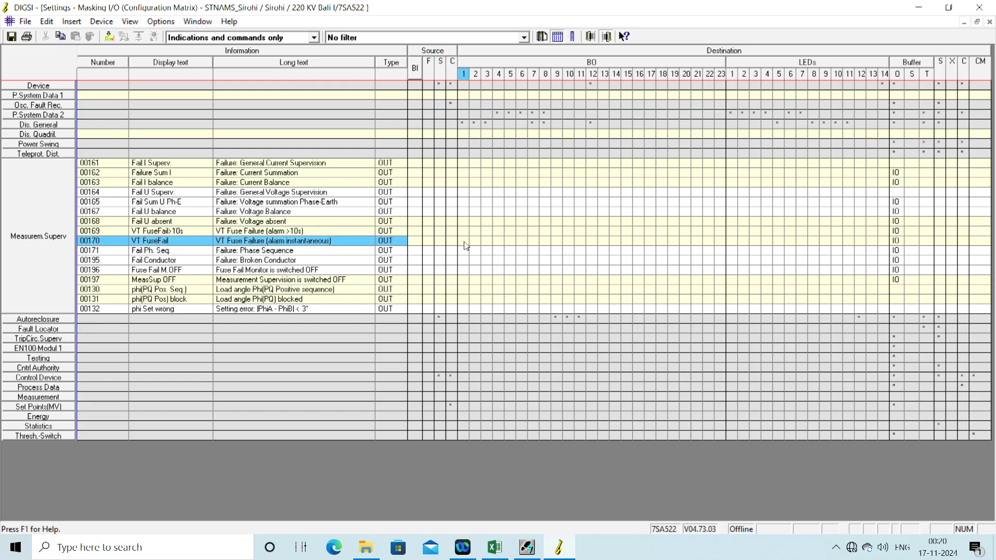
pyautogui.rightClick(606, 244)
pyautogui.click(643, 252)
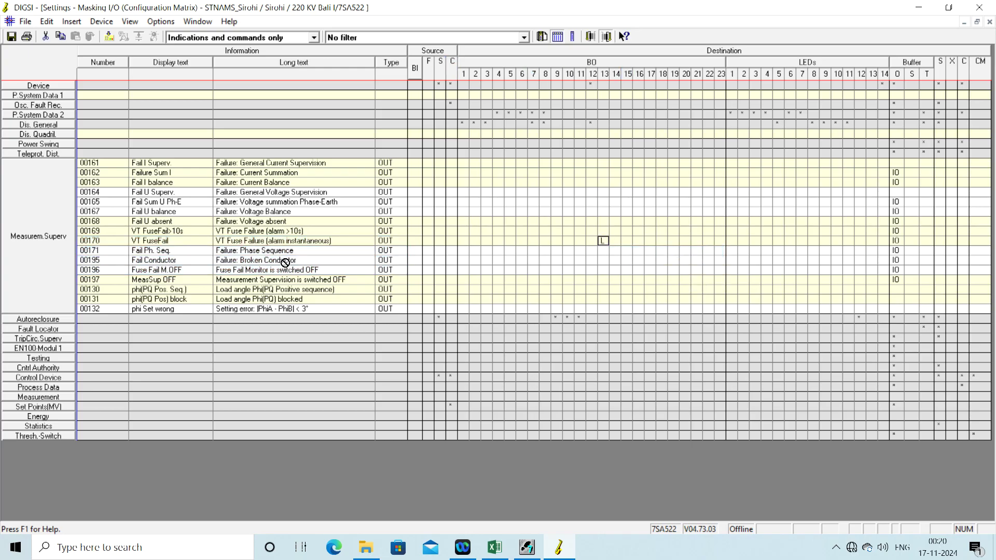
# - Set Fail Conductor to L (Latched) on binary output 14
pyautogui.rightClick(626, 264)
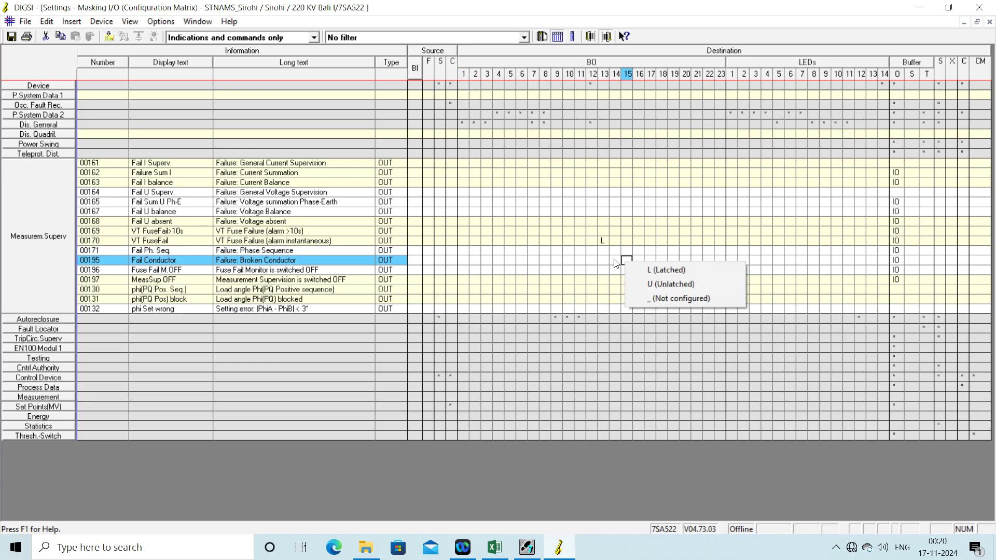
pyautogui.click(614, 262)
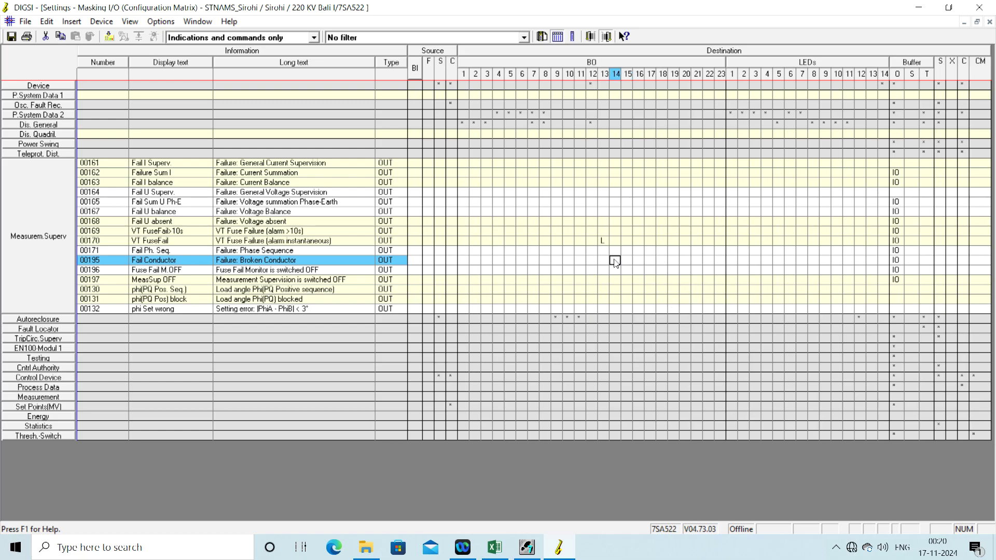
pyautogui.rightClick(615, 262)
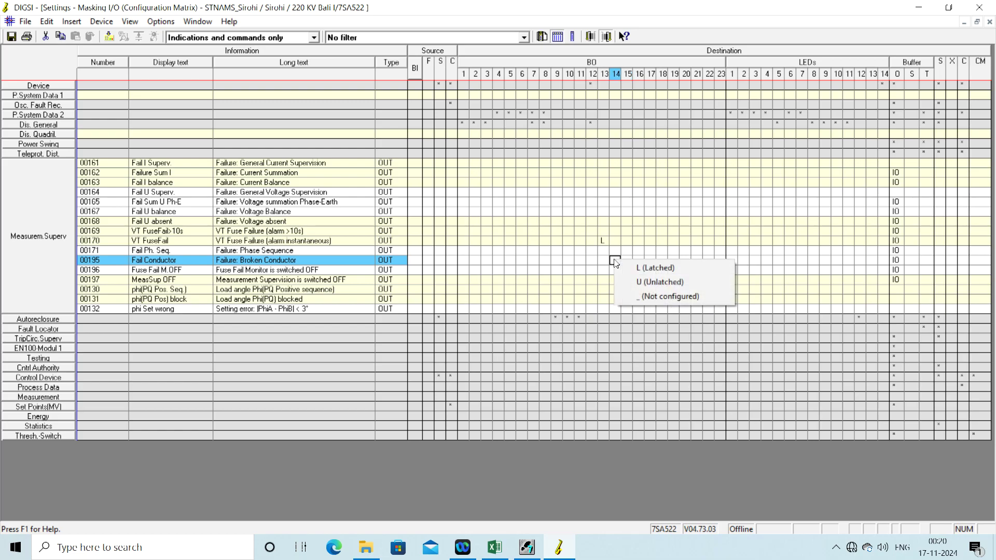
pyautogui.click(633, 270)
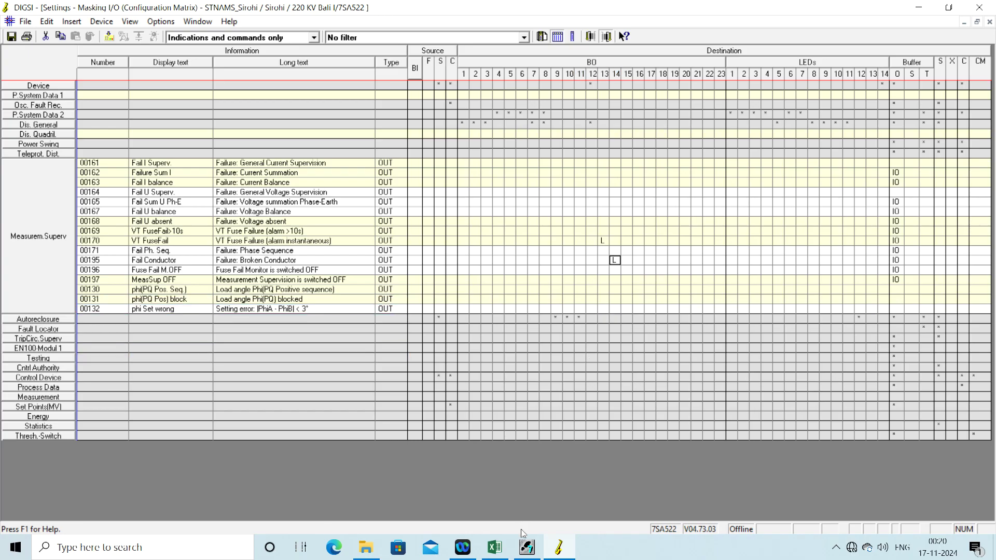
# - Consult the Excel output relay allocation sheet, return to DIGSI and collapse the Measurem.Superv group
pyautogui.click(495, 547)
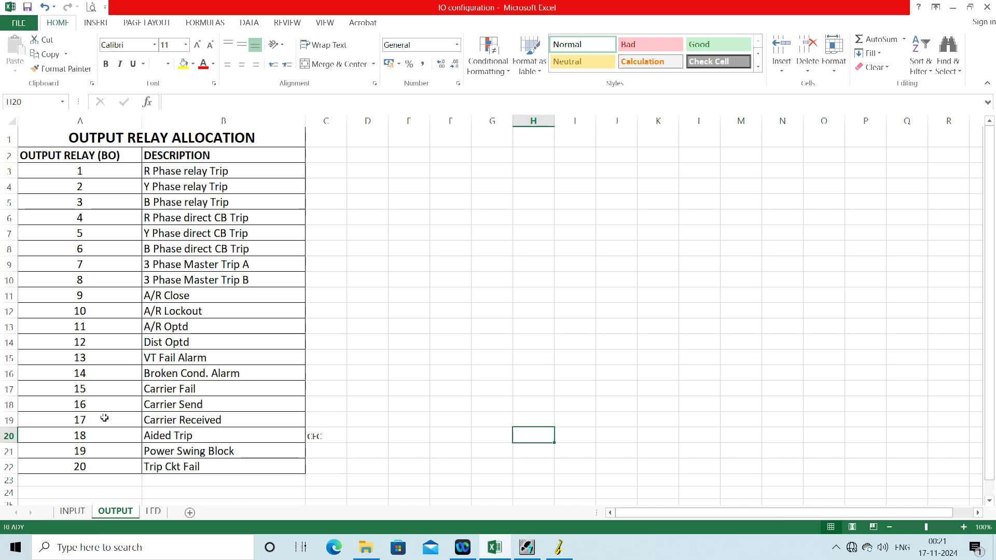
pyautogui.moveTo(562, 548)
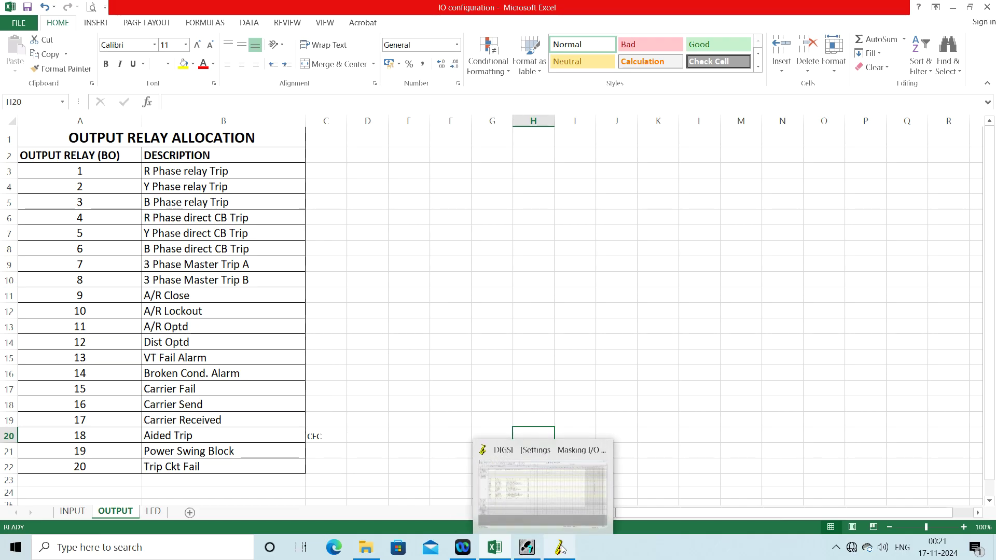
pyautogui.click(542, 487)
pyautogui.doubleClick(39, 260)
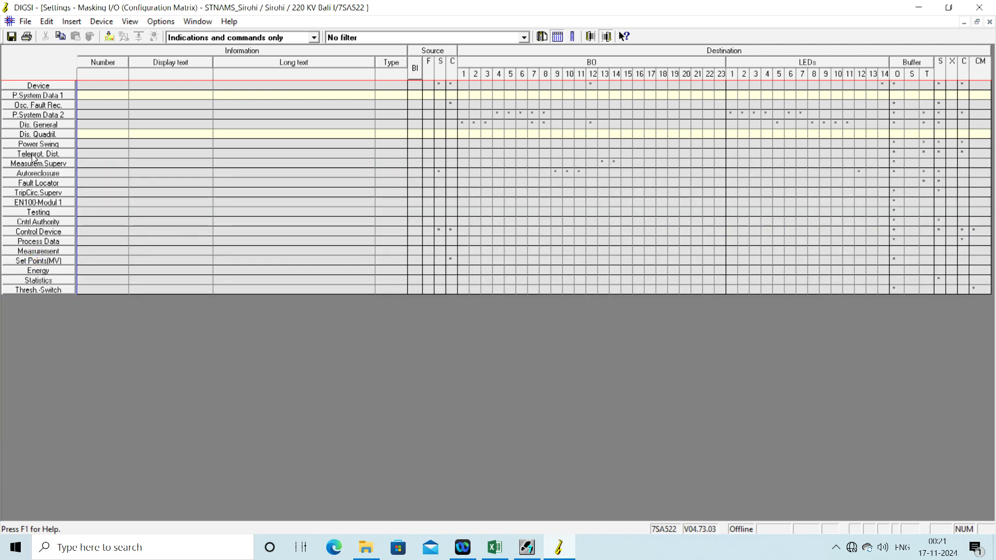
# - Expand the Teleprot. Dist. group, recheck the Excel output allocation sheet and set Dis.T.Carr.Fail to L (Latched) on binary output 15 in DIGSI
pyautogui.doubleClick(34, 154)
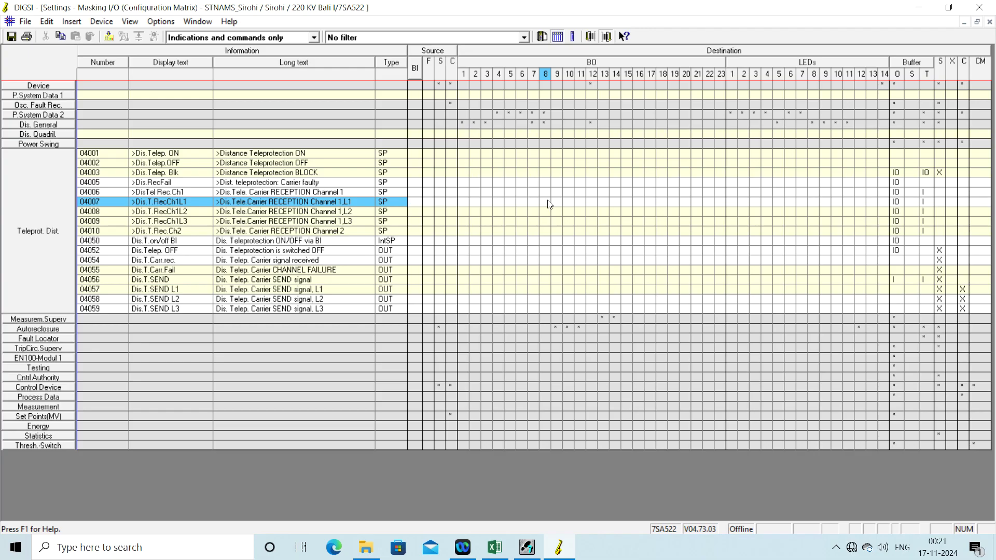
pyautogui.click(487, 553)
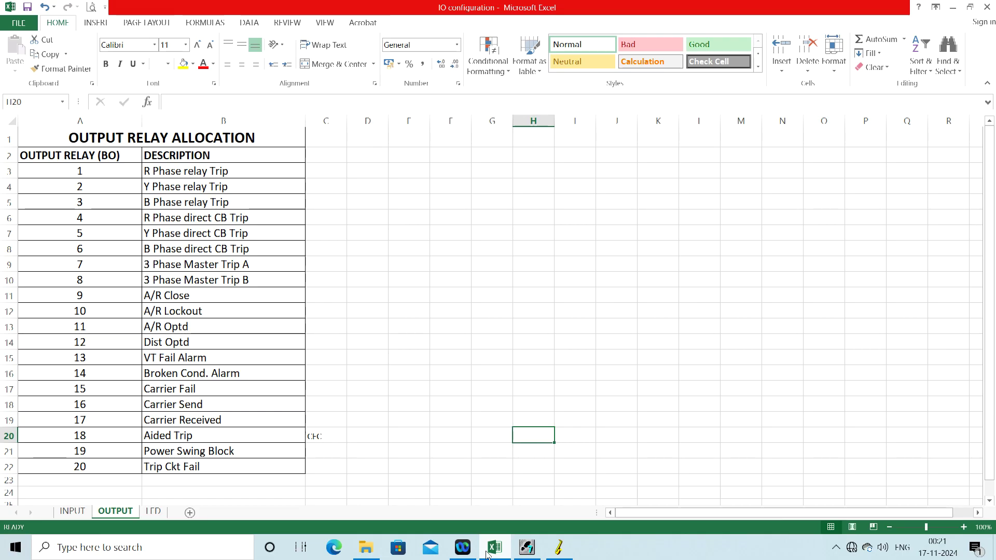
pyautogui.click(486, 553)
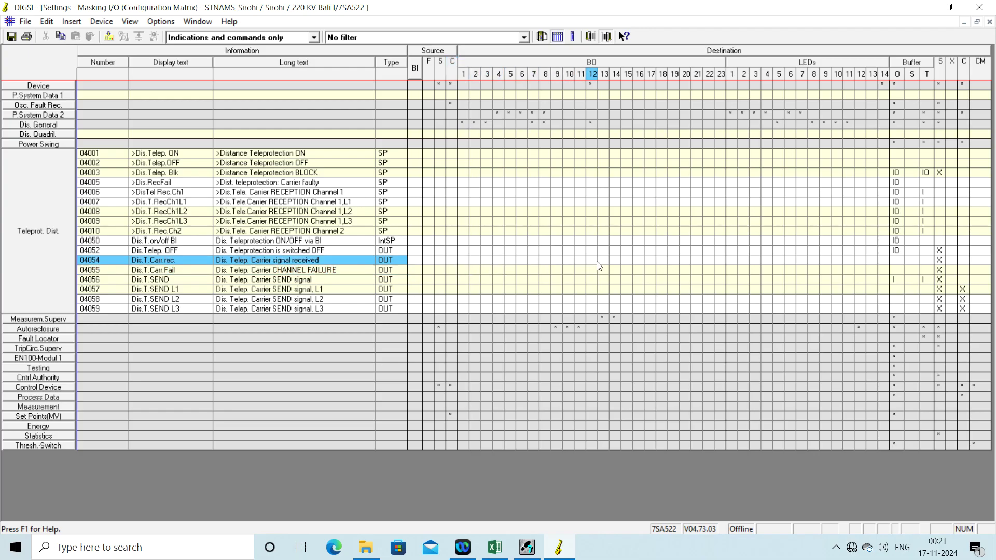
pyautogui.rightClick(631, 272)
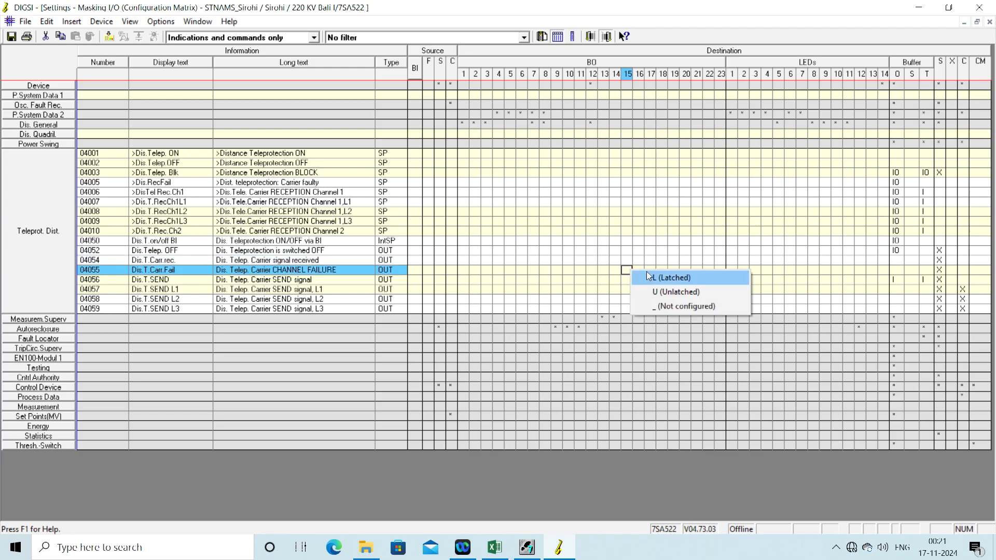
pyautogui.click(647, 273)
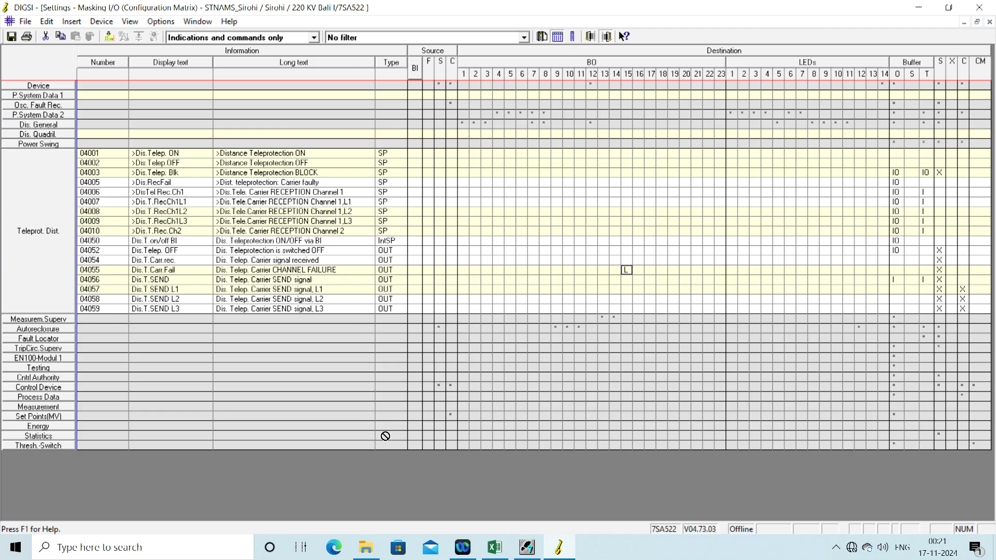
# - Recheck the Excel output relay allocation sheet and set Dis.T.SEND to L (Latched) on binary output 16 in DIGSI
pyautogui.click(494, 551)
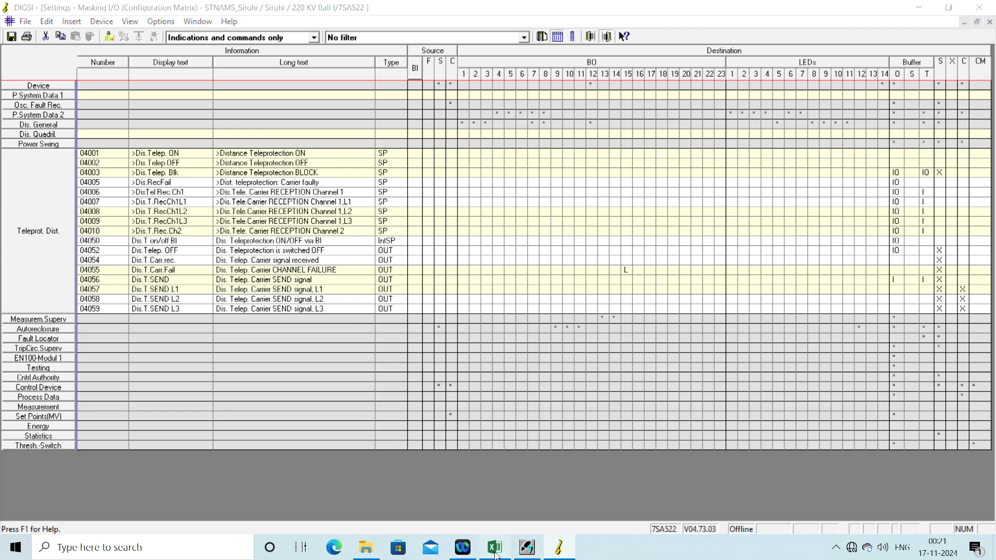
pyautogui.click(494, 551)
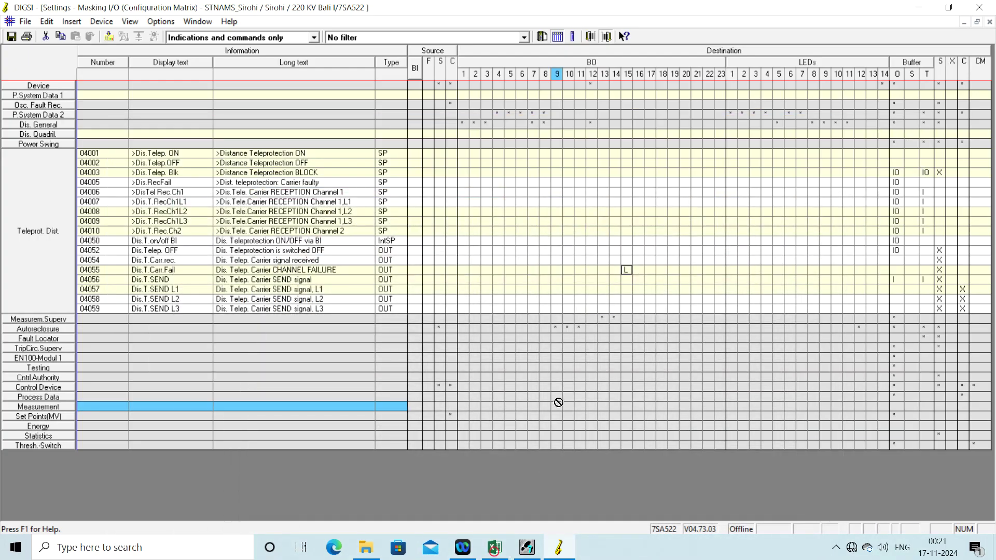
pyautogui.rightClick(639, 282)
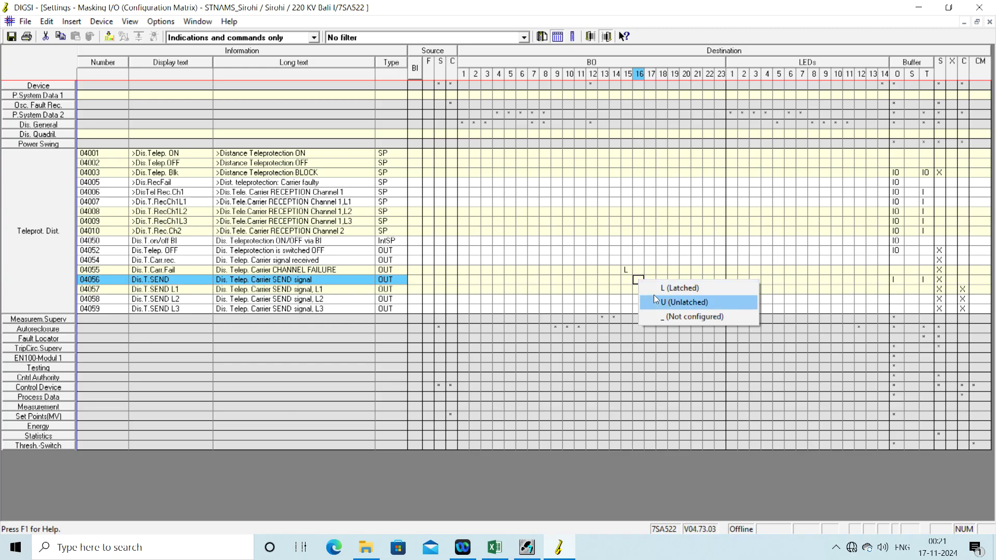
pyautogui.click(654, 293)
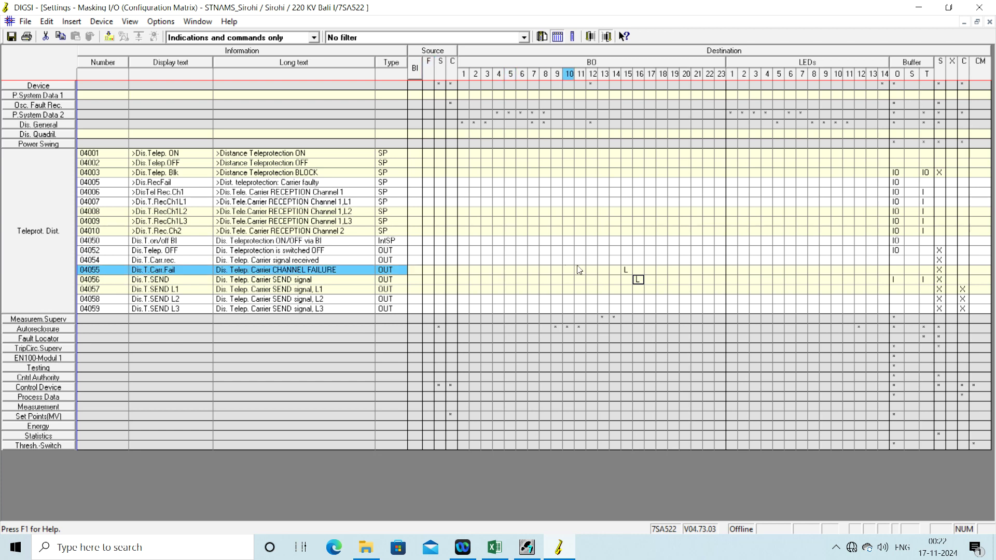
# - Set Dis.T.Carr.rec. to L (Latched) on binary output 17 and collapse the Teleprot. Dist. group
pyautogui.click(649, 261)
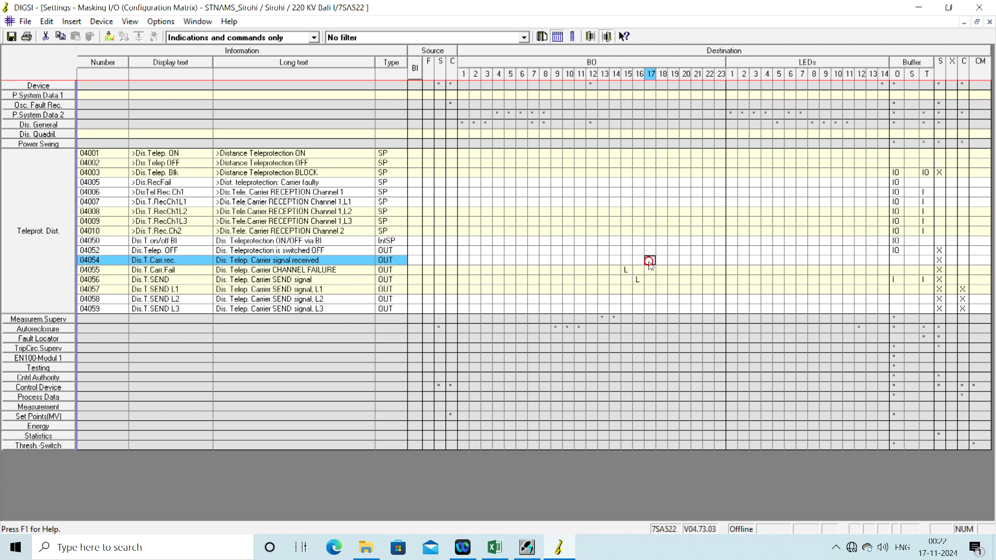
pyautogui.rightClick(649, 262)
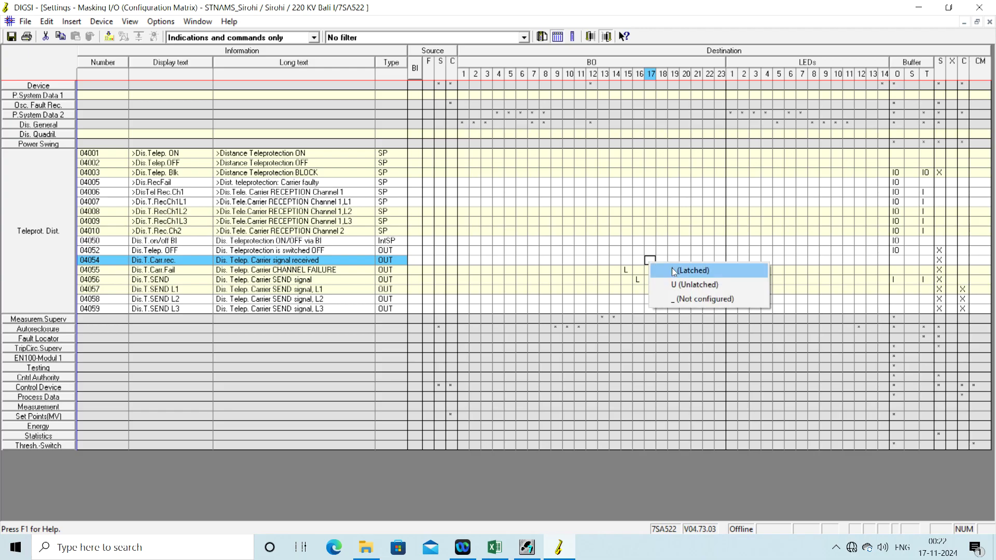
pyautogui.click(671, 267)
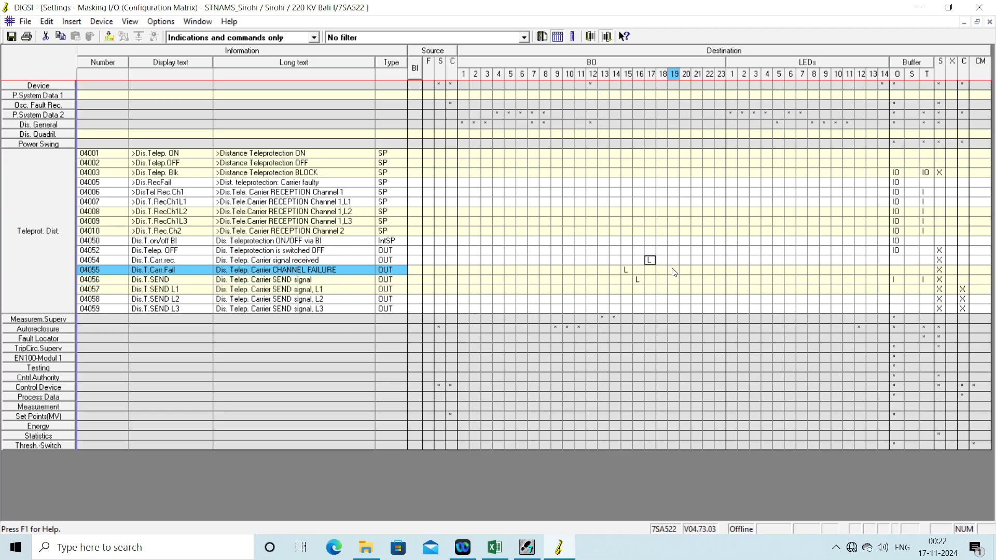
pyautogui.doubleClick(35, 238)
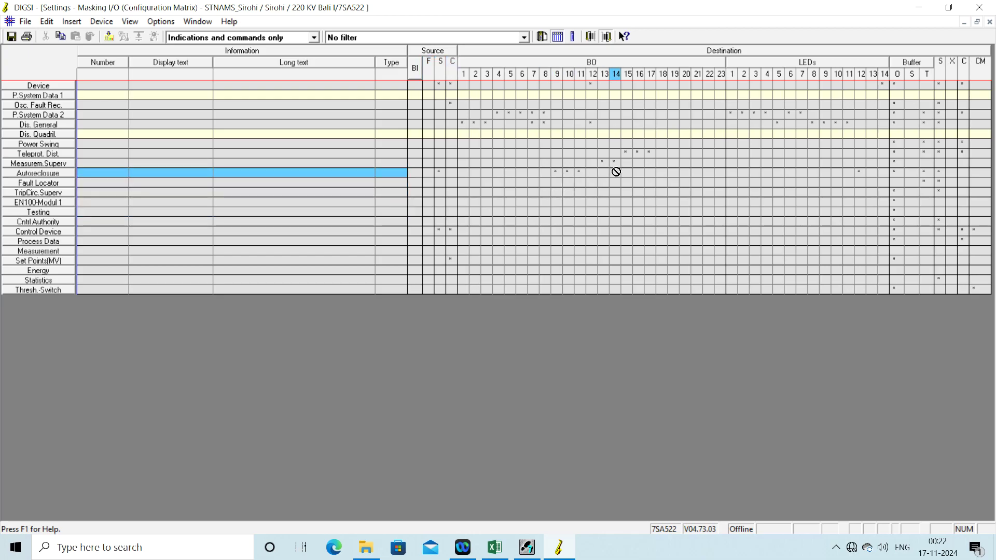
# - Consult the Excel output allocation sheet, set the Power Swing detected indication to L (Latched) on binary output 19 in DIGSI and collapse its group
pyautogui.click(494, 547)
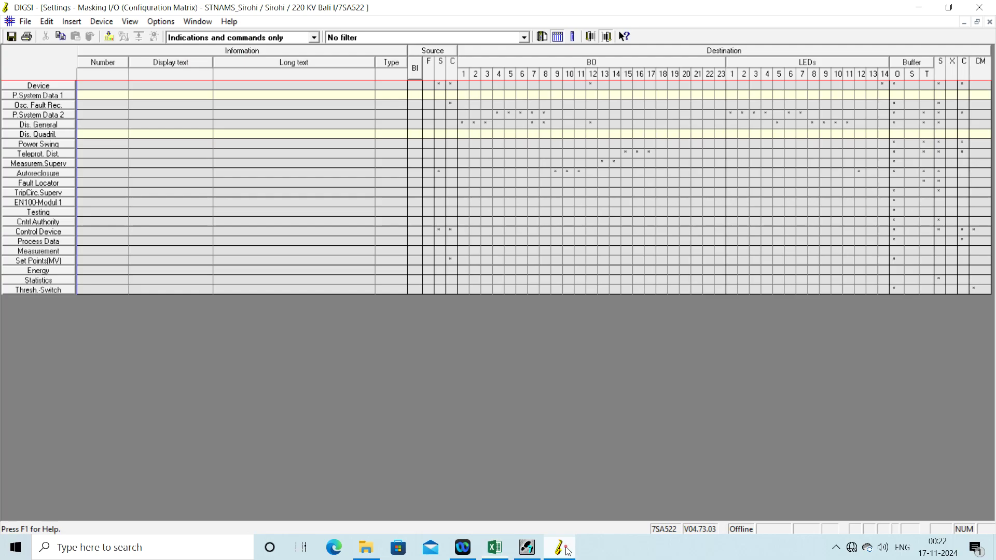
pyautogui.click(559, 547)
pyautogui.doubleClick(37, 145)
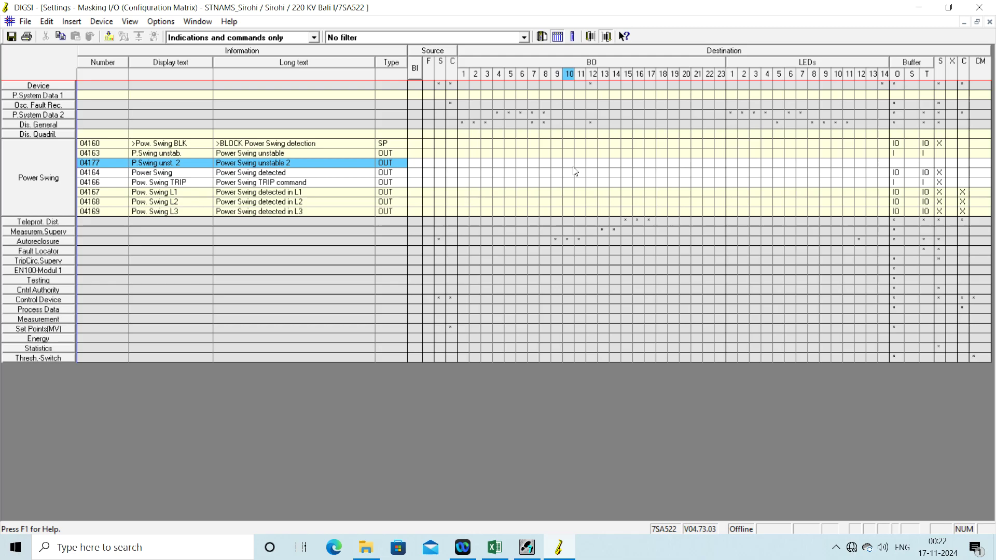
pyautogui.rightClick(674, 172)
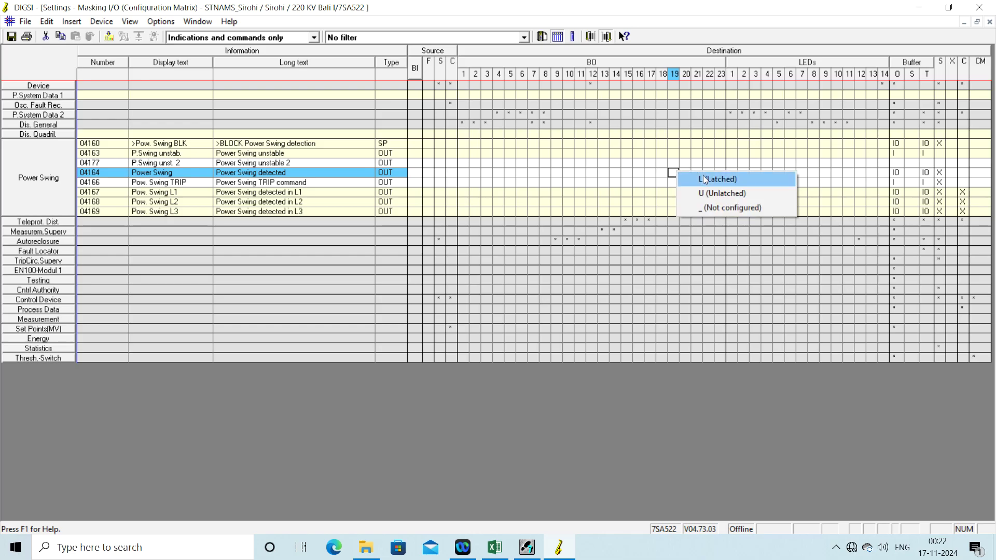
pyautogui.click(702, 175)
pyautogui.click(39, 176)
pyautogui.doubleClick(37, 173)
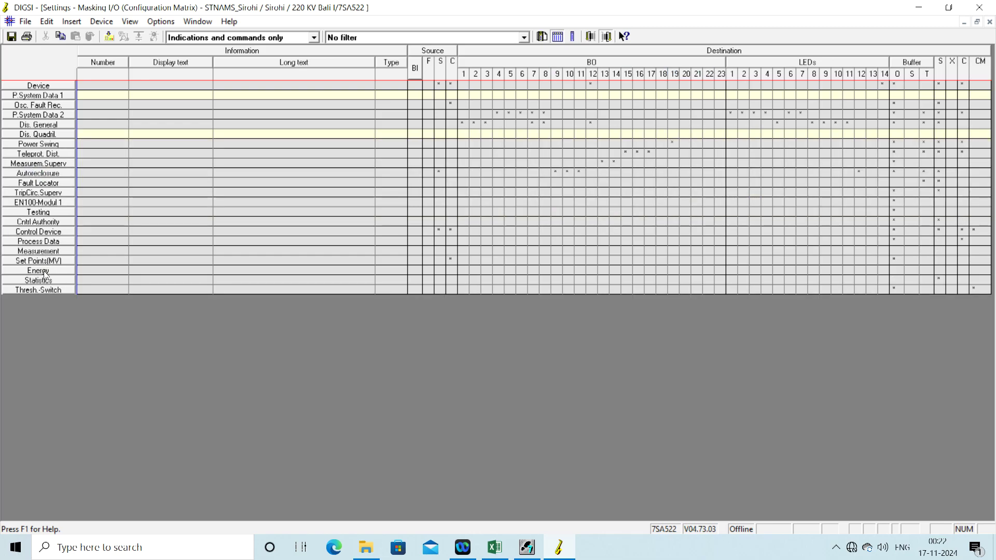
# - Expand the TripCirc.Superv group and set FAIL: Trip cir. to L (Latched) on binary output 20
pyautogui.click(41, 222)
pyautogui.doubleClick(38, 193)
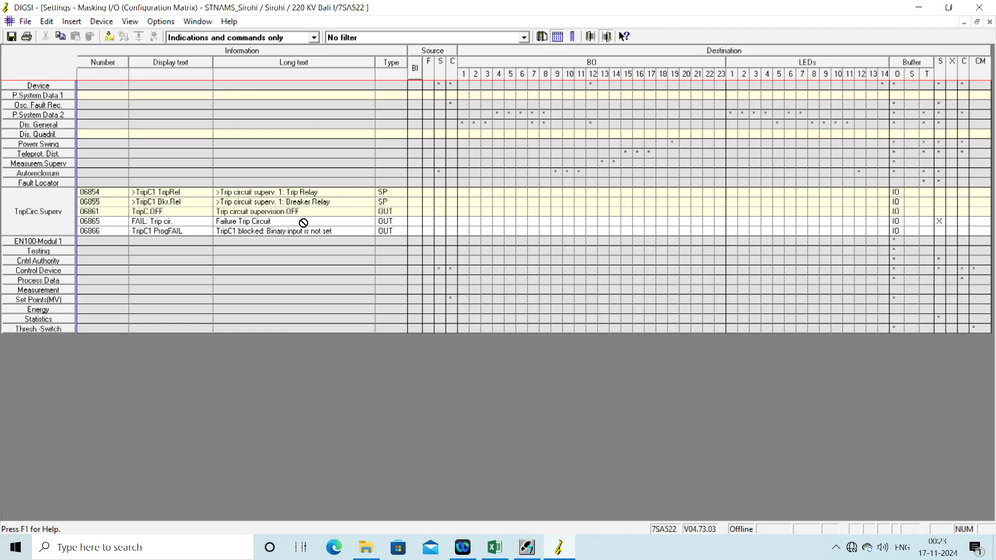
pyautogui.rightClick(688, 224)
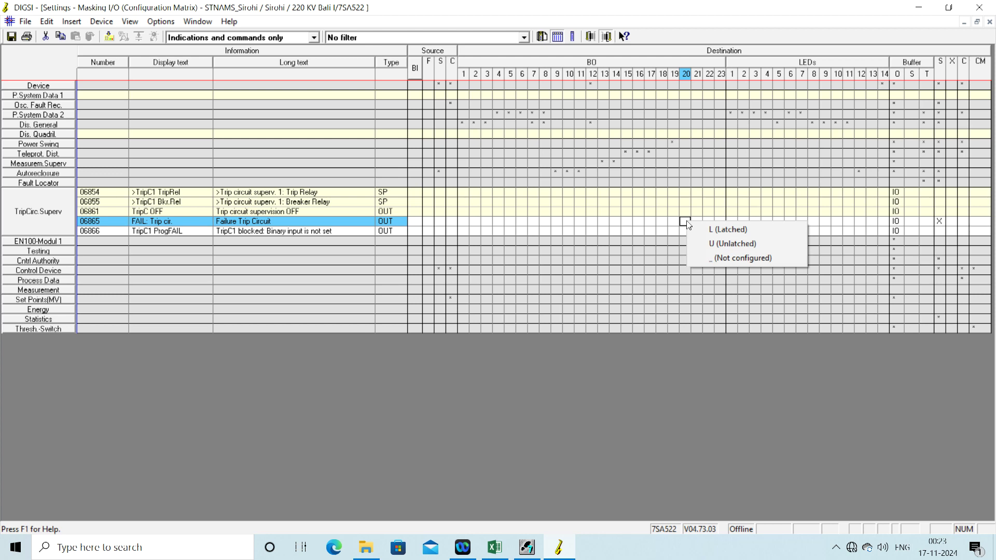
pyautogui.click(719, 231)
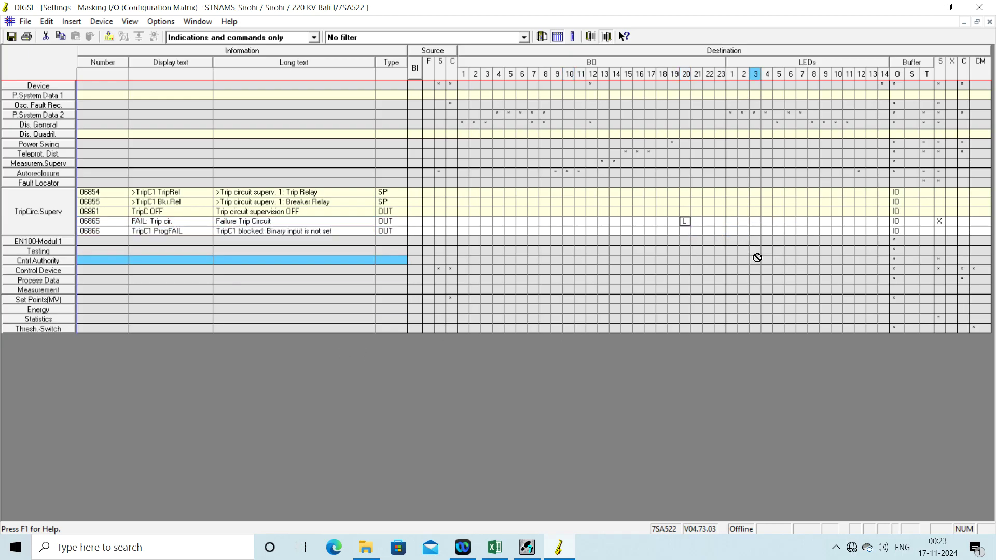
# - Review the output relay and LED allocation sheets in Excel and return to the DIGSI matrix
pyautogui.click(559, 550)
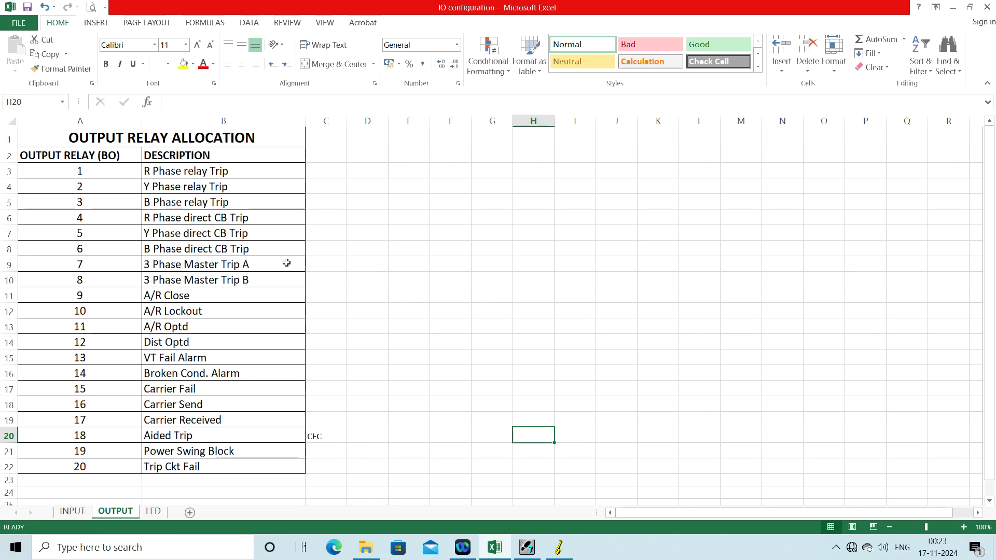
pyautogui.click(153, 511)
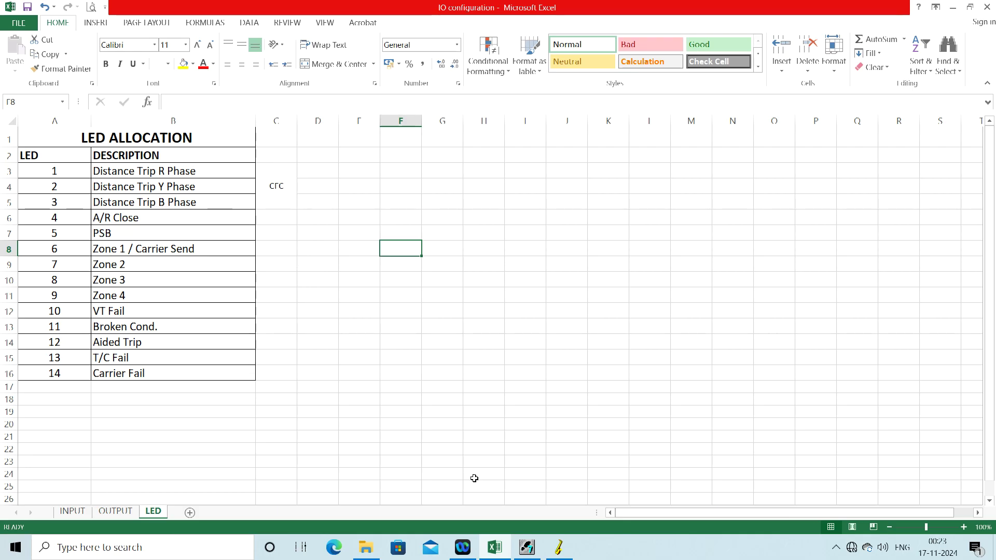
pyautogui.click(560, 548)
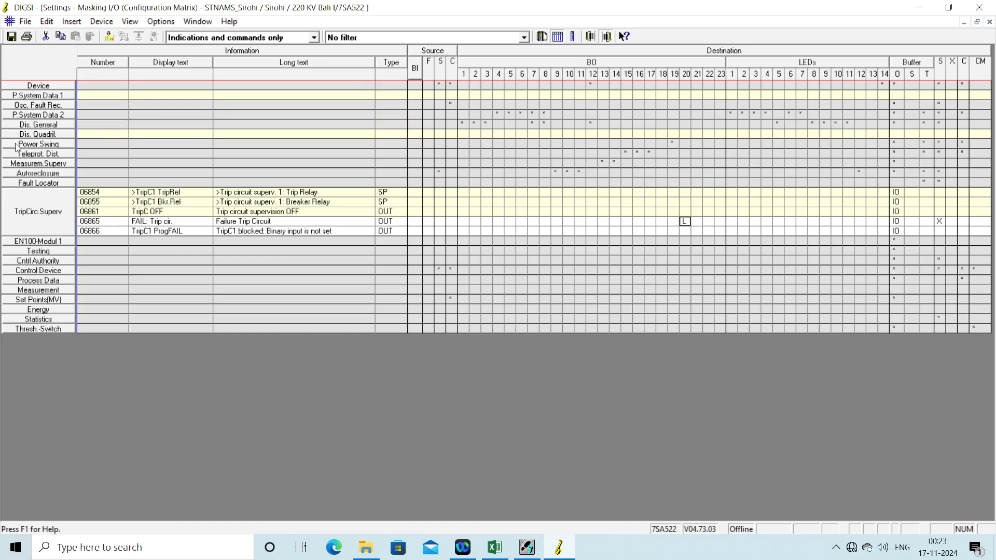
# - Expand the Dis. General group, examine the LED assignments of its distance trip indications, and collapse it and TripCirc.Superv
pyautogui.click(27, 124)
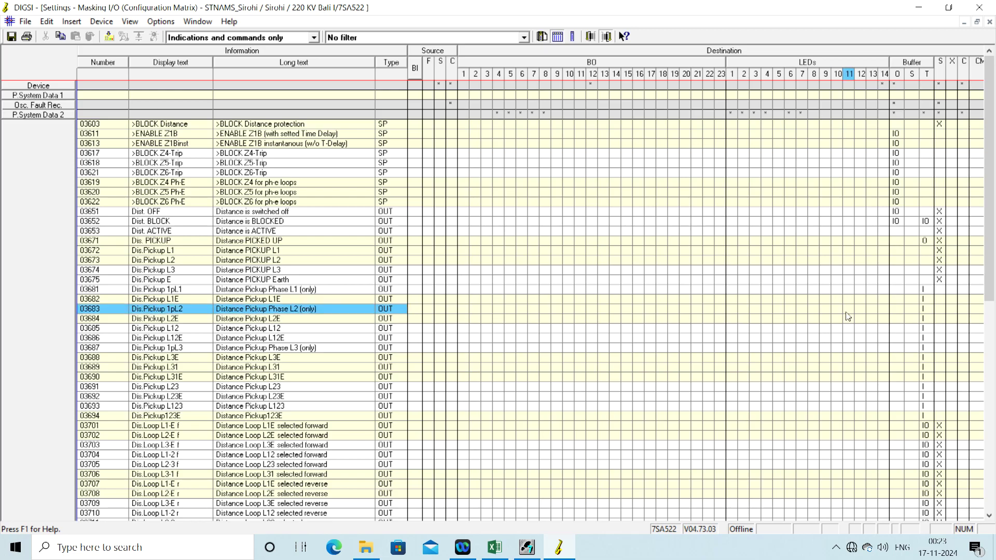
pyautogui.moveTo(990, 217); pyautogui.dragTo(994, 284)
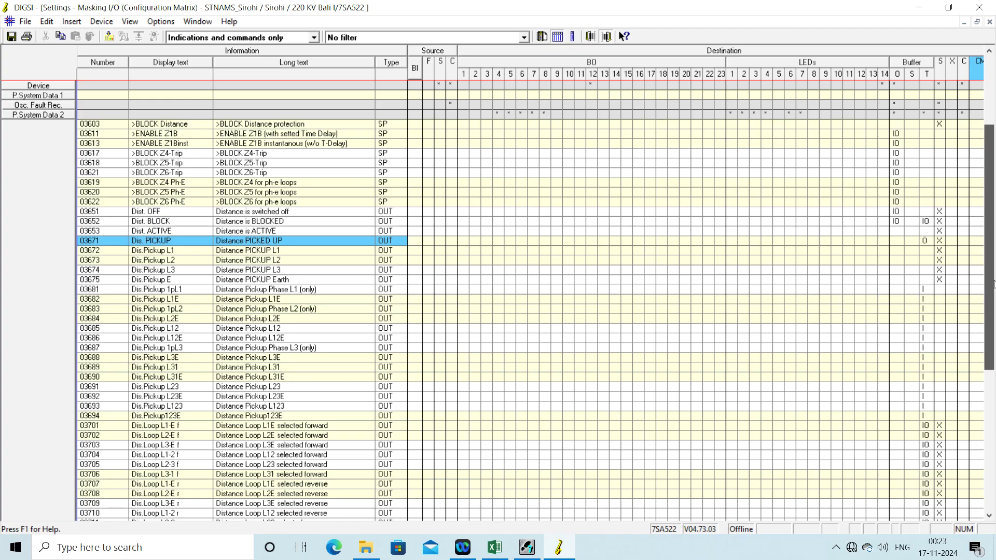
pyautogui.moveTo(994, 284); pyautogui.dragTo(993, 283)
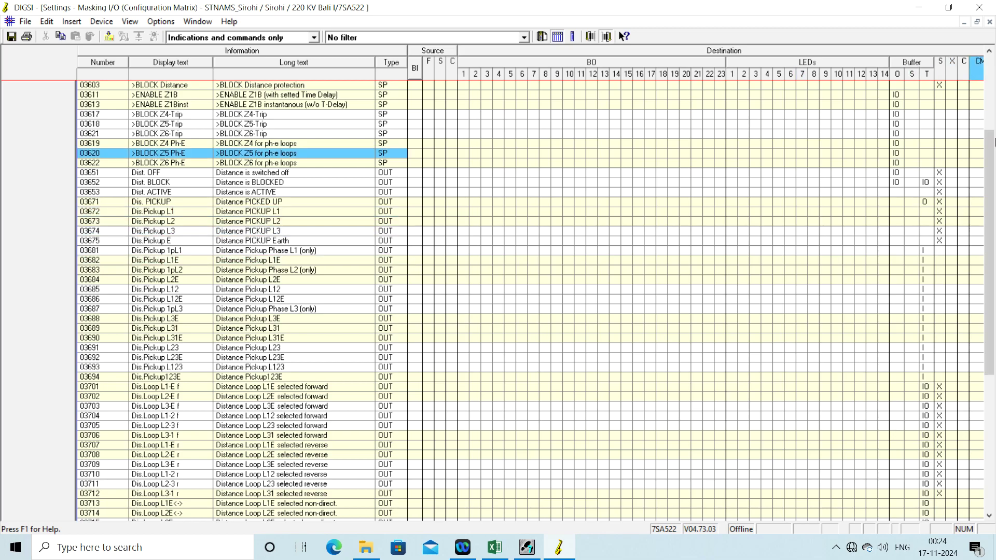
pyautogui.moveTo(986, 164); pyautogui.dragTo(986, 299)
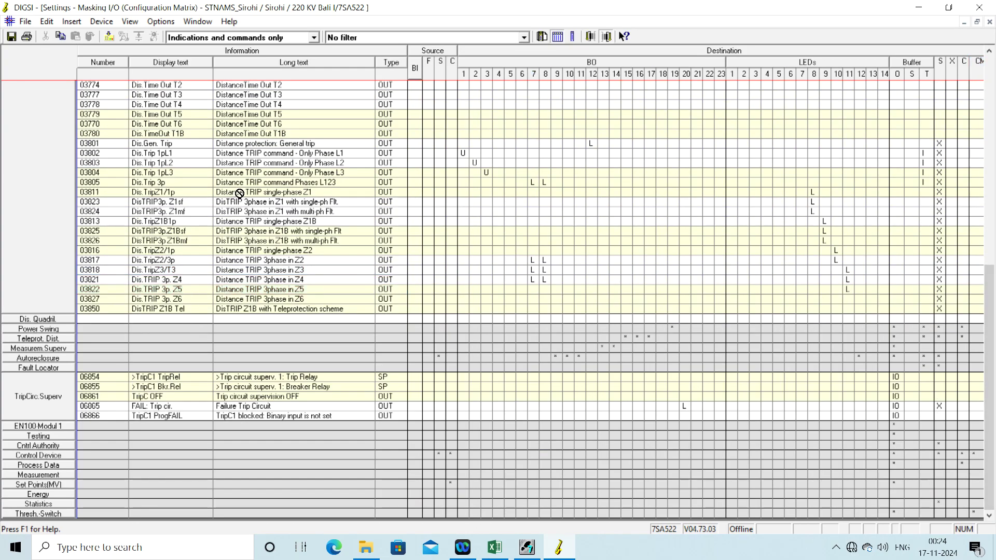
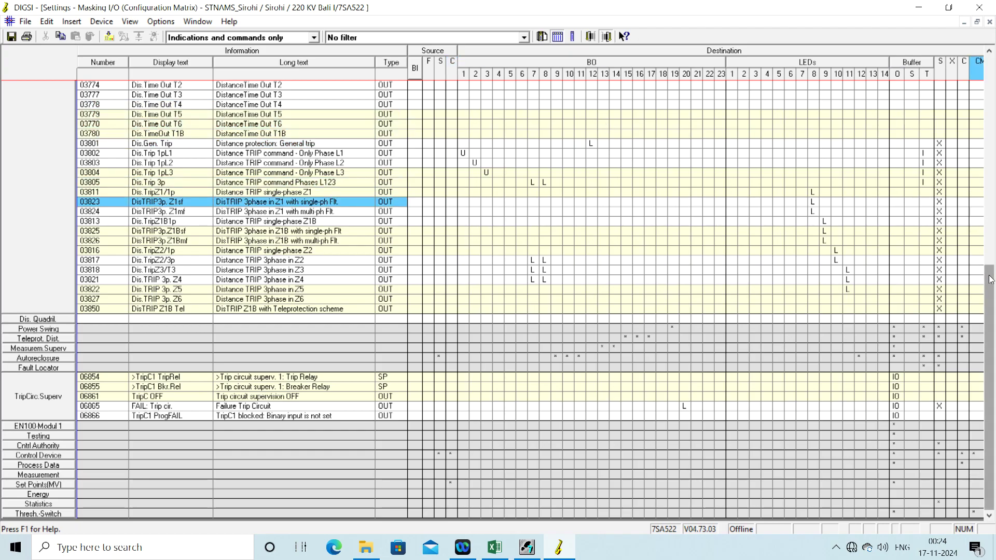
pyautogui.moveTo(990, 280); pyautogui.dragTo(991, 207)
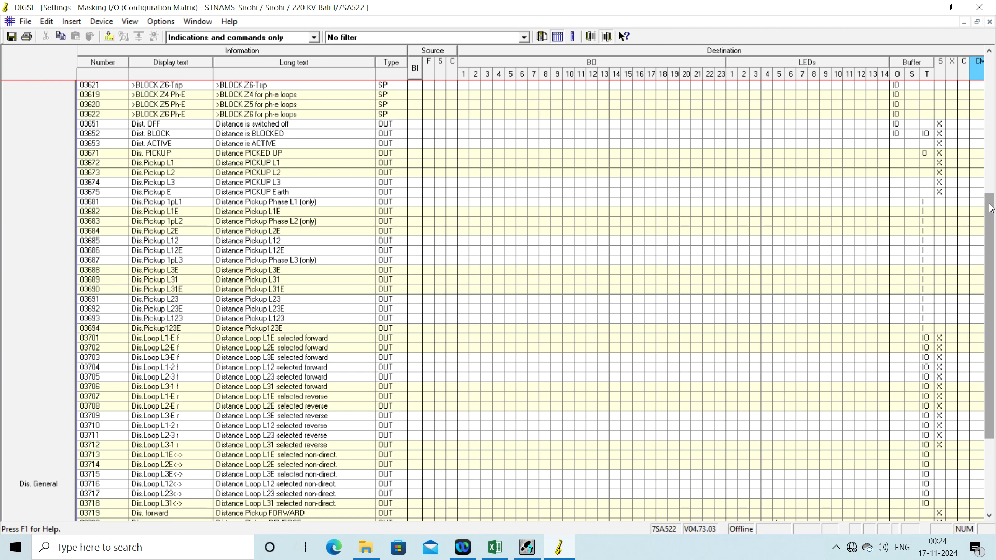
pyautogui.moveTo(990, 207); pyautogui.dragTo(993, 282)
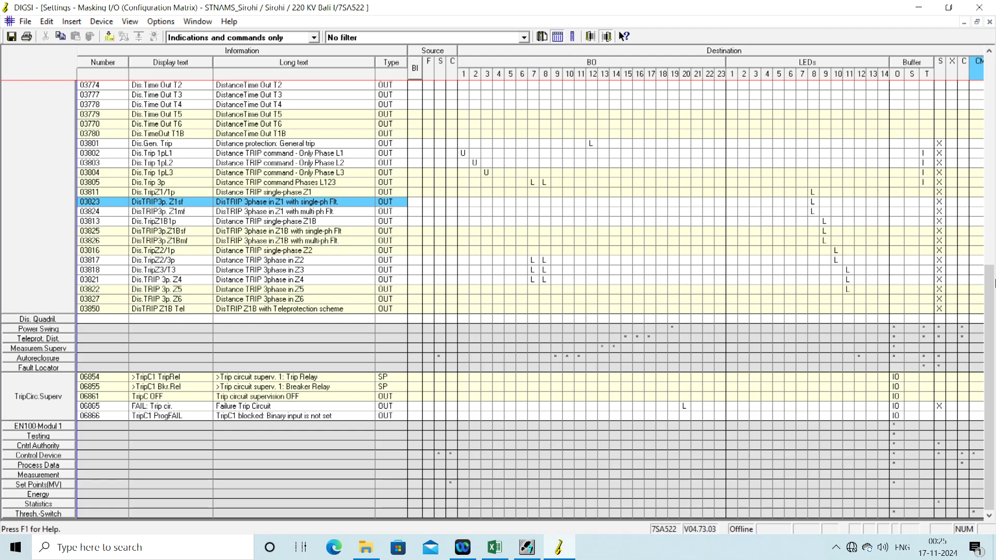
pyautogui.moveTo(518, 348); pyautogui.dragTo(345, 163)
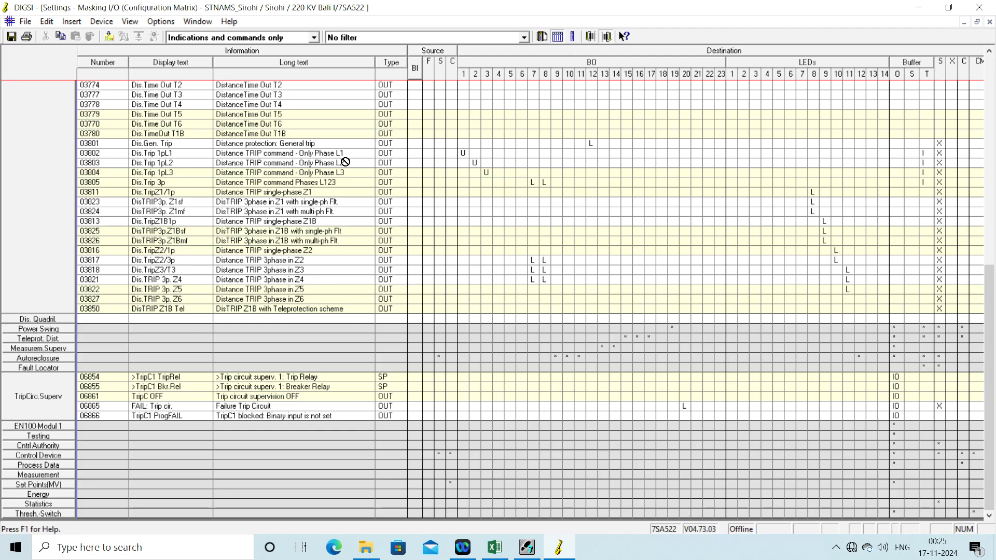
pyautogui.moveTo(345, 162); pyautogui.dragTo(32, 331)
pyautogui.doubleClick(43, 235)
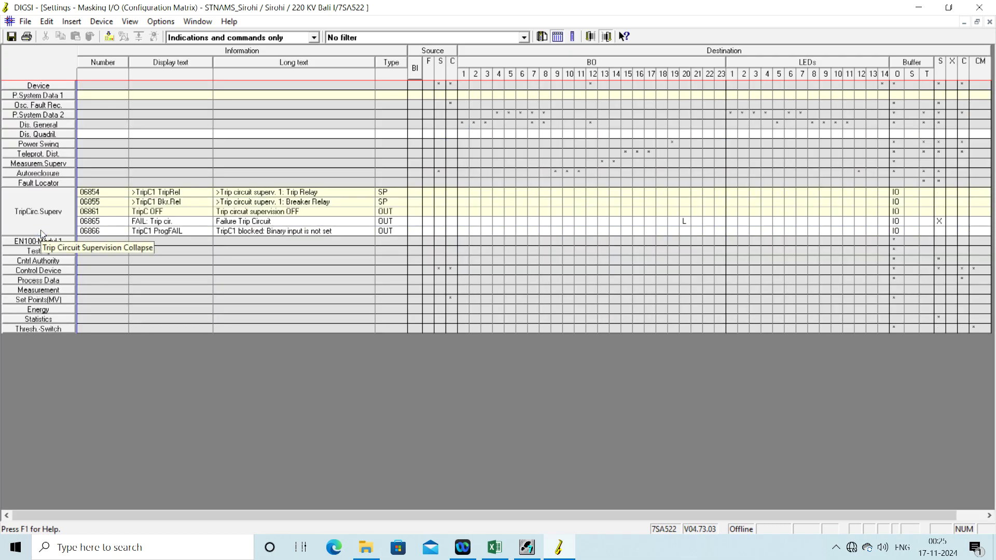
pyautogui.doubleClick(38, 223)
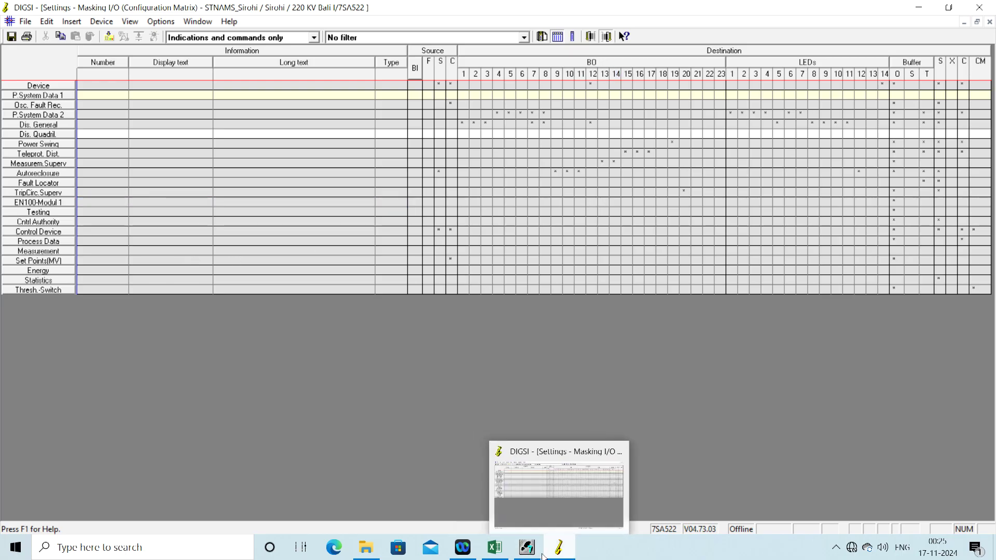
# - Enter CFC beside Aided Trip (LED 12) in cell C14 of the Excel LED allocation sheet and return to DIGSI
pyautogui.click(494, 547)
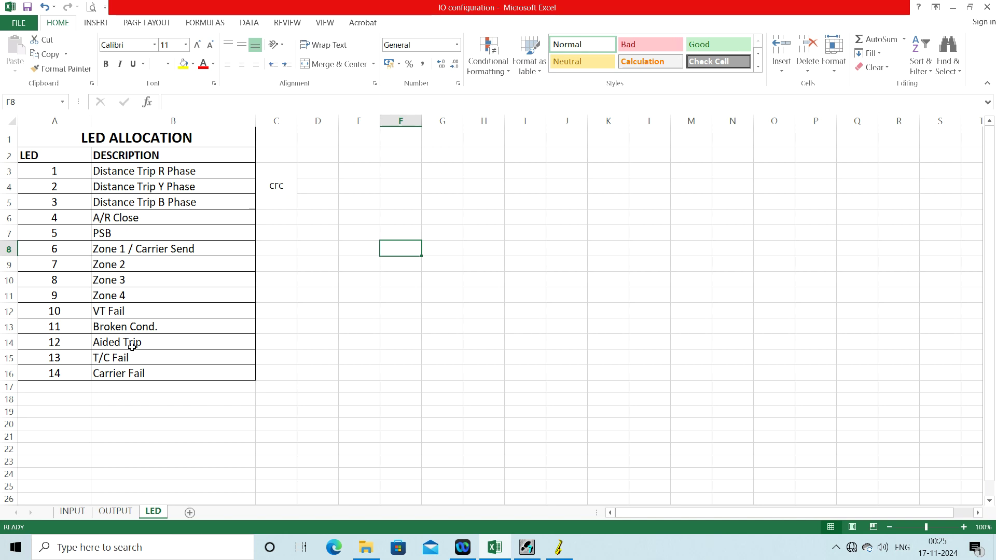
pyautogui.click(278, 344)
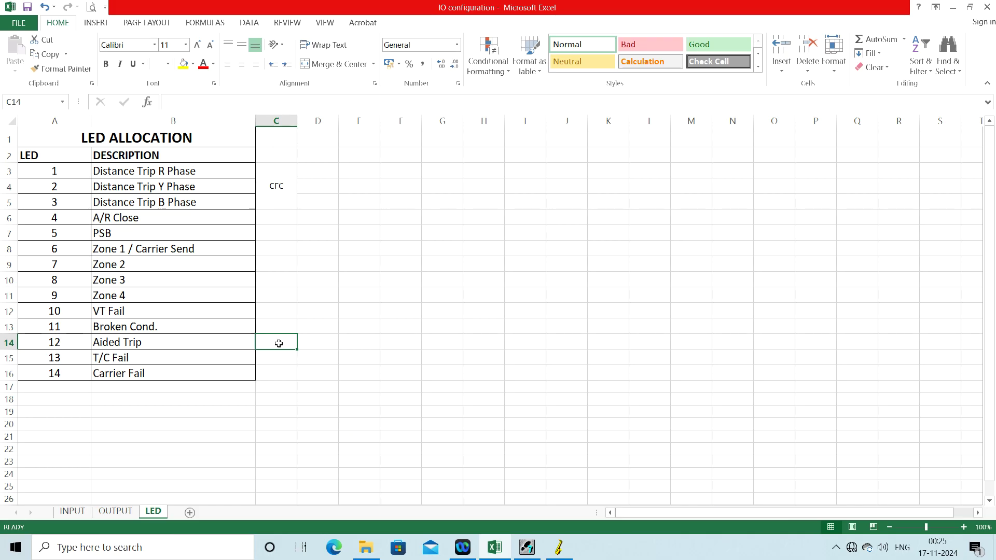
pyautogui.write('crc')
pyautogui.click(438, 298)
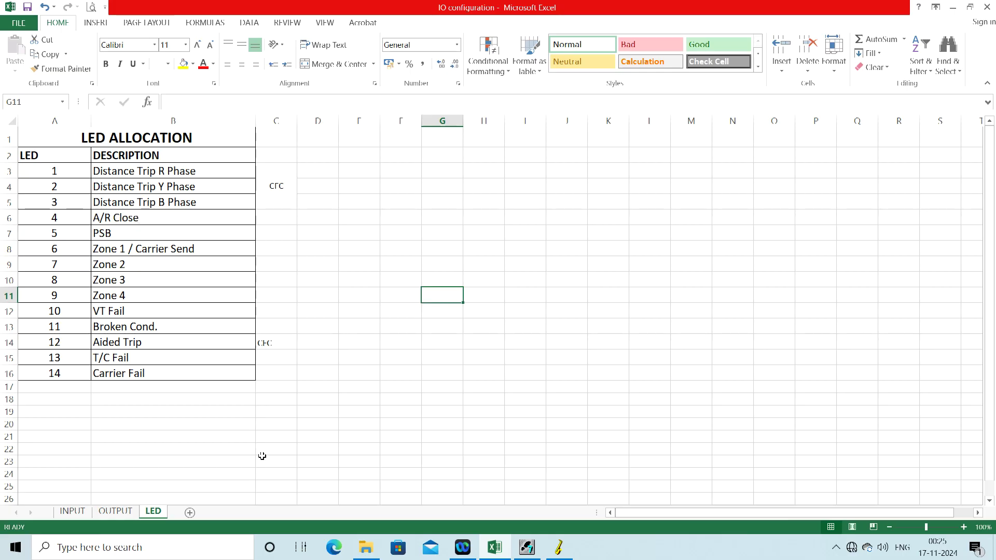
pyautogui.click(556, 550)
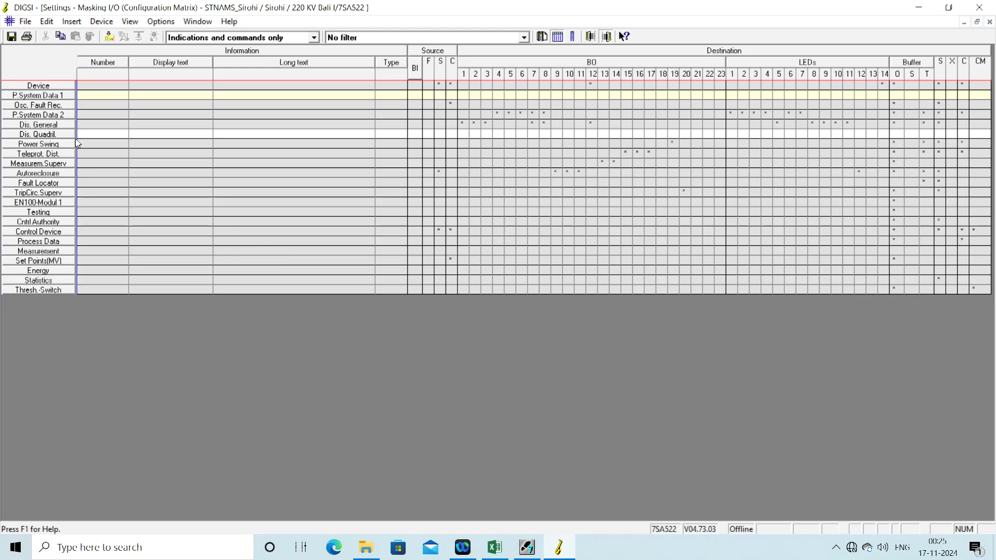
# - Expand the Autoreclosure group and set AR not ready to L (Latched) on LED 12
pyautogui.click(39, 173)
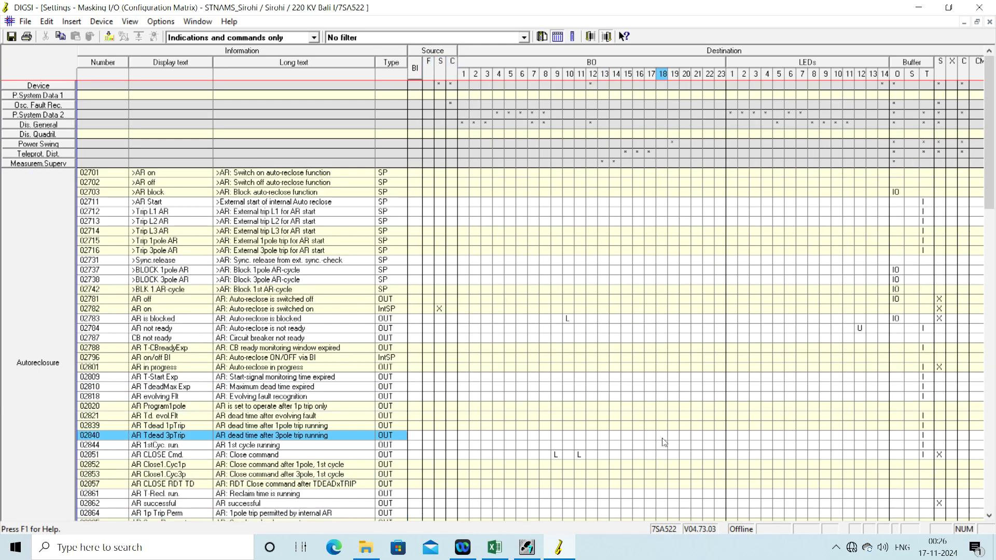
pyautogui.rightClick(859, 332)
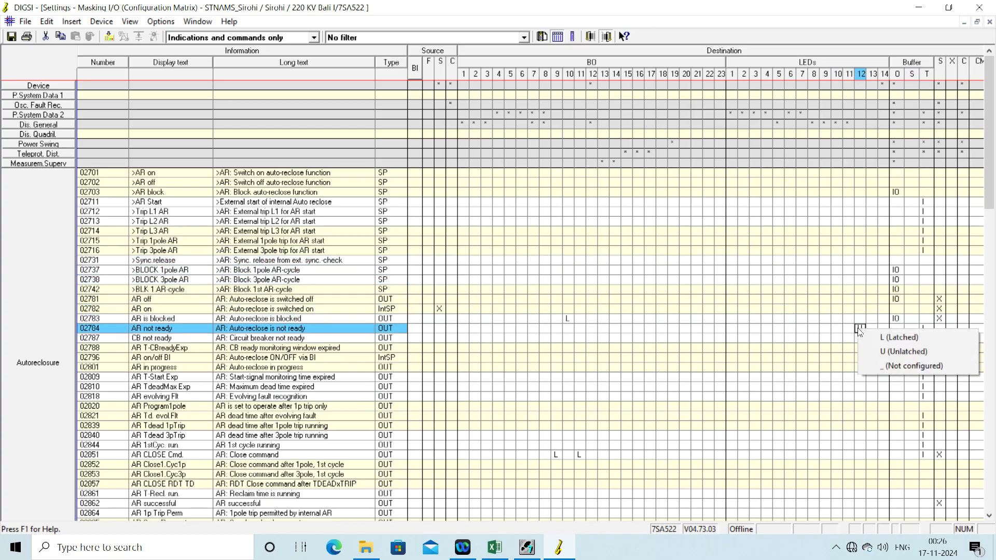
pyautogui.click(926, 337)
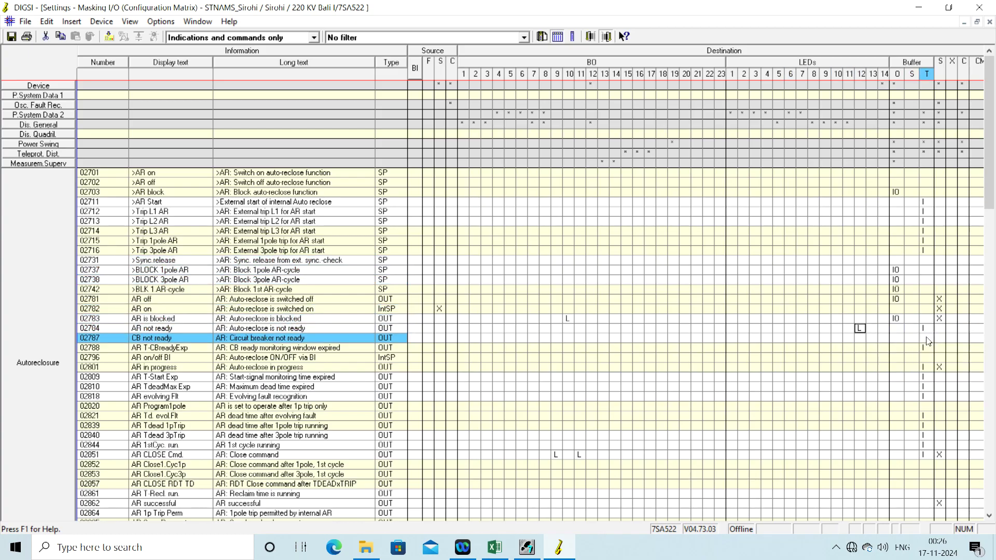
# - Clear AR not ready from LED 12 and, following the Excel LED allocation, set AR CLOSE Cmd. to L (Latched) on LED 4
pyautogui.rightClick(861, 331)
pyautogui.click(910, 370)
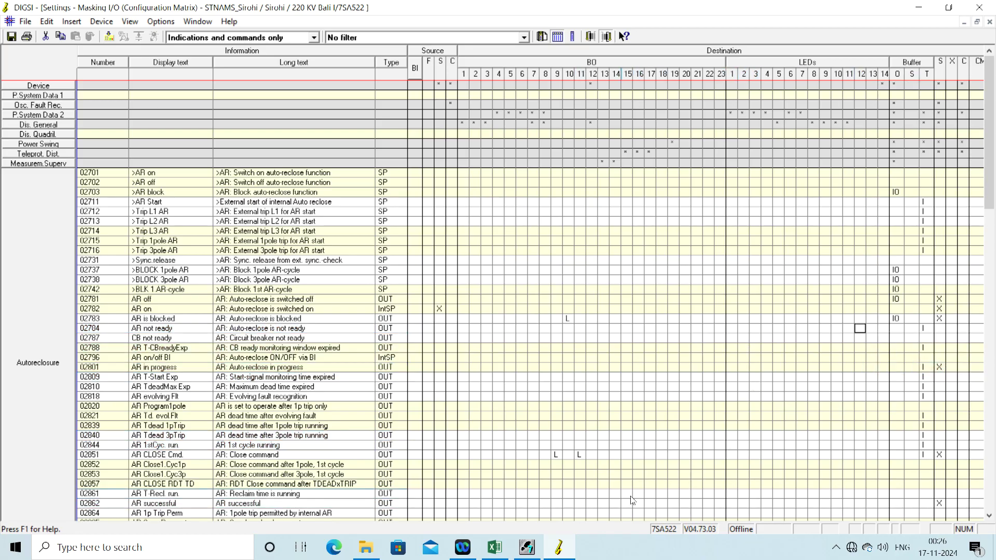
pyautogui.click(494, 548)
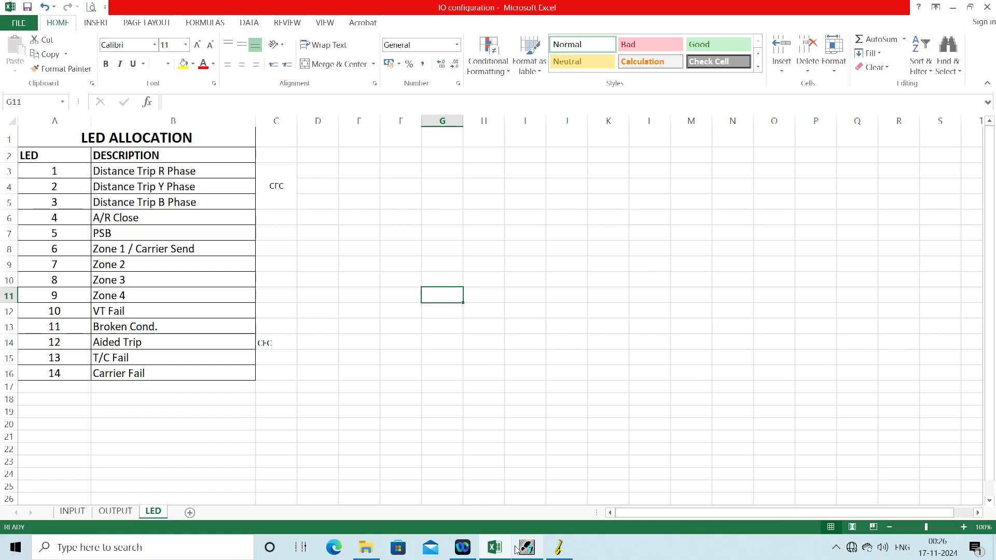
pyautogui.click(534, 547)
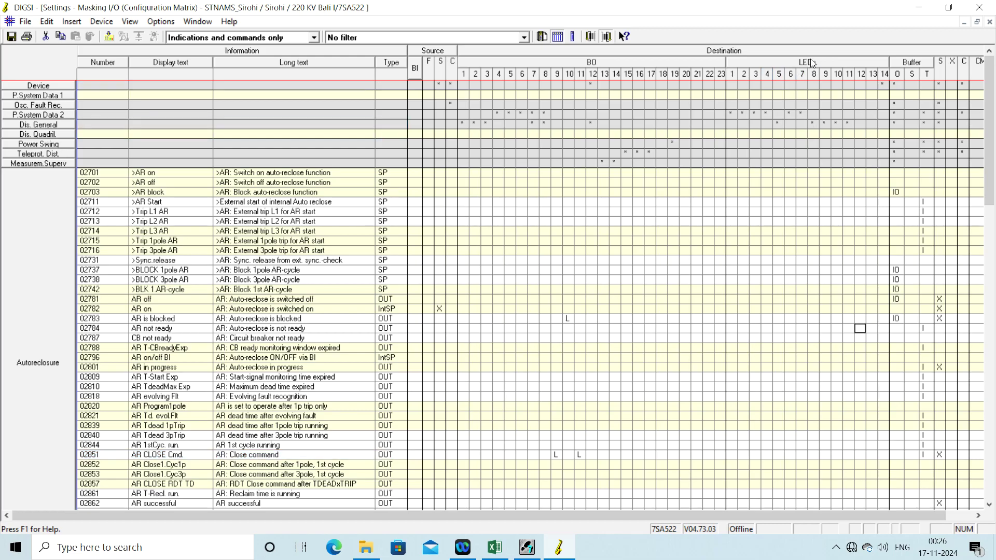
pyautogui.rightClick(768, 458)
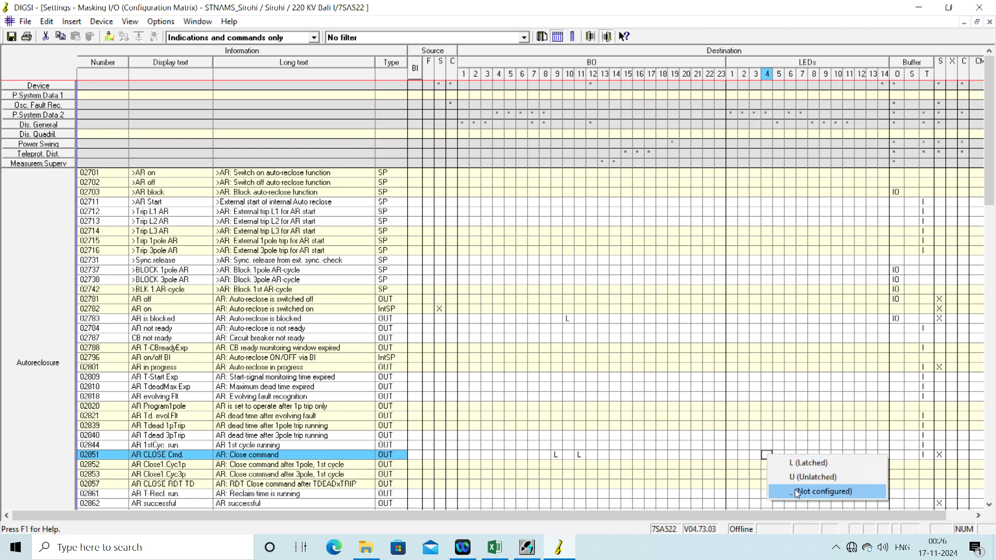
pyautogui.click(794, 462)
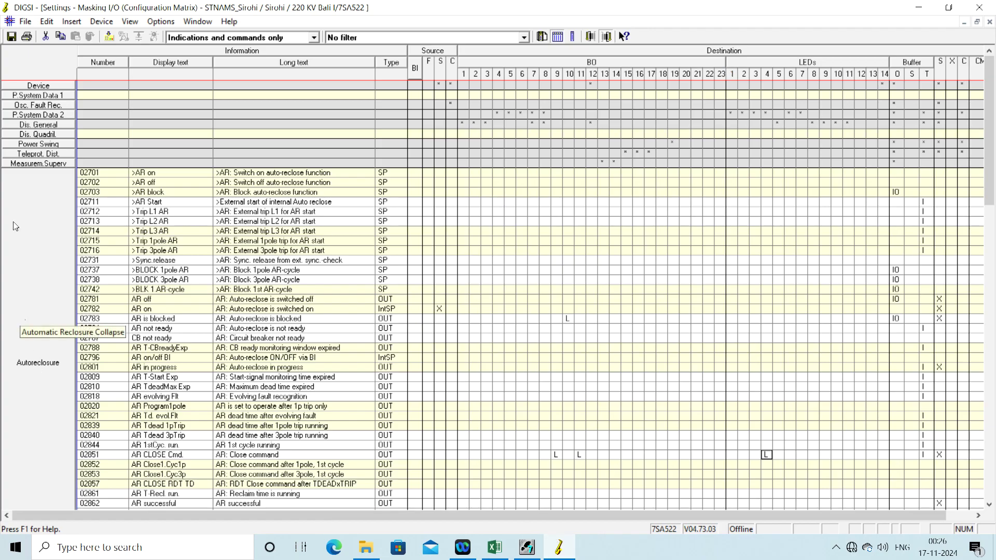
# - Expand the Power Swing group and set Power Swing detected (04164) to L (Latched) on LED 5
pyautogui.click(32, 142)
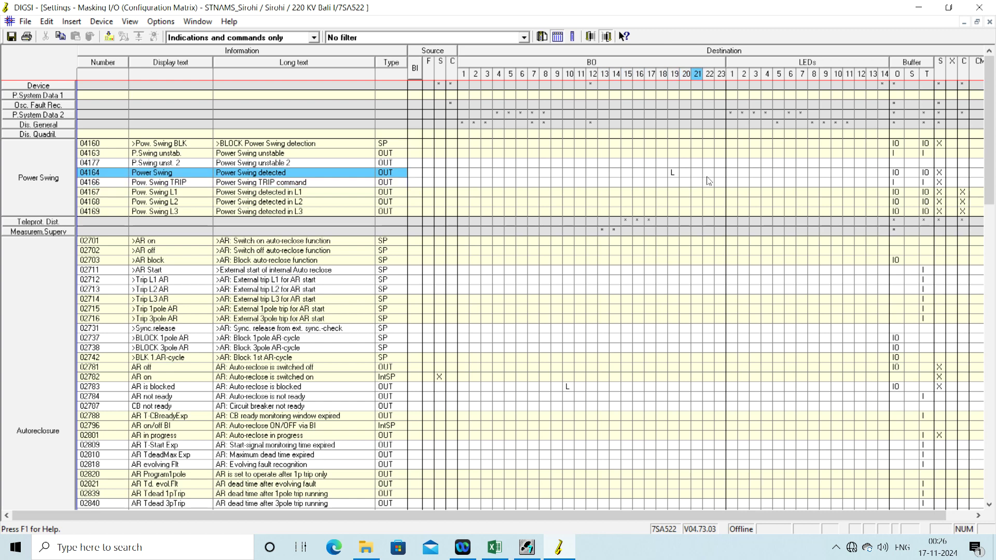
pyautogui.rightClick(782, 174)
pyautogui.click(802, 177)
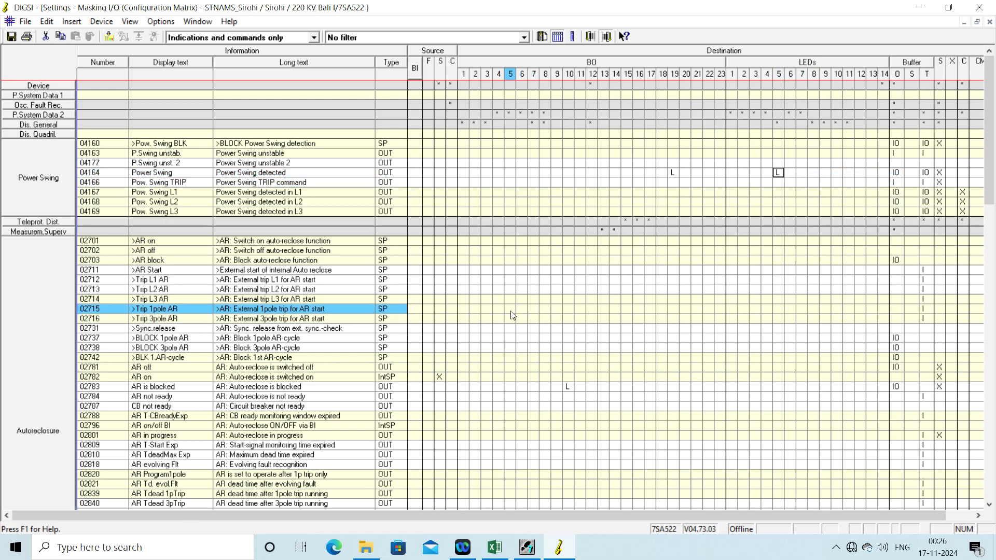
# - Consult the Excel LED allocation sheet, return to DIGSI, collapse Power Swing and Autoreclosure, and expand the Dis. General group
pyautogui.click(494, 547)
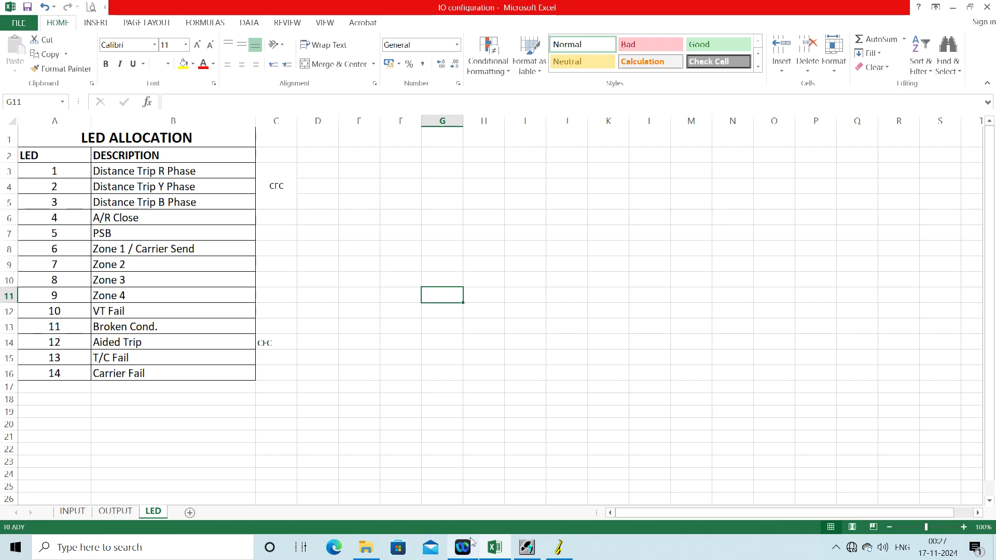
pyautogui.click(557, 549)
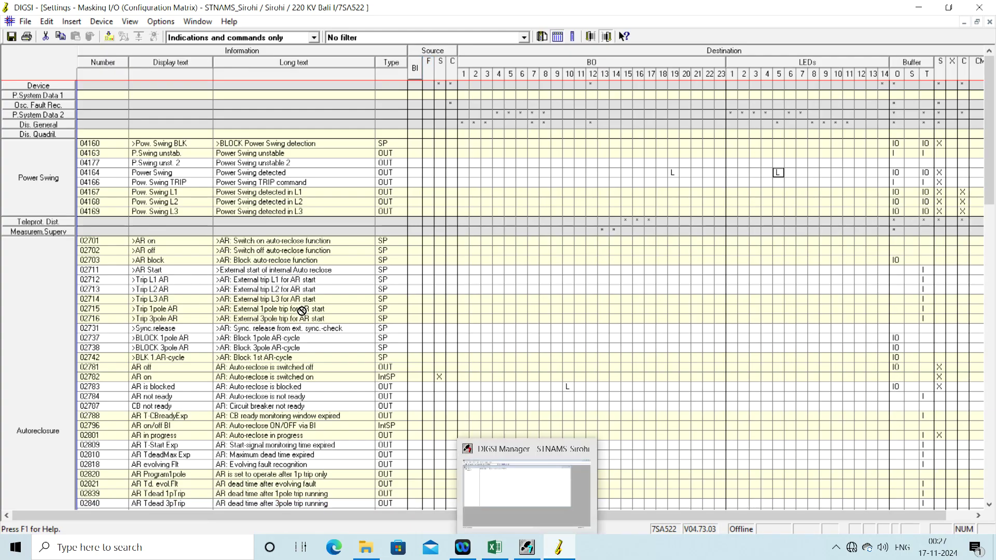
pyautogui.doubleClick(24, 179)
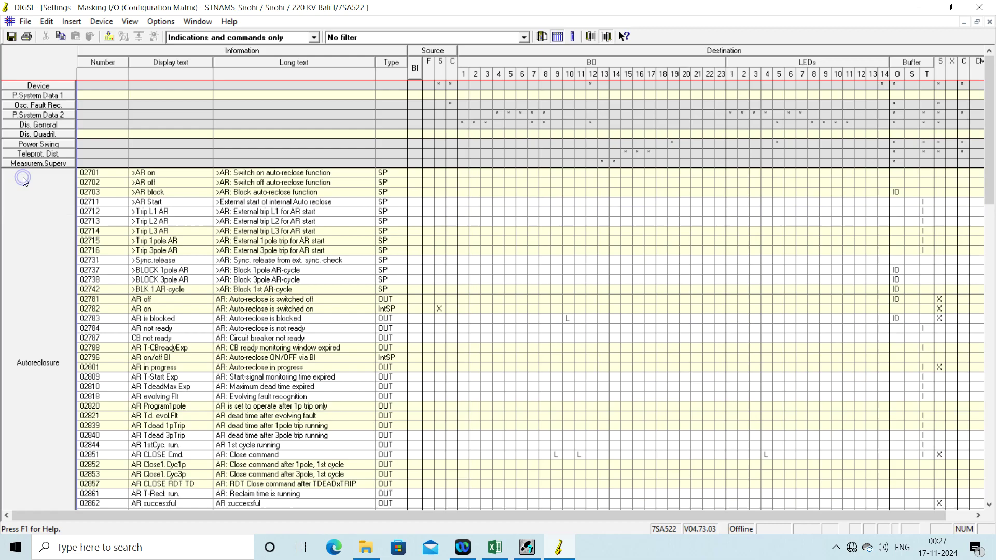
pyautogui.doubleClick(29, 255)
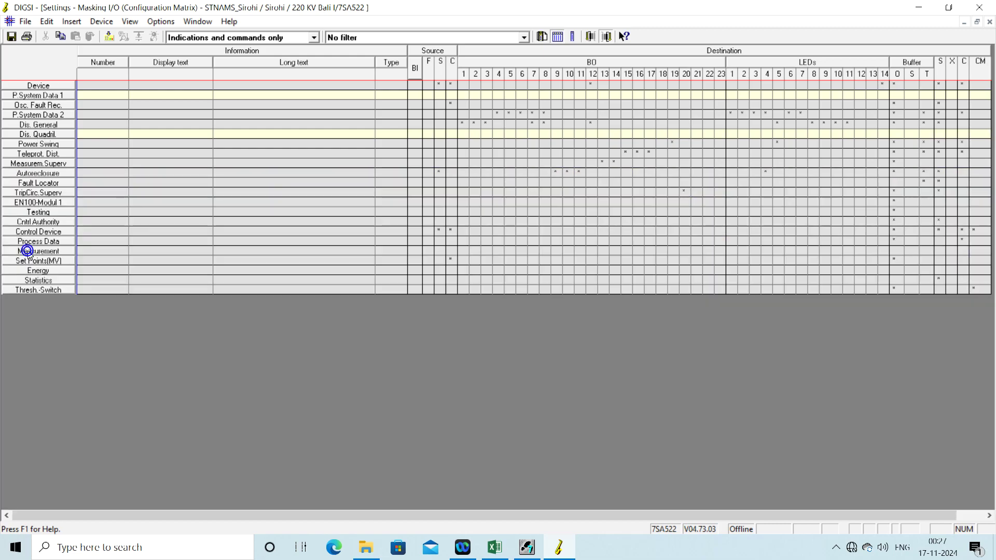
pyautogui.doubleClick(40, 125)
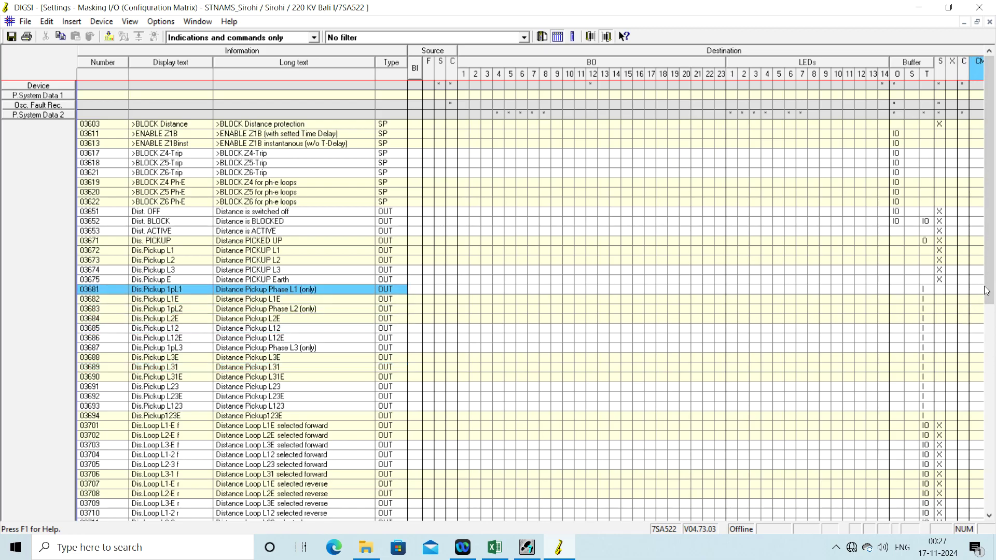
# - Set the three zone 1 distance trips Dis.TripZ1/1p, DisTRIP3p. Z1sf and DisTRIP3p. Z1mf to Not configured on LED 8
pyautogui.moveTo(993, 470); pyautogui.dragTo(993, 498)
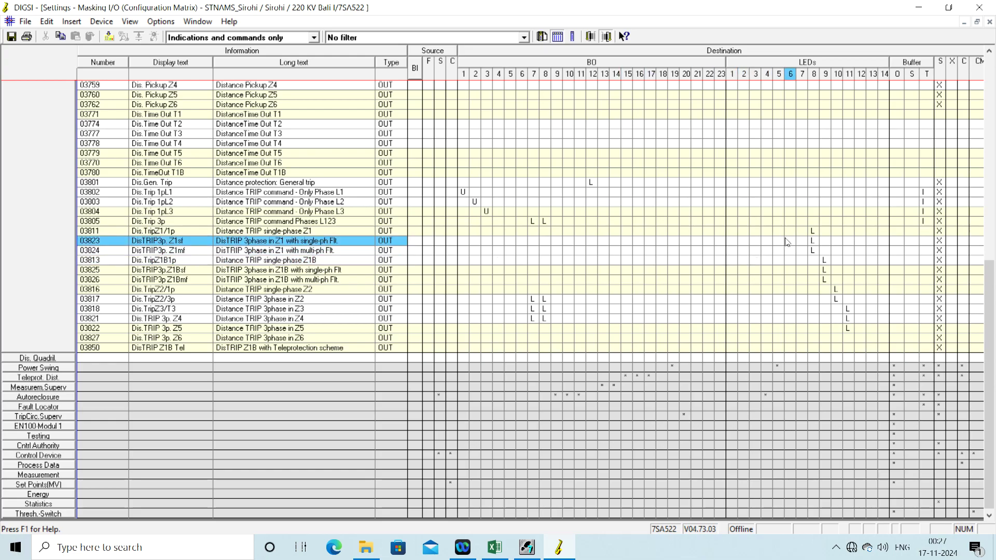
pyautogui.click(813, 235)
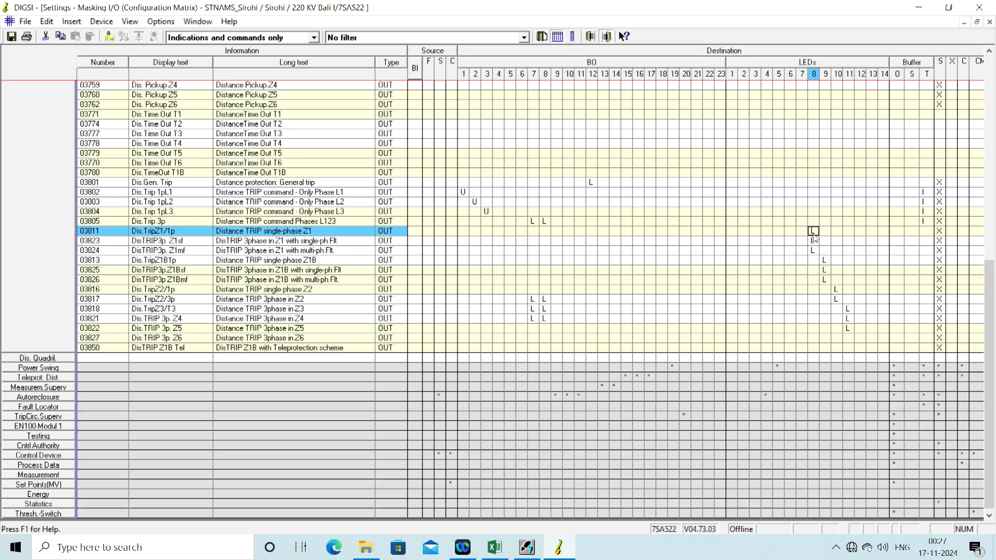
pyautogui.rightClick(814, 235)
pyautogui.click(831, 270)
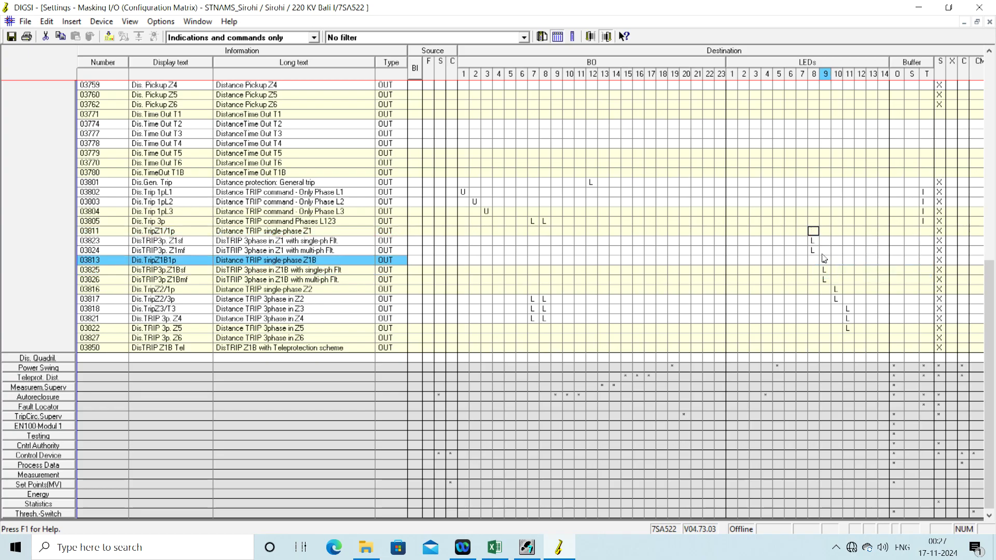
pyautogui.rightClick(813, 243)
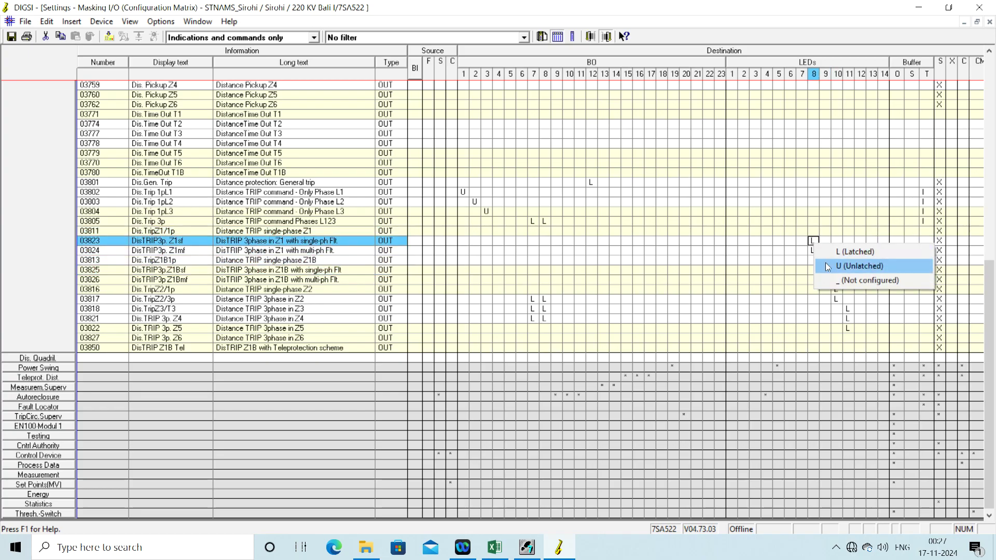
pyautogui.click(836, 280)
pyautogui.click(814, 251)
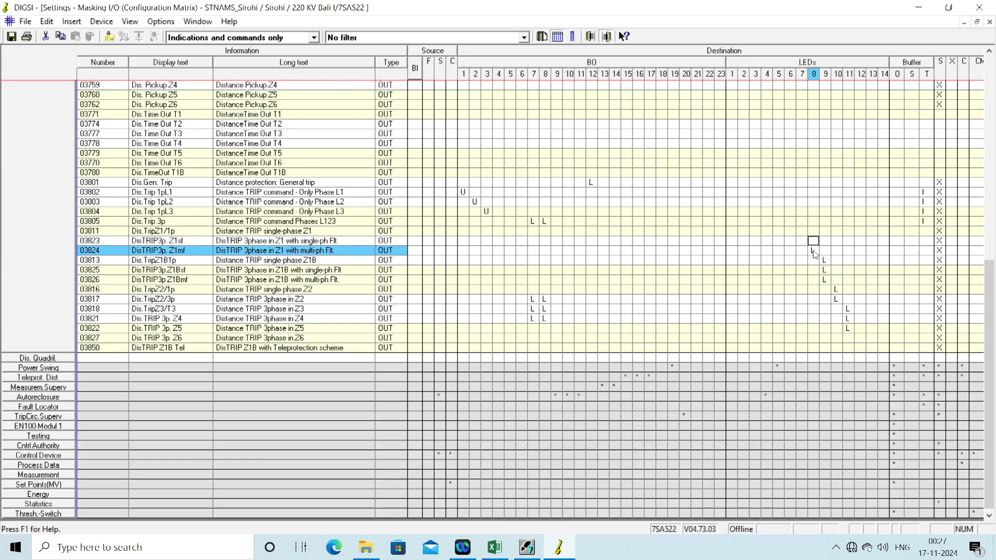
pyautogui.rightClick(813, 253)
pyautogui.click(863, 287)
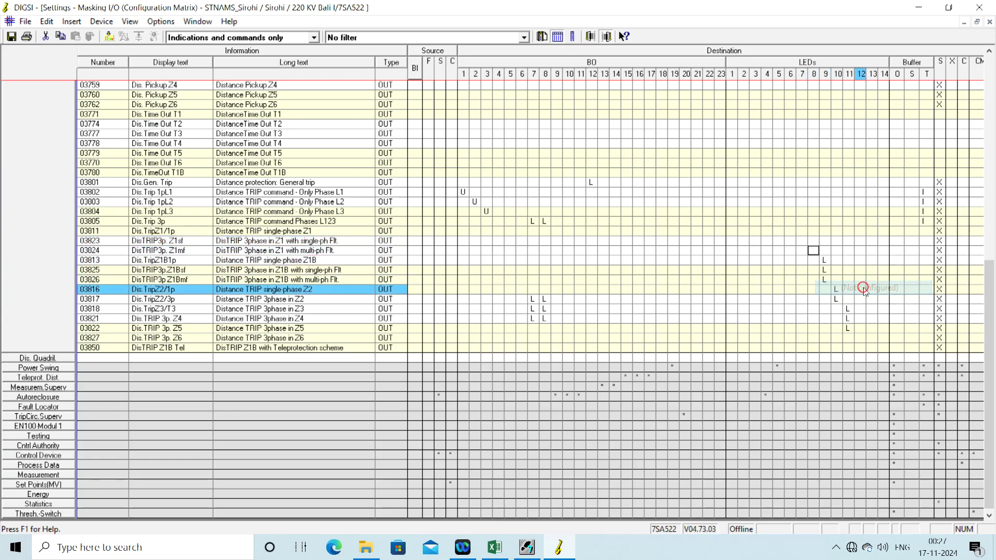
# - Set the three zone Z1B trips Dis.TripZ1B1p, DisTRIP3p.Z1Bsf and DisTRIP3p.Z1Bmf to Not configured on LED 9
pyautogui.rightClick(828, 262)
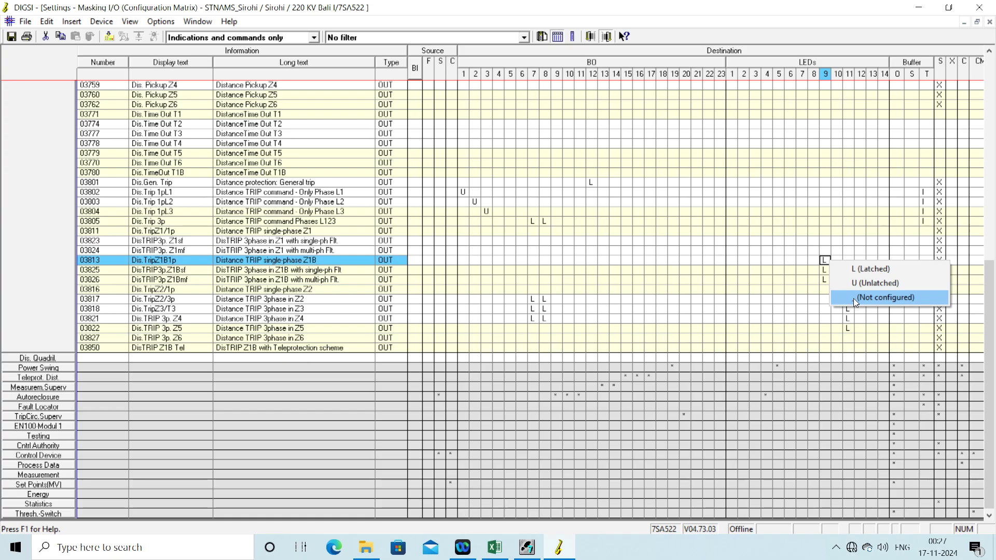
pyautogui.click(854, 298)
pyautogui.rightClick(825, 275)
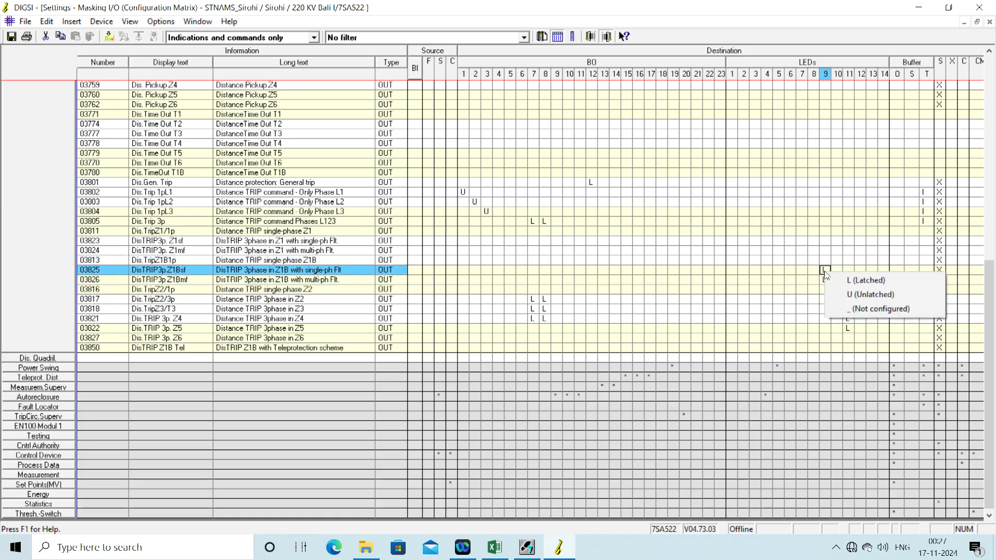
pyautogui.click(850, 309)
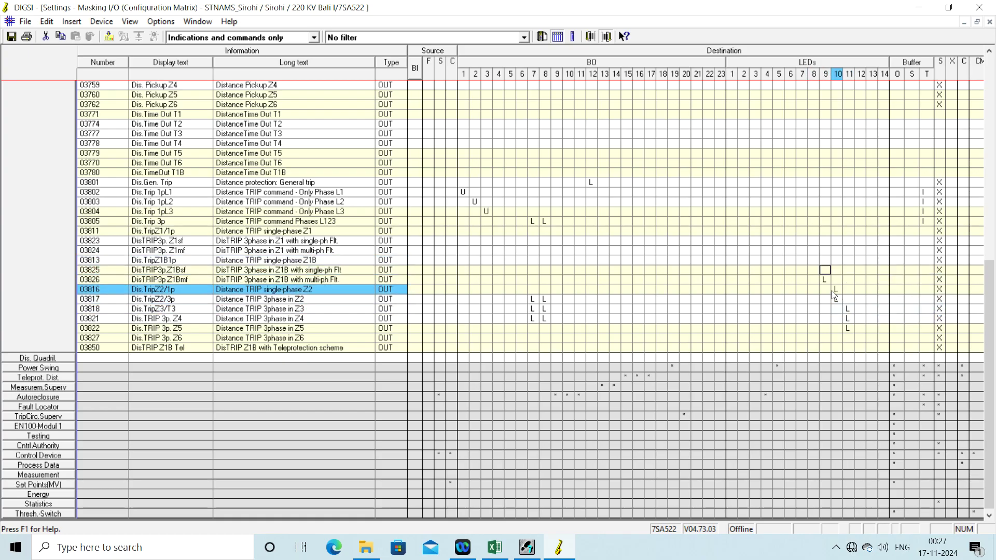
pyautogui.rightClick(823, 282)
pyautogui.click(853, 314)
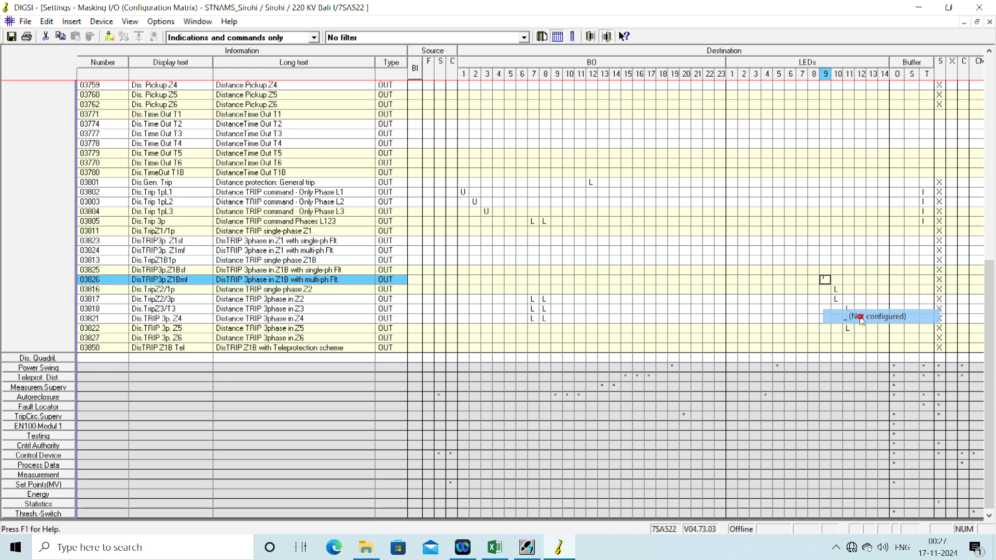
# - Set the zone 2 trips Dis.TripZ2/1p and Dis.TripZ2/3p to Not configured on LED 10
pyautogui.rightClick(836, 291)
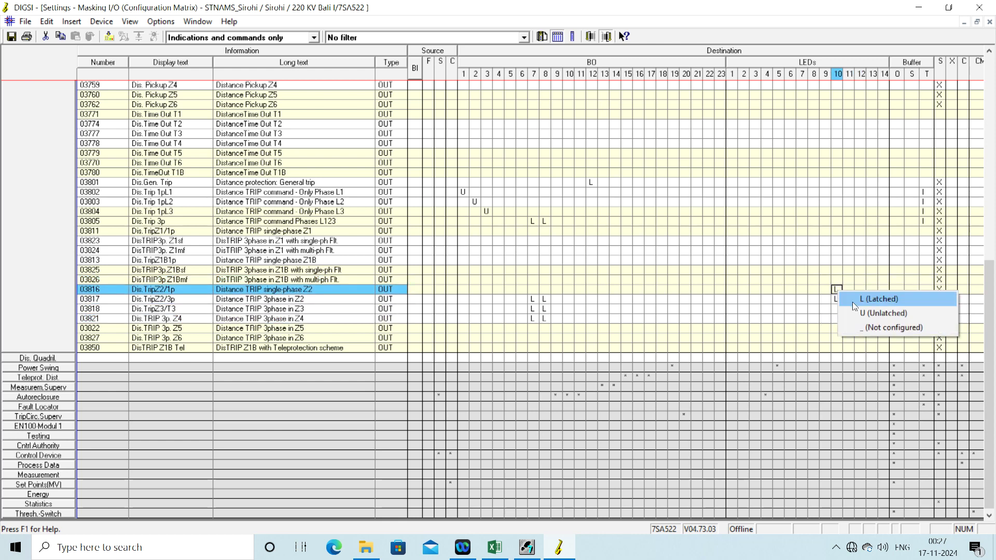
pyautogui.click(870, 330)
pyautogui.rightClick(836, 300)
pyautogui.click(868, 334)
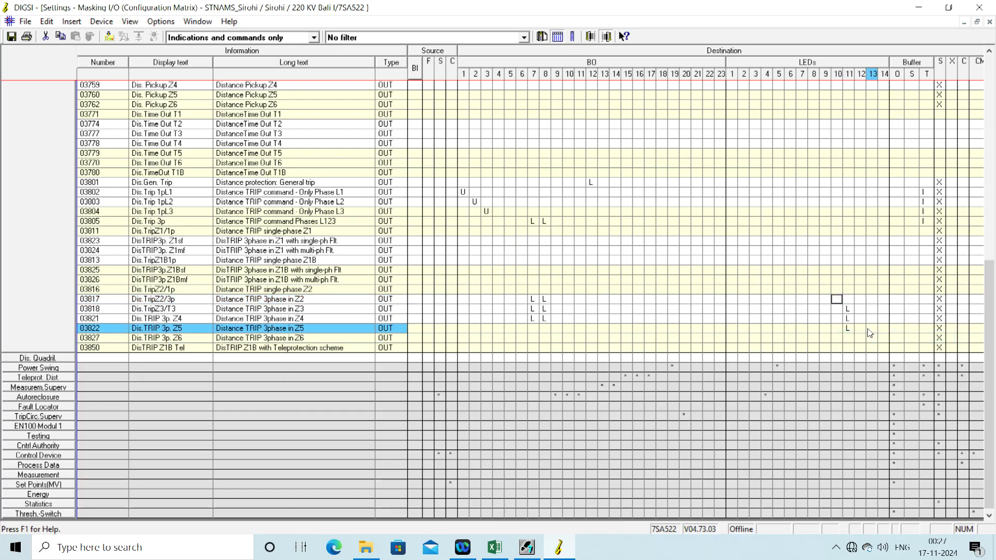
# - Set Dis.TripZ3/T3, Dis.TRIP 3p. Z4 and Dis.TRIP 3p. Z5 to Not configured on LED 11
pyautogui.rightClick(848, 310)
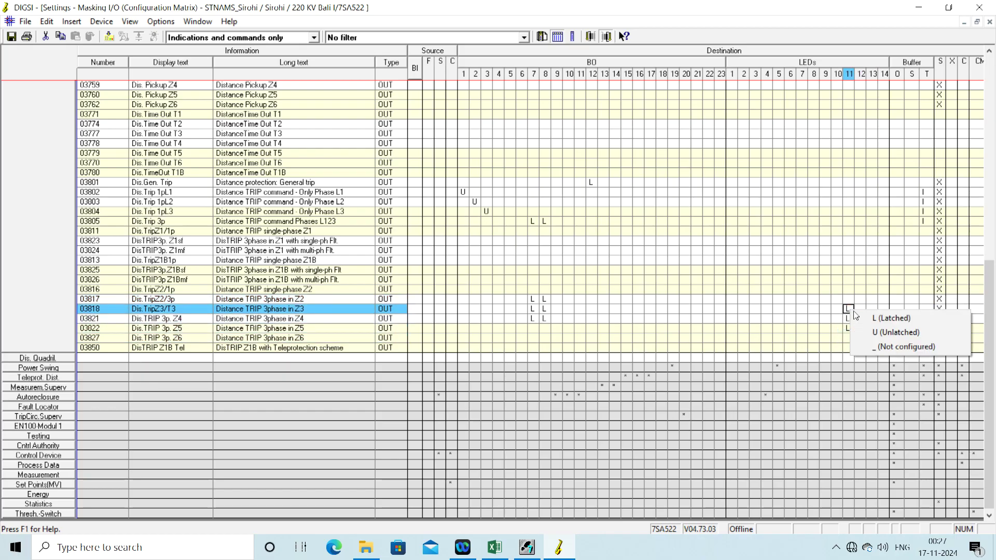
pyautogui.click(887, 345)
pyautogui.rightClick(847, 319)
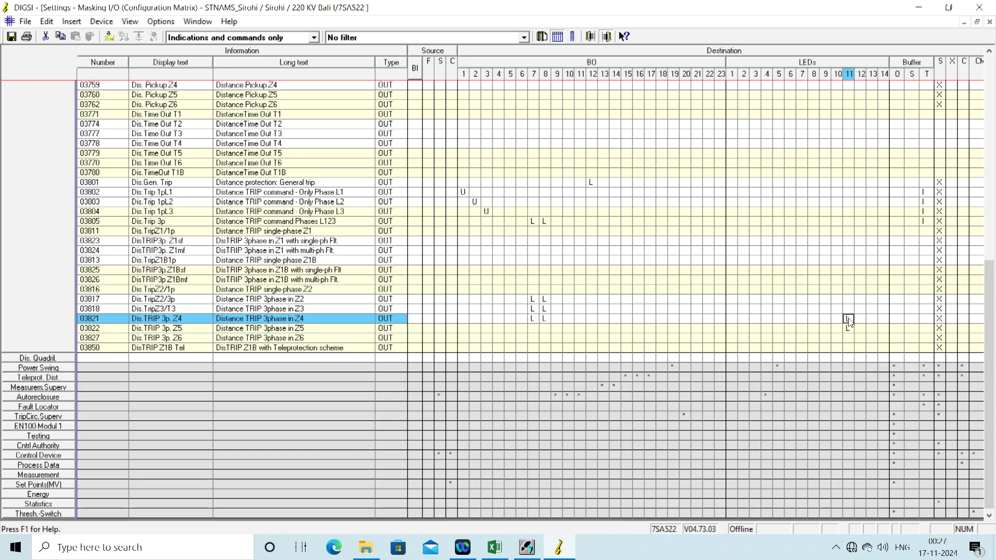
pyautogui.click(885, 354)
pyautogui.rightClick(848, 328)
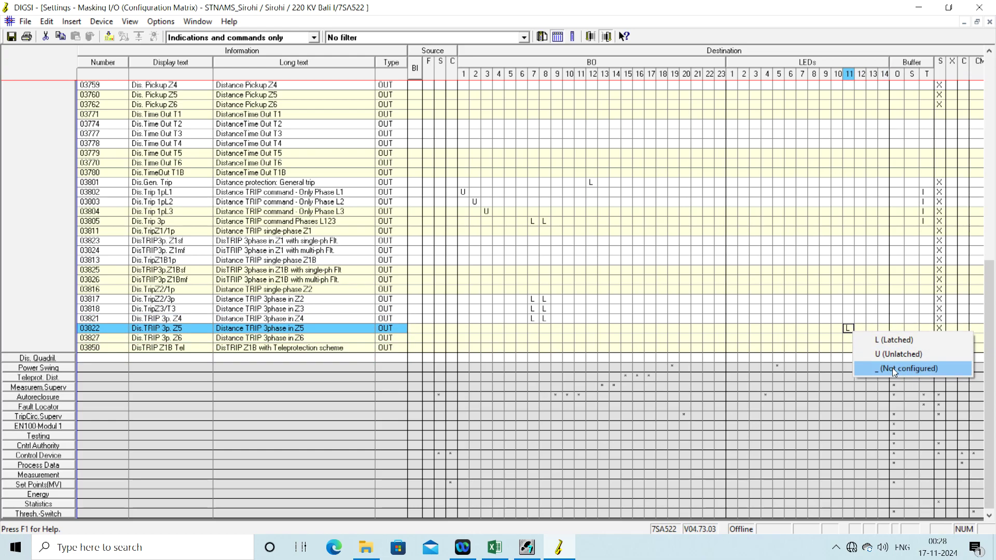
pyautogui.click(892, 368)
# - Check the Excel LED allocation, then set Dis.TripZ1/1p, DisTRIP3p. Z1sf and DisTRIP3p. Z1mf to L (Latched) on LED 6
pyautogui.click(495, 545)
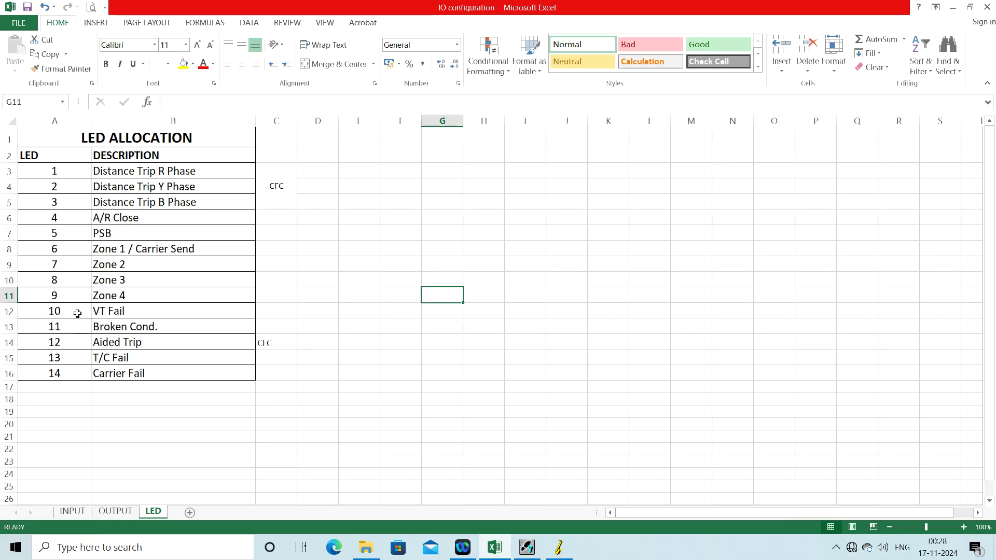
pyautogui.click(559, 547)
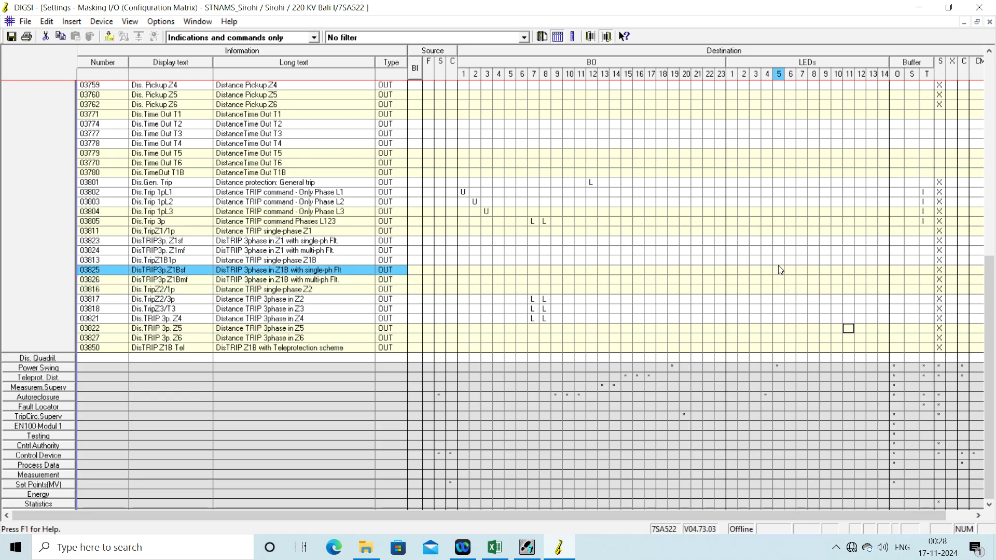
pyautogui.rightClick(788, 232)
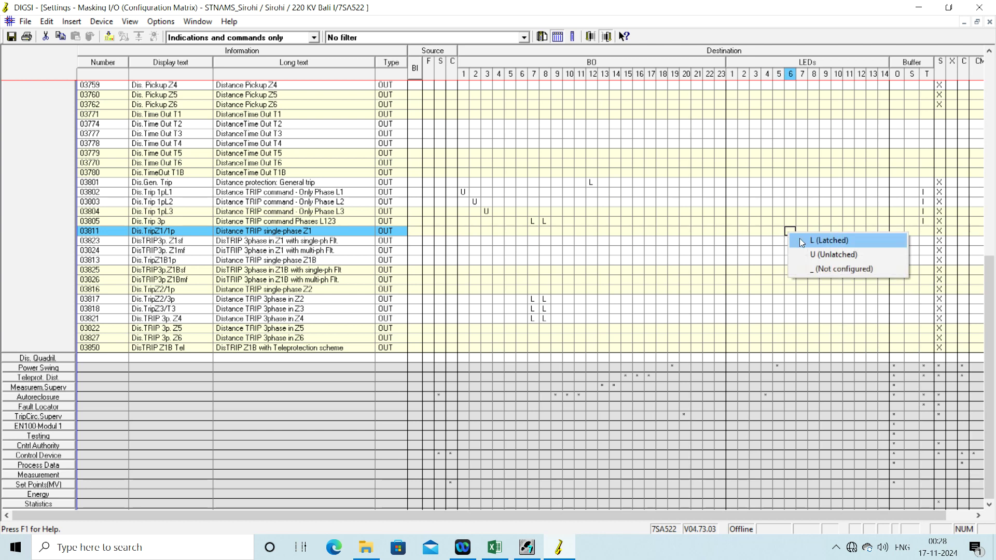
pyautogui.click(799, 238)
pyautogui.rightClick(789, 241)
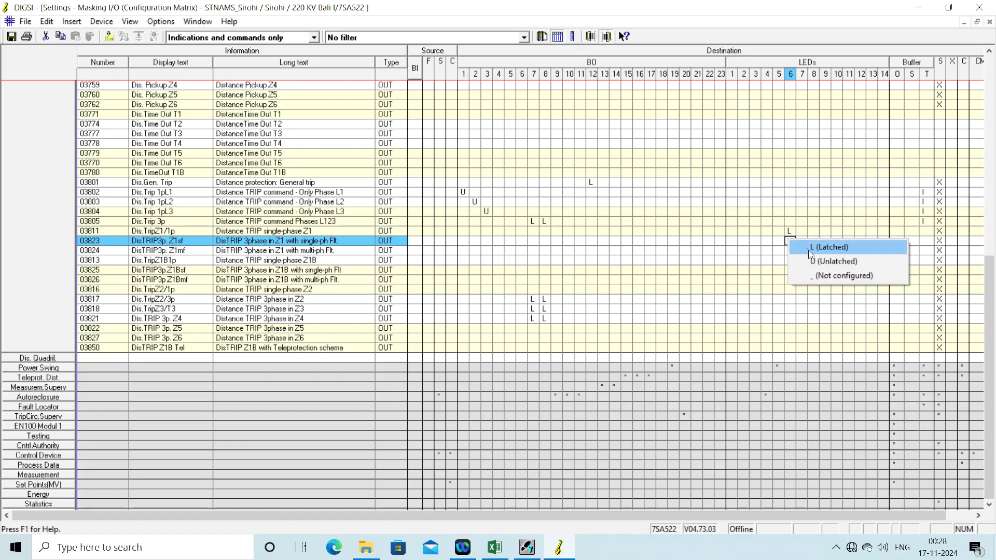
pyautogui.click(808, 250)
pyautogui.rightClick(787, 252)
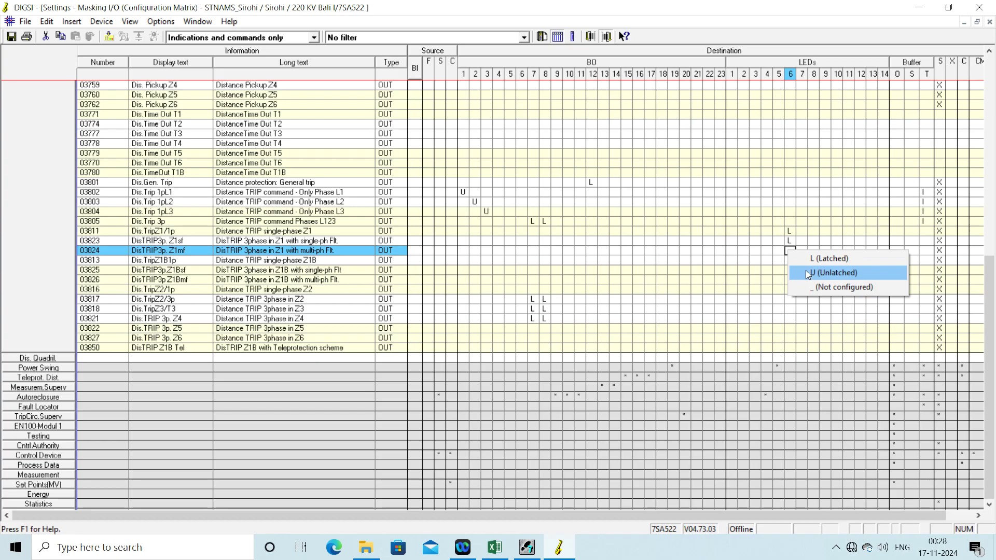
pyautogui.click(805, 259)
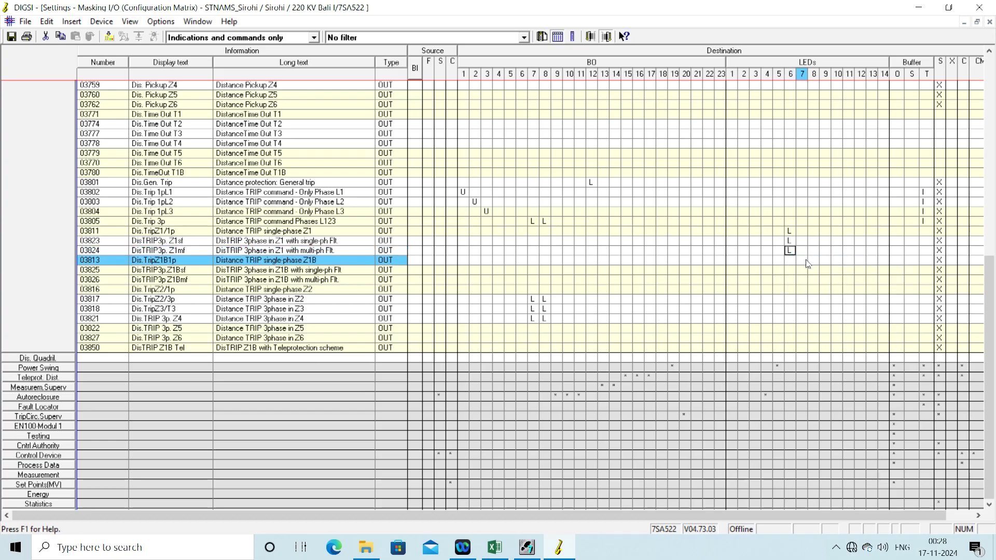
# - Set the zone 2 trips Dis.TripZ2/1p and Dis.TripZ2/3p to L (Latched) on LED 7
pyautogui.rightClick(805, 290)
pyautogui.click(816, 293)
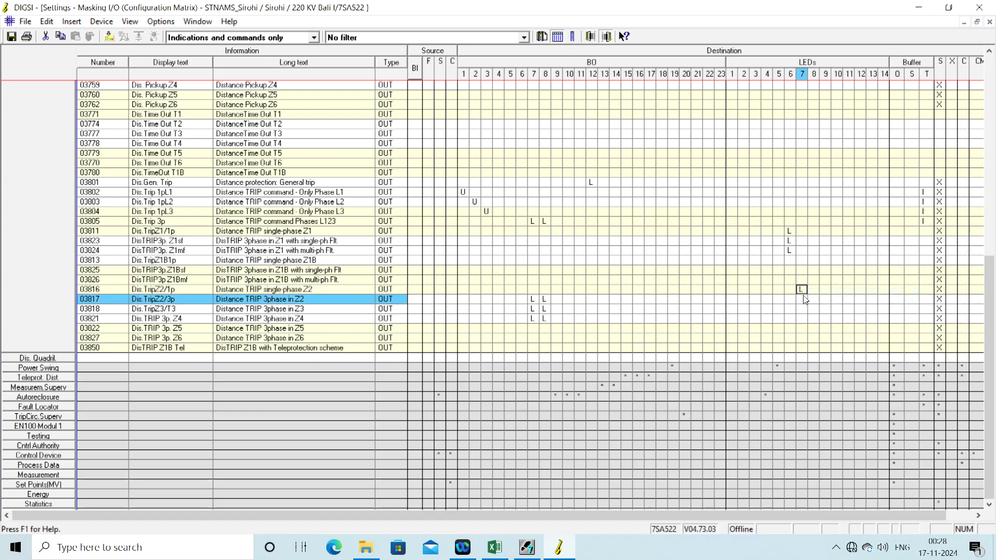
pyautogui.rightClick(805, 299)
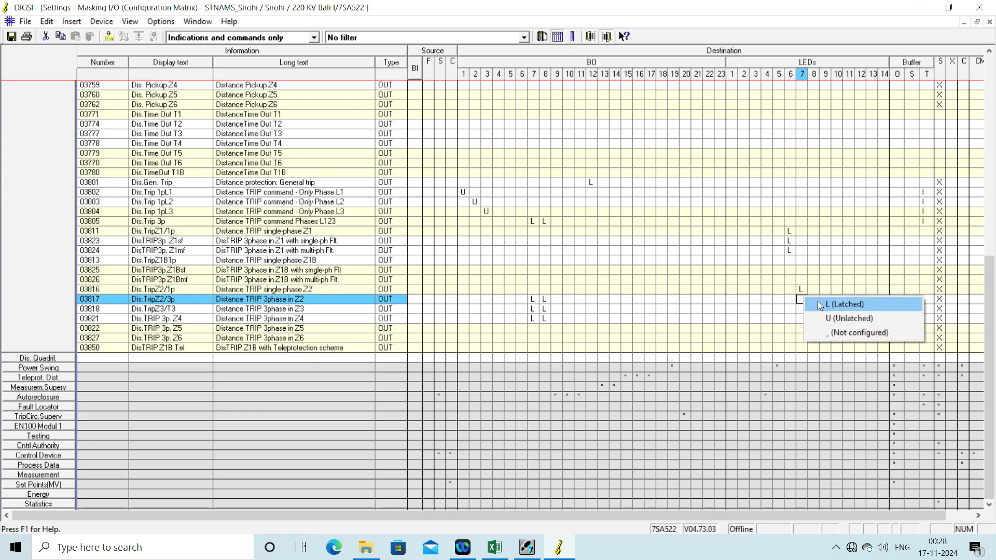
pyautogui.click(817, 303)
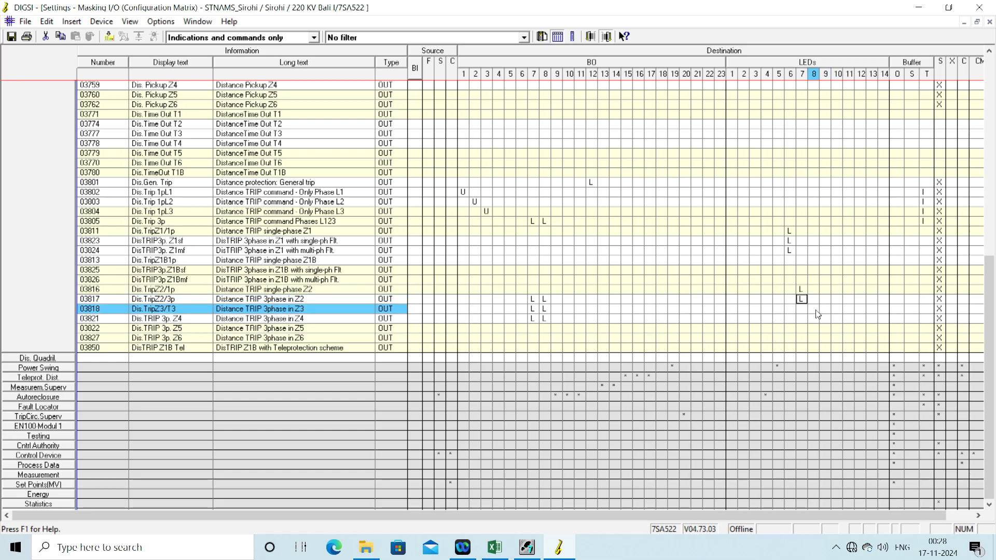
# - Set Dis.TripZ3/T3 to L (Latched) on LED 8 and Dis.TRIP 3p. Z4 to L (Latched) on LED 9
pyautogui.rightClick(816, 310)
pyautogui.click(839, 319)
pyautogui.rightClick(824, 321)
pyautogui.rightClick(825, 323)
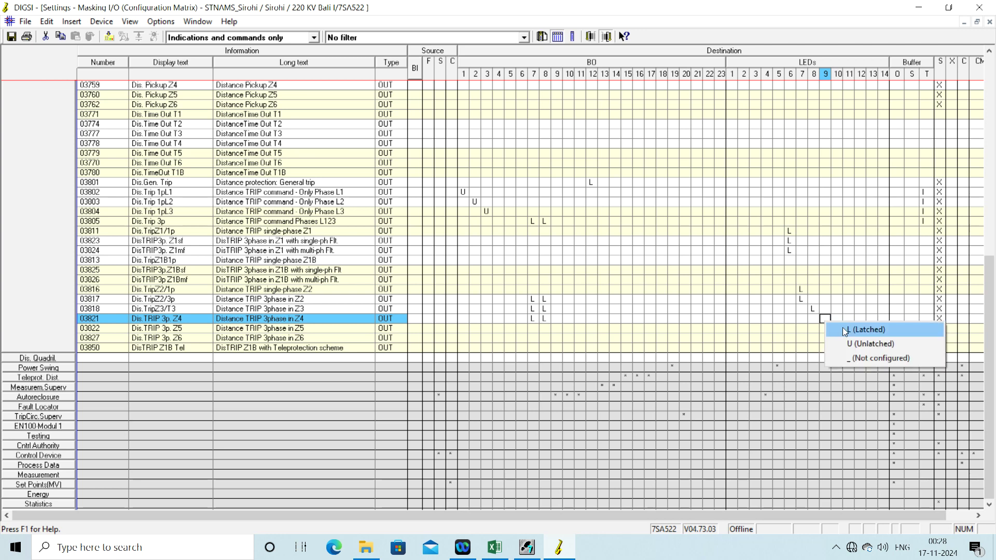
pyautogui.click(844, 331)
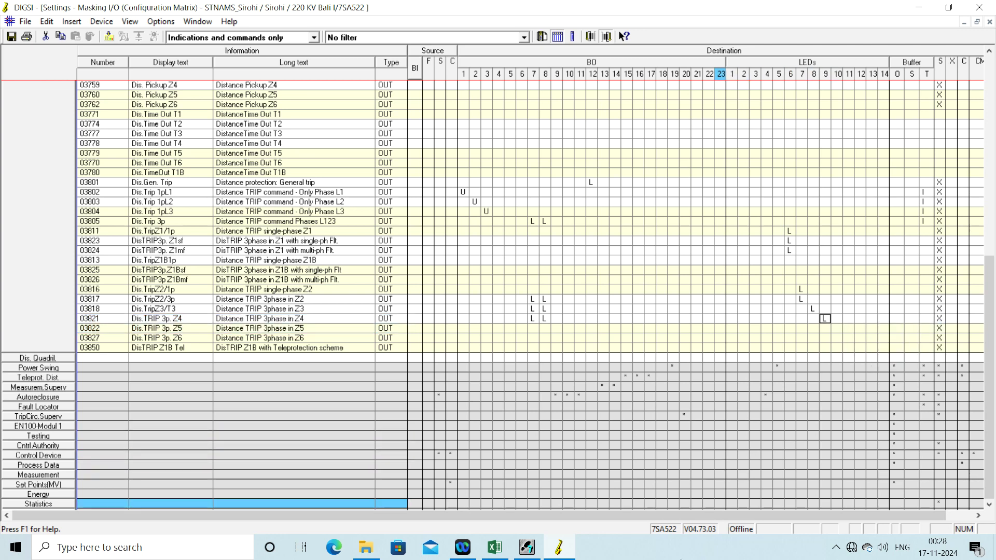
# - Check the Excel LED allocation, then under Measurem.Superv set VT FuseFail to U (Unlatched) on LED 10 and Fail Conductor to L (Latched) on LED 11
pyautogui.click(501, 553)
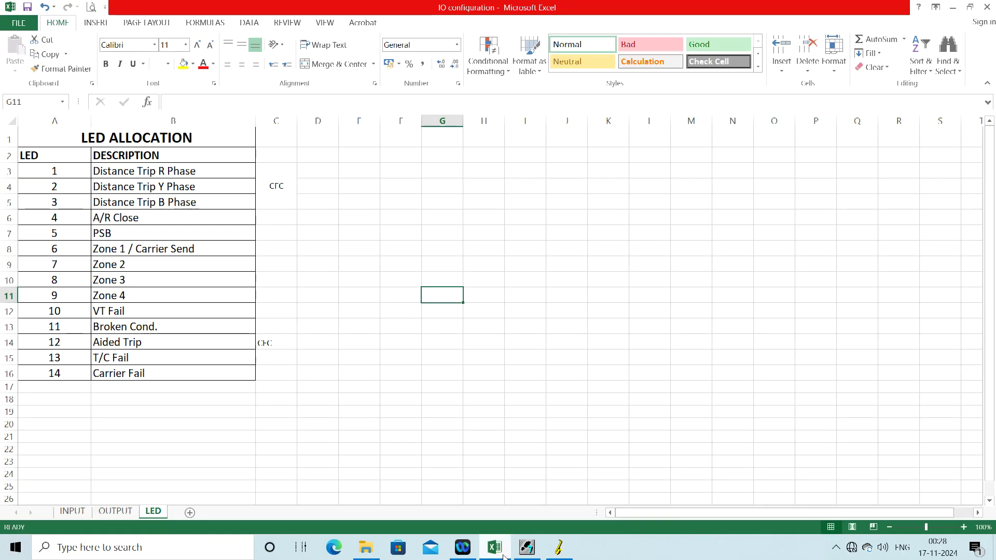
pyautogui.click(558, 549)
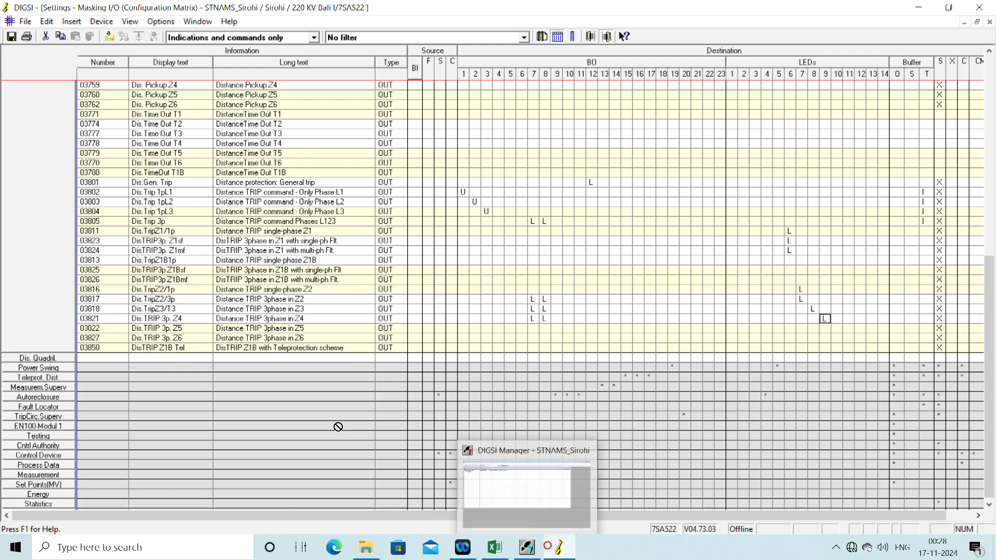
pyautogui.doubleClick(29, 221)
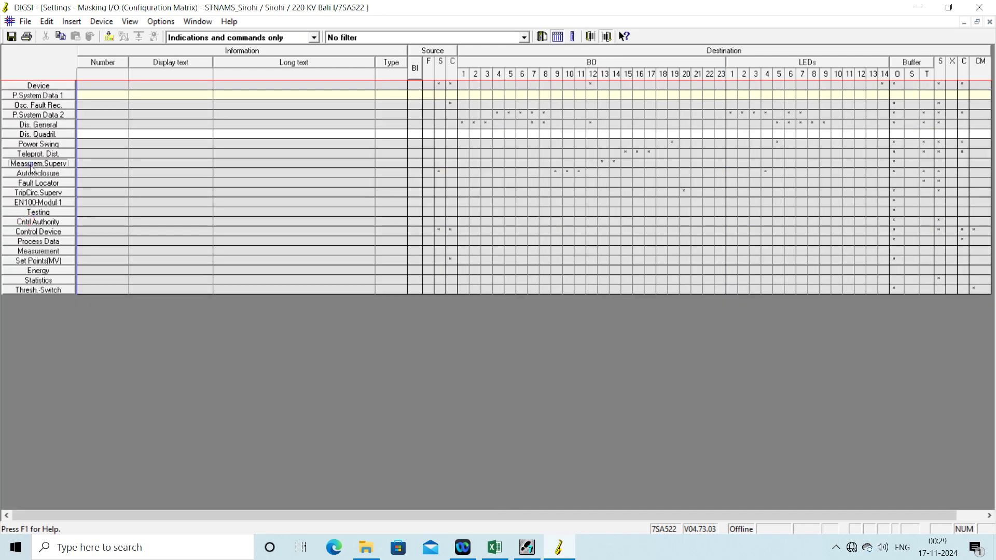
pyautogui.doubleClick(32, 164)
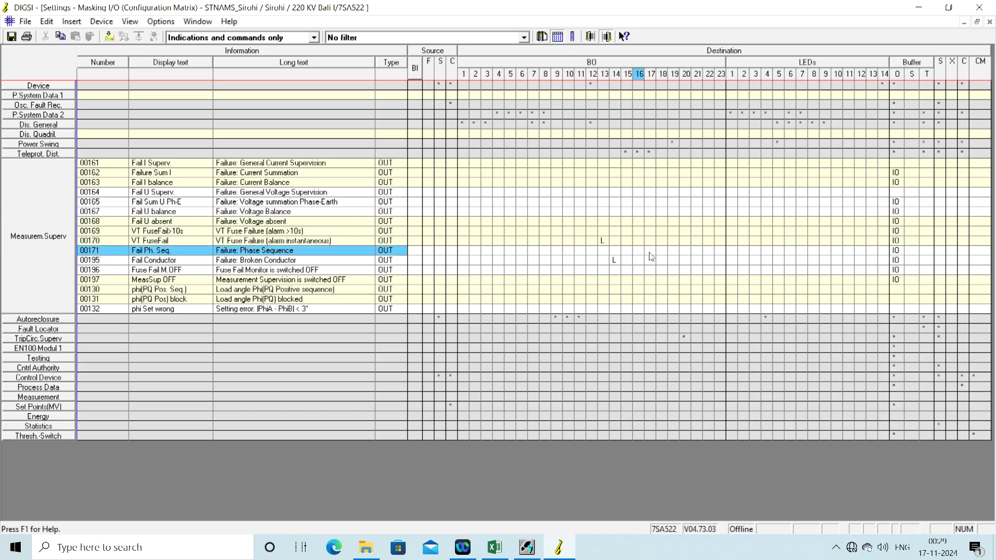
pyautogui.click(835, 241)
pyautogui.rightClick(836, 241)
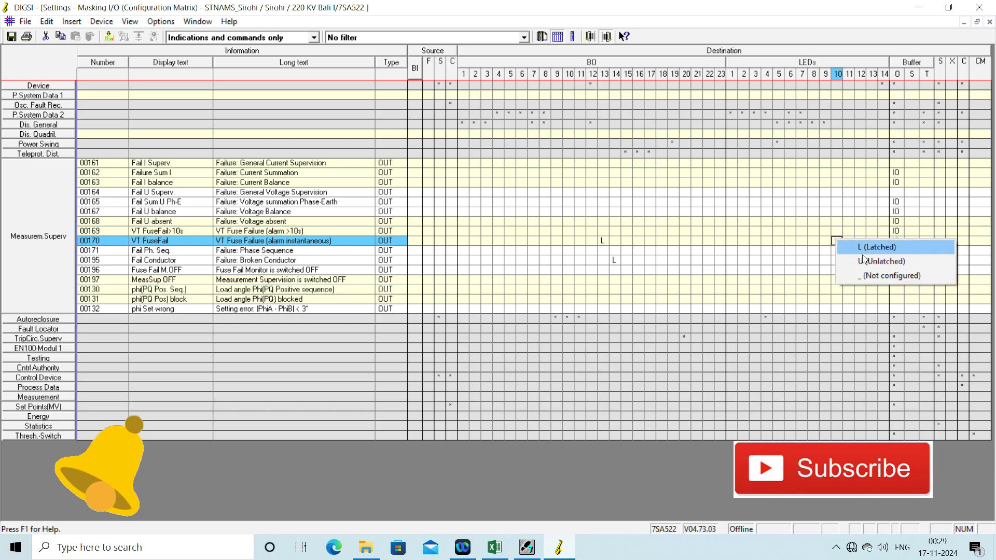
pyautogui.click(863, 259)
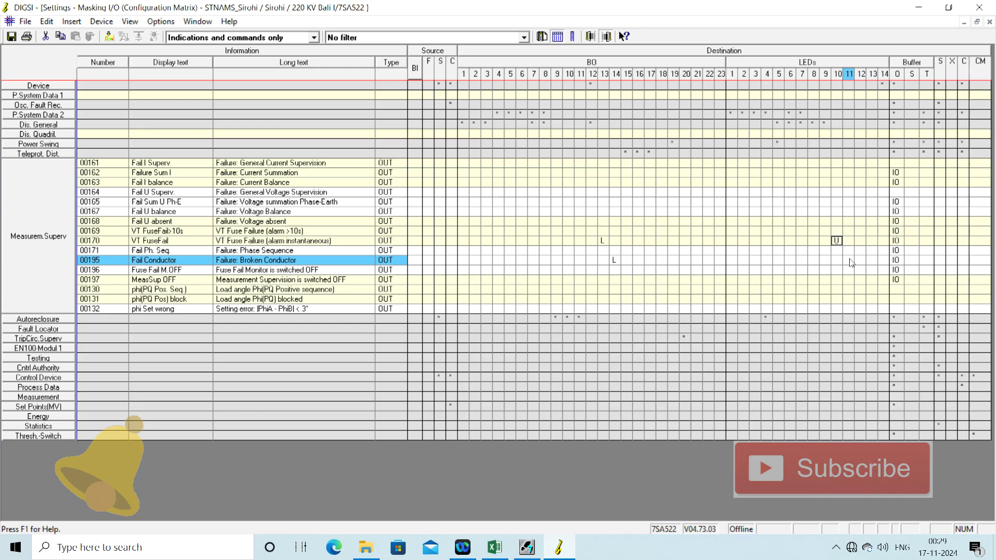
pyautogui.rightClick(849, 260)
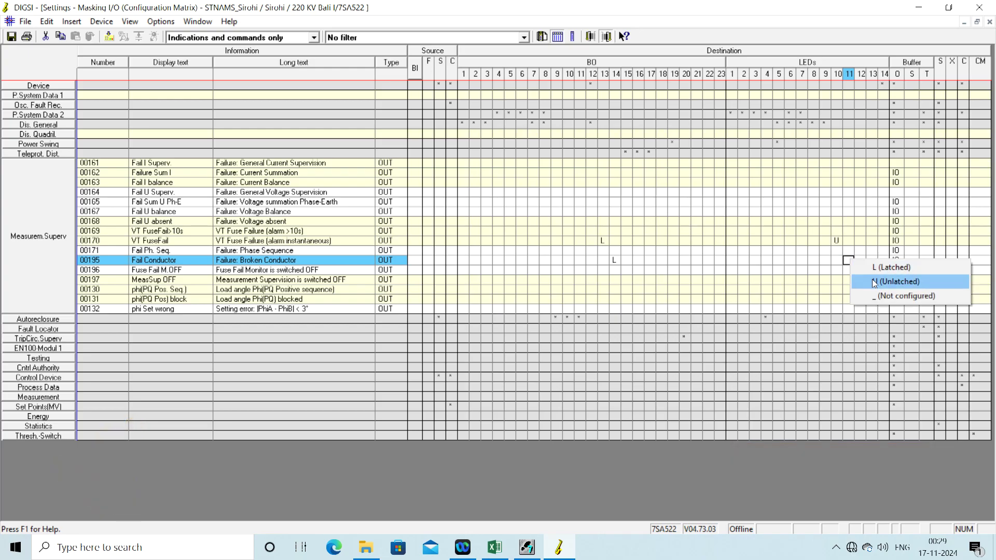
pyautogui.click(881, 267)
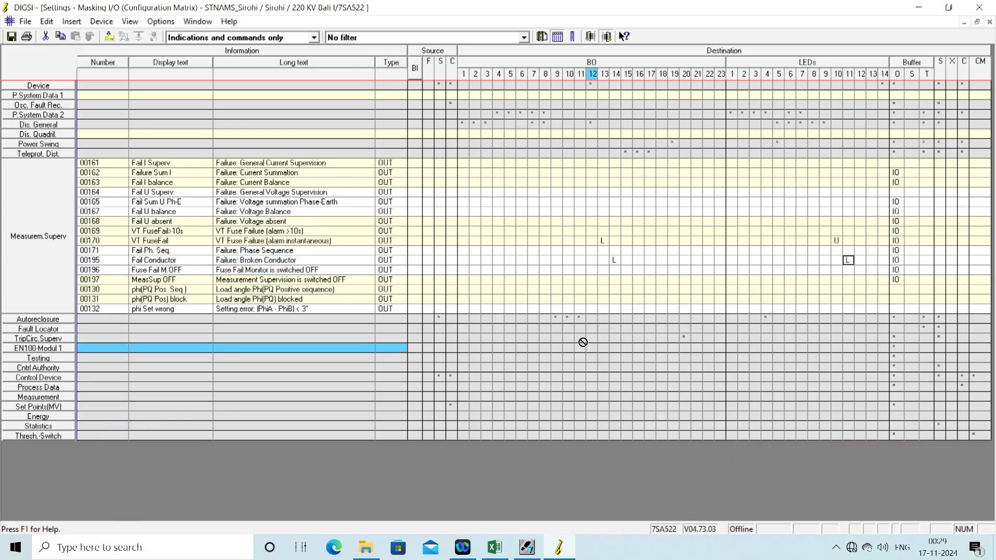
# - Consult the LED allocation sheet in Excel for the remaining LEDs and return to the DIGSI configuration matrix
pyautogui.click(494, 547)
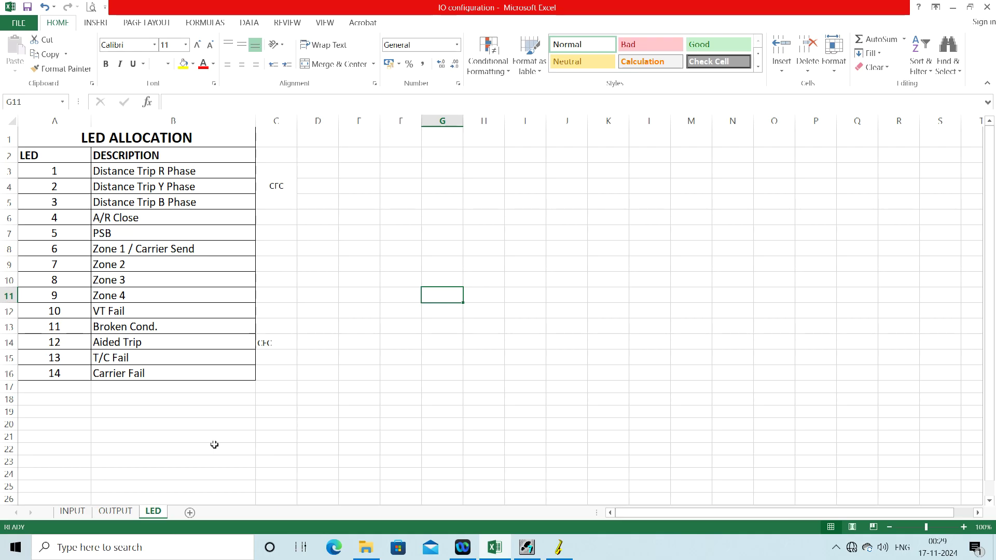
pyautogui.click(560, 550)
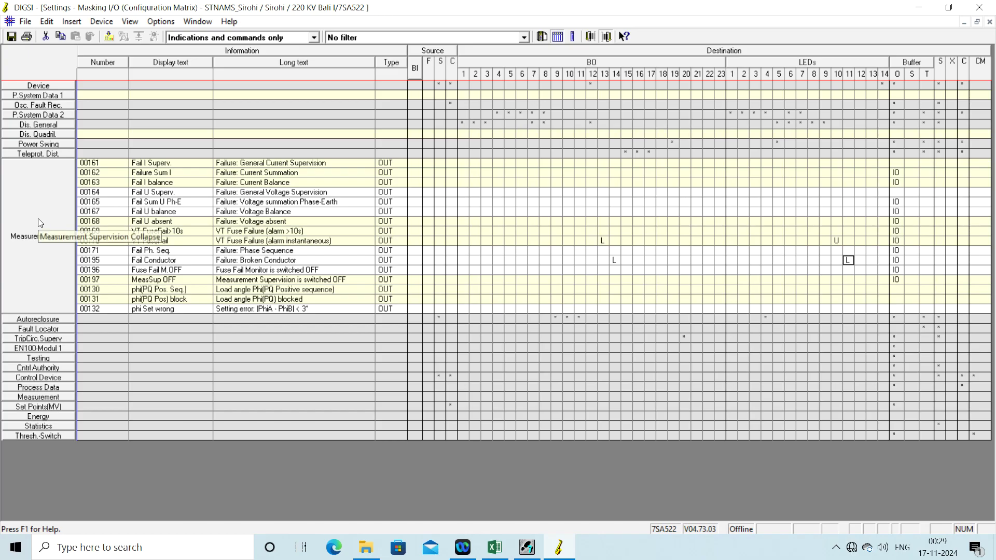
# - Check the LED allocation sheet in Excel, and in the Teleprot. Dist. group assign Dis.T.Carr.Fail (04055) to LED 14 as L (Latched)
pyautogui.doubleClick(39, 232)
pyautogui.doubleClick(30, 154)
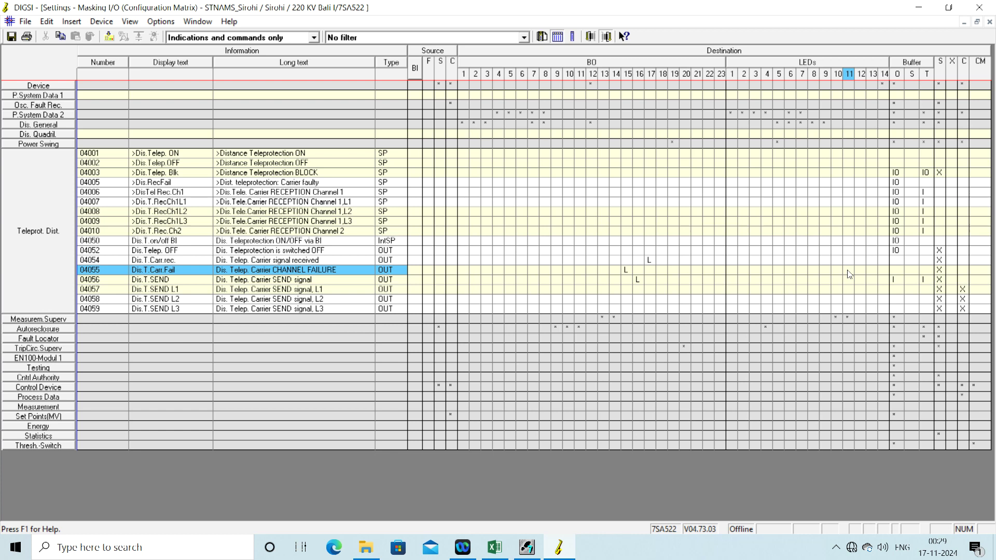
pyautogui.click(492, 551)
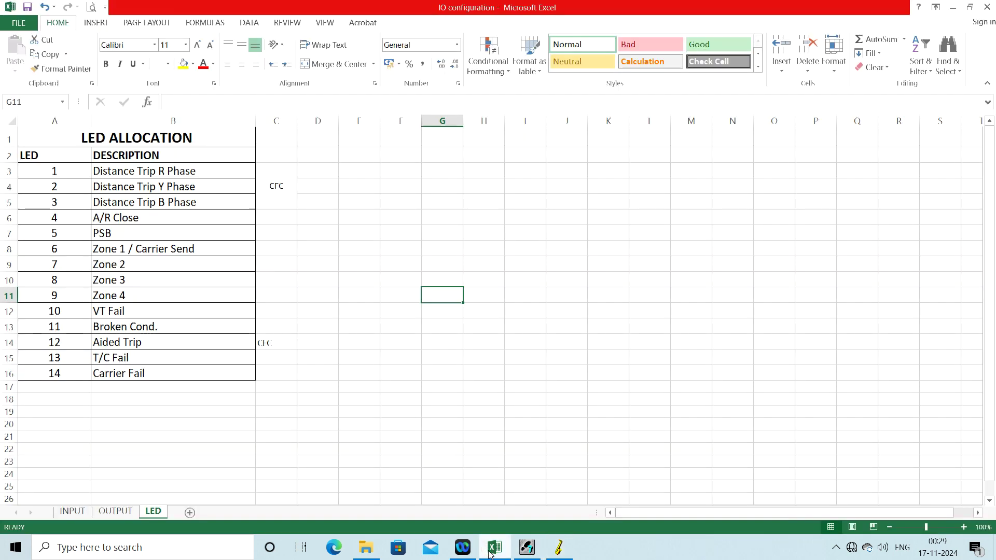
pyautogui.click(490, 553)
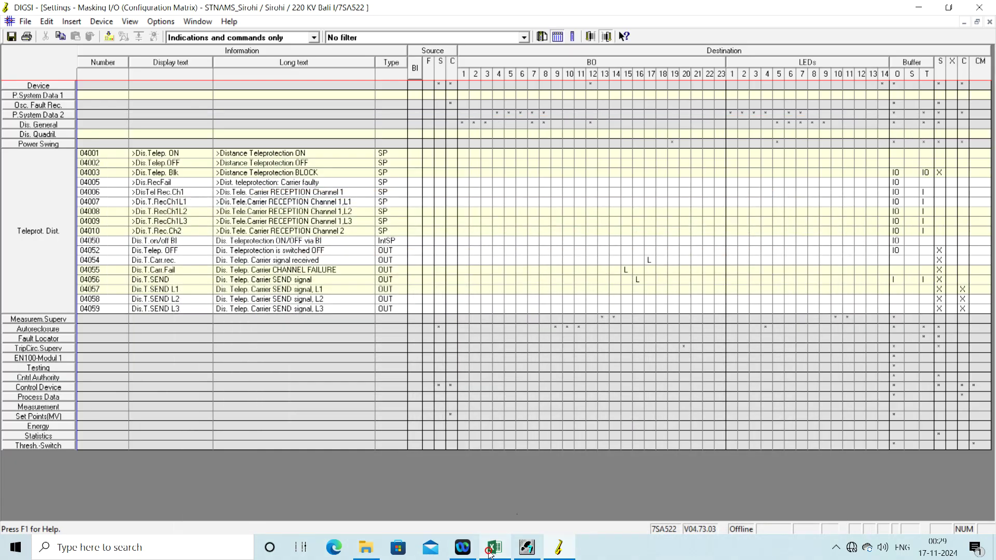
pyautogui.click(883, 272)
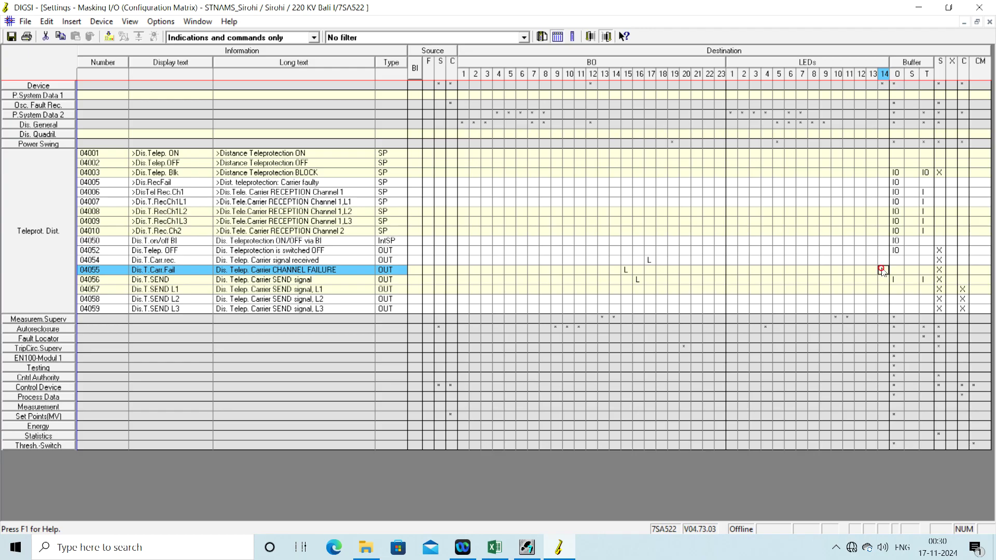
pyautogui.click(882, 270)
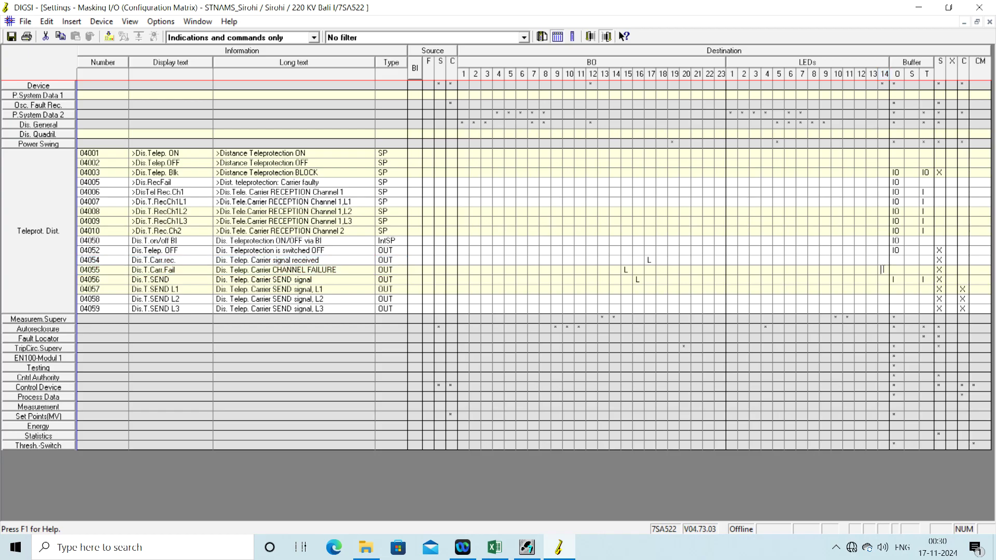
pyautogui.click(861, 270)
pyautogui.click(885, 271)
pyautogui.click(886, 275)
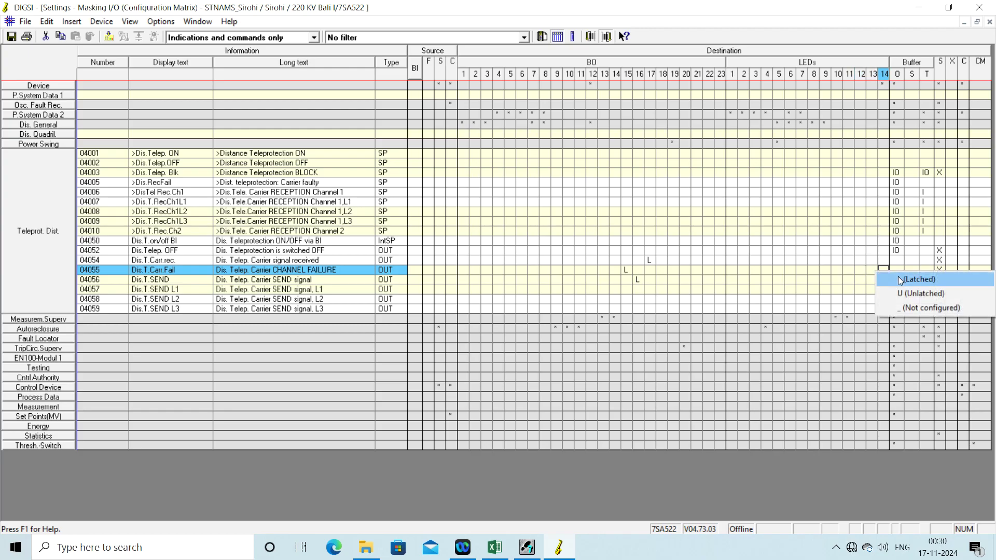
pyautogui.click(898, 276)
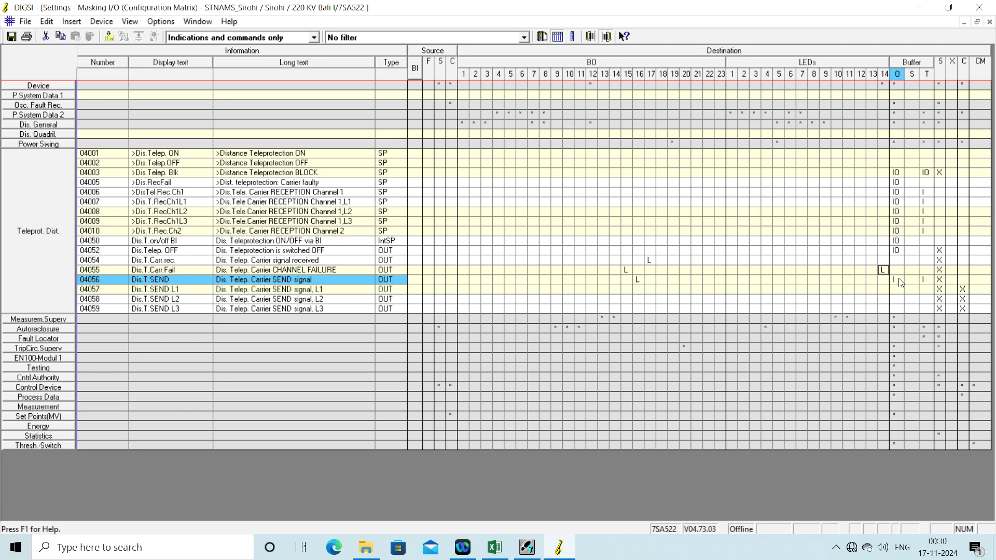
pyautogui.click(884, 272)
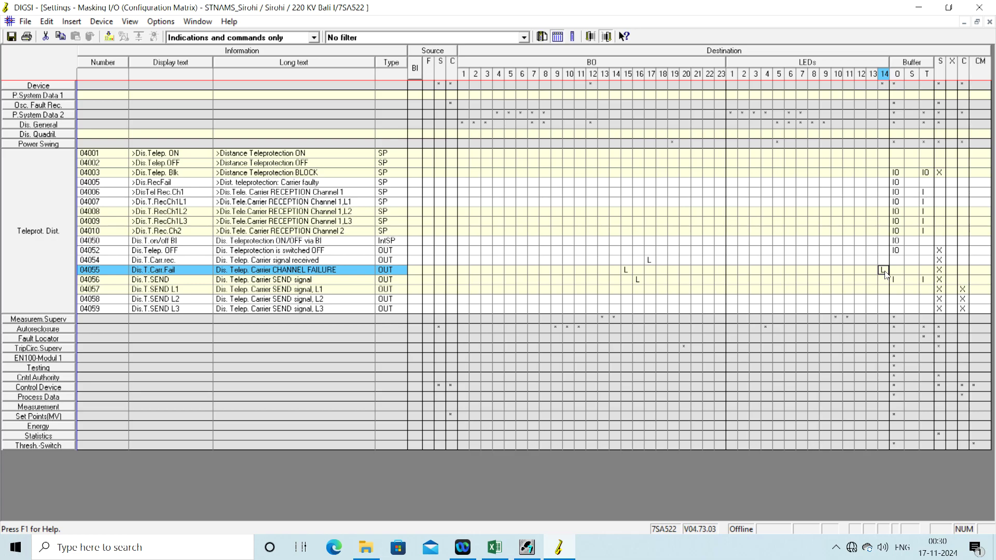
pyautogui.click(884, 264)
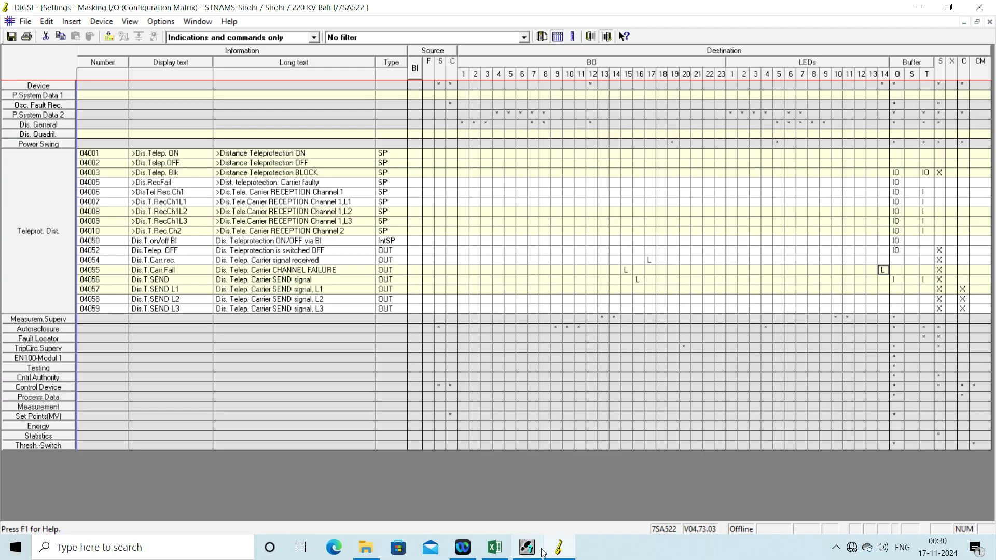
# - Consult the Excel LED allocation sheet again and assign the Dis.T.SEND signal (04056) to LED 6 as L (Latched)
pyautogui.click(560, 553)
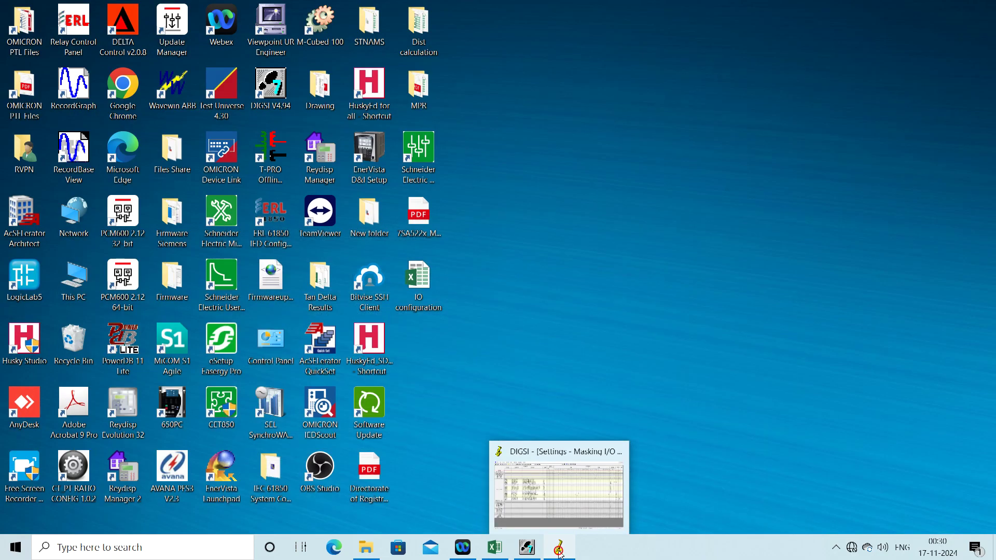
pyautogui.click(560, 553)
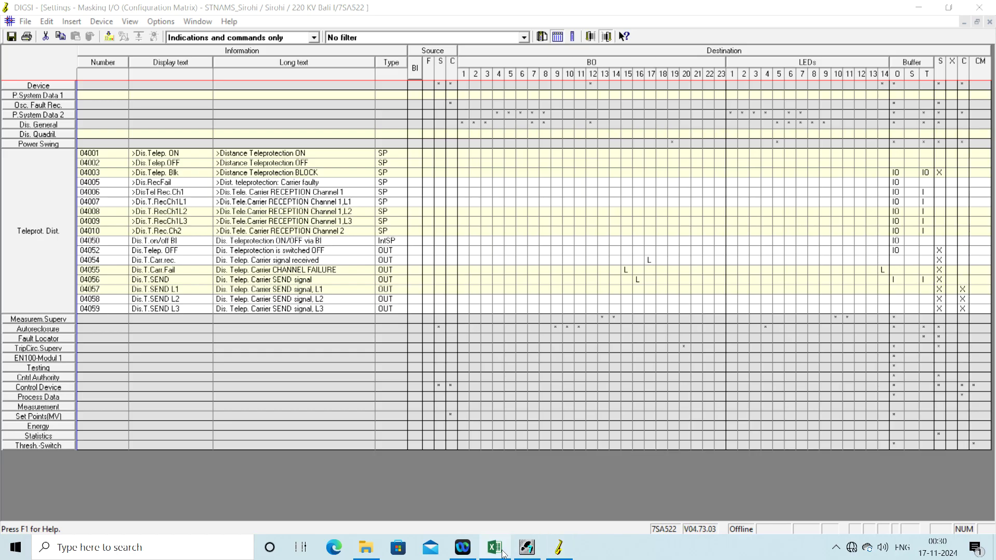
pyautogui.click(494, 547)
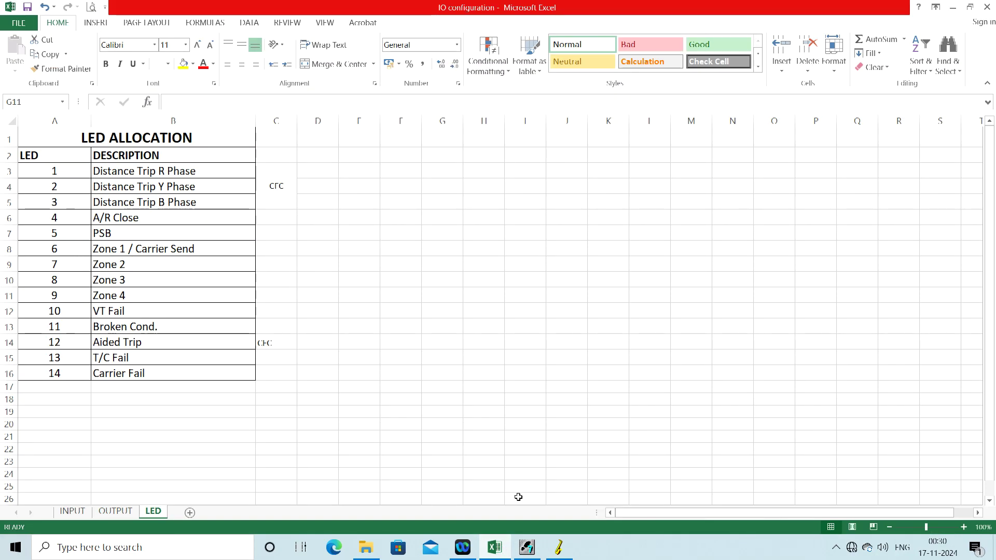
pyautogui.click(558, 547)
pyautogui.click(603, 283)
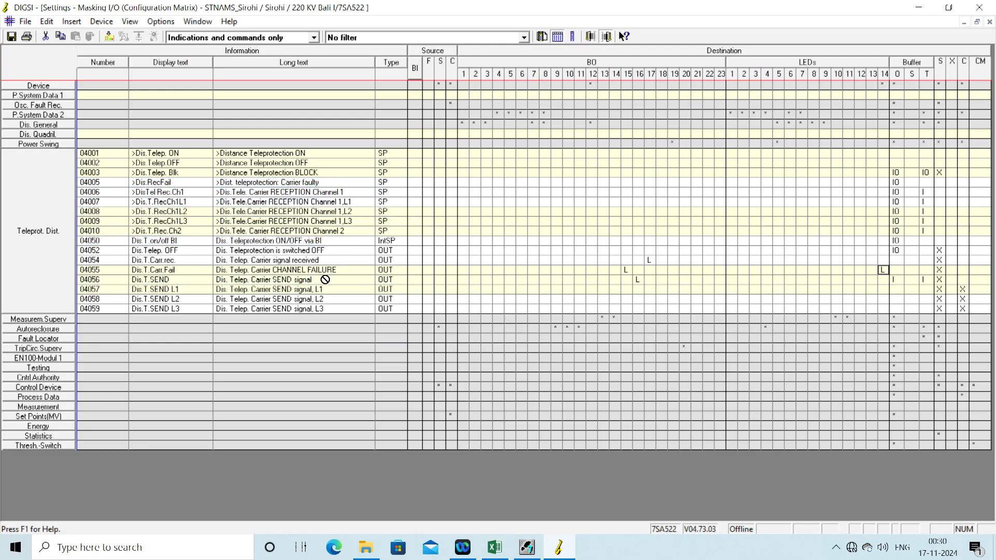
pyautogui.click(260, 281)
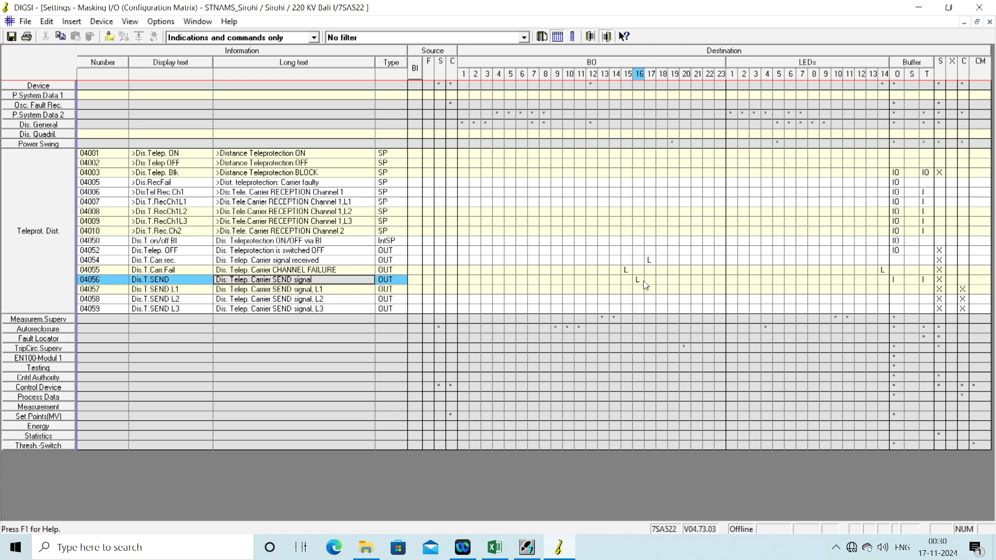
pyautogui.rightClick(790, 284)
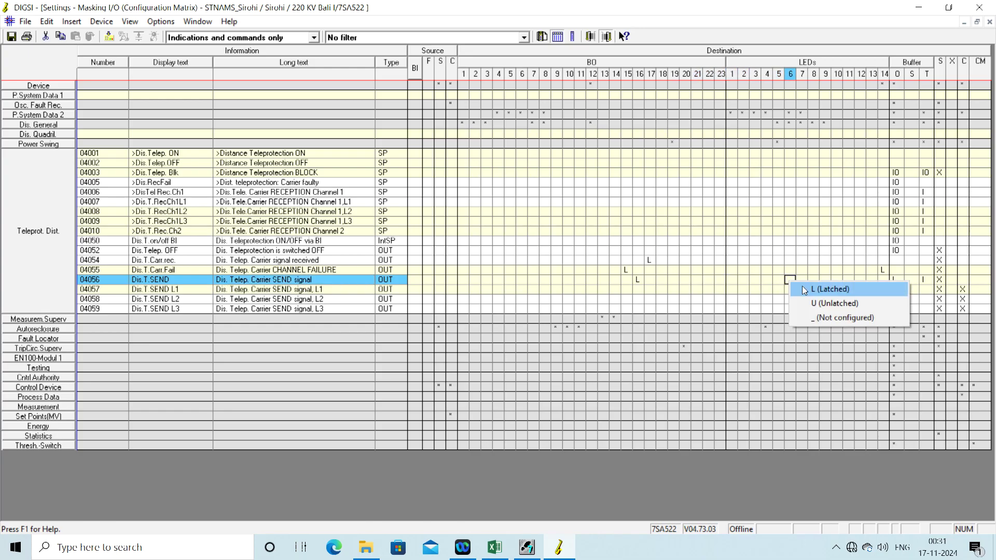
pyautogui.click(804, 290)
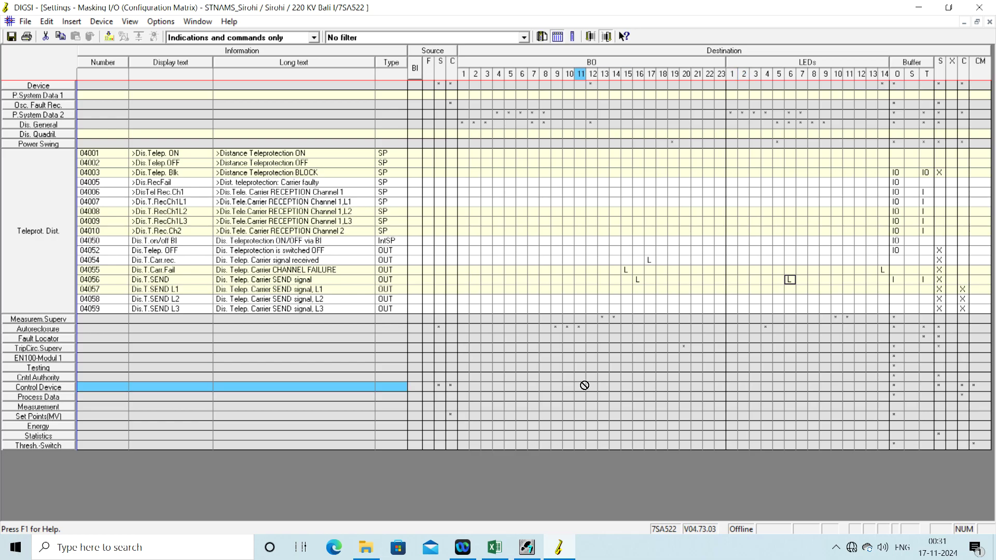
# - Assign FAIL: Trip cir. (06865) in the TripCirc.Superv group to LED 13 as L (Latched), and collapse the group
pyautogui.click(495, 547)
pyautogui.hotkey('alt', 'Tab')
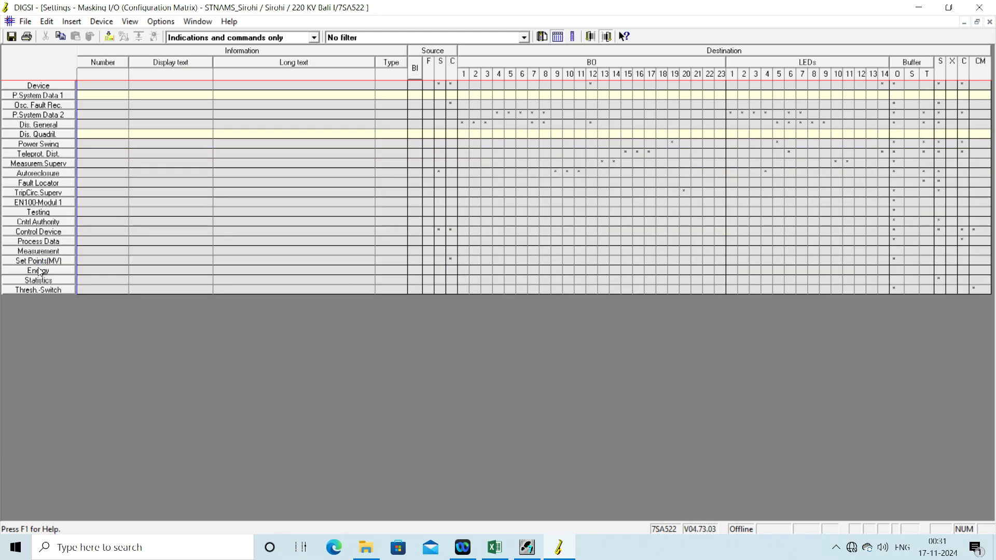
pyautogui.doubleClick(40, 263)
pyautogui.doubleClick(34, 195)
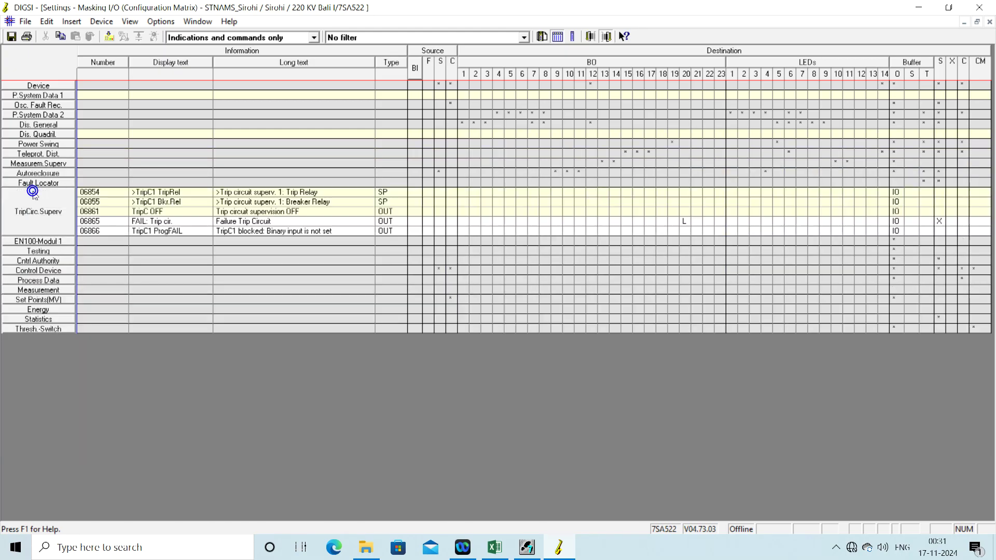
pyautogui.click(343, 220)
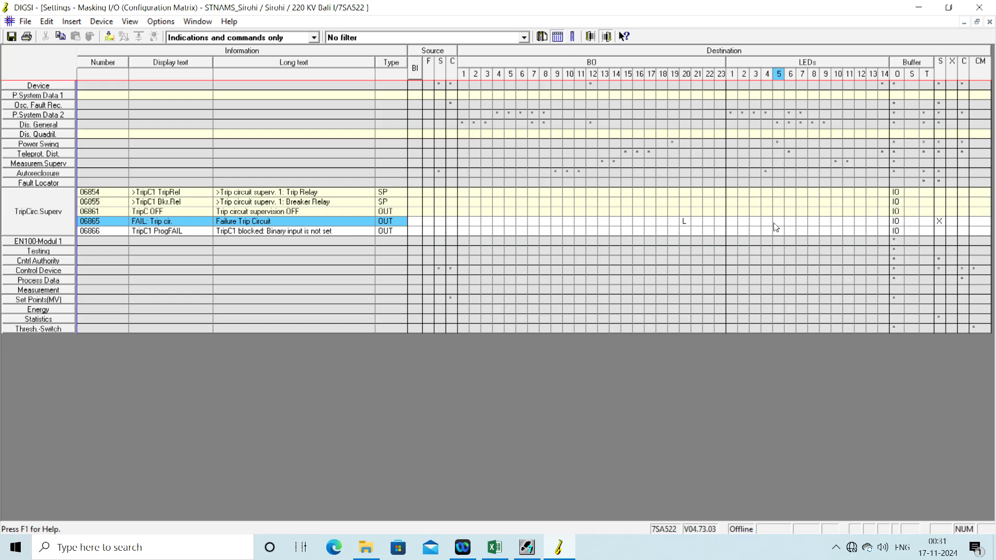
pyautogui.rightClick(869, 219)
pyautogui.click(885, 227)
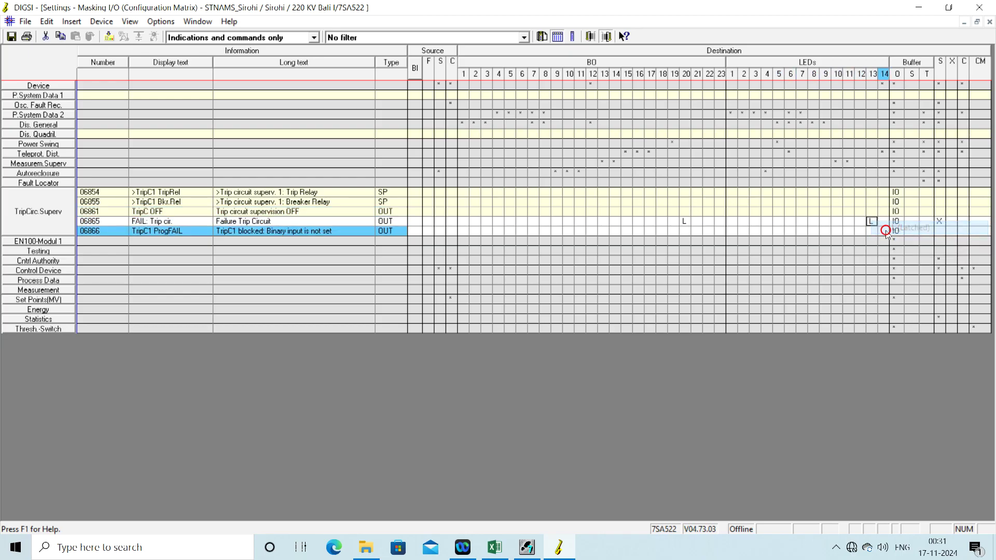
pyautogui.doubleClick(36, 213)
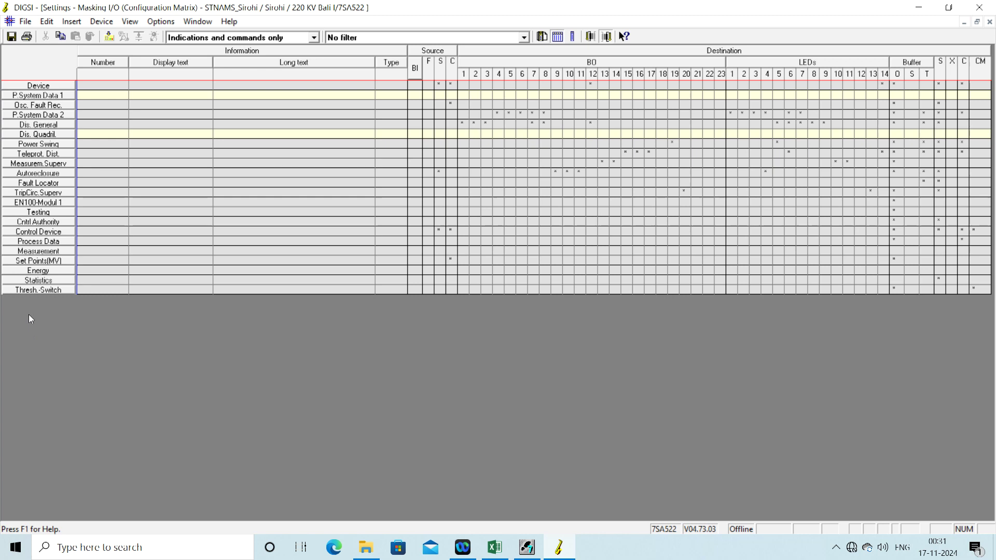
# - Insert a new group after Thresh.-Switch, keeping the default short text User-def. and long text User-defined group
pyautogui.rightClick(33, 289)
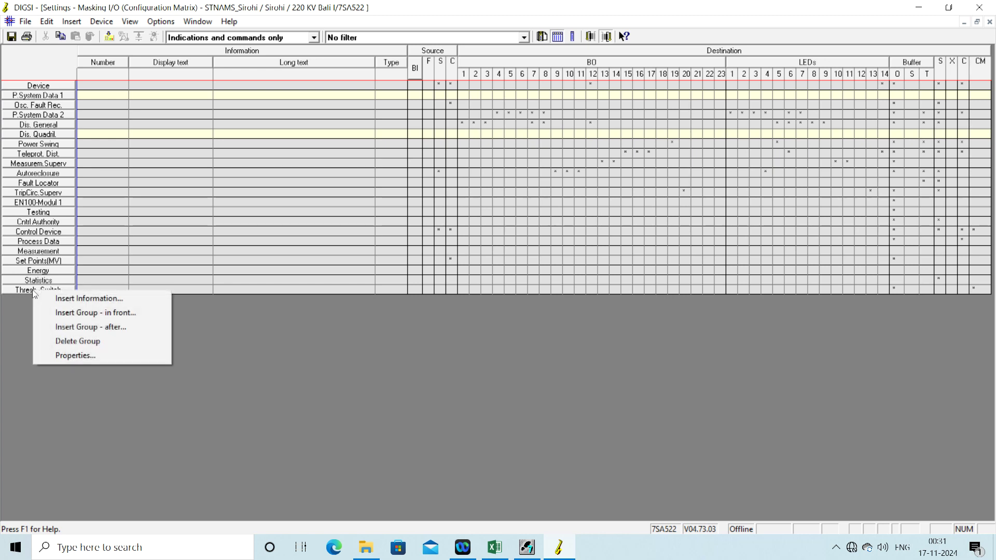
pyautogui.click(83, 327)
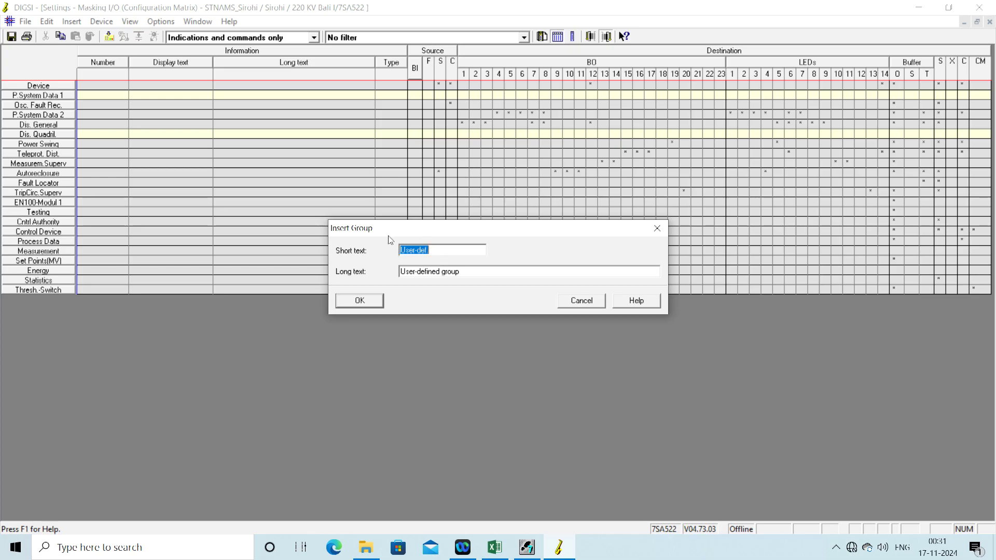
pyautogui.click(347, 306)
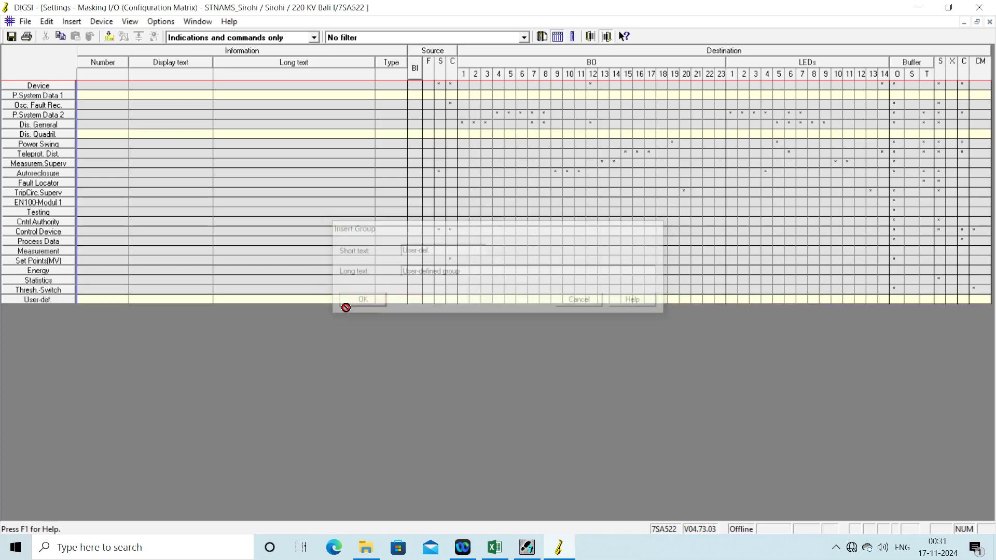
# - Add an ON/OFF (SP) single point annunciation from the Information catalog to the User-def. group
pyautogui.rightClick(93, 299)
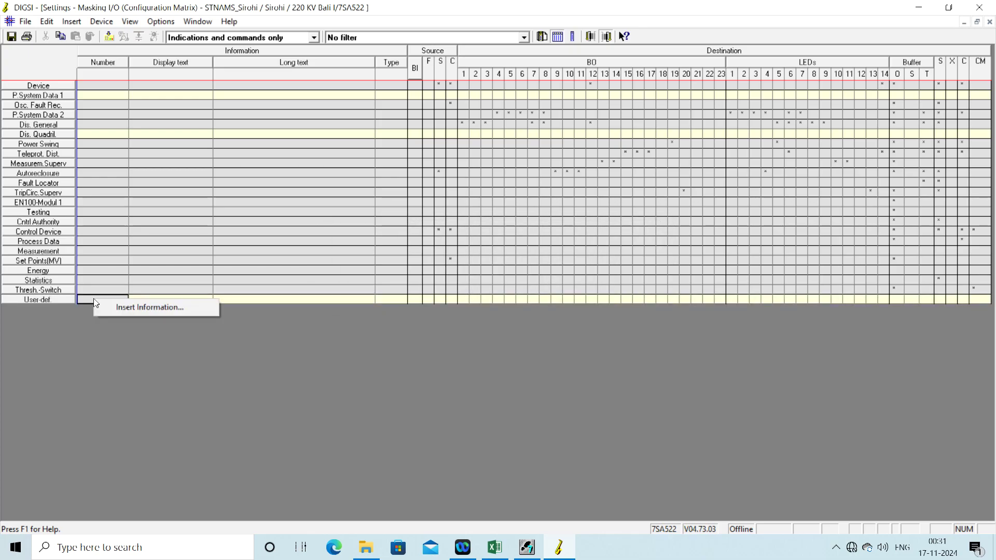
pyautogui.click(149, 296)
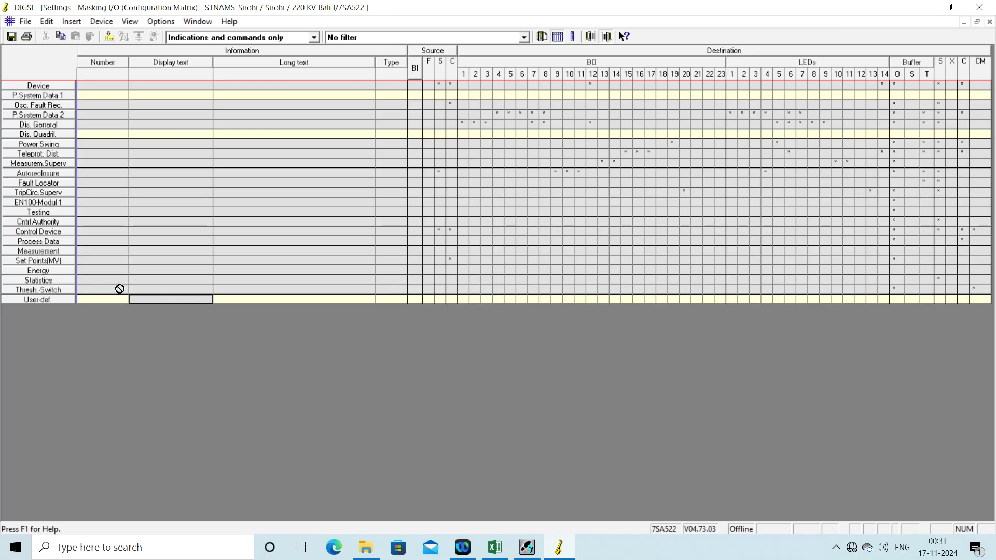
pyautogui.rightClick(107, 298)
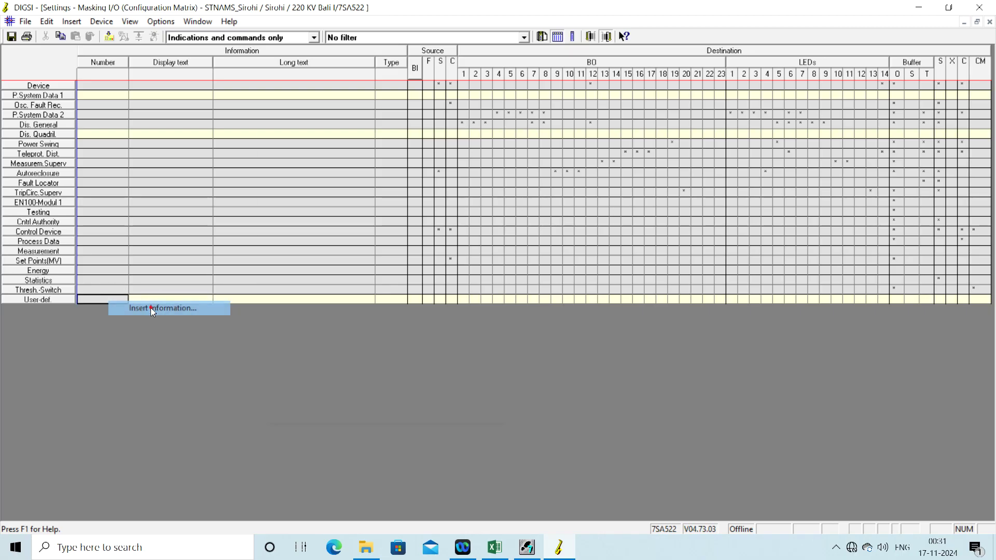
pyautogui.click(150, 307)
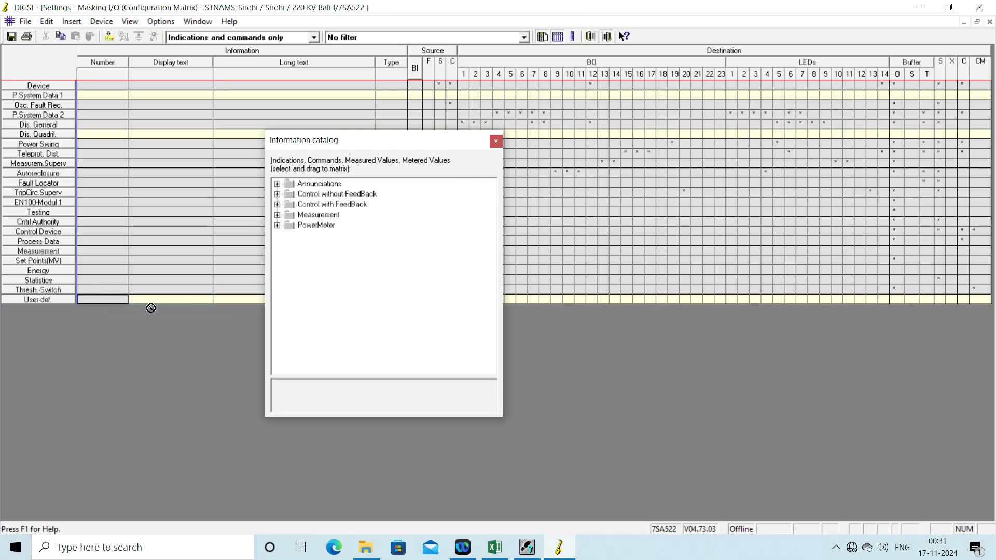
pyautogui.click(277, 184)
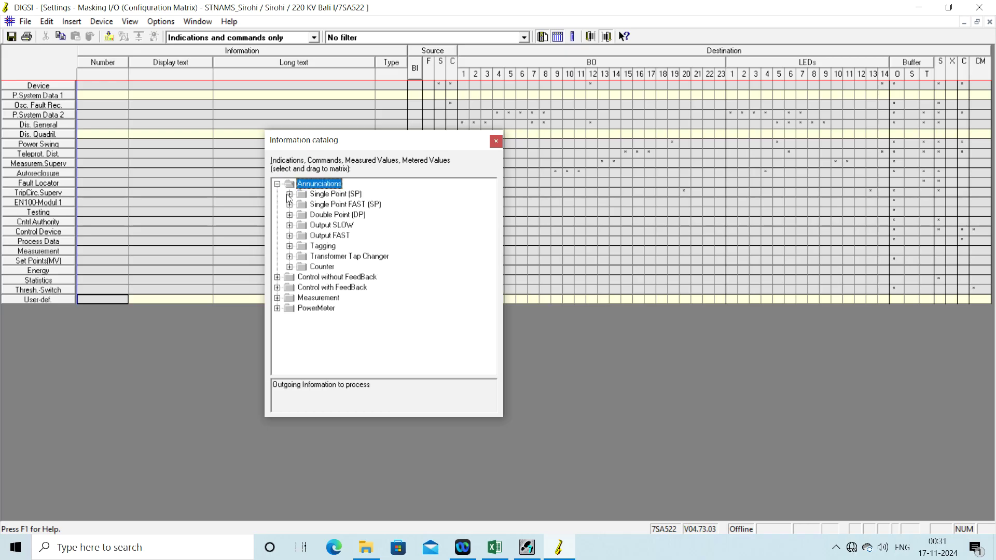
pyautogui.click(289, 195)
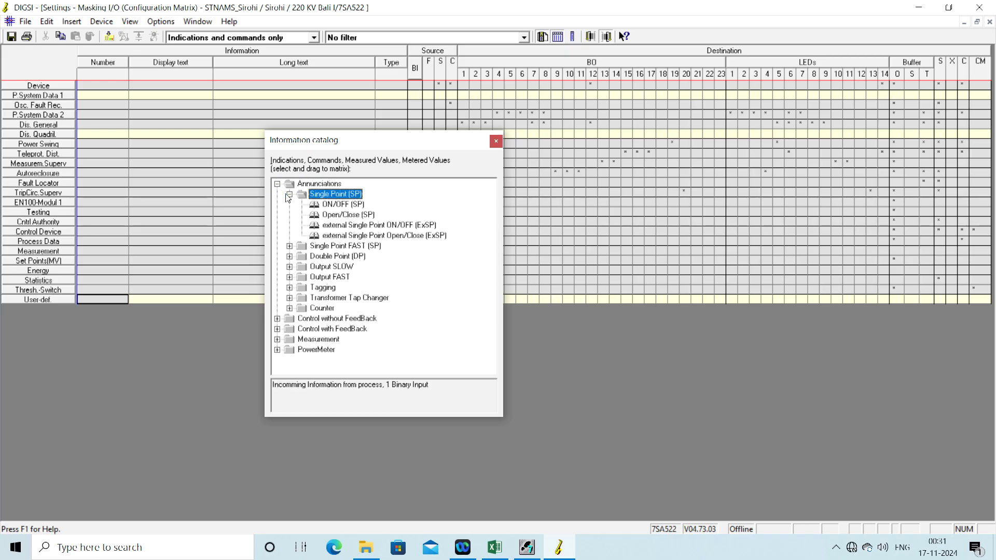
pyautogui.click(333, 205)
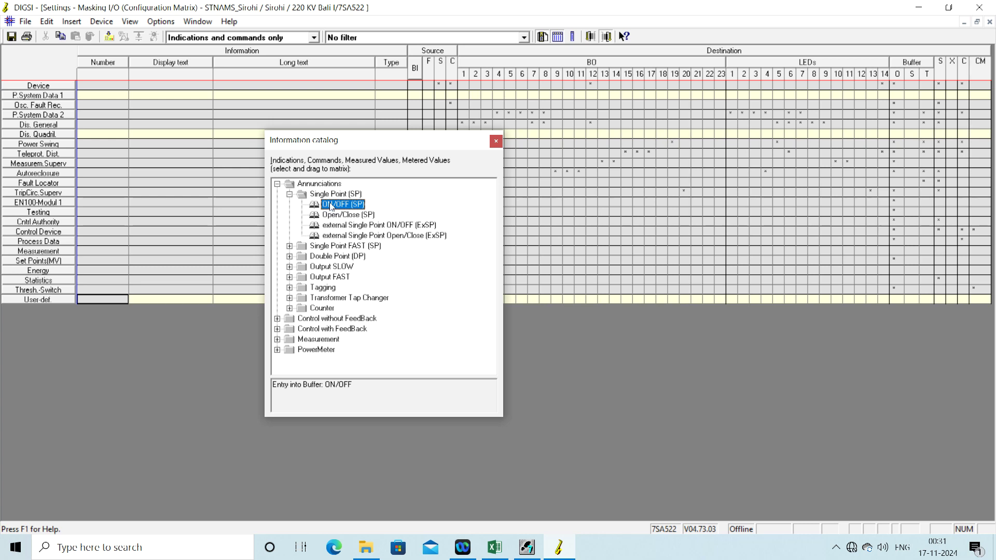
pyautogui.moveTo(331, 208); pyautogui.dragTo(94, 296)
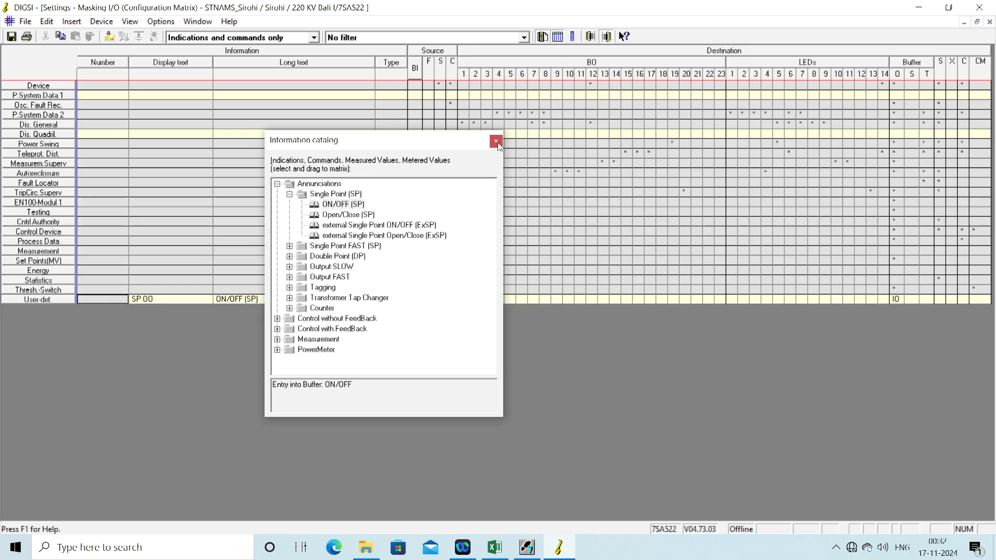
pyautogui.click(496, 142)
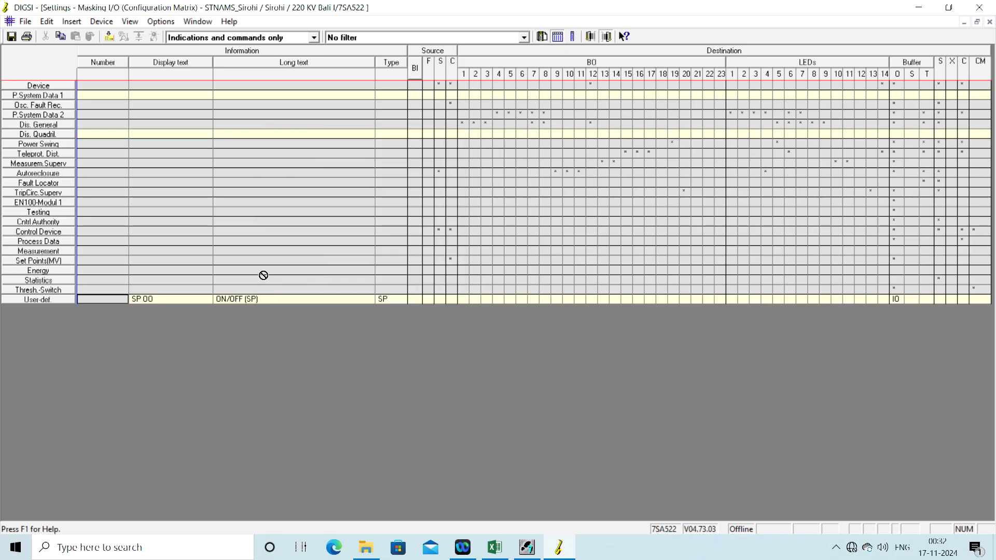
pyautogui.rightClick(100, 302)
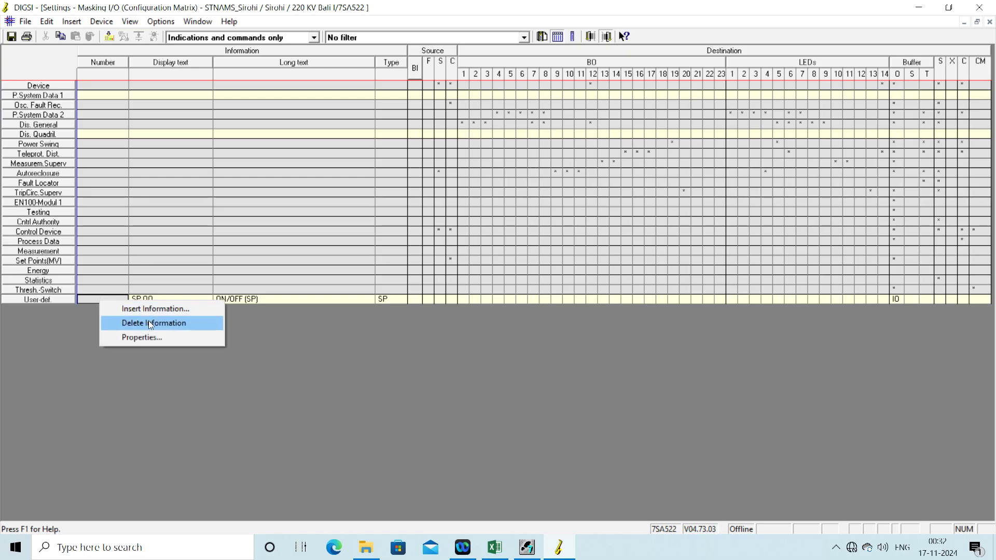
pyautogui.click(240, 350)
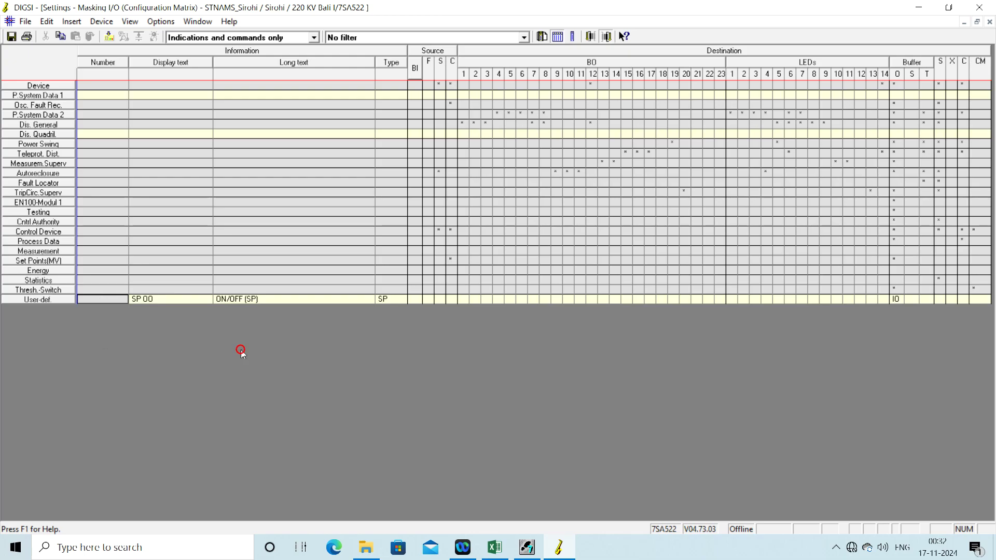
# - Add two more ON/OFF (SP) single point annunciations from the Information catalog to the User-def. group
pyautogui.rightClick(173, 297)
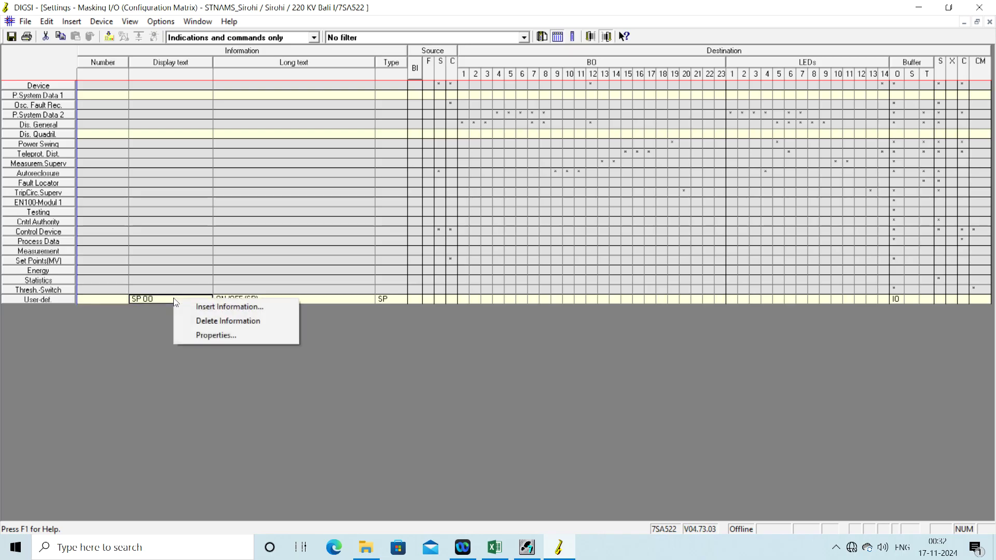
pyautogui.click(205, 306)
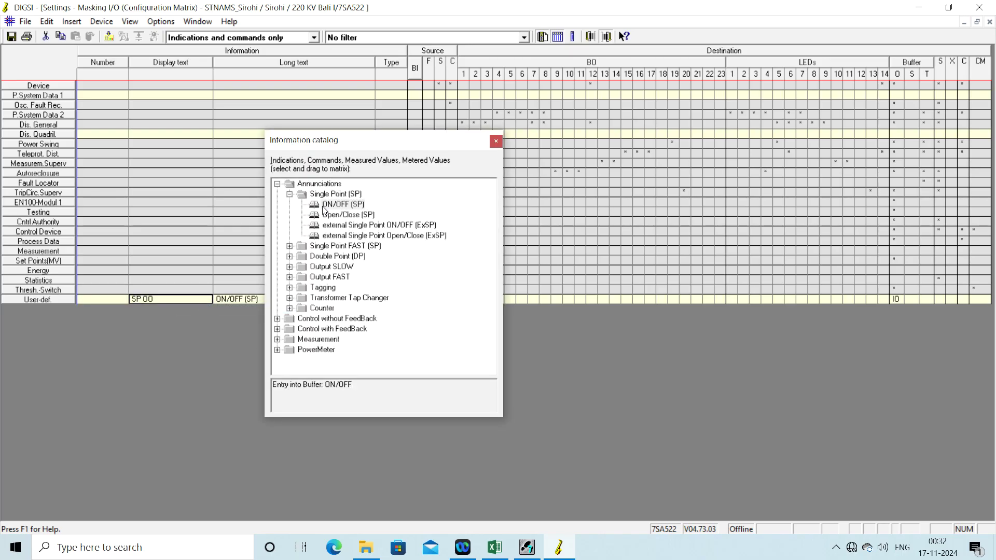
pyautogui.moveTo(339, 208); pyautogui.dragTo(174, 303)
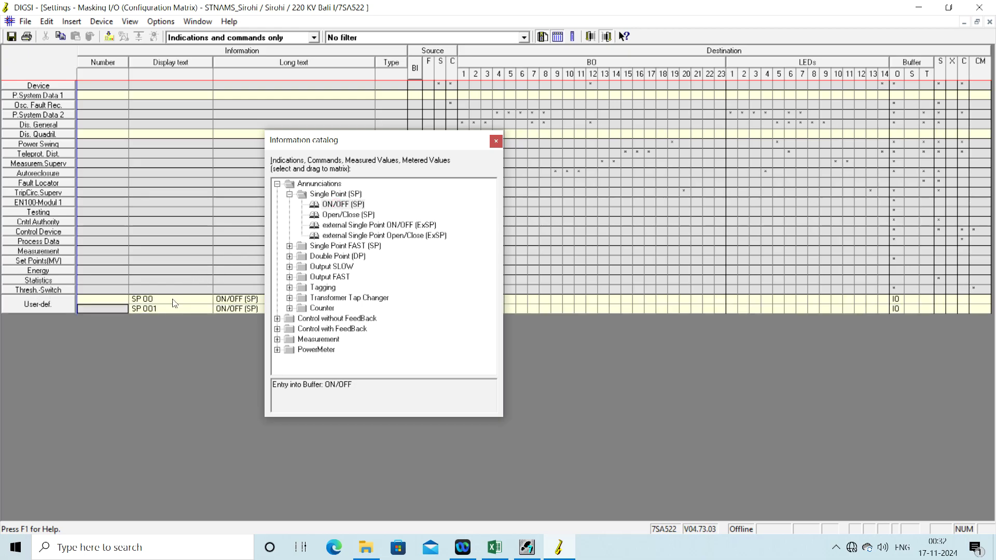
pyautogui.moveTo(356, 207); pyautogui.dragTo(185, 315)
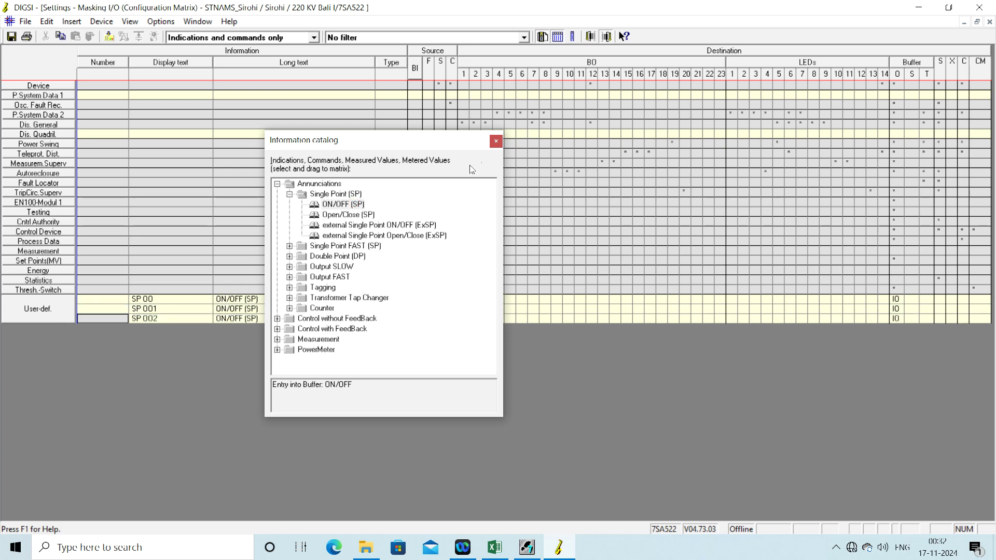
pyautogui.click(495, 141)
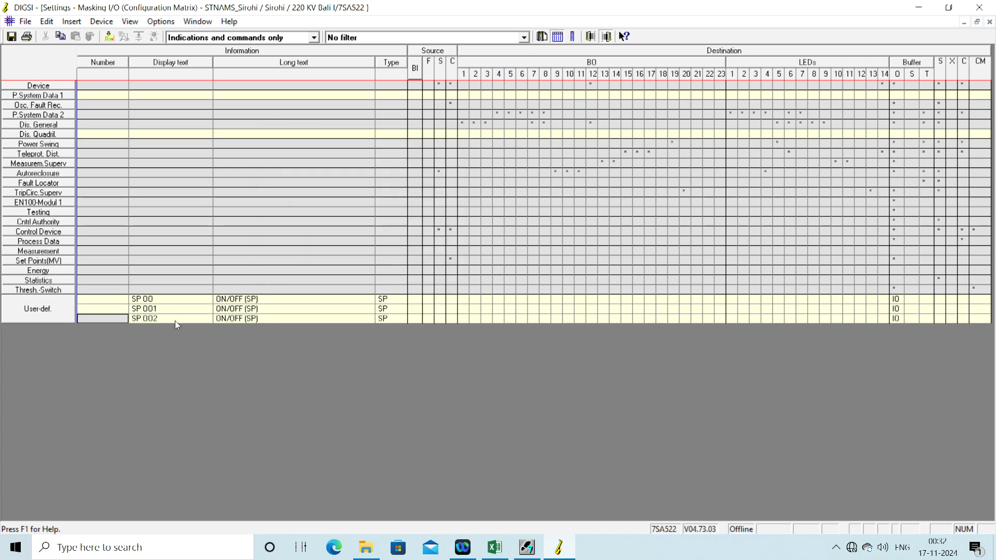
# - Examine the fault record and chatter blocking properties of the SP 00 annunciation, leaving them as they are
pyautogui.click(164, 299)
pyautogui.rightClick(164, 300)
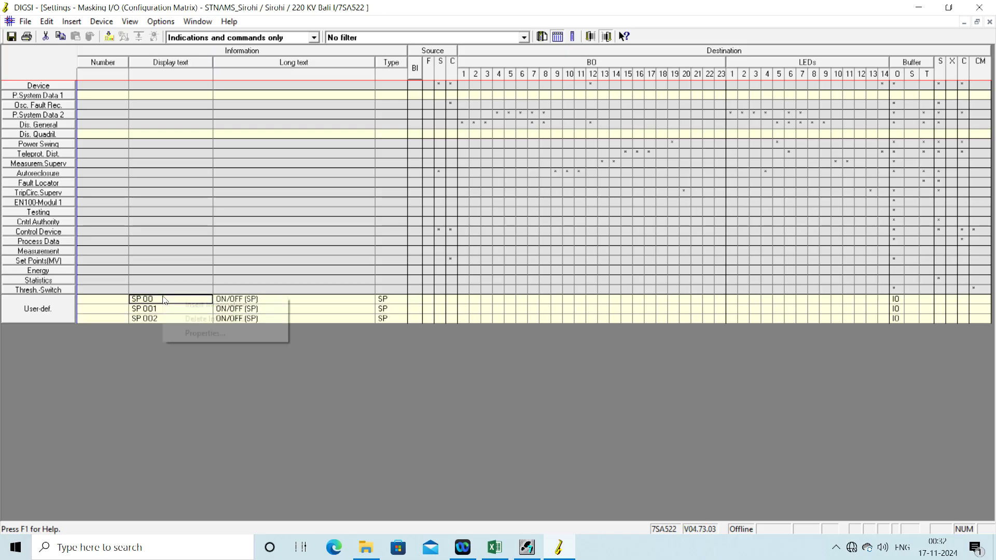
pyautogui.click(183, 333)
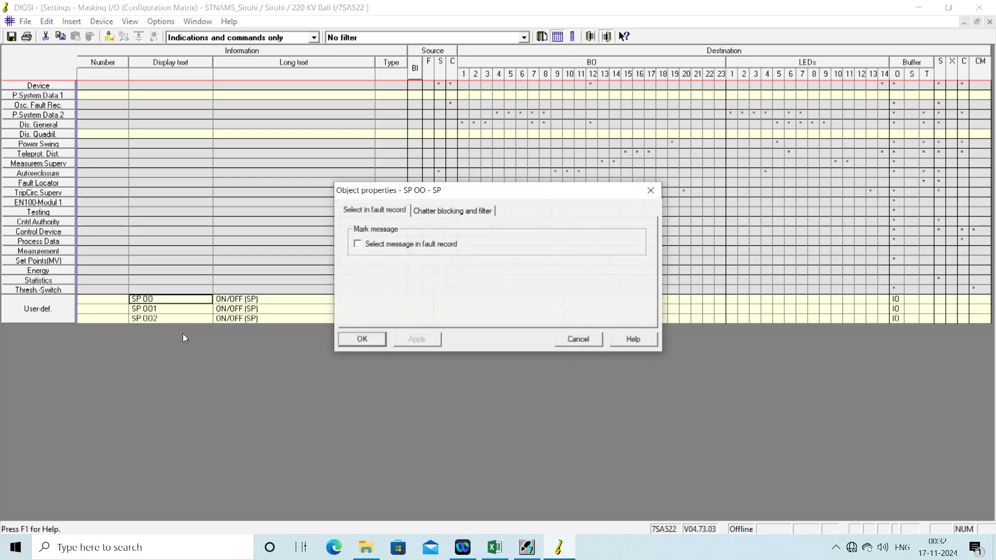
pyautogui.click(452, 212)
pyautogui.click(389, 212)
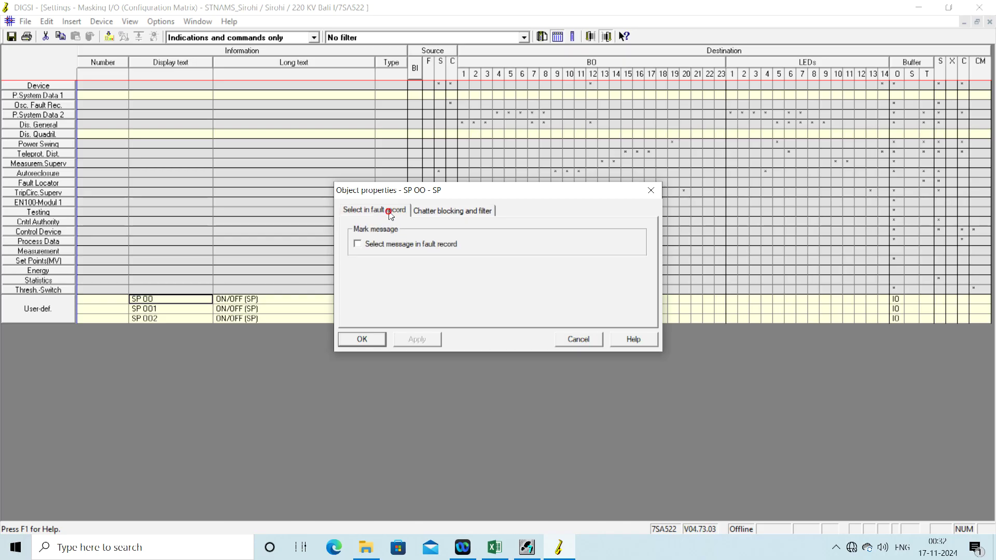
pyautogui.click(657, 189)
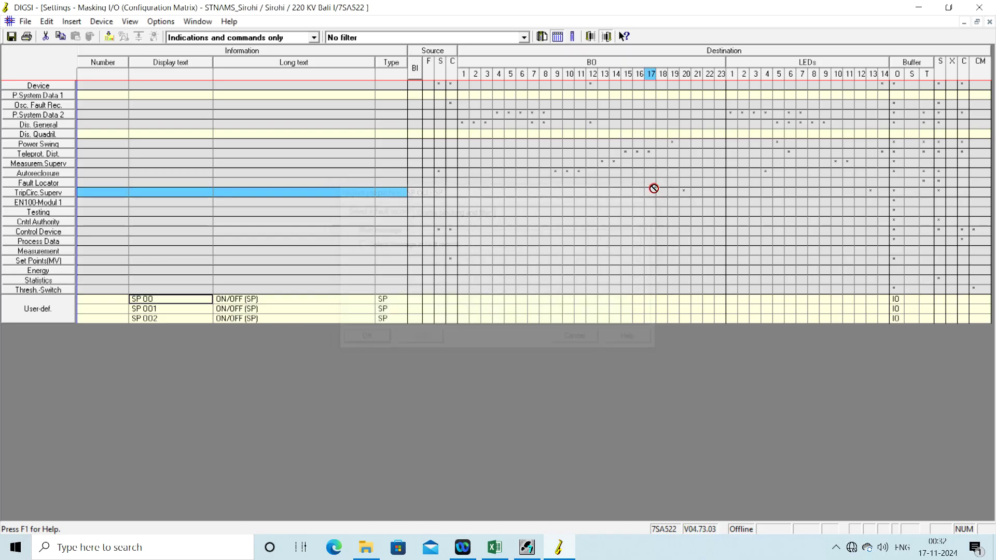
# - Consult the Excel LED allocation sheet and set the first user-defined annunciation's display text to R Ph Trip
pyautogui.click(158, 298)
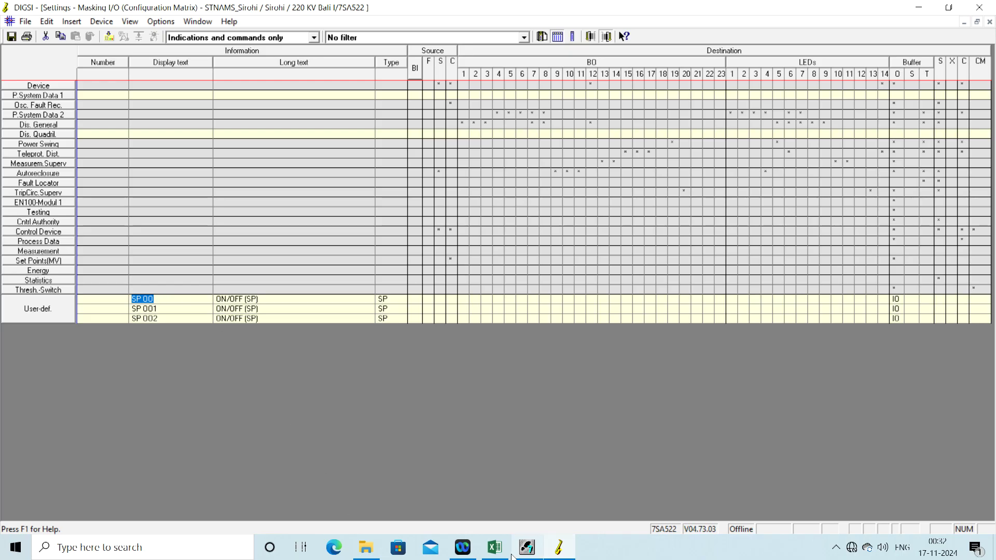
pyautogui.click(495, 547)
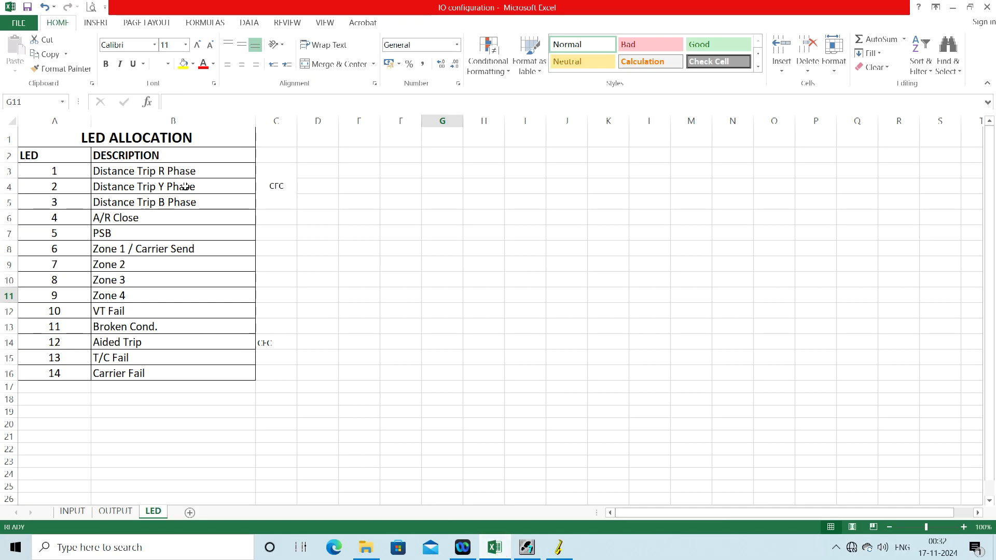
pyautogui.click(558, 547)
pyautogui.write('R Phase')
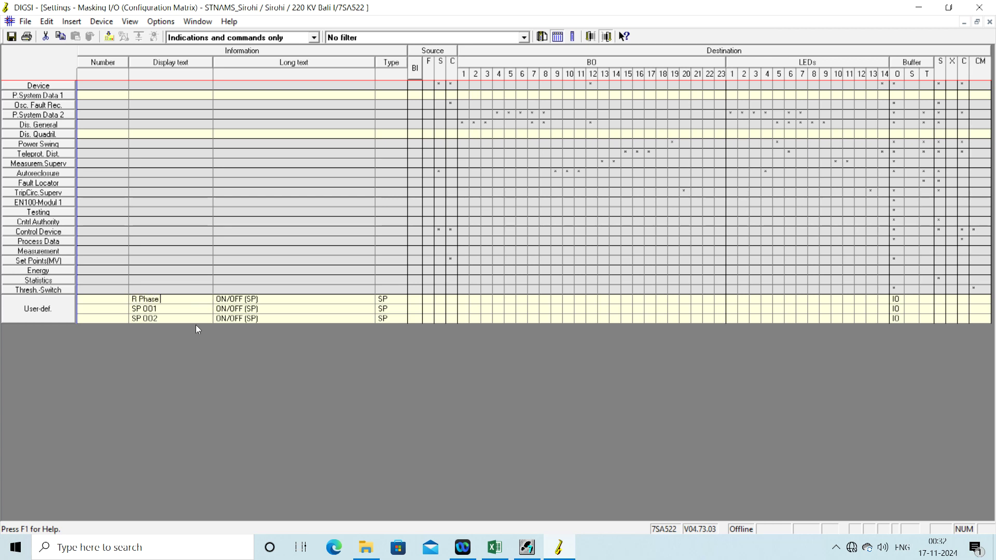
pyautogui.write(' Dist')
pyautogui.press('BackSpace')
pyautogui.press('BackSpace')
pyautogui.press('BackSpace')
pyautogui.press('BackSpace')
pyautogui.press('BackSpace')
pyautogui.press('BackSpace')
pyautogui.press('BackSpace')
pyautogui.write('Trip')
# - Copy the R Ph Trip display text to the other two user-defined annunciations and change them to Y Ph Trip and B Ph Trip
pyautogui.moveTo(167, 300); pyautogui.dragTo(89, 292)
pyautogui.hotkey('ctrl', 'c')
pyautogui.click(161, 311)
pyautogui.hotkey('ctrl', 'v')
pyautogui.write('1')
pyautogui.click(159, 317)
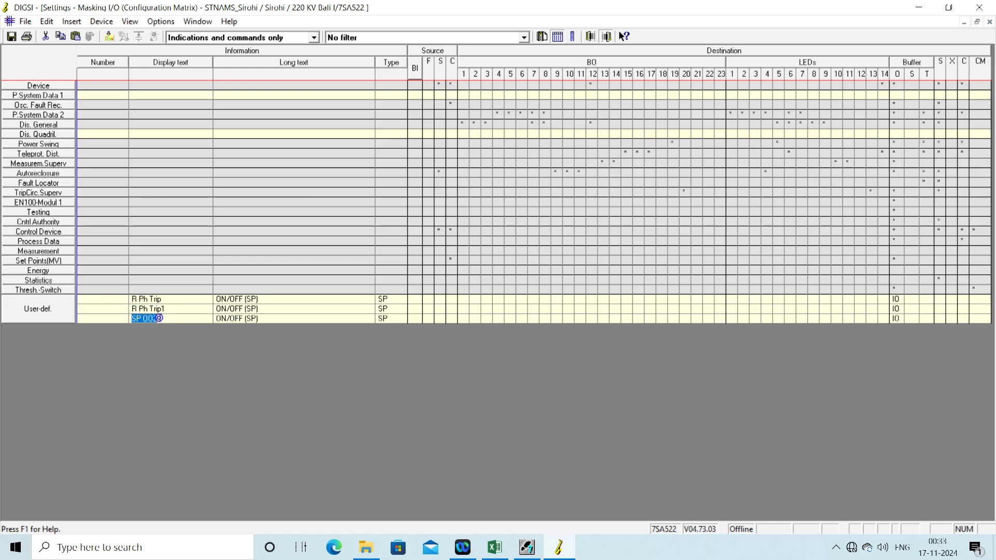
pyautogui.hotkey('ctrl', 'v')
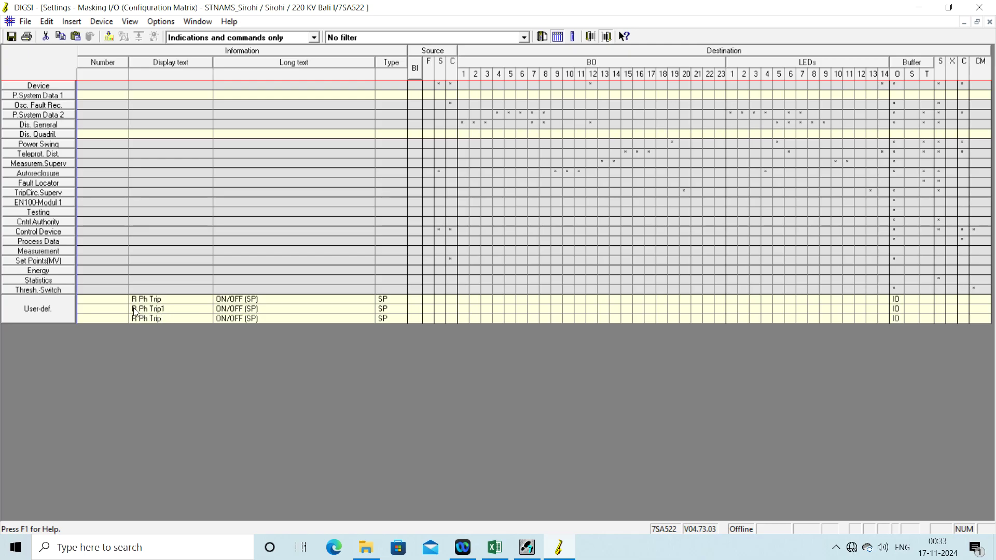
pyautogui.write('2')
pyautogui.press('BackSpace')
pyautogui.write('Y')
pyautogui.press('Delete')
pyautogui.click(134, 319)
pyautogui.press('Delete')
pyautogui.write('B')
pyautogui.press('BackSpace')
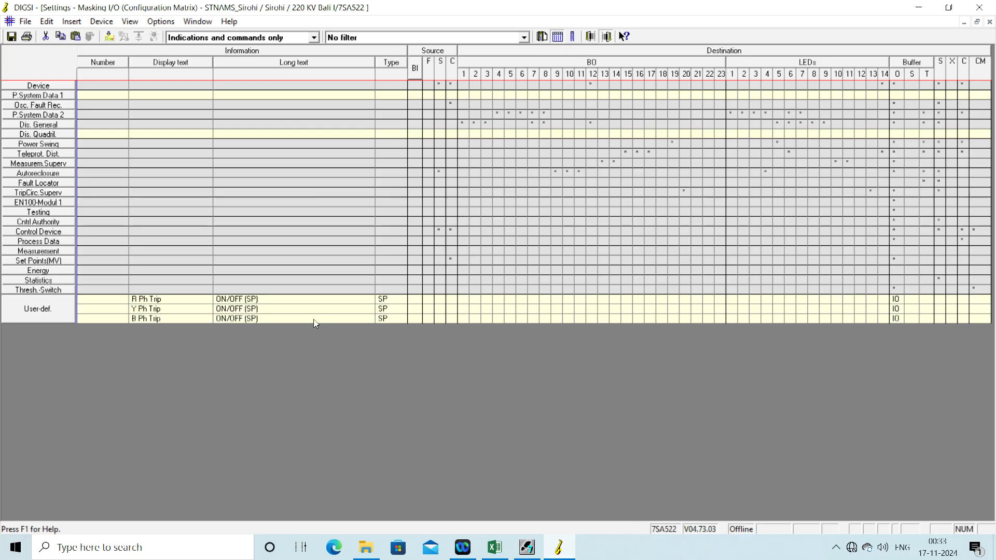
# - Set the long text of the R Ph Trip annunciation to R Phase Distance Trip
pyautogui.click(270, 300)
pyautogui.click(270, 300)
pyautogui.write('R Phase Distance Trip')
# - Copy that long text to the Y Ph Trip and B Ph Trip rows, changing it to Y Phase Distance Trip and B Phase Distance Trip
pyautogui.moveTo(291, 301); pyautogui.dragTo(181, 288)
pyautogui.hotkey('ctrl', 'c')
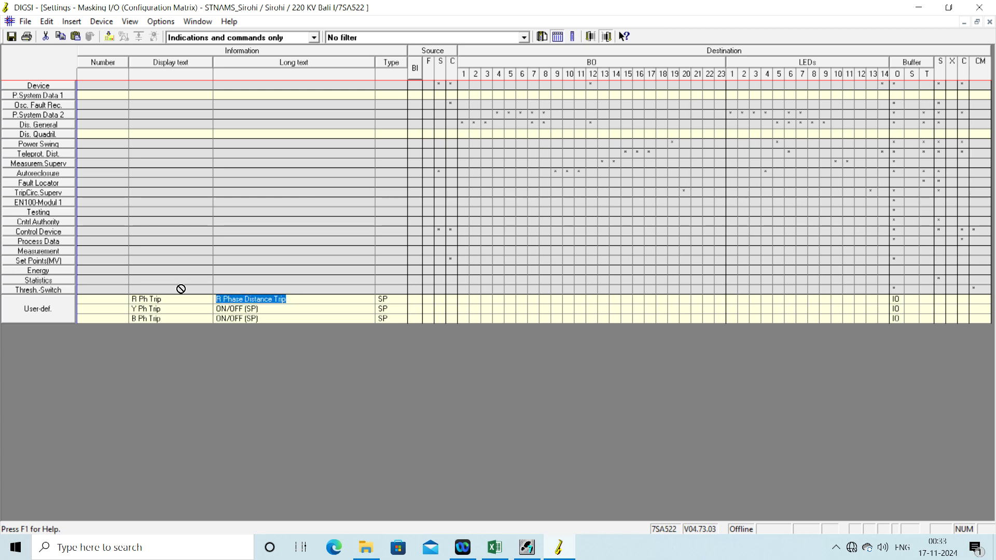
pyautogui.click(270, 311)
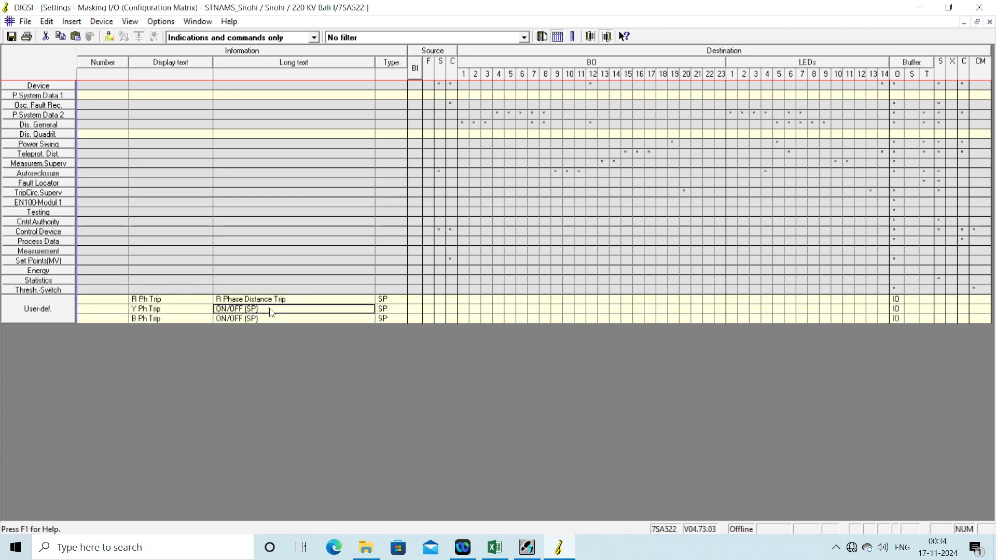
pyautogui.hotkey('ctrl', 'v')
pyautogui.click(273, 320)
pyautogui.hotkey('ctrl', 'v')
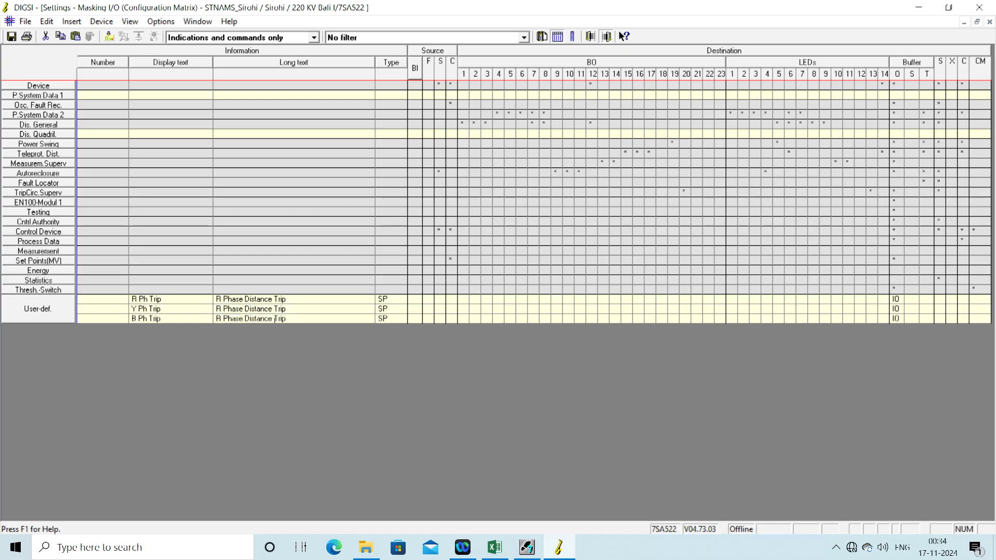
pyautogui.click(222, 310)
pyautogui.click(222, 309)
pyautogui.press('BackSpace')
pyautogui.press('BackSpace')
pyautogui.write('Y')
pyautogui.click(222, 319)
pyautogui.click(222, 319)
pyautogui.press('BackSpace')
pyautogui.press('BackSpace')
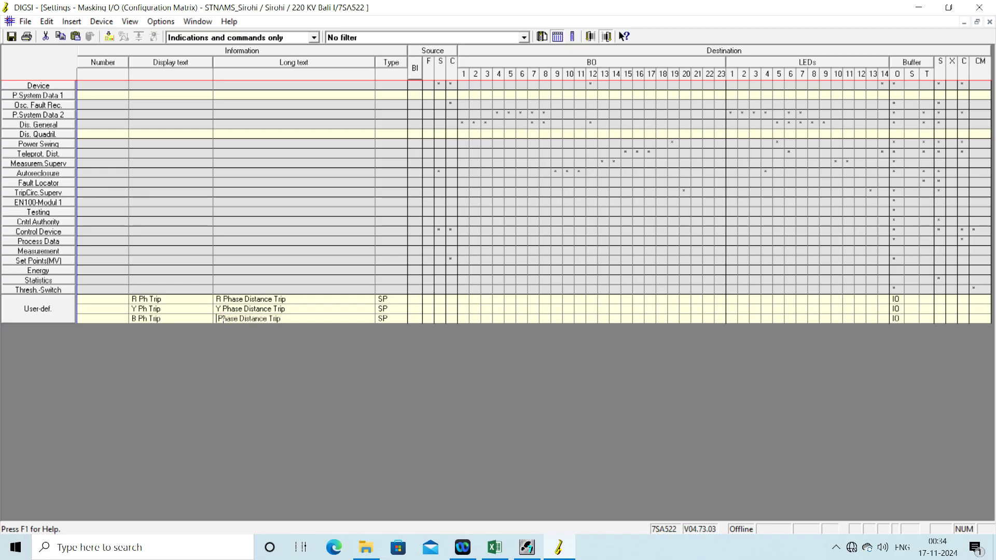
pyautogui.write('B')
pyautogui.press('End')
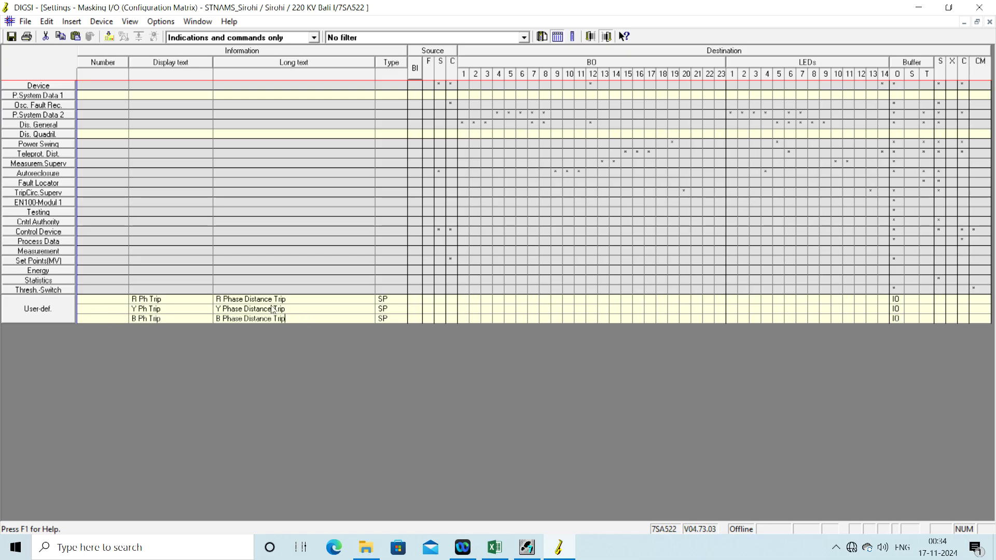
# - Add a fourth ON/OFF (SP) single point annunciation from the Information catalog below B Ph Trip
pyautogui.click(190, 318)
pyautogui.rightClick(189, 319)
pyautogui.click(260, 323)
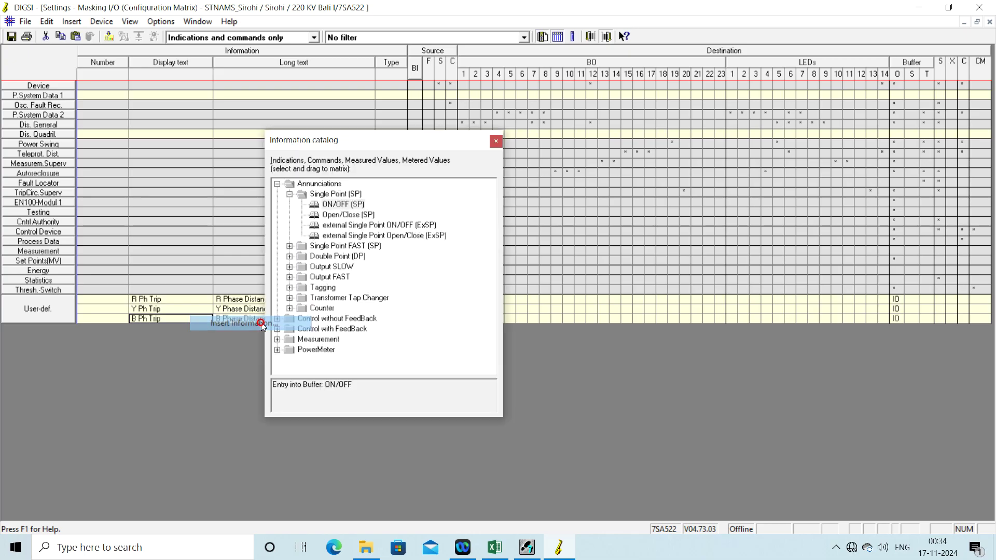
pyautogui.moveTo(327, 207); pyautogui.dragTo(167, 324)
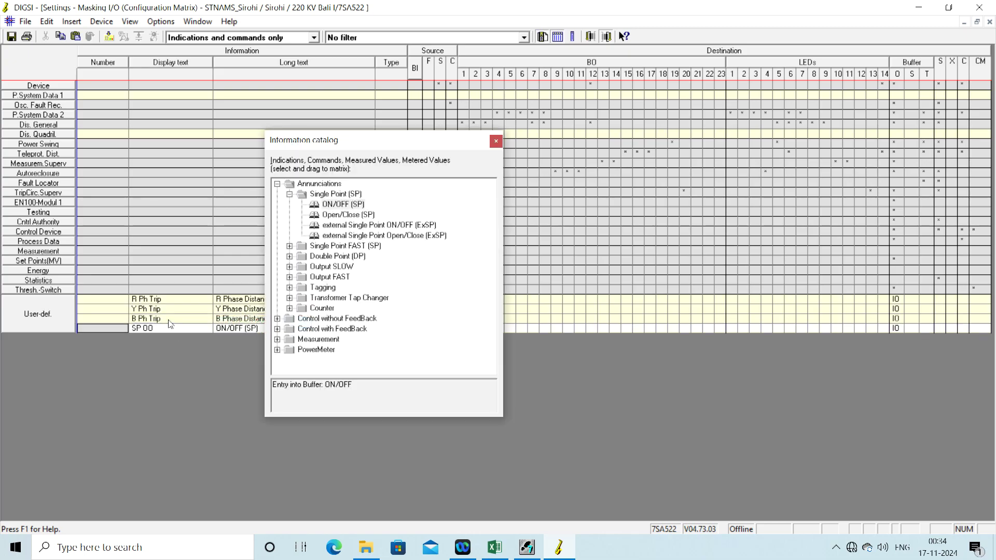
pyautogui.click(495, 141)
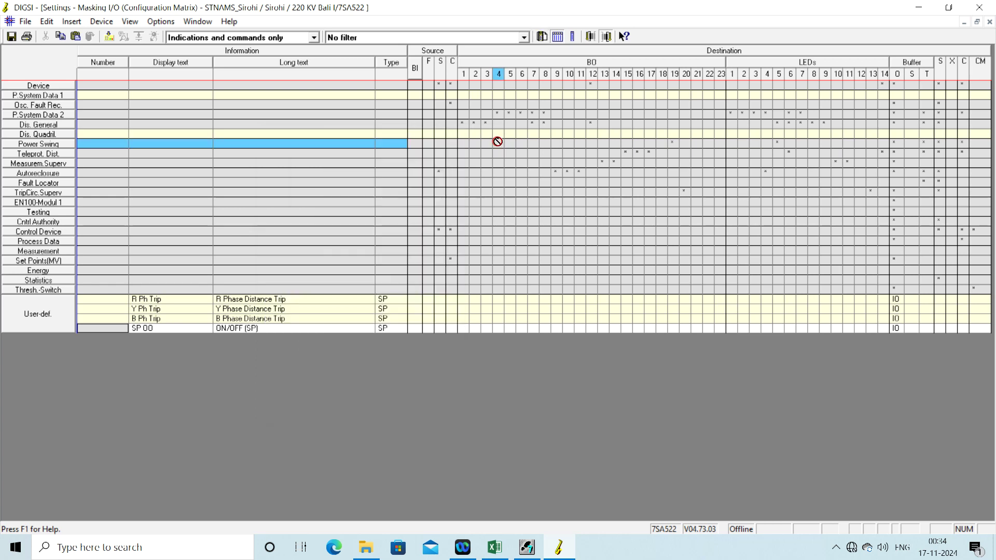
# - Set the new annunciation's display text to Aid Trip and its long text to Aided Trip
pyautogui.click(180, 332)
pyautogui.click(180, 331)
pyautogui.write('Aid')
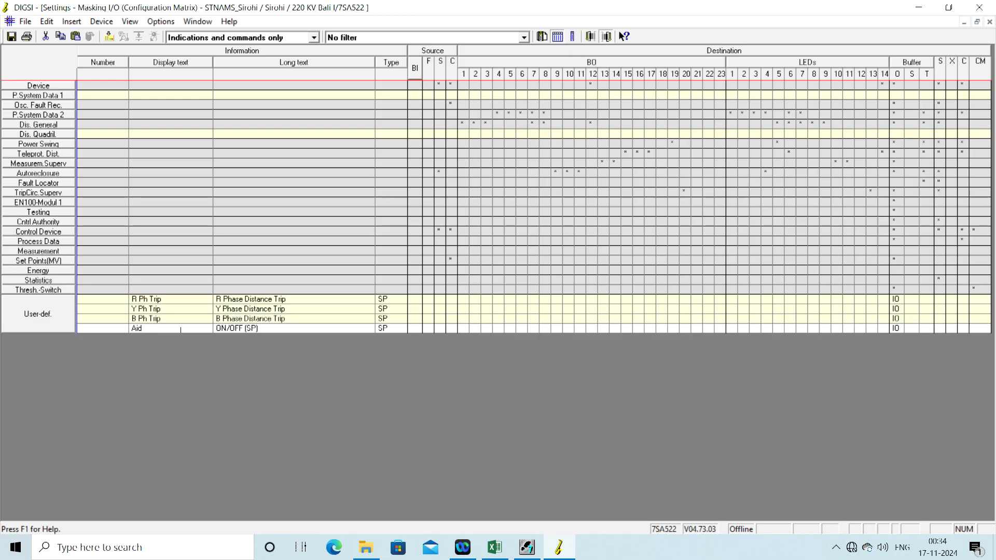
pyautogui.write(' Trip')
pyautogui.click(255, 332)
pyautogui.click(255, 332)
pyautogui.write('Aided Trip')
pyautogui.click(487, 321)
pyautogui.click(473, 328)
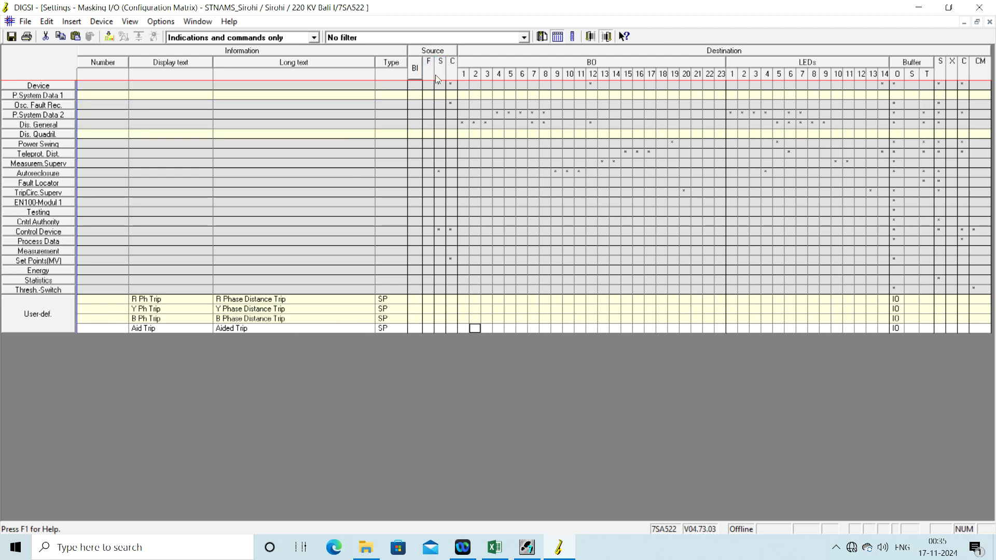
# - Expand and collapse the Source and BI columns to inspect them, and leave the BO destination columns collapsed
pyautogui.doubleClick(434, 50)
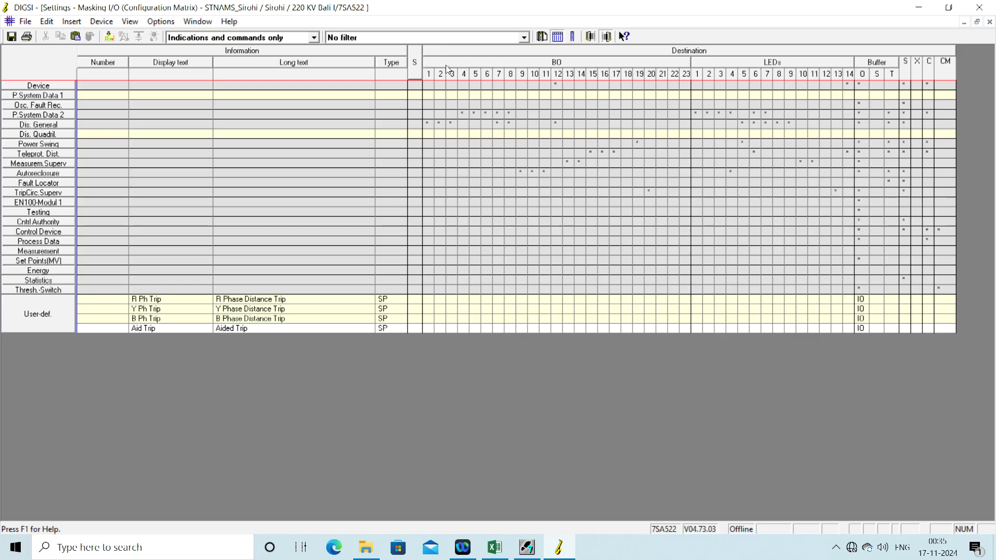
pyautogui.doubleClick(413, 64)
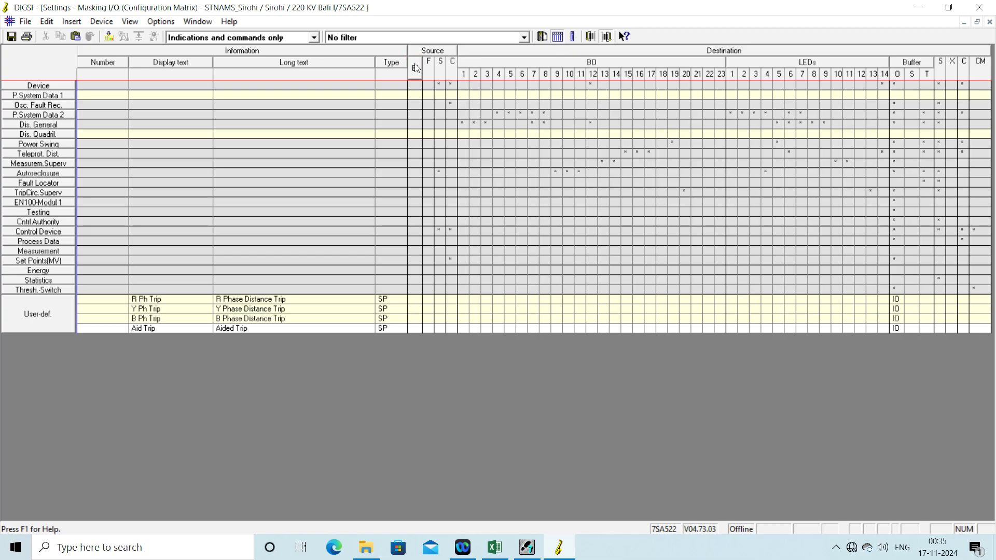
pyautogui.doubleClick(414, 65)
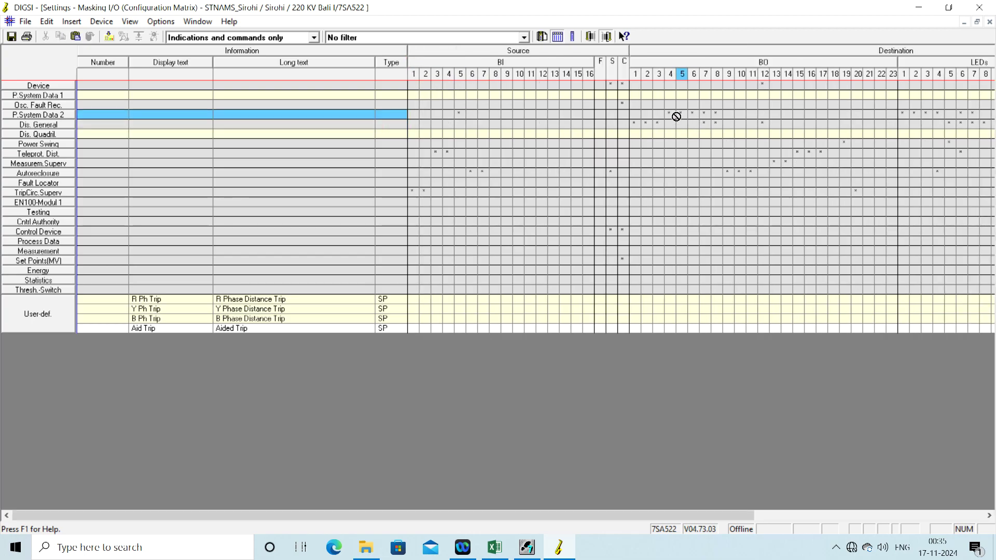
pyautogui.doubleClick(482, 64)
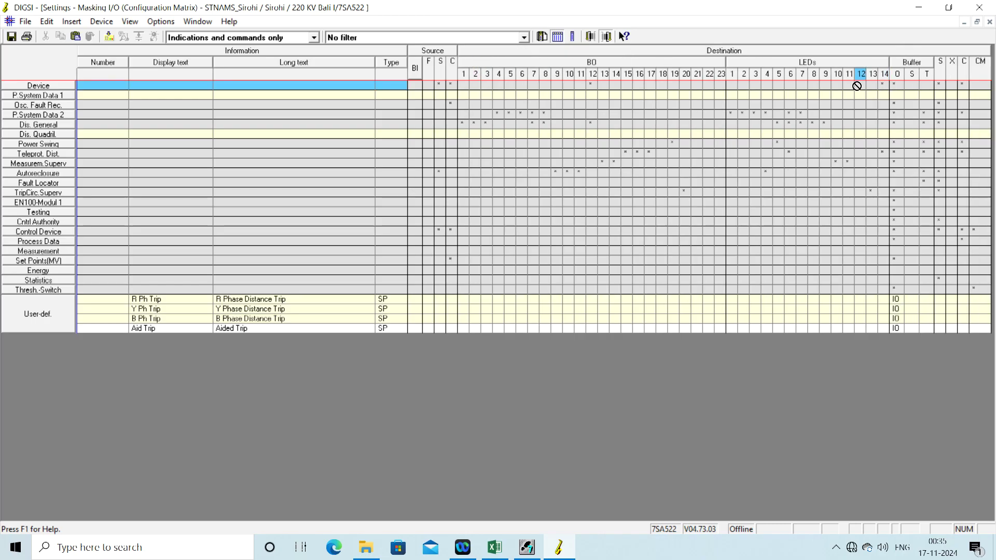
pyautogui.doubleClick(656, 63)
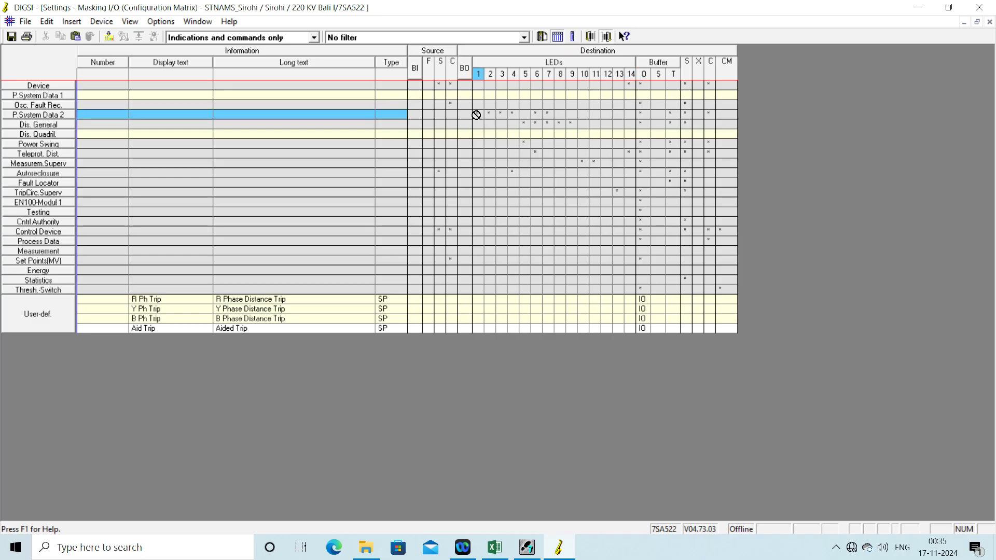
# - View the configuration options for R Ph Trip's C source without choosing one, and check the Excel LED allocation sheet
pyautogui.rightClick(453, 304)
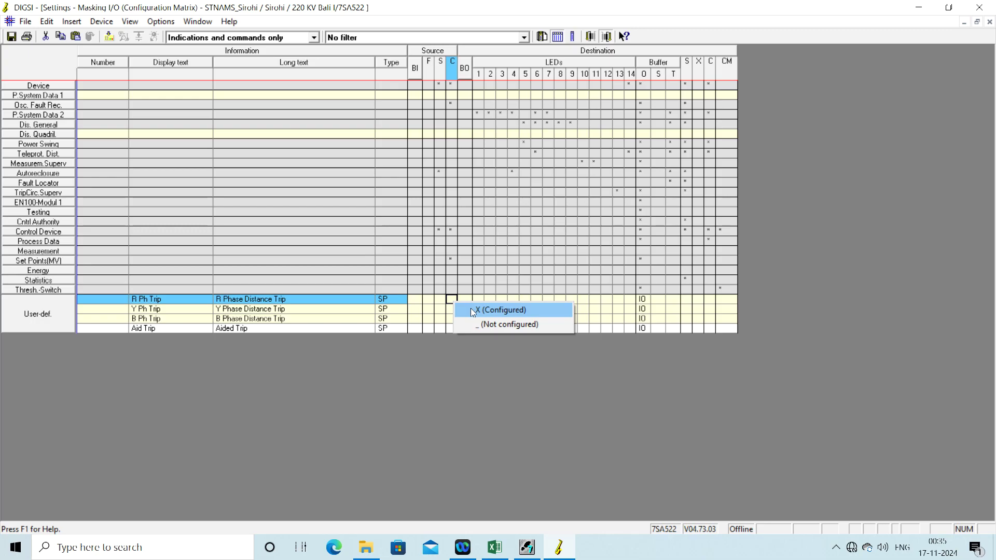
pyautogui.click(422, 324)
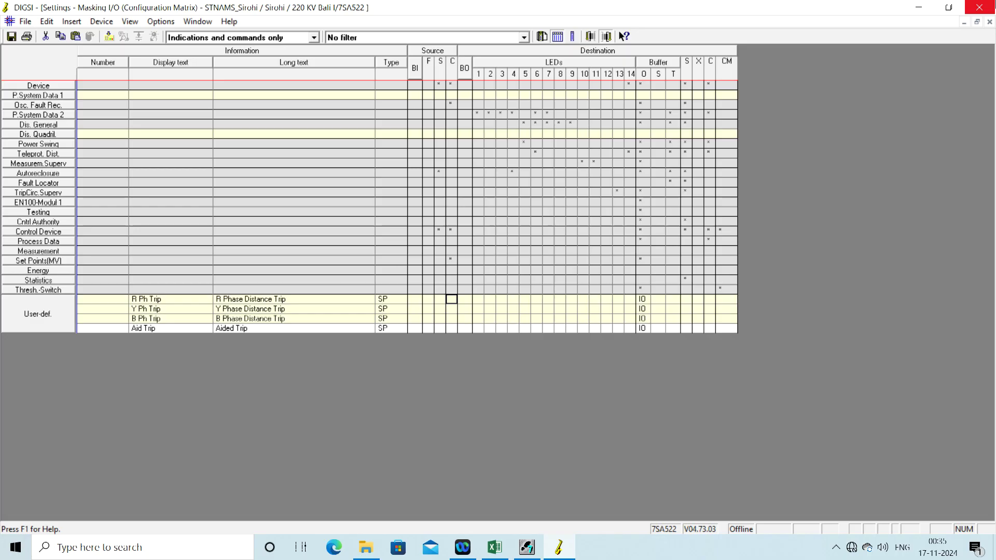
pyautogui.click(926, 8)
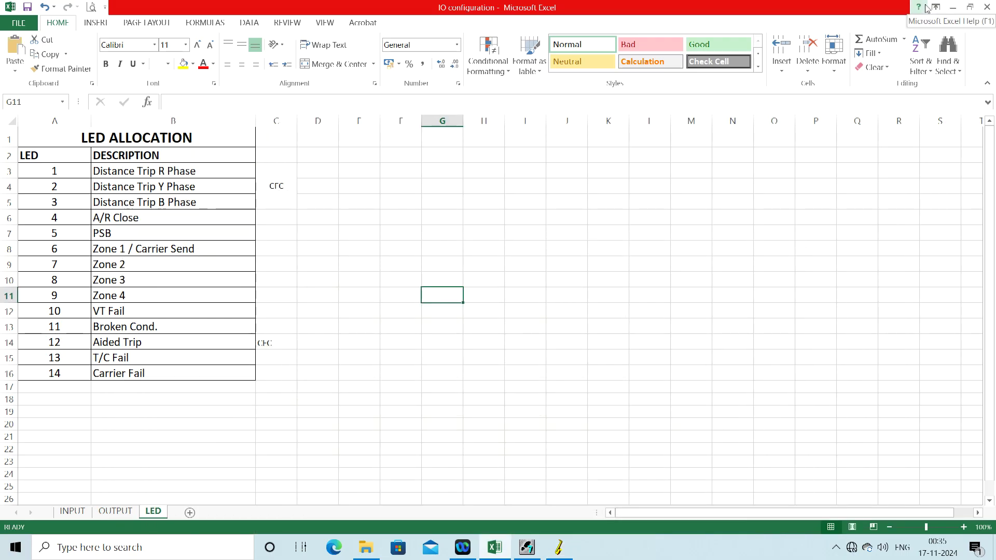
pyautogui.click(953, 8)
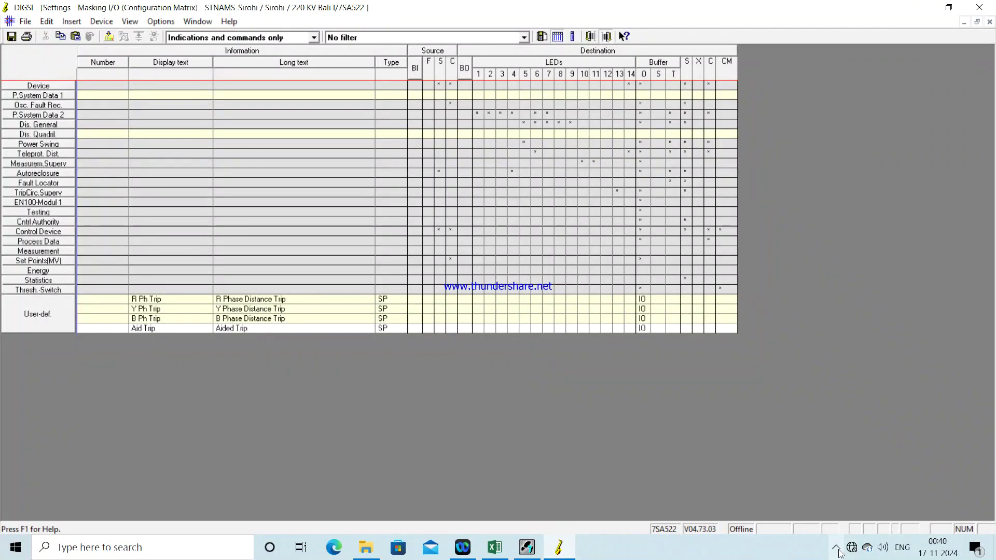
pyautogui.click(836, 548)
pyautogui.click(805, 553)
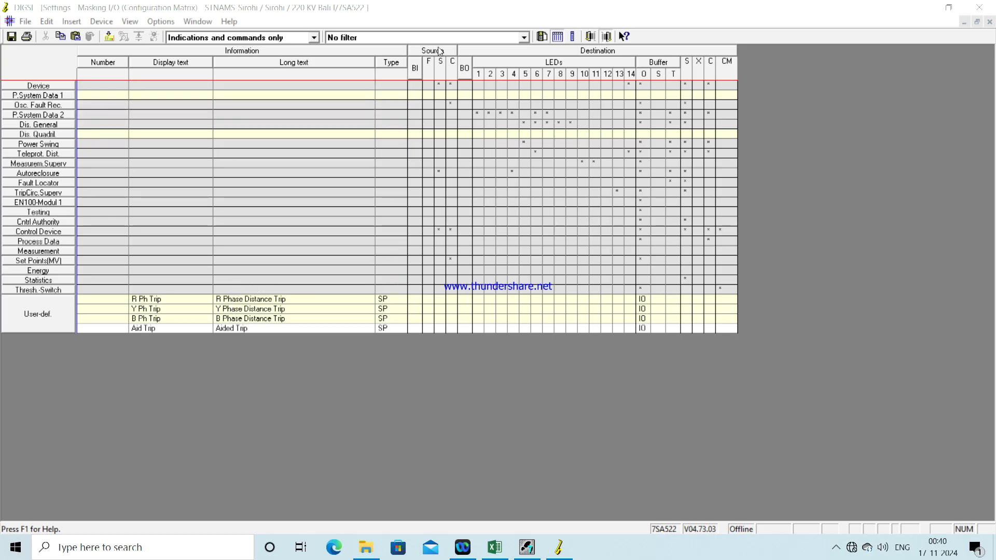
# - Expand and collapse the BI source and BO destination columns to inspect their existing assignments
pyautogui.doubleClick(415, 73)
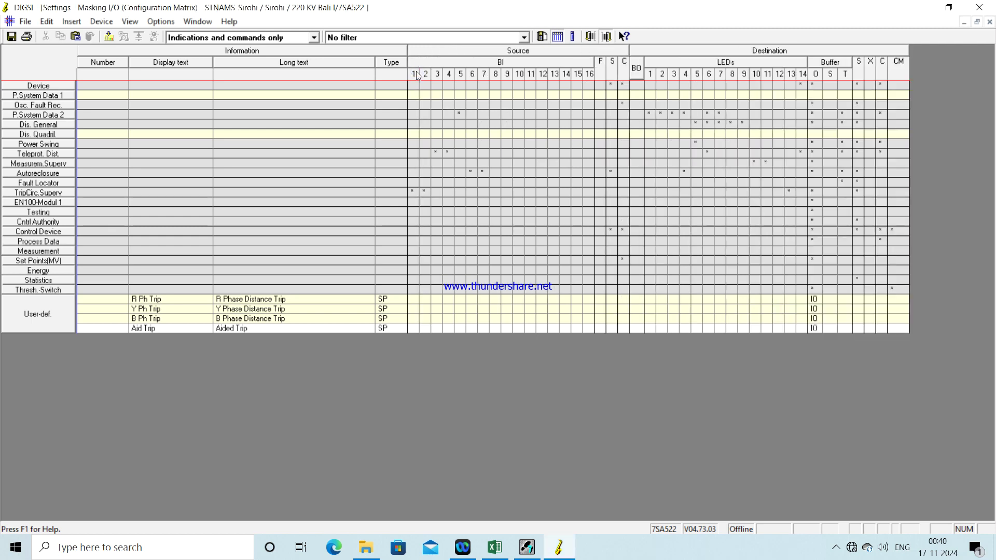
pyautogui.doubleClick(434, 62)
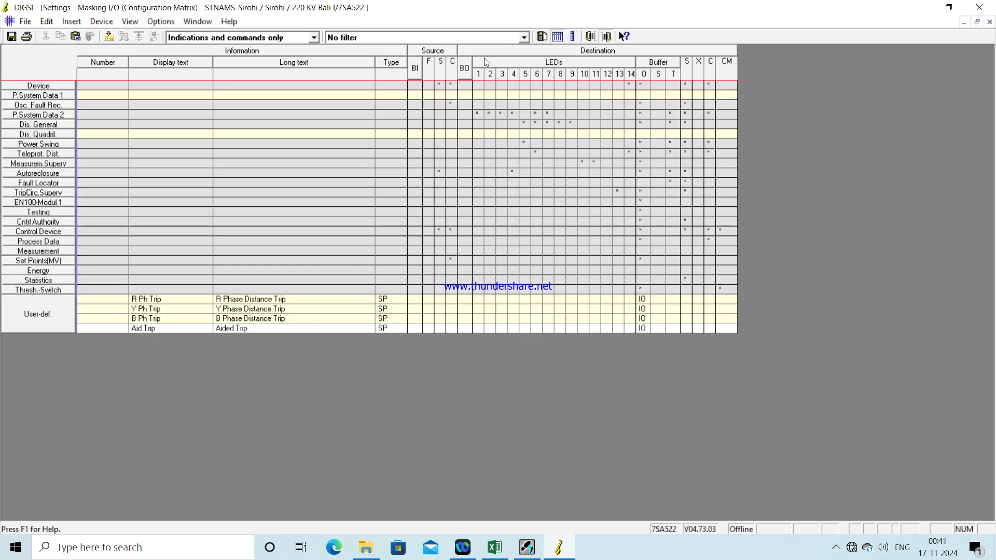
pyautogui.click(464, 69)
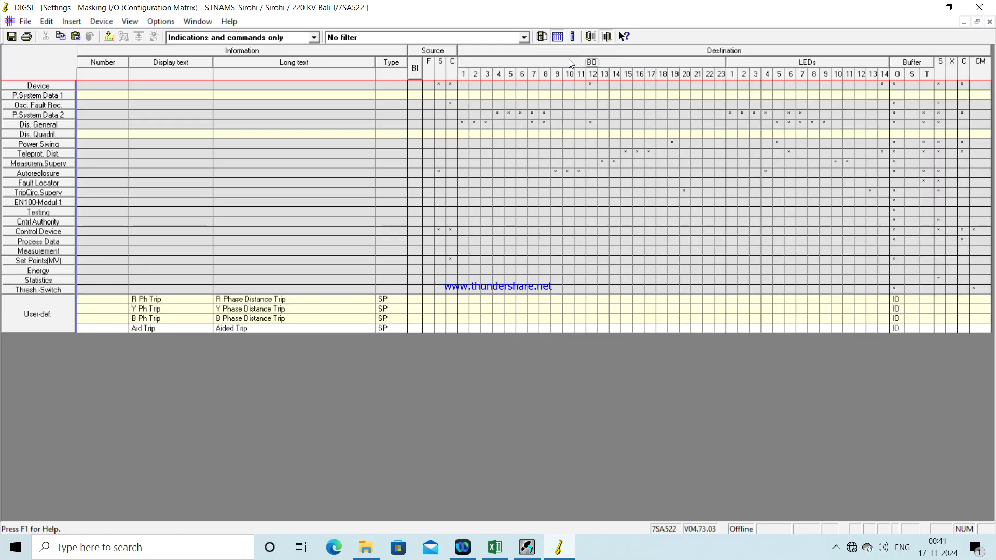
pyautogui.click(570, 62)
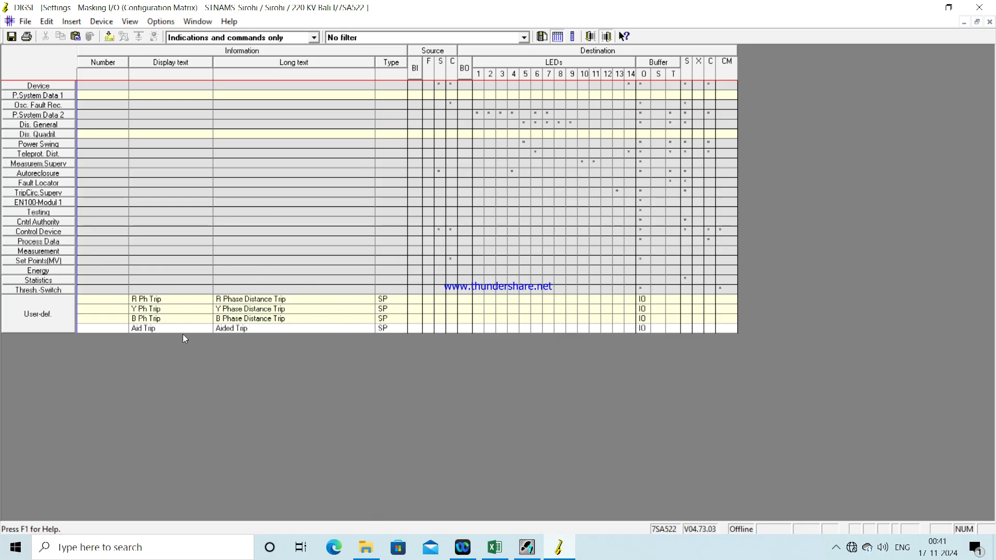
# - Set the C source to X (Configured) for R Ph Trip, Y Ph Trip, B Ph Trip and Aid Trip
pyautogui.rightClick(450, 301)
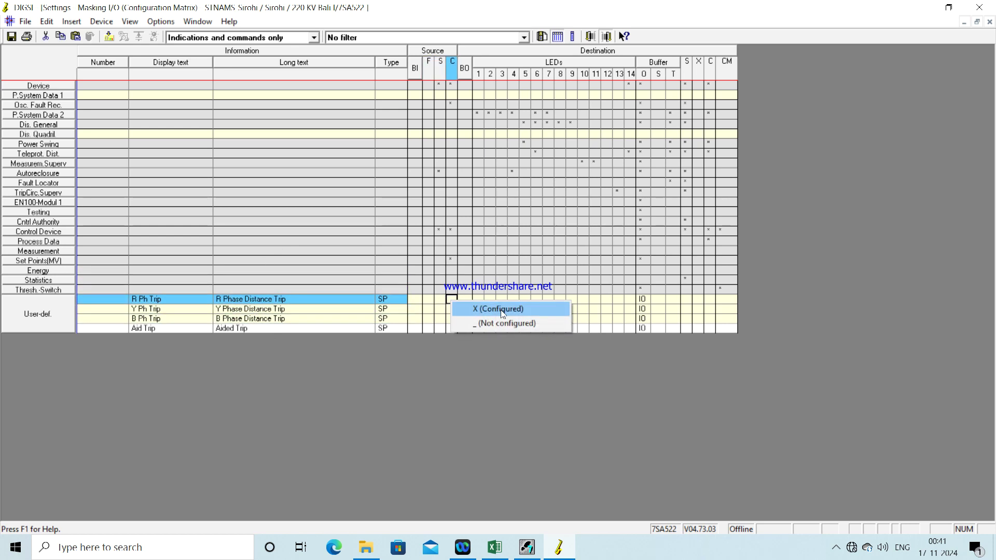
pyautogui.click(500, 310)
pyautogui.click(450, 310)
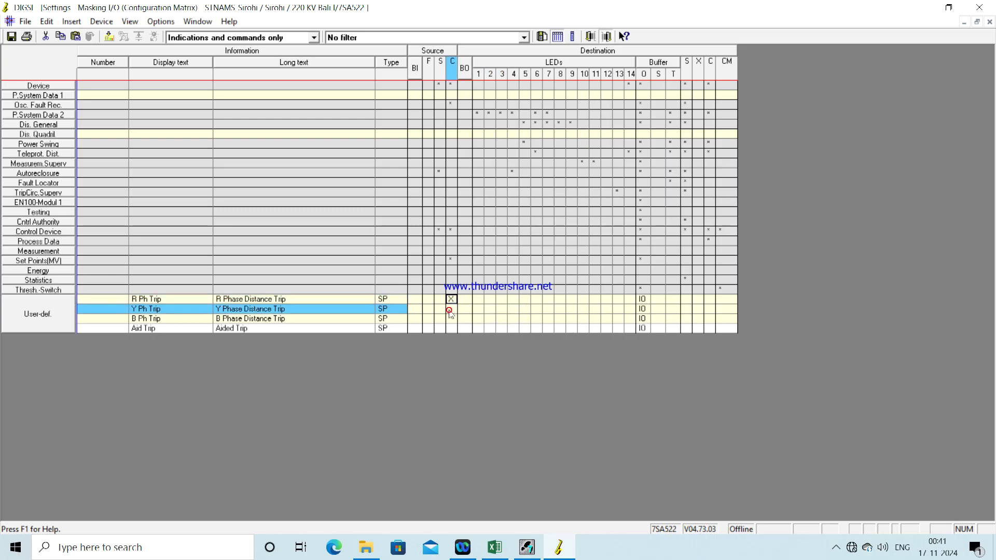
pyautogui.rightClick(450, 311)
pyautogui.click(457, 319)
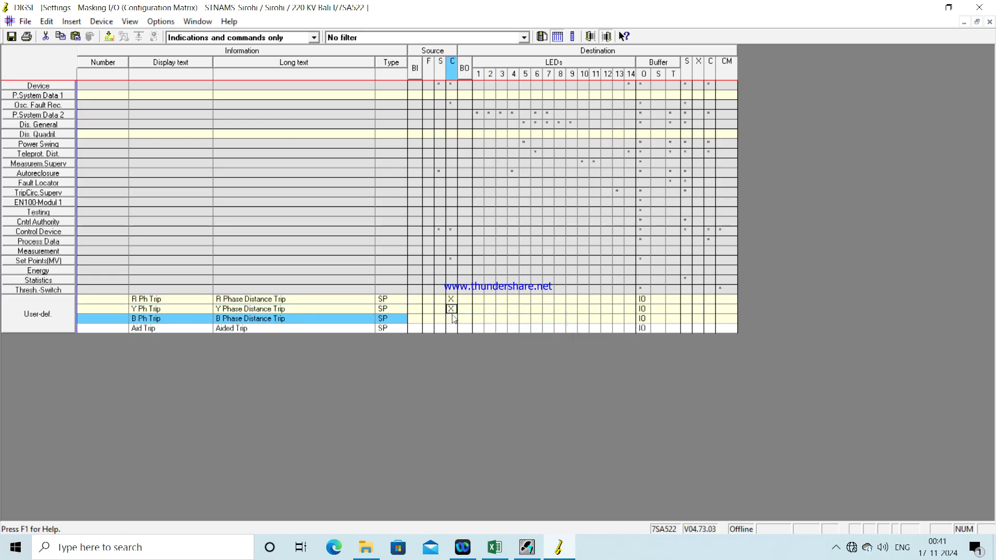
pyautogui.rightClick(451, 319)
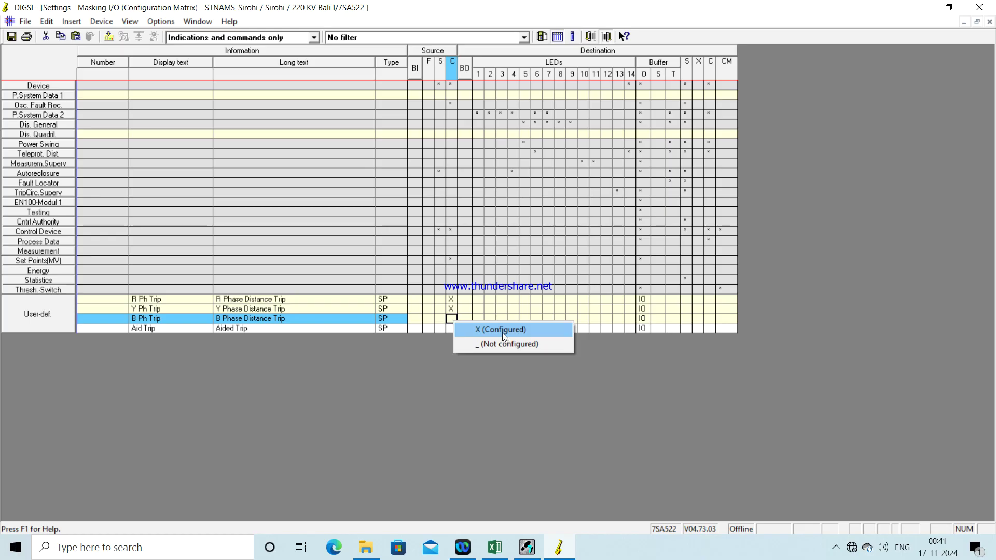
pyautogui.click(502, 332)
pyautogui.click(452, 329)
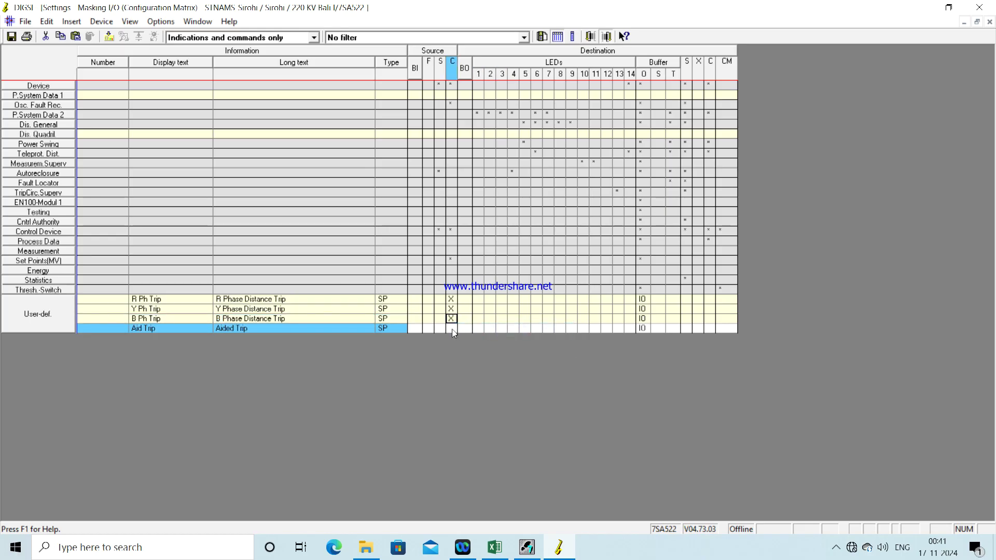
pyautogui.rightClick(452, 329)
pyautogui.click(483, 341)
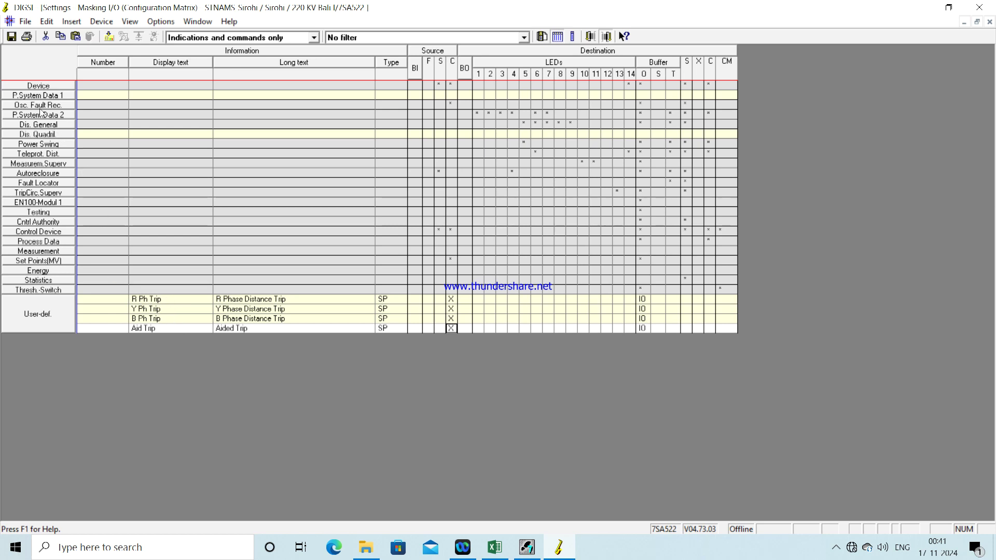
# - Expand the Dis. General group and set the C destination to X (Configured) for Dis.Pickup L1, L2 and L3
pyautogui.doubleClick(39, 126)
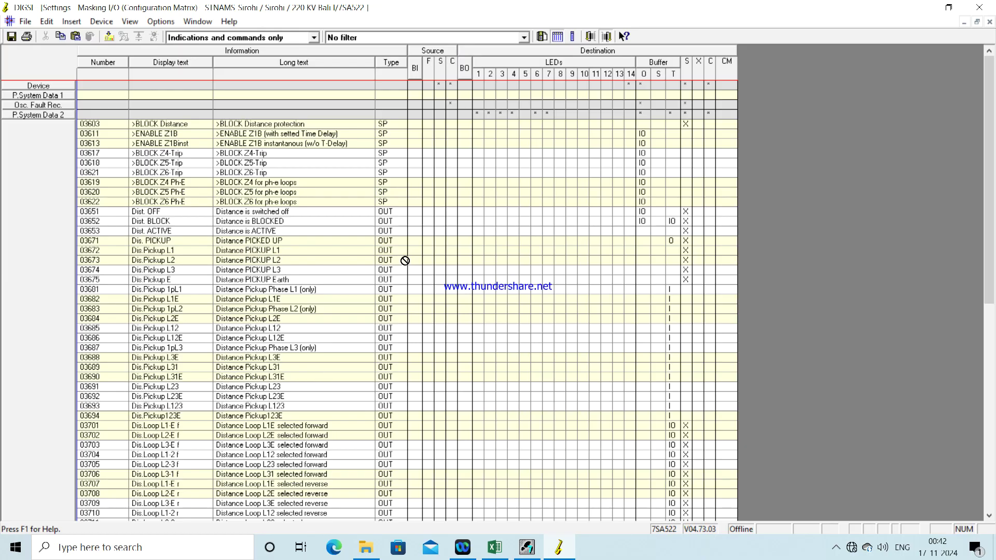
pyautogui.click(623, 254)
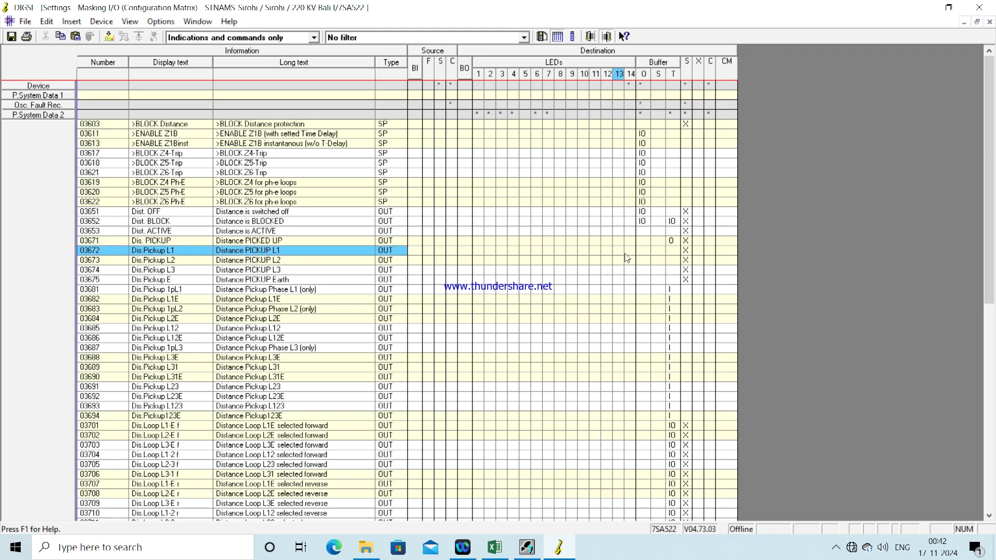
pyautogui.click(709, 251)
pyautogui.rightClick(711, 253)
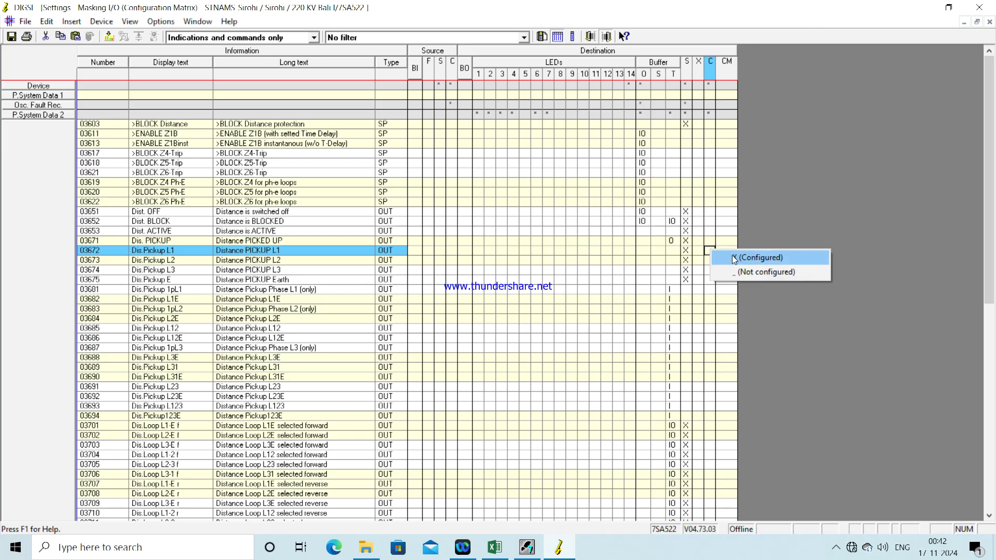
pyautogui.click(732, 255)
pyautogui.click(709, 260)
pyautogui.rightClick(710, 262)
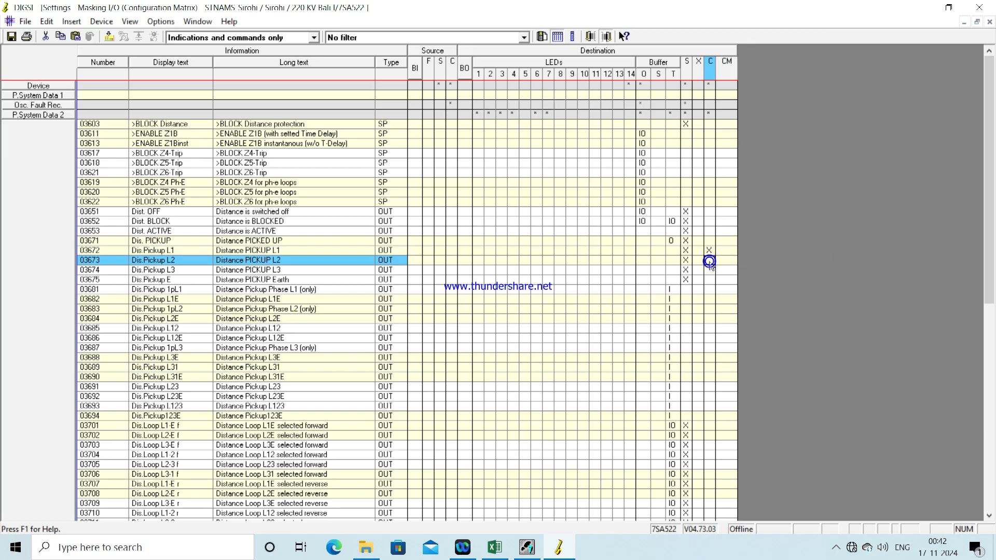
pyautogui.click(720, 266)
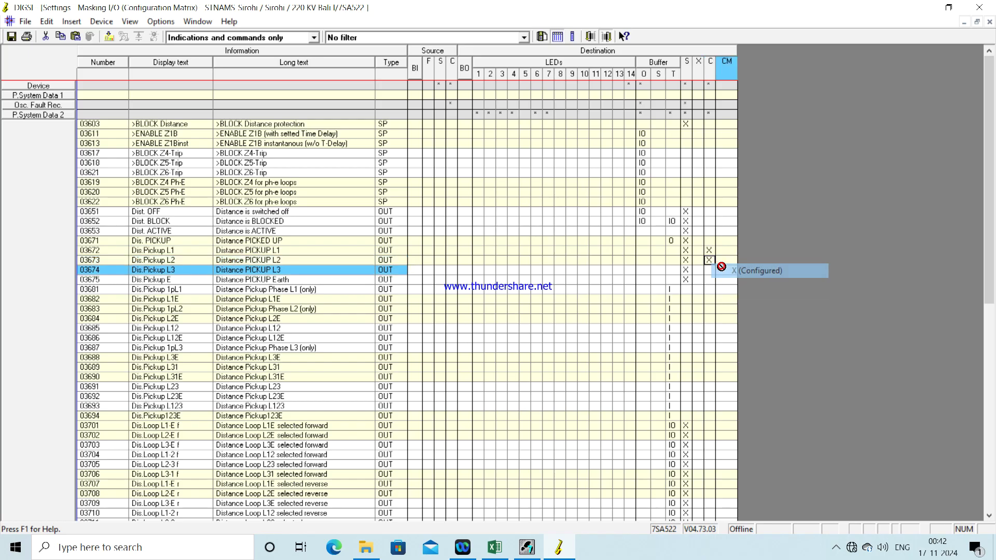
pyautogui.rightClick(710, 270)
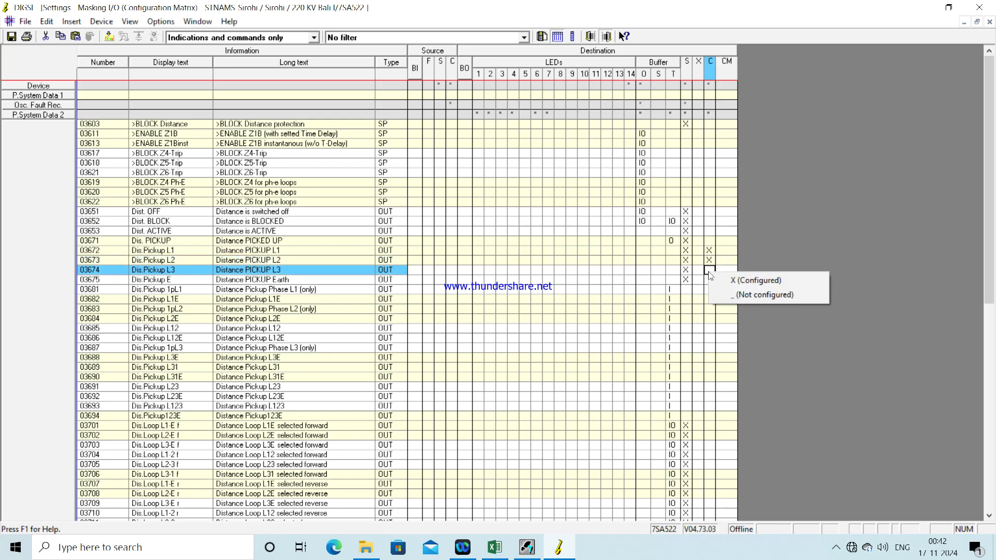
pyautogui.click(739, 278)
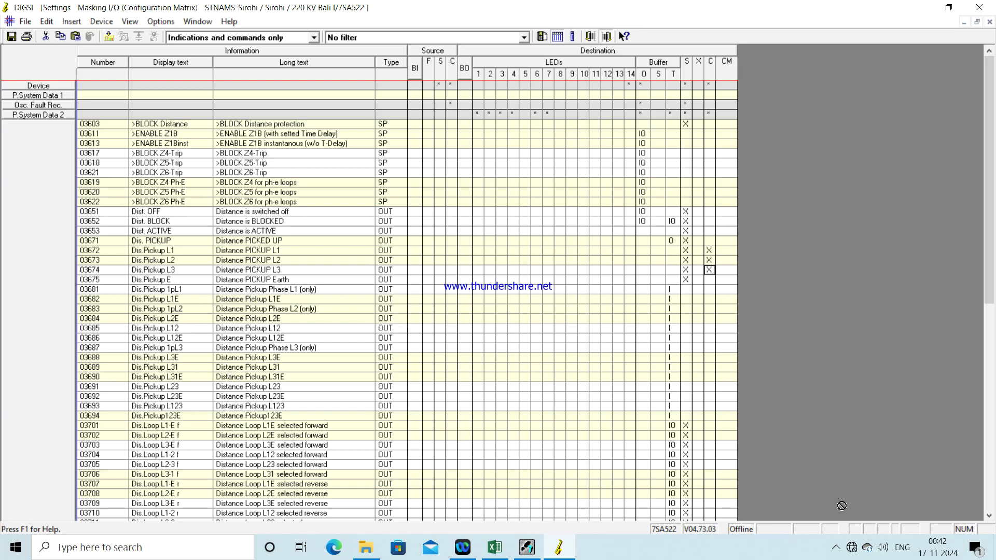
# - Set the C destination of 03801 Dis.Gen. Trip to X (Configured) in the Dis. General group
pyautogui.click(988, 517)
pyautogui.click(988, 517)
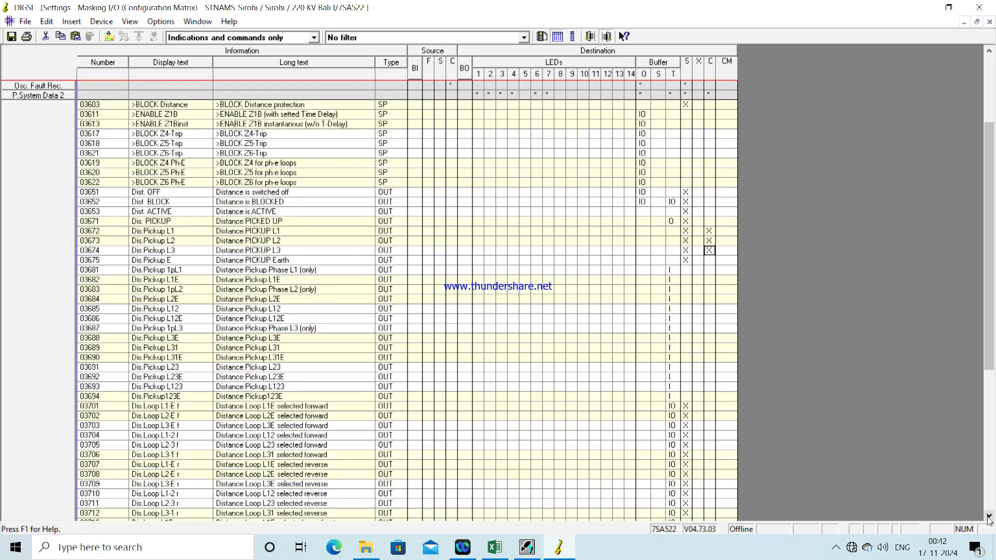
pyautogui.click(988, 517)
pyautogui.doubleClick(989, 517)
pyautogui.tripleClick(988, 517)
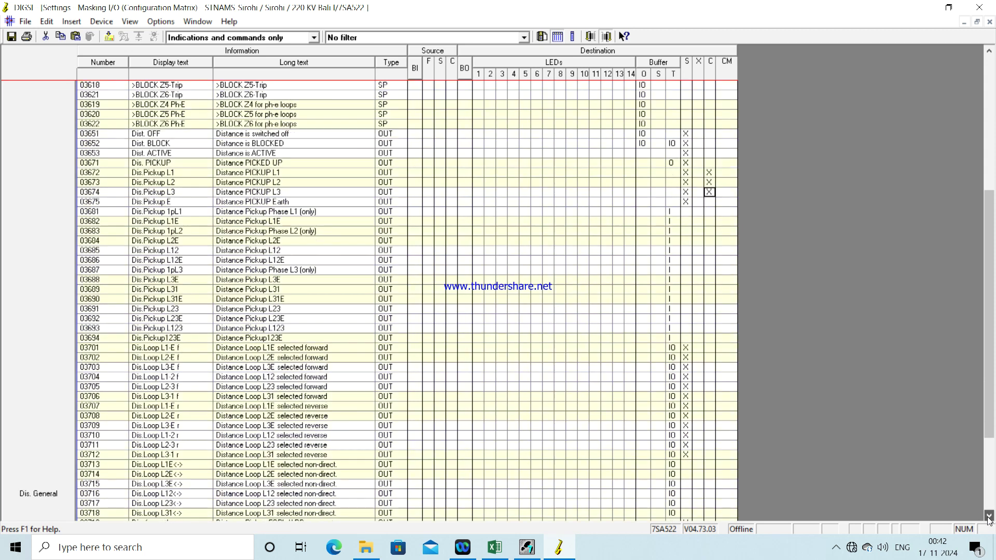
pyautogui.doubleClick(988, 517)
pyautogui.tripleClick(988, 517)
pyautogui.doubleClick(988, 517)
pyautogui.tripleClick(988, 517)
pyautogui.tripleClick(989, 517)
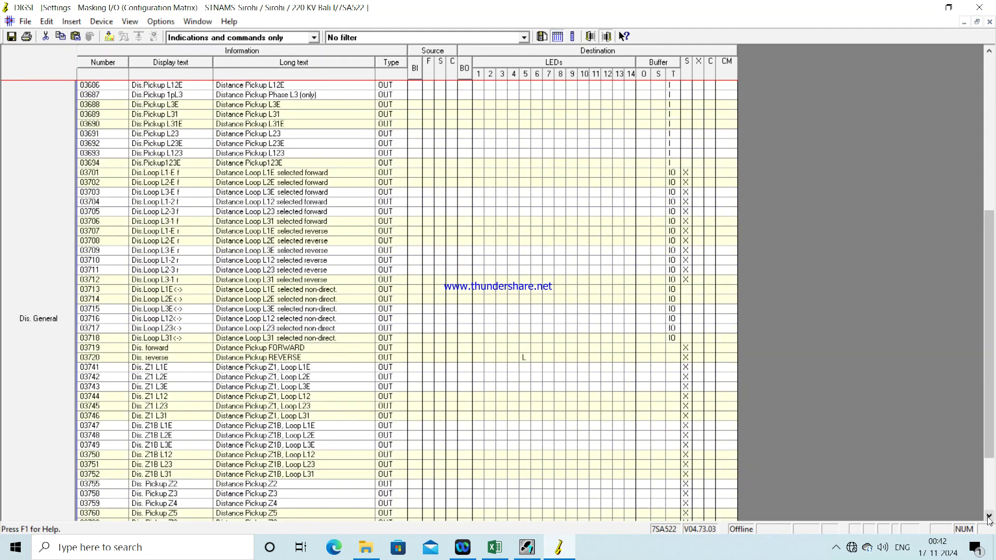
pyautogui.tripleClick(989, 517)
pyautogui.tripleClick(988, 517)
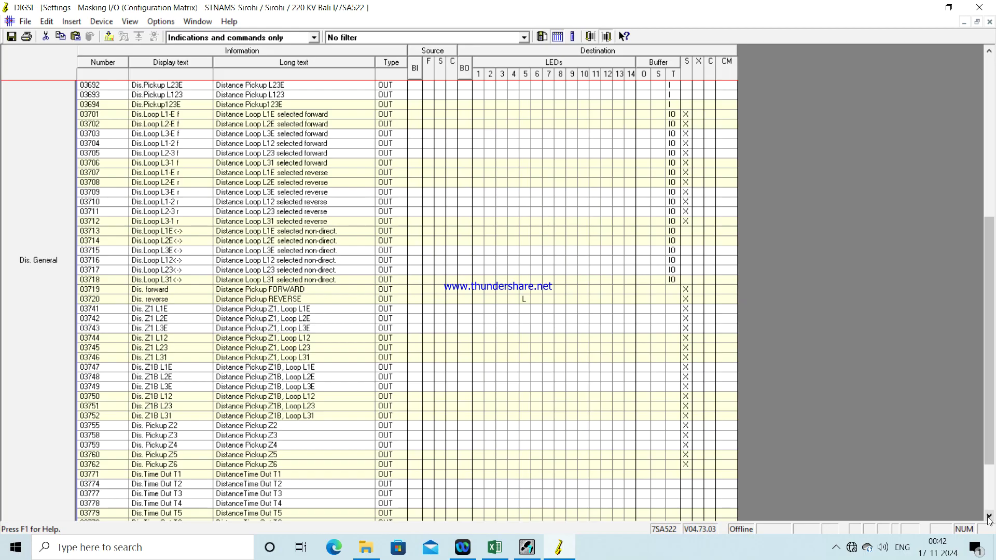
pyautogui.click(988, 517)
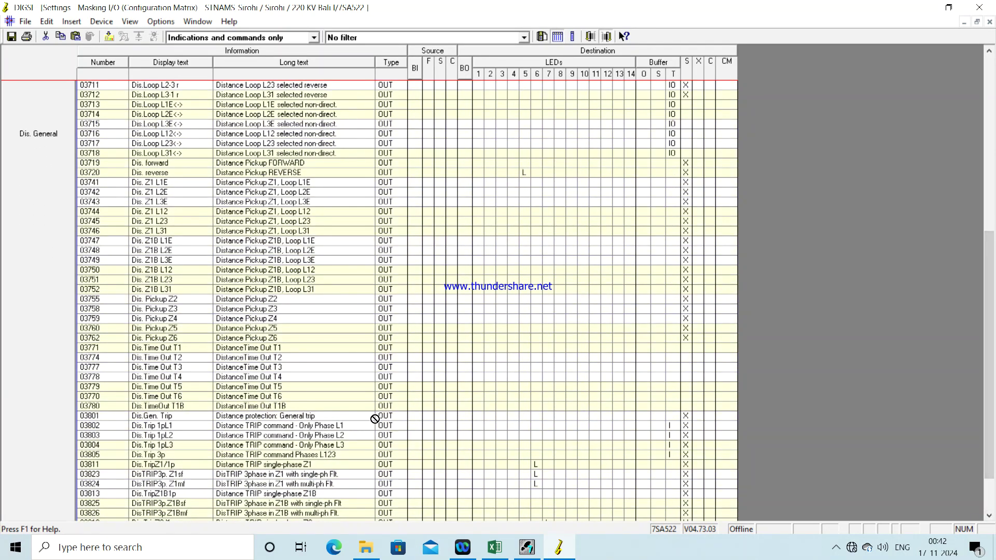
pyautogui.rightClick(712, 419)
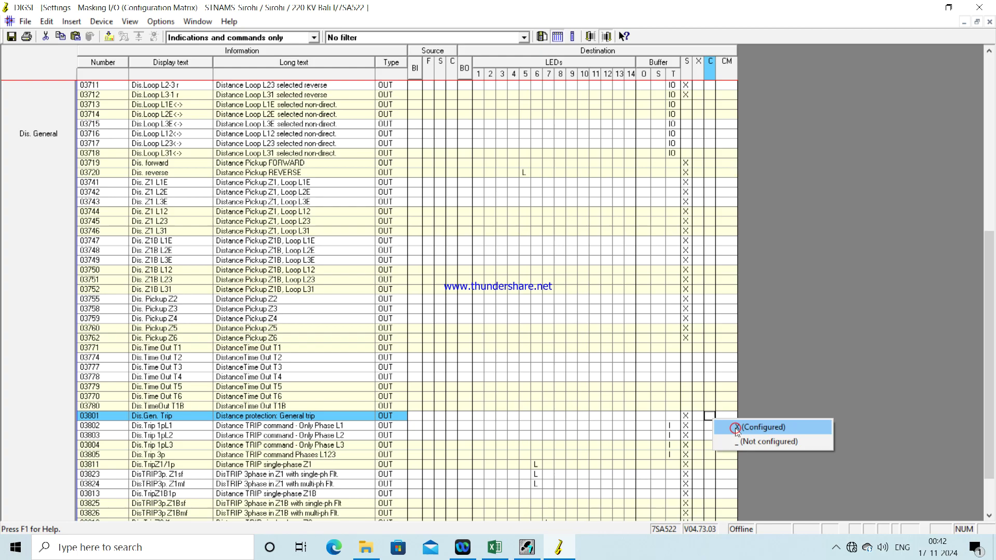
pyautogui.click(737, 430)
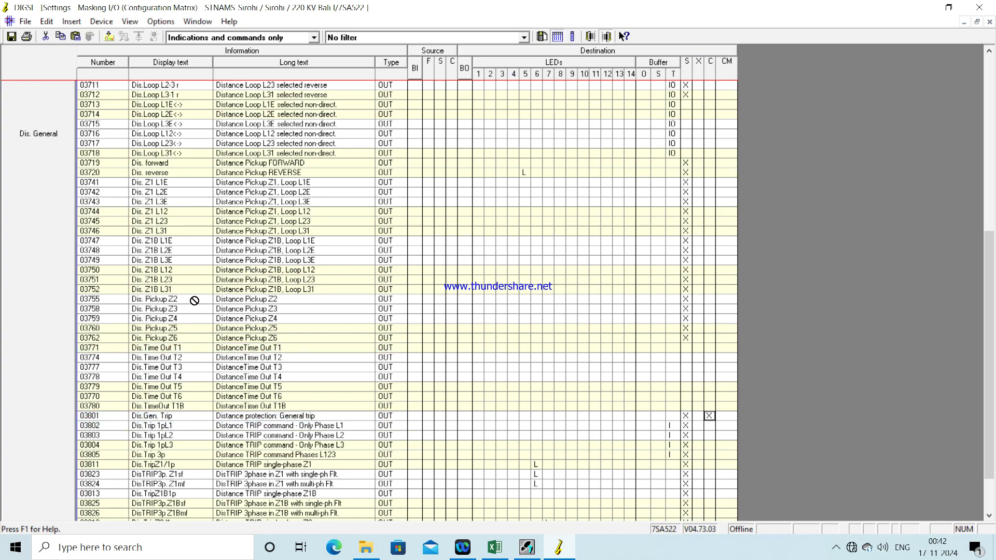
# - Set the C destination to X (Configured) for Dis.TripZ1B1p, Dis.TripZ2/1p and Dis.TripZ2/3p, and collapse the Dis. General group
pyautogui.moveTo(990, 236); pyautogui.dragTo(990, 267)
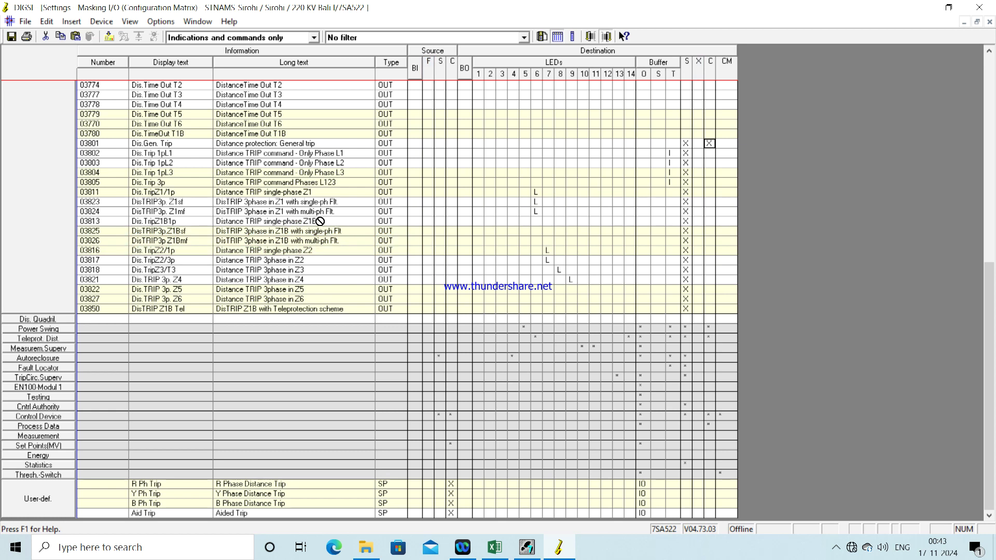
pyautogui.rightClick(714, 225)
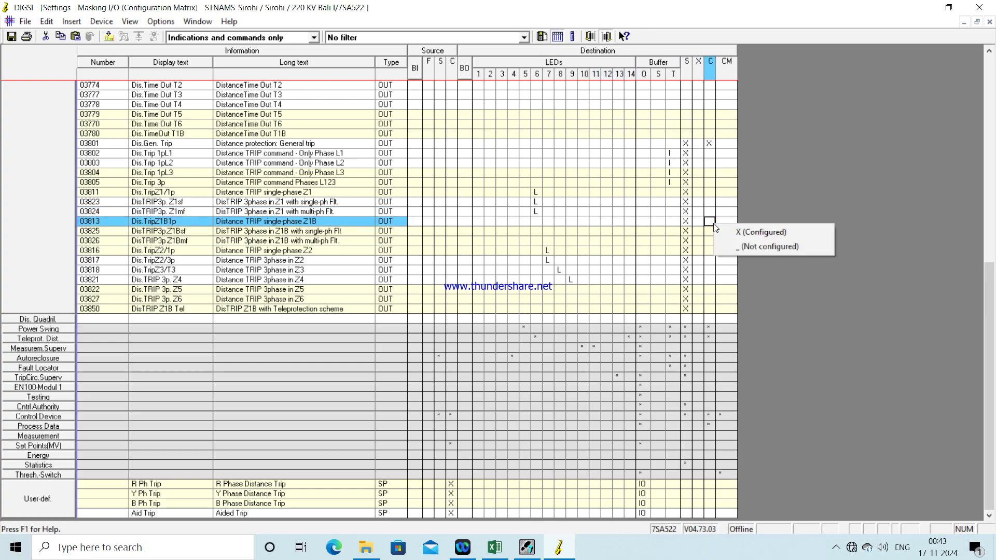
pyautogui.click(723, 229)
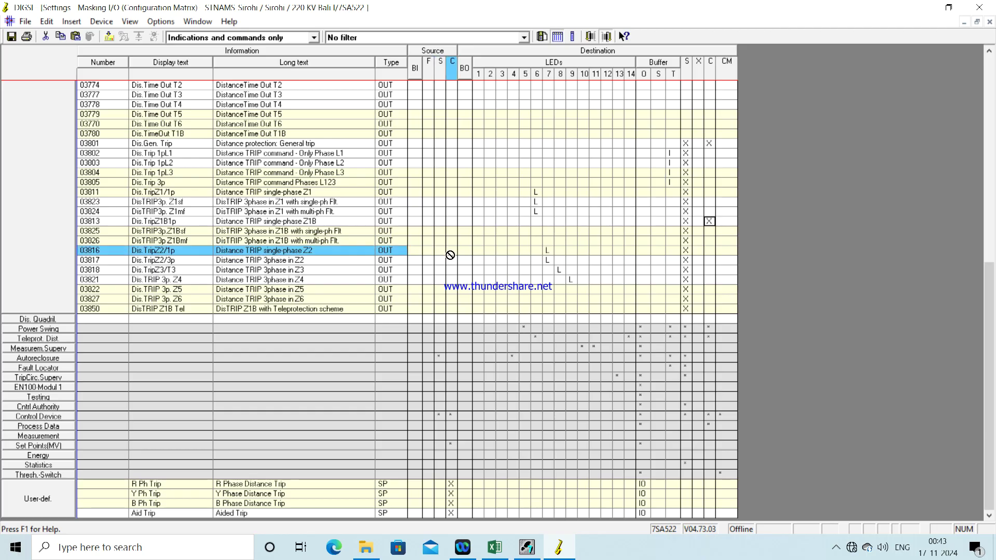
pyautogui.click(714, 252)
pyautogui.rightClick(715, 254)
pyautogui.click(740, 257)
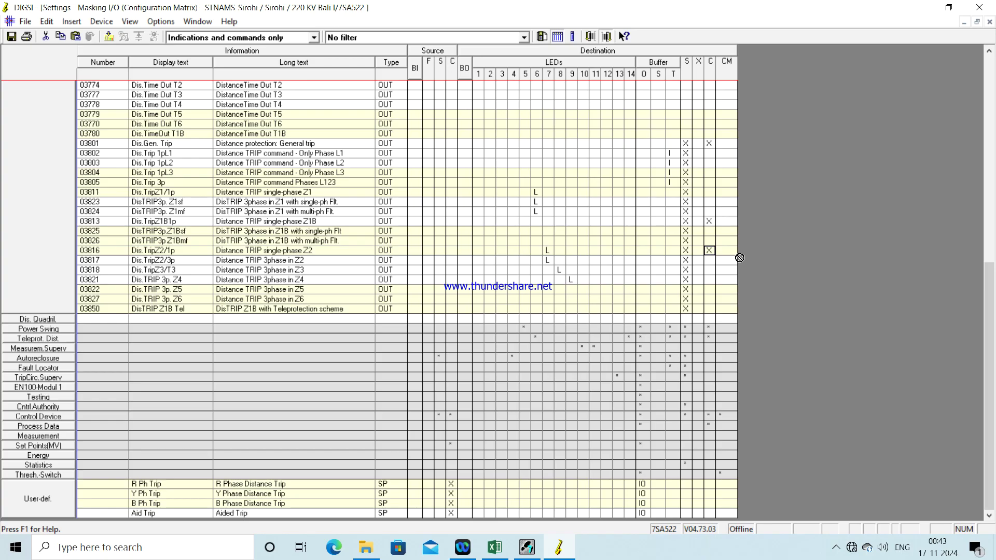
pyautogui.moveTo(740, 257); pyautogui.dragTo(709, 263)
pyautogui.click(708, 260)
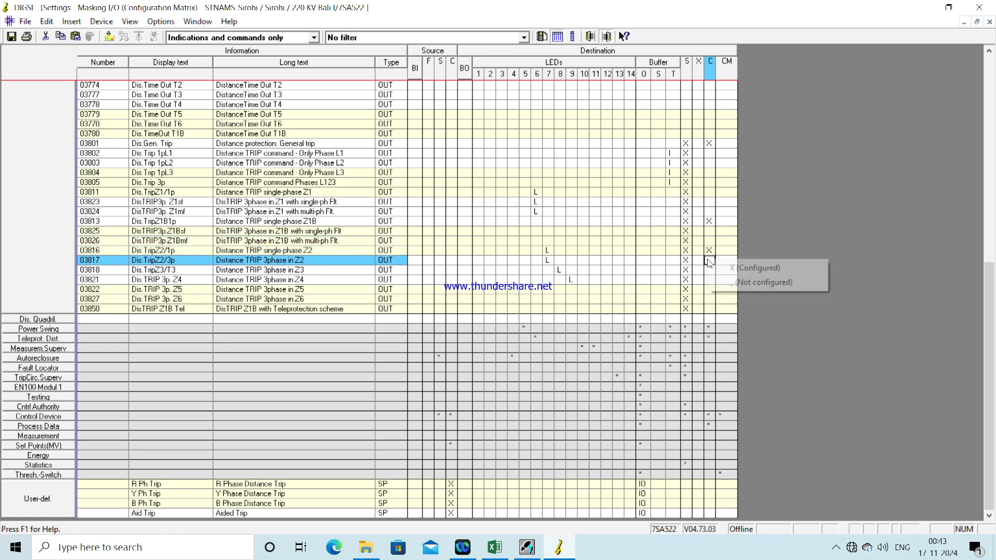
pyautogui.click(758, 269)
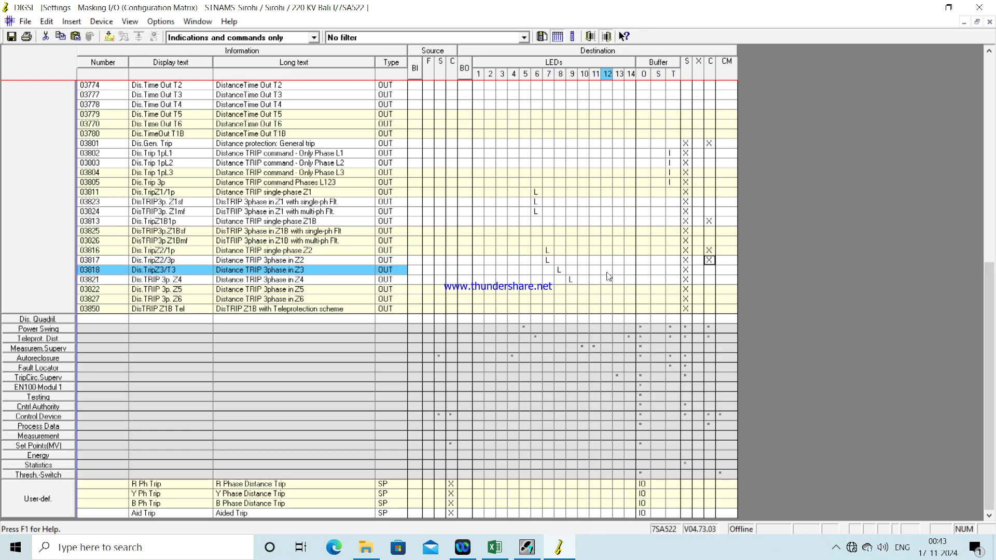
pyautogui.doubleClick(17, 246)
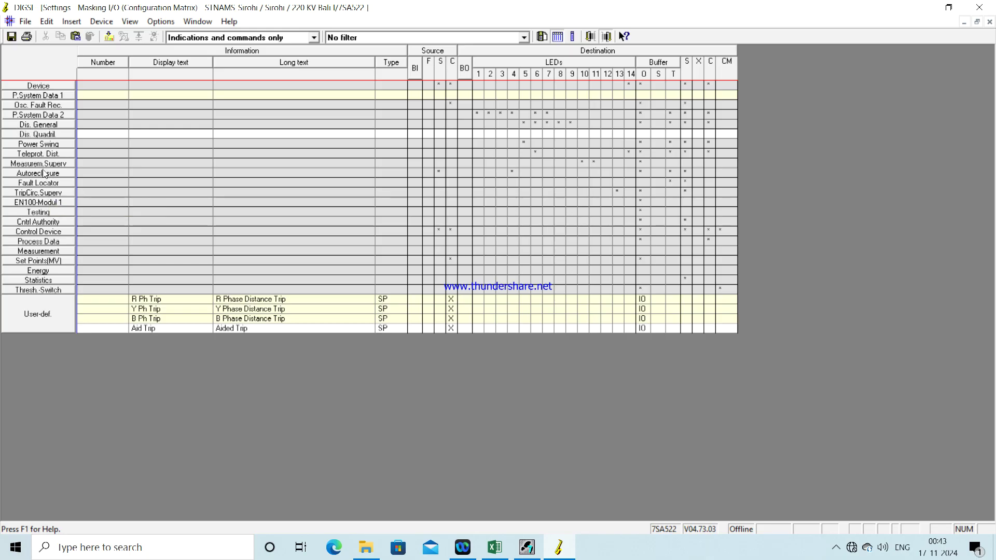
# - Expand Teleprot. Dist., set the C destination of 04054 Dis.T.Carr.rec. to X (Configured), and collapse the group
pyautogui.doubleClick(44, 154)
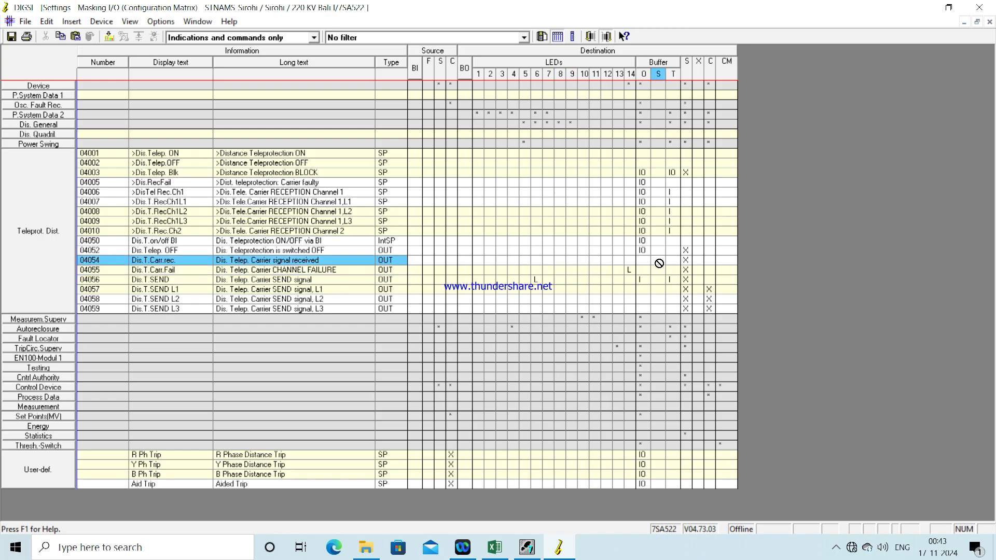
pyautogui.click(711, 261)
pyautogui.rightClick(712, 262)
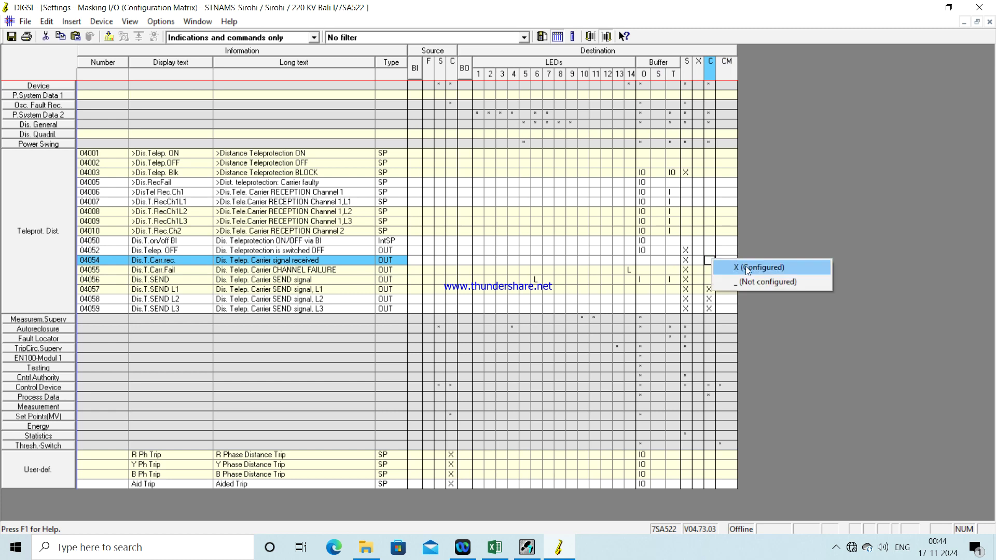
pyautogui.click(745, 266)
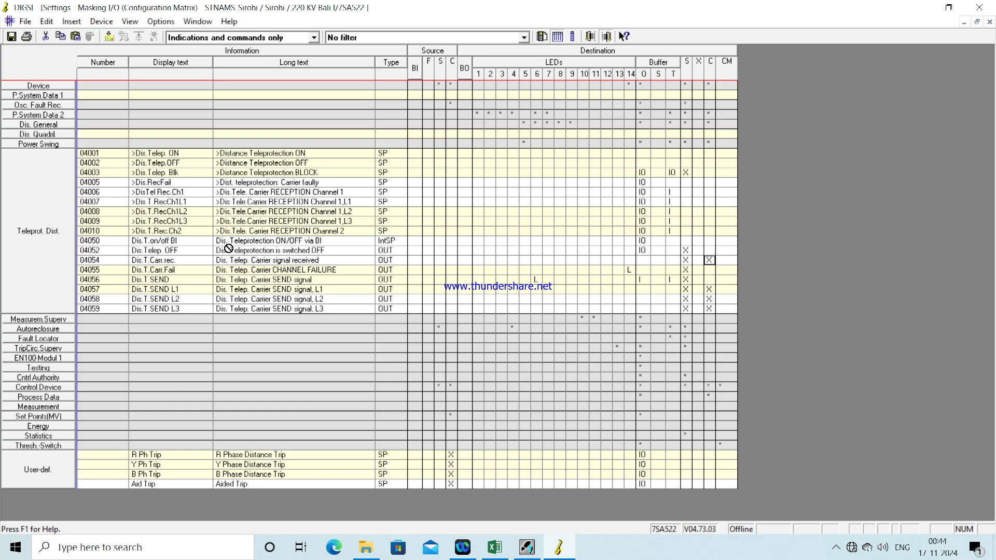
pyautogui.doubleClick(36, 268)
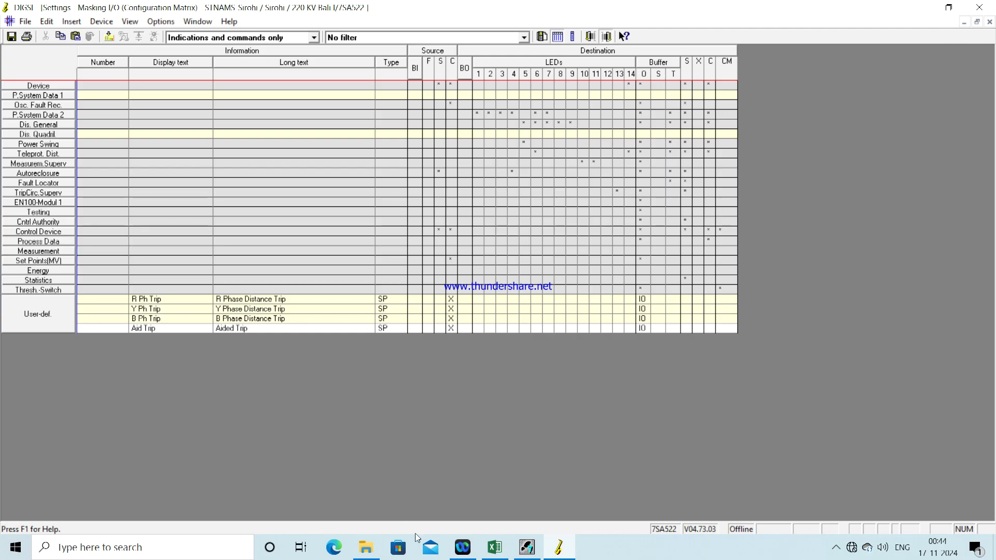
# - Following the LED allocation sheet in Excel, set R, Y and B Ph Trip to L (Latched) on LEDs 1, 2 and 3 respectively in DIGSI
pyautogui.click(497, 553)
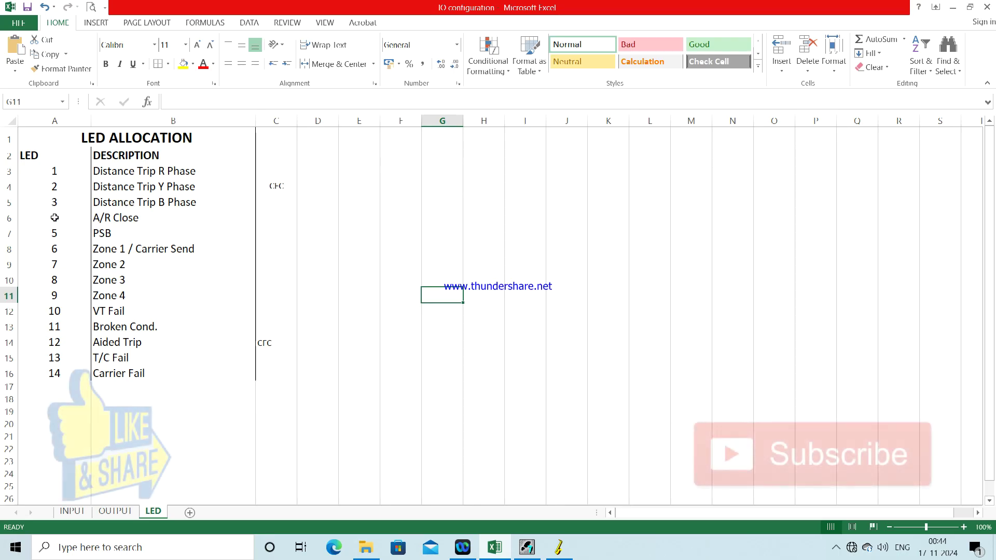
pyautogui.click(559, 545)
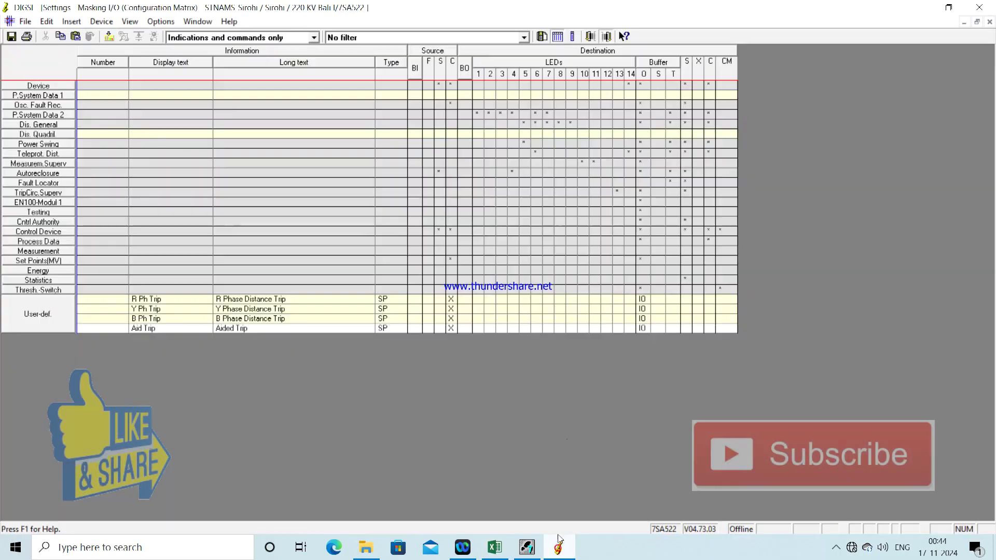
pyautogui.click(479, 300)
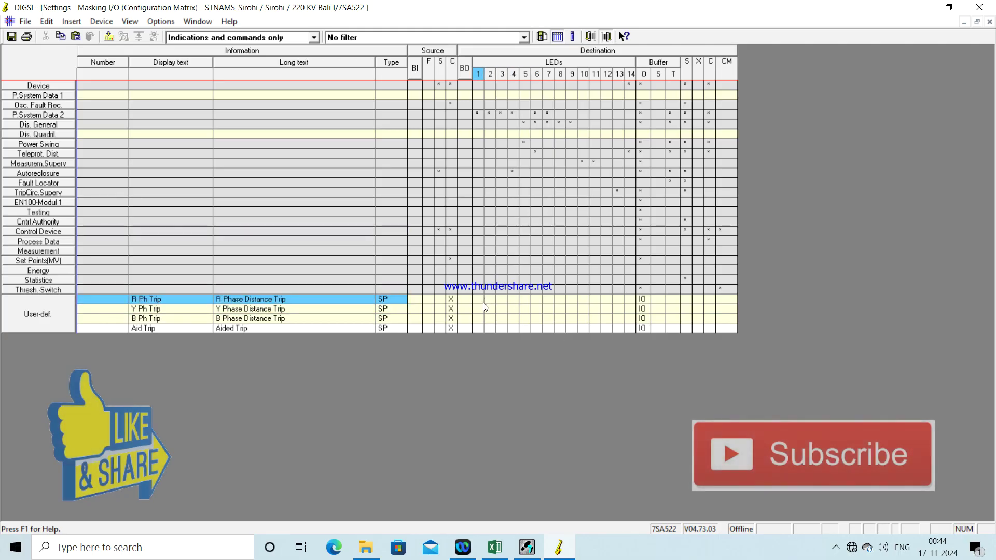
pyautogui.click(478, 299)
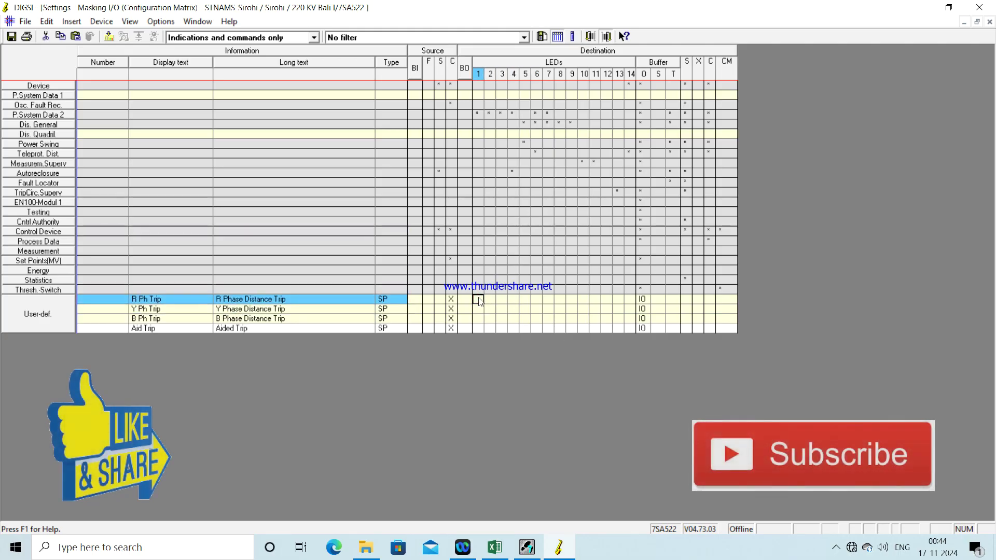
pyautogui.rightClick(479, 301)
pyautogui.click(512, 308)
pyautogui.click(489, 310)
pyautogui.rightClick(490, 311)
pyautogui.click(504, 318)
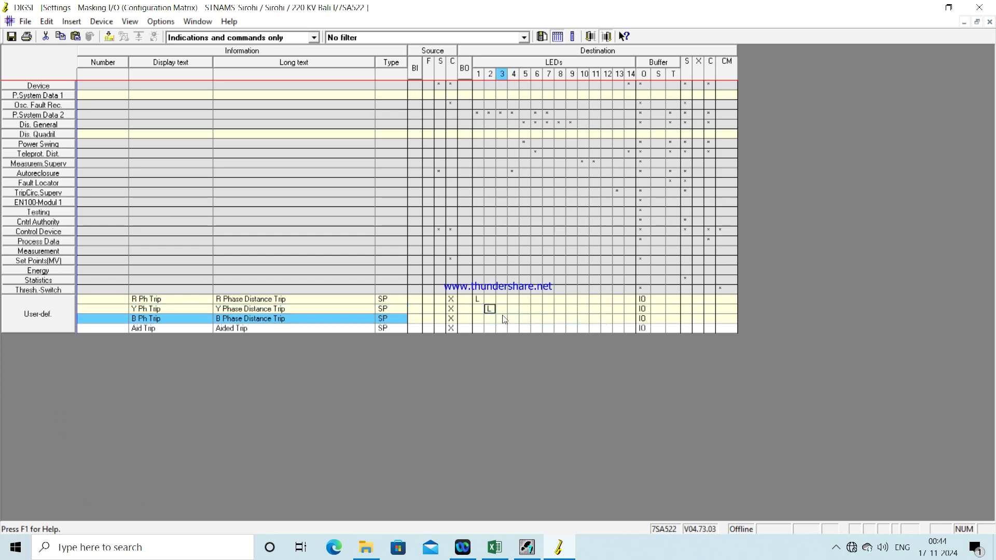
pyautogui.click(501, 319)
pyautogui.rightClick(501, 319)
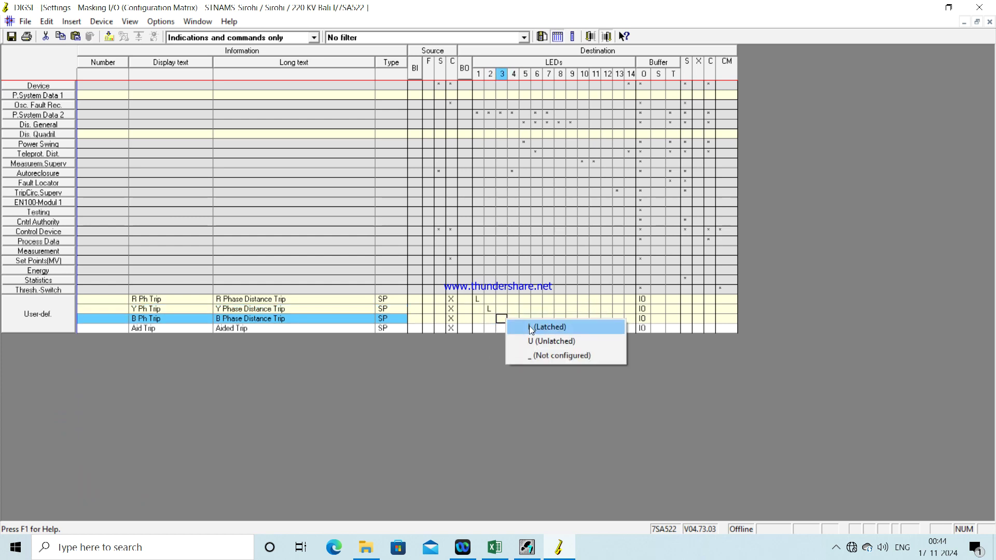
pyautogui.click(524, 327)
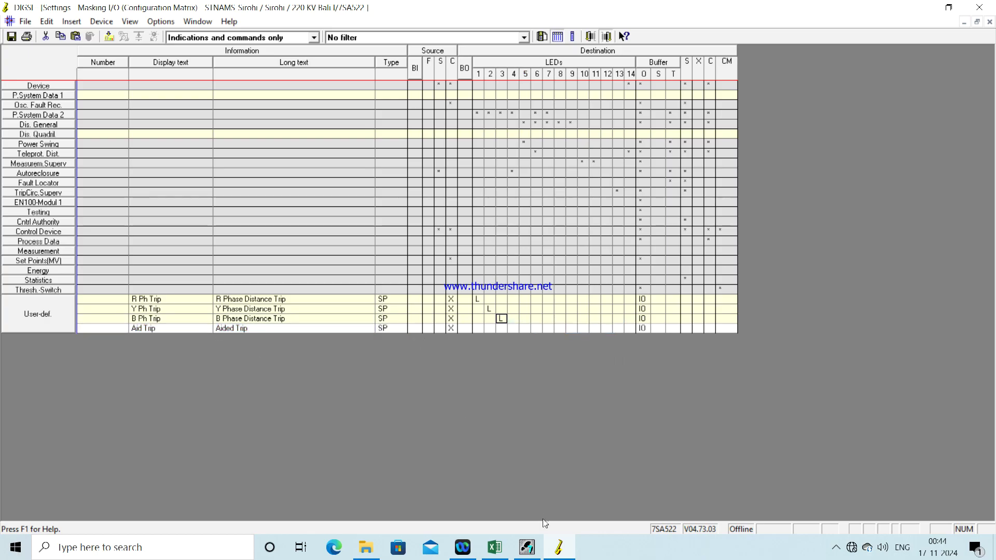
# - Check the LED allocation in Excel and set Aid Trip to L (Latched) on LED 12 in the DIGSI matrix
pyautogui.click(495, 547)
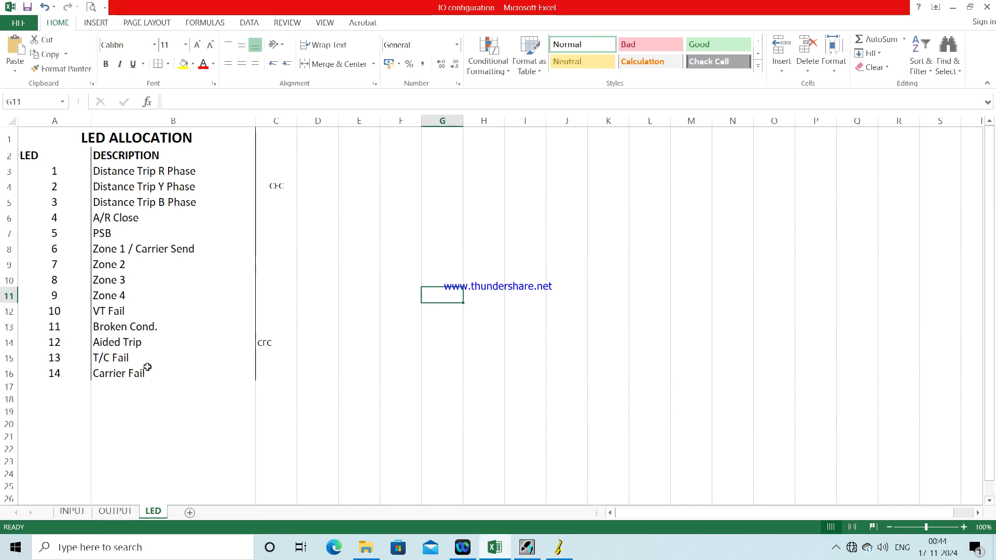
pyautogui.click(559, 547)
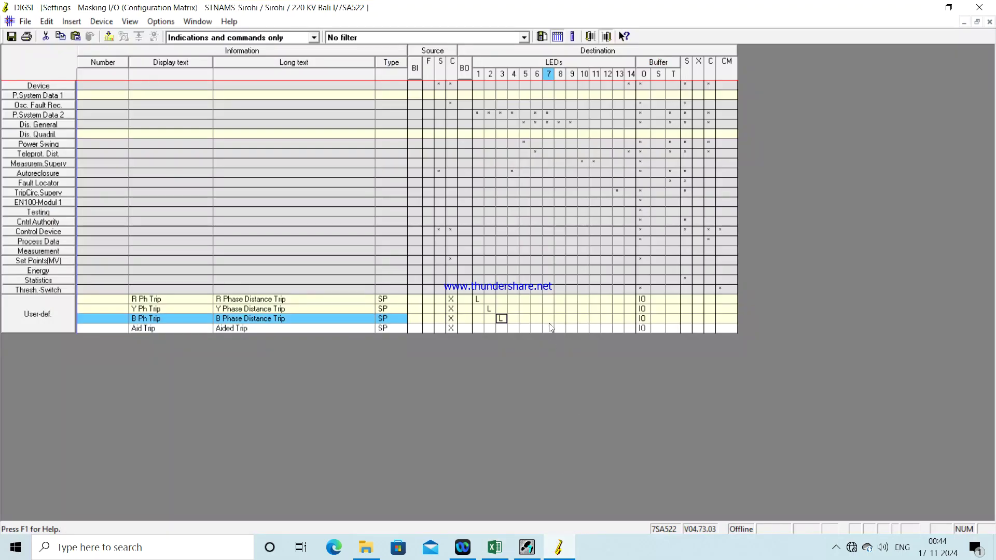
pyautogui.click(606, 329)
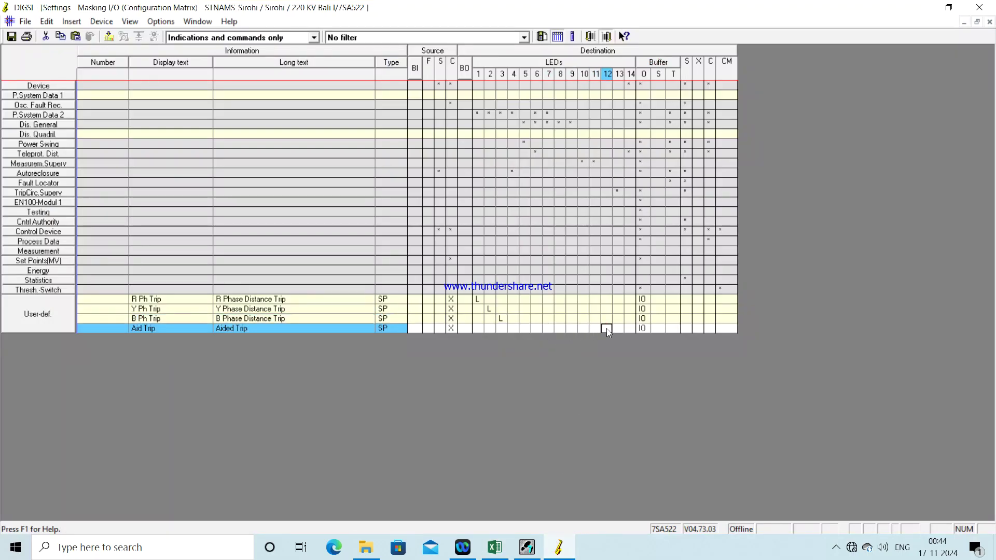
pyautogui.rightClick(606, 328)
pyautogui.click(647, 336)
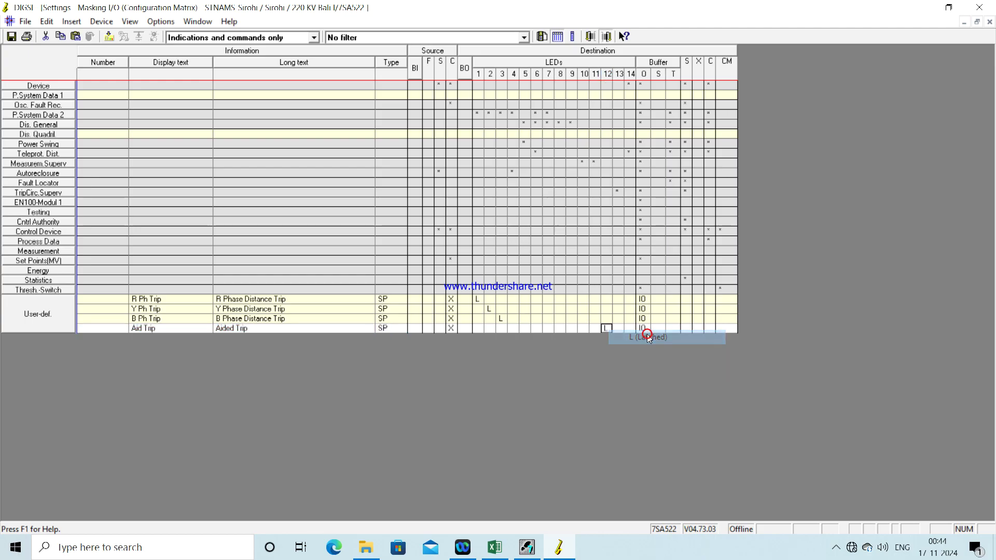
# - Expand the BO destinations, check the OUTPUT sheet in Excel, and set Aid Trip to L (Latched) on BO 18 in DIGSI
pyautogui.doubleClick(465, 72)
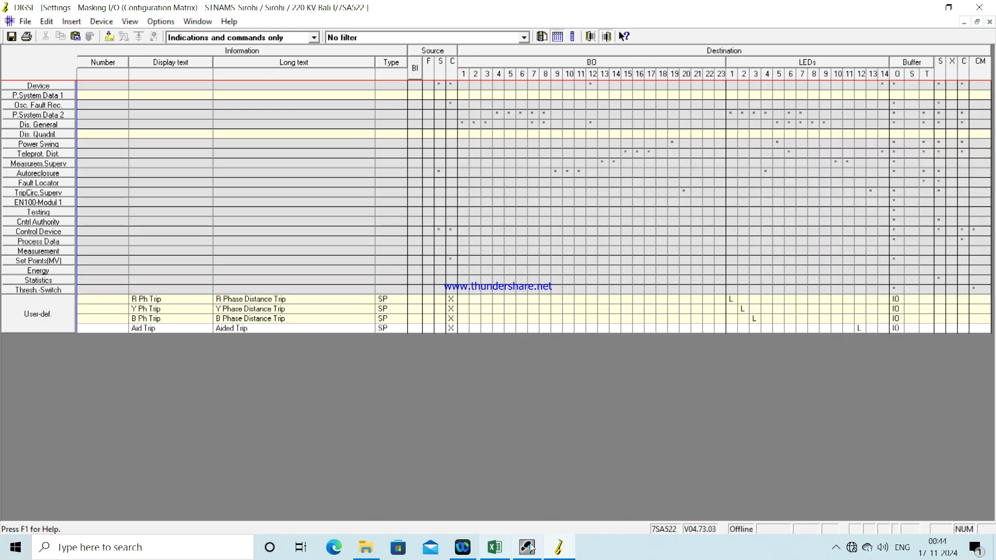
pyautogui.click(495, 547)
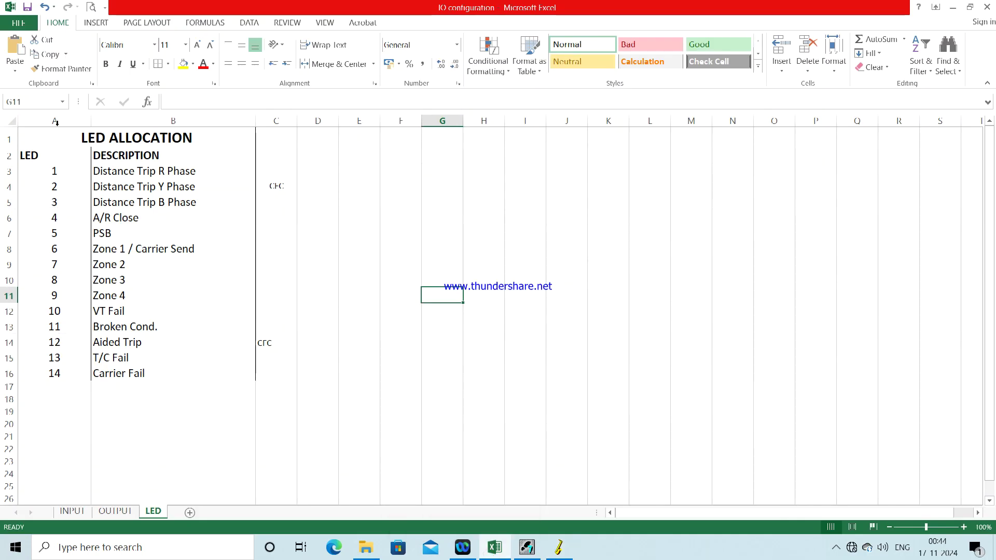
pyautogui.click(114, 511)
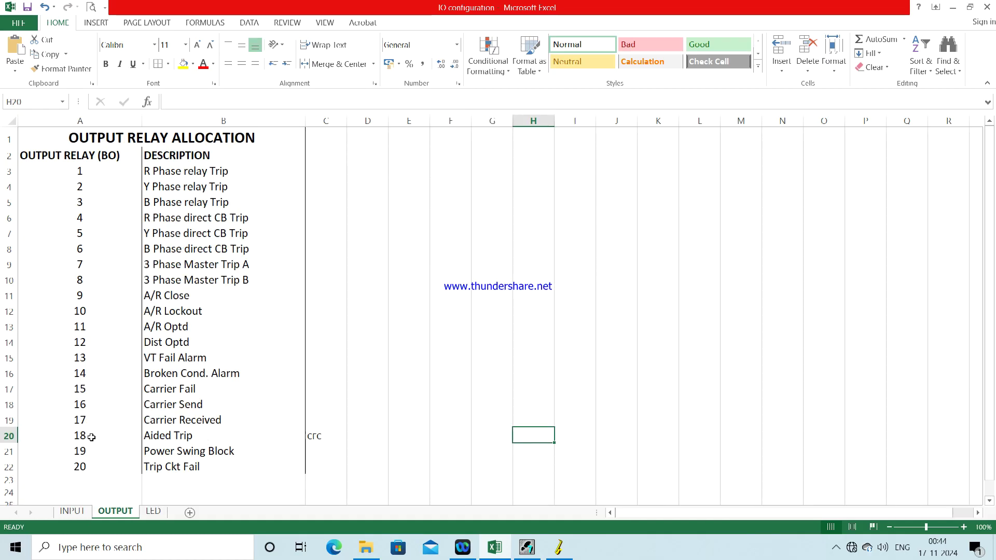
pyautogui.click(561, 547)
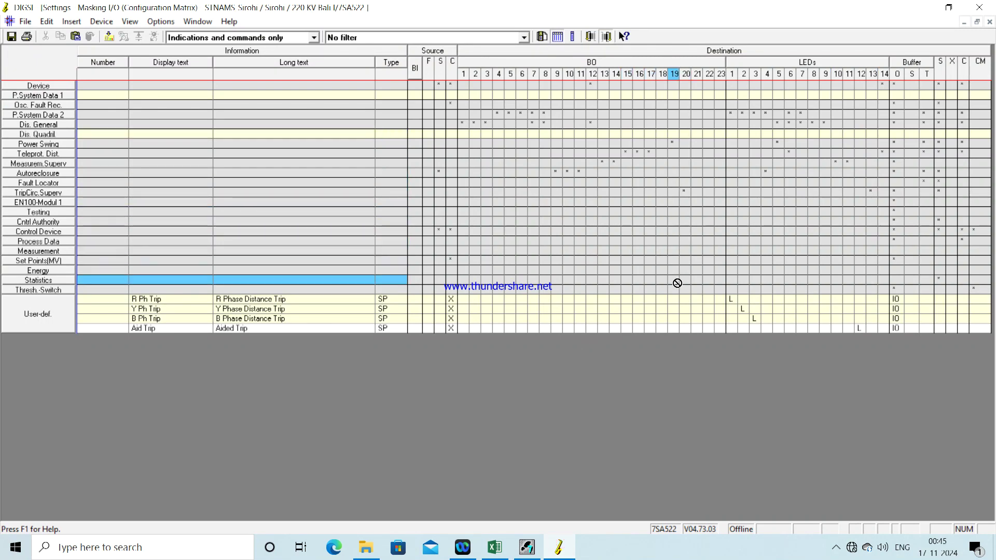
pyautogui.rightClick(661, 328)
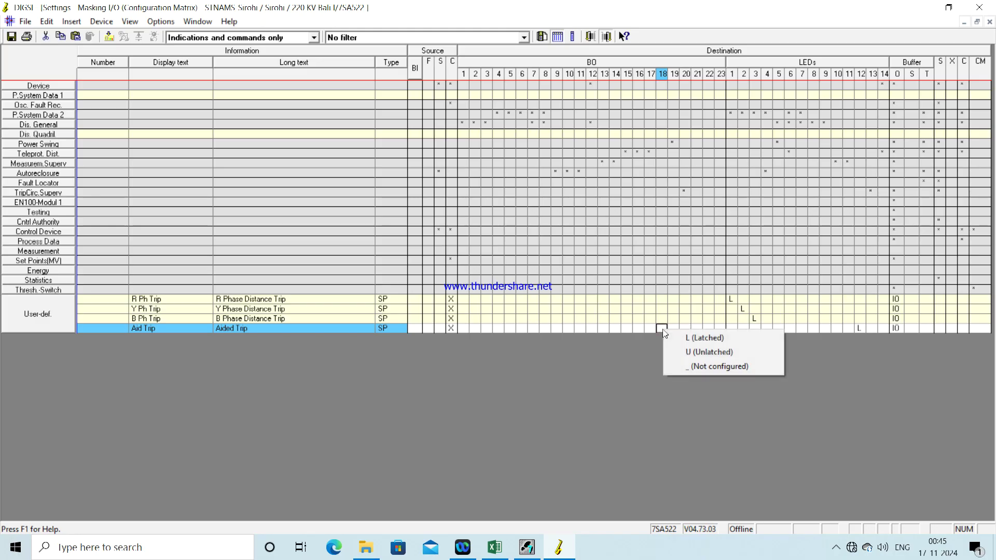
pyautogui.click(699, 341)
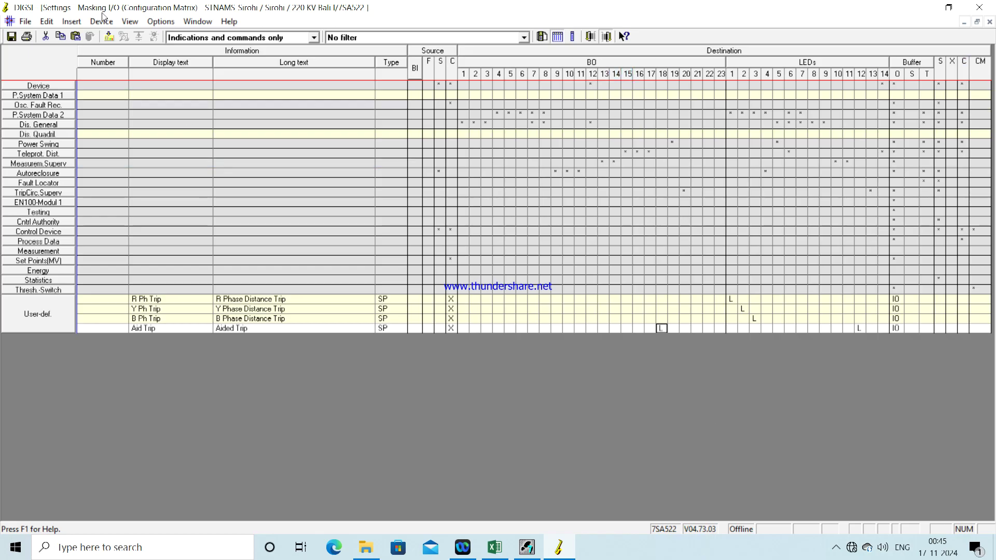
# - Save the masking I/O settings, dismiss the report, and close the configuration matrix
pyautogui.click(11, 37)
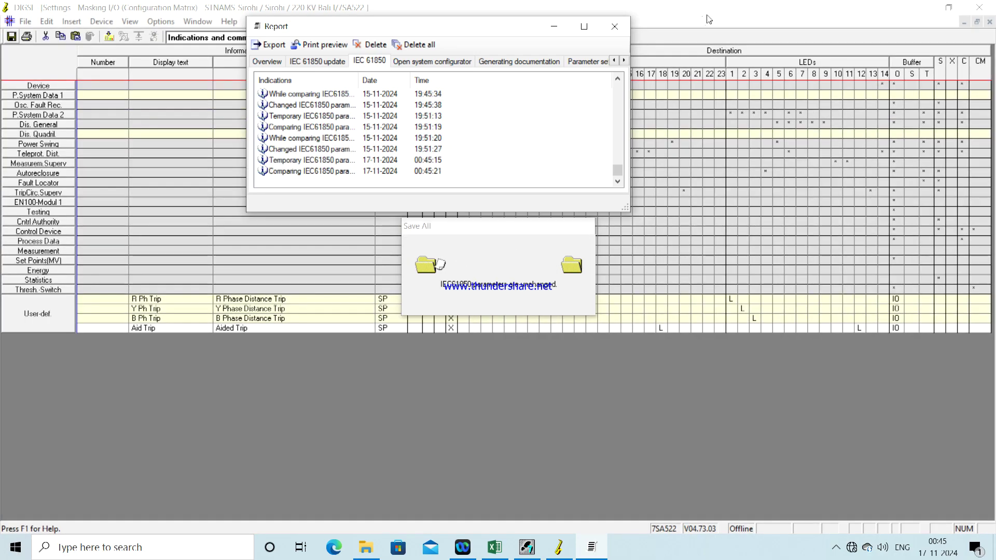
pyautogui.click(614, 29)
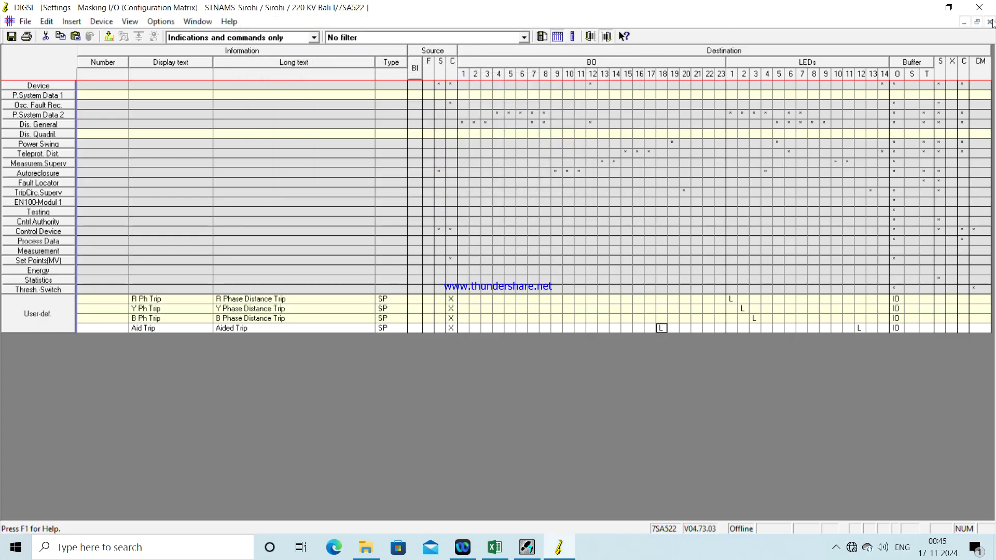
pyautogui.click(989, 22)
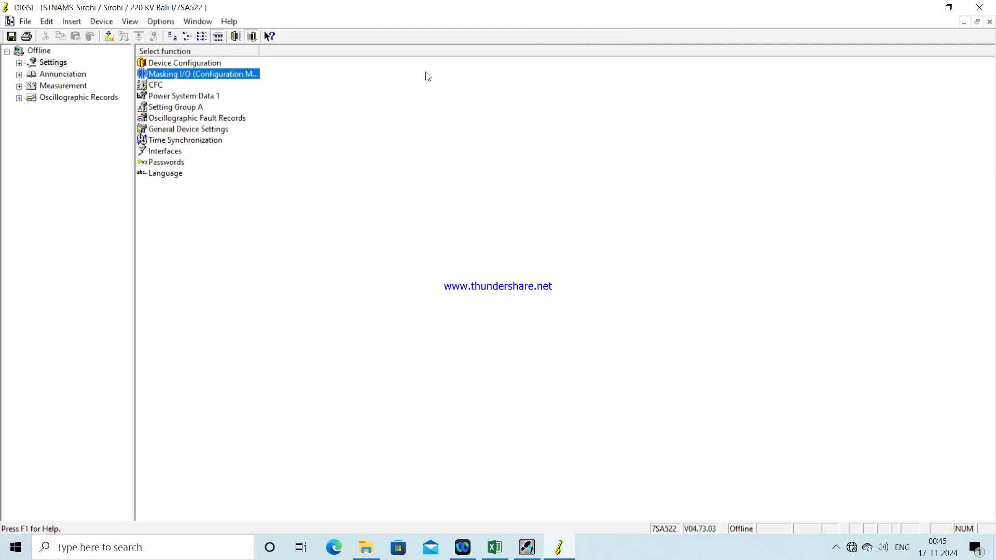
# - Open the CFC chart list and delete the existing Device, Systemlogic and DR Trigger charts
pyautogui.doubleClick(157, 86)
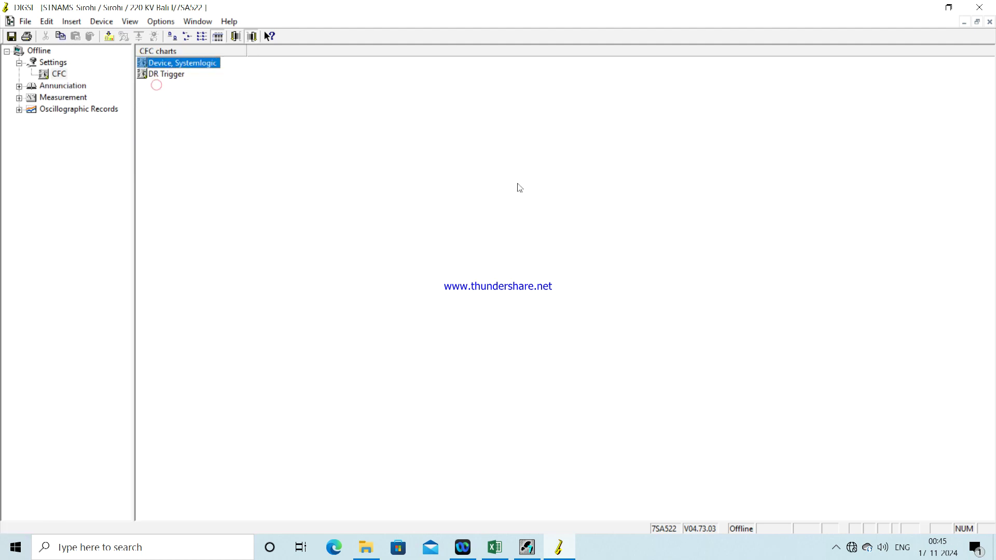
pyautogui.click(170, 114)
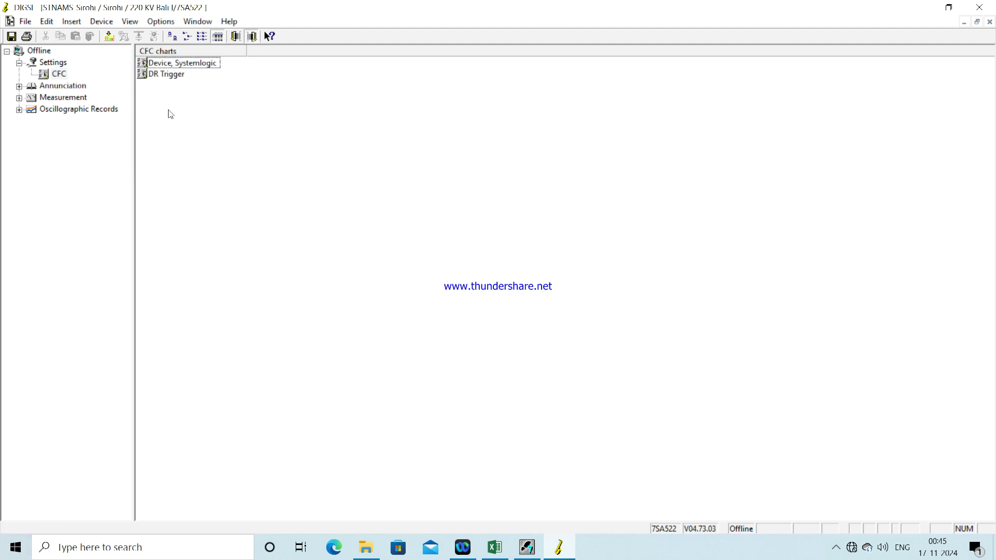
pyautogui.click(172, 65)
pyautogui.rightClick(169, 66)
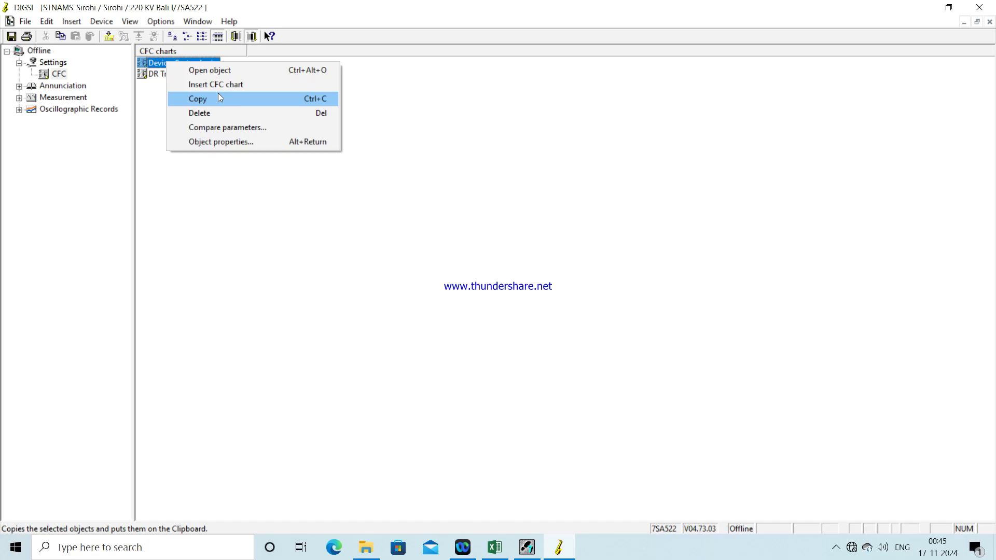
pyautogui.click(210, 113)
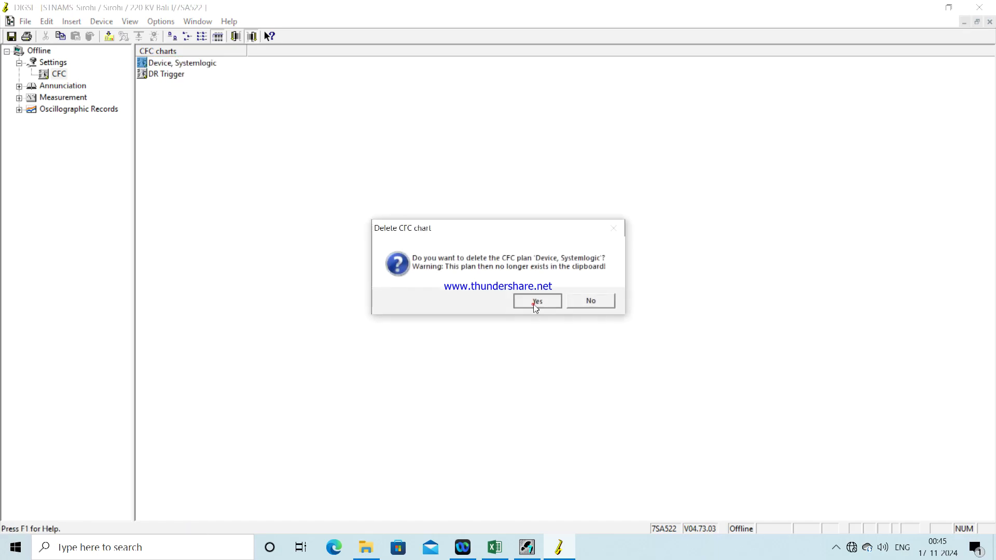
pyautogui.click(536, 302)
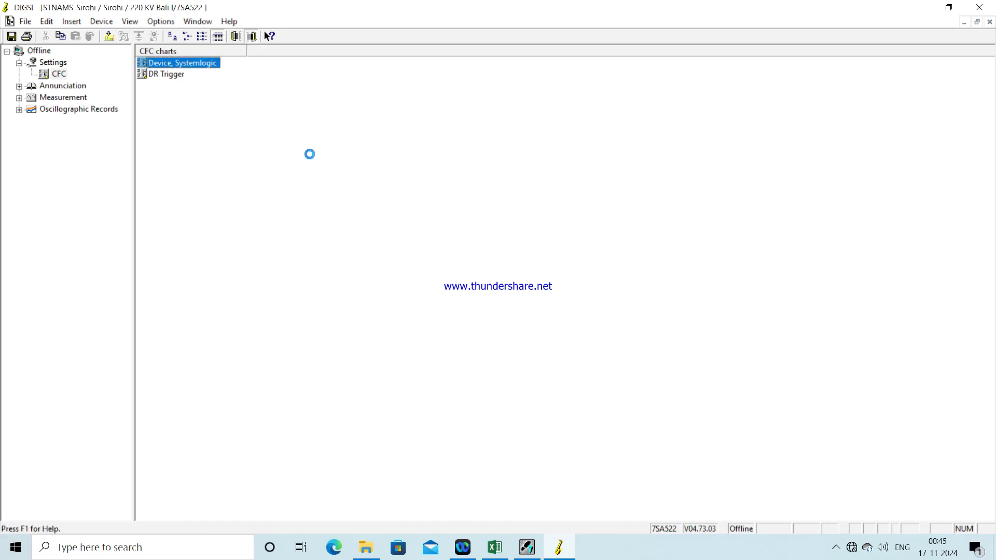
pyautogui.rightClick(172, 69)
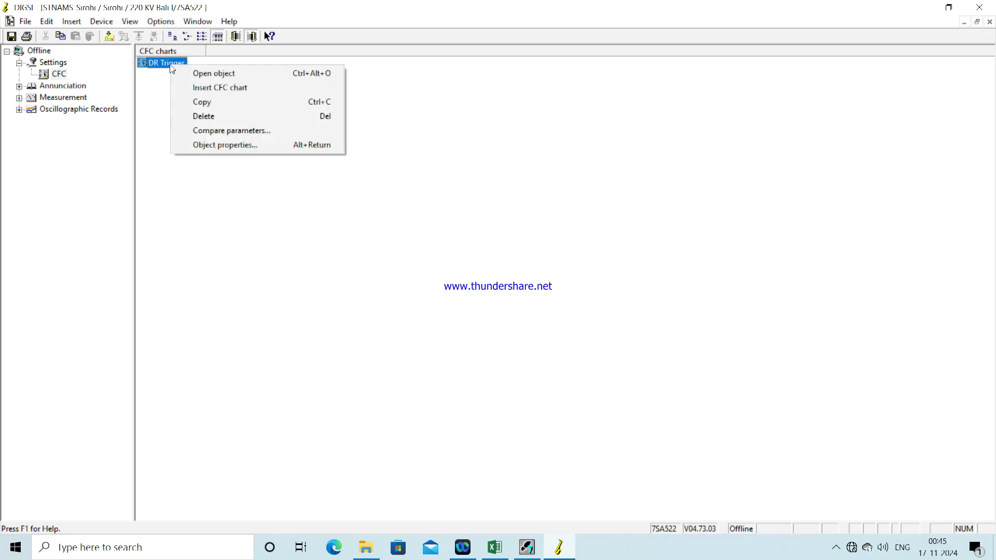
pyautogui.click(224, 117)
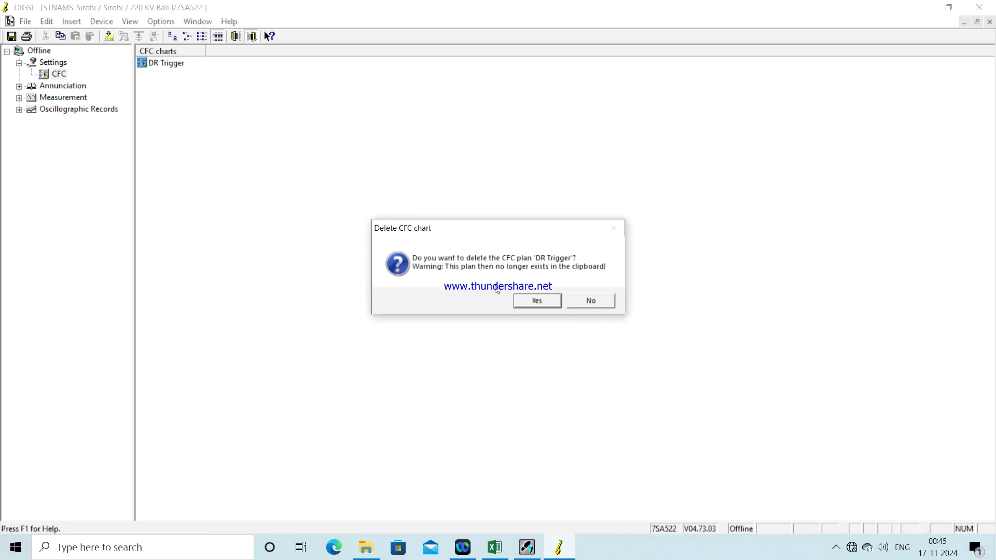
pyautogui.click(526, 302)
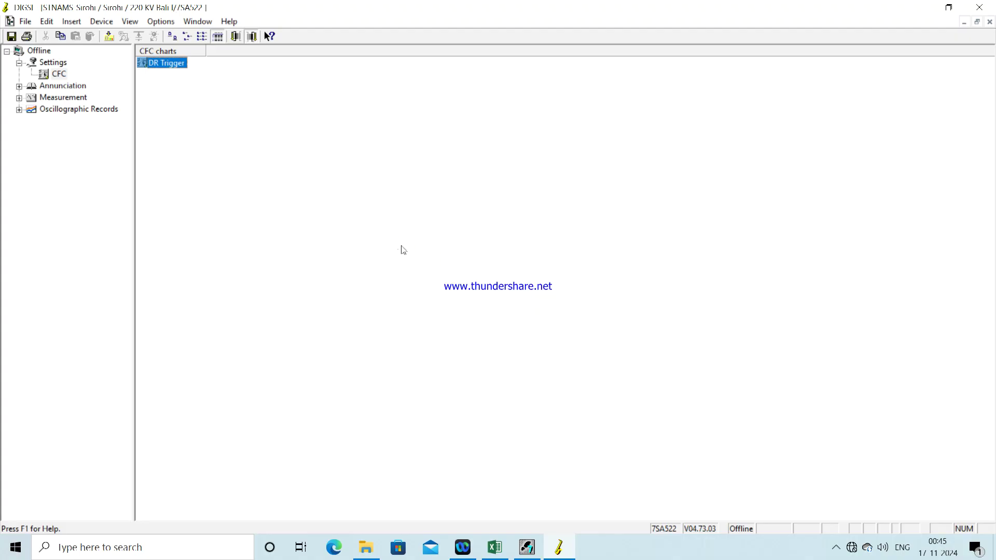
# - Insert a new CFC chart and rename it "LED Ph wise trip ind" in its object properties
pyautogui.rightClick(179, 73)
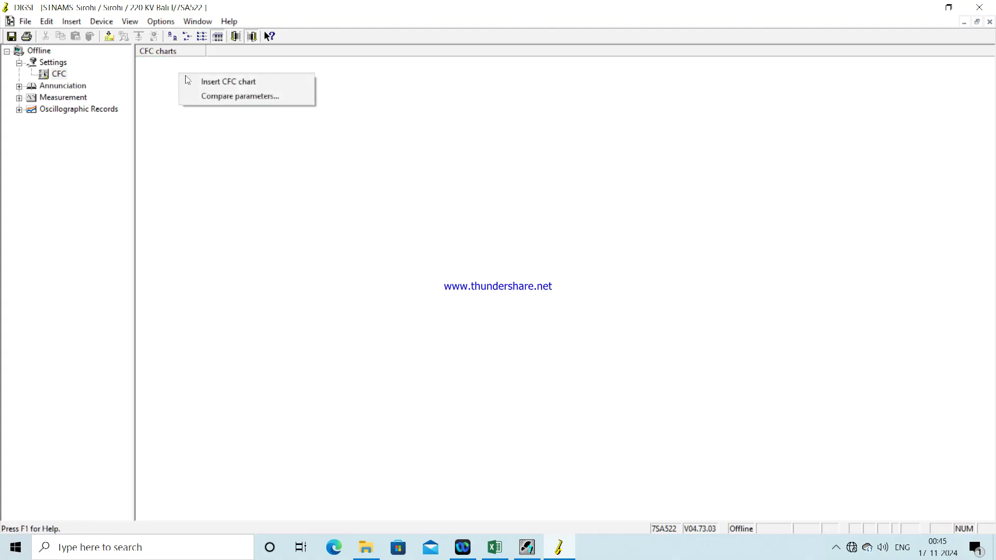
pyautogui.click(201, 84)
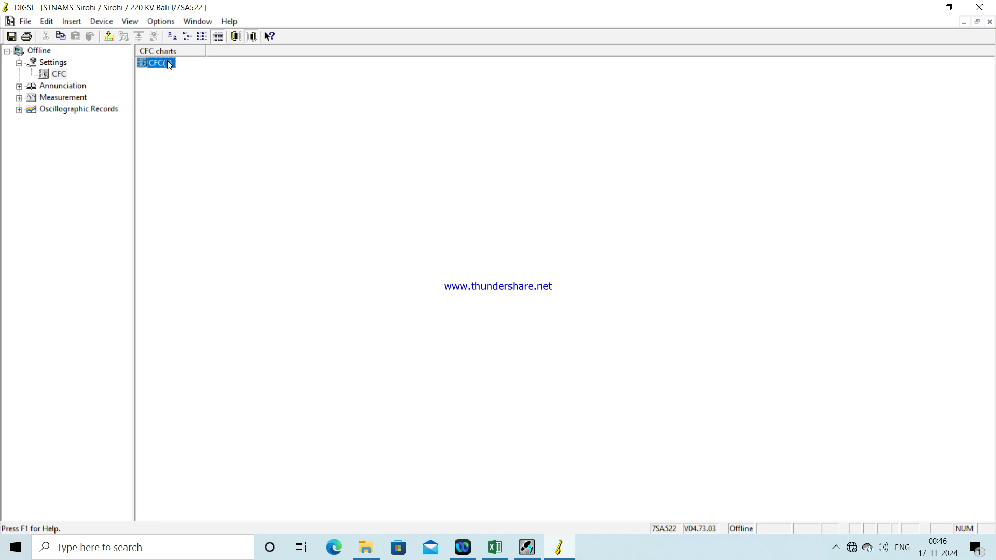
pyautogui.rightClick(169, 64)
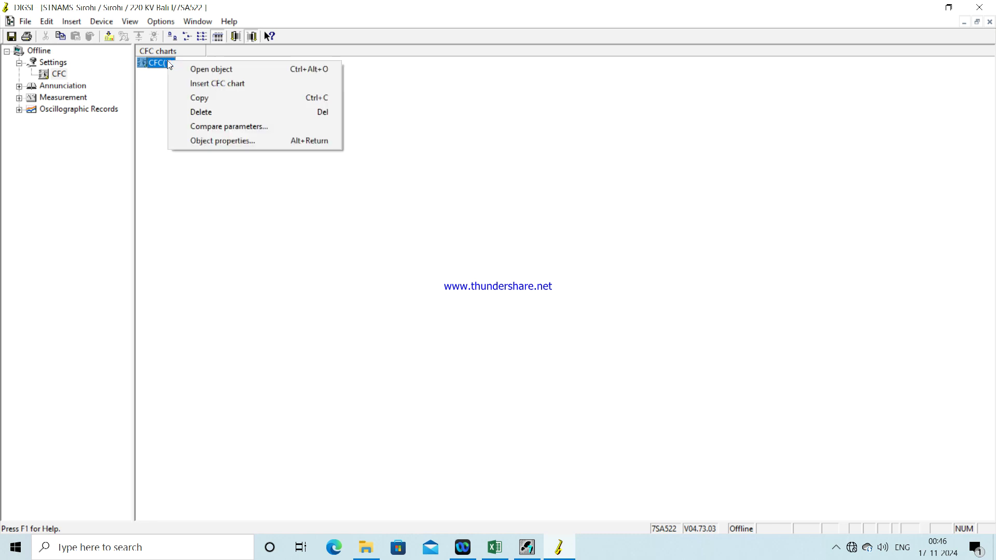
pyautogui.click(202, 141)
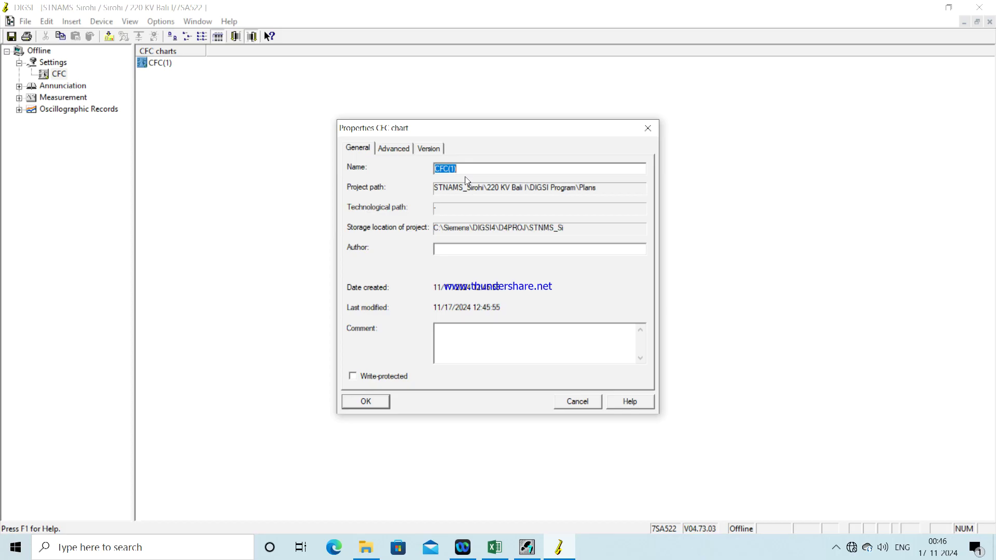
pyautogui.write('LE')
pyautogui.press('BackSpace')
pyautogui.press('BackSpace')
pyautogui.press('BackSpace')
pyautogui.press('BackSpace')
pyautogui.click(367, 404)
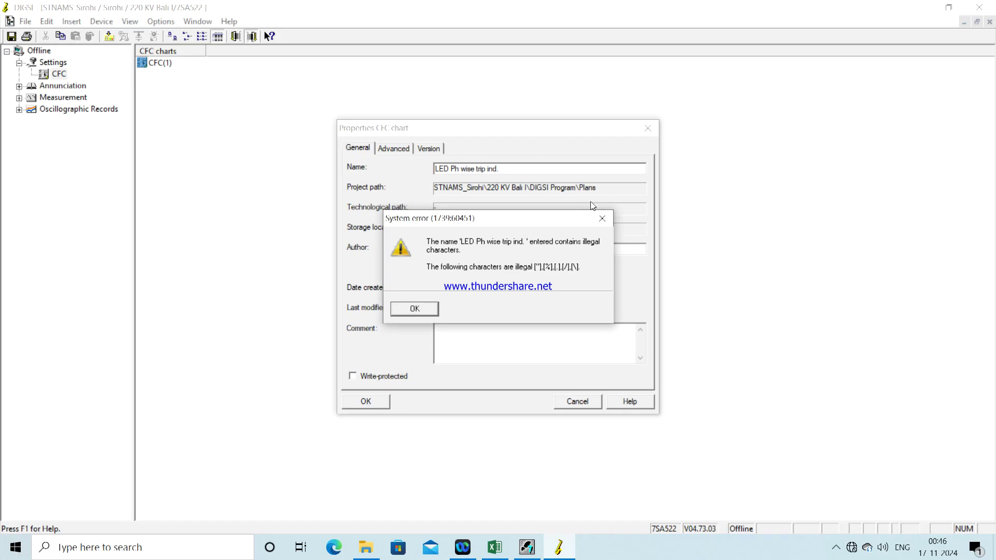
pyautogui.click(601, 218)
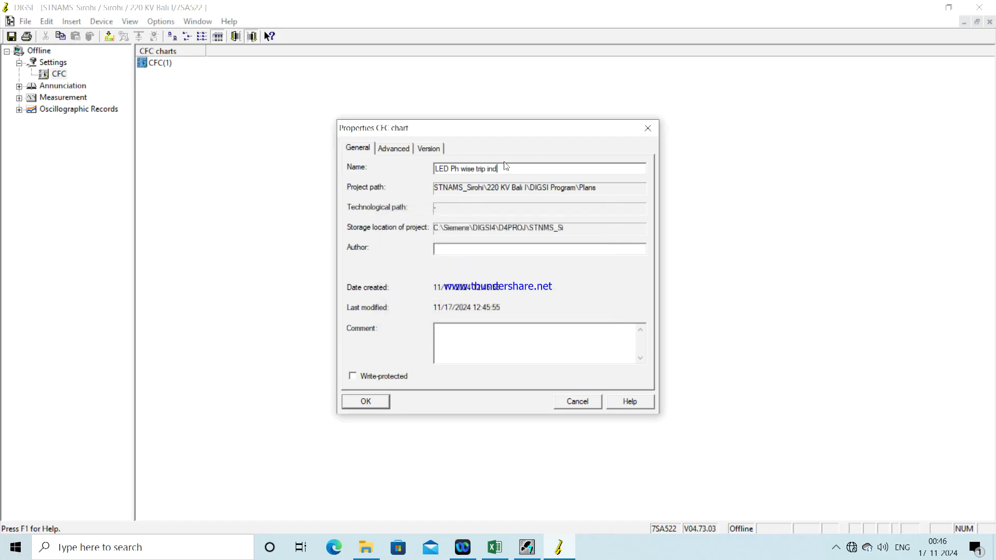
pyautogui.click(365, 401)
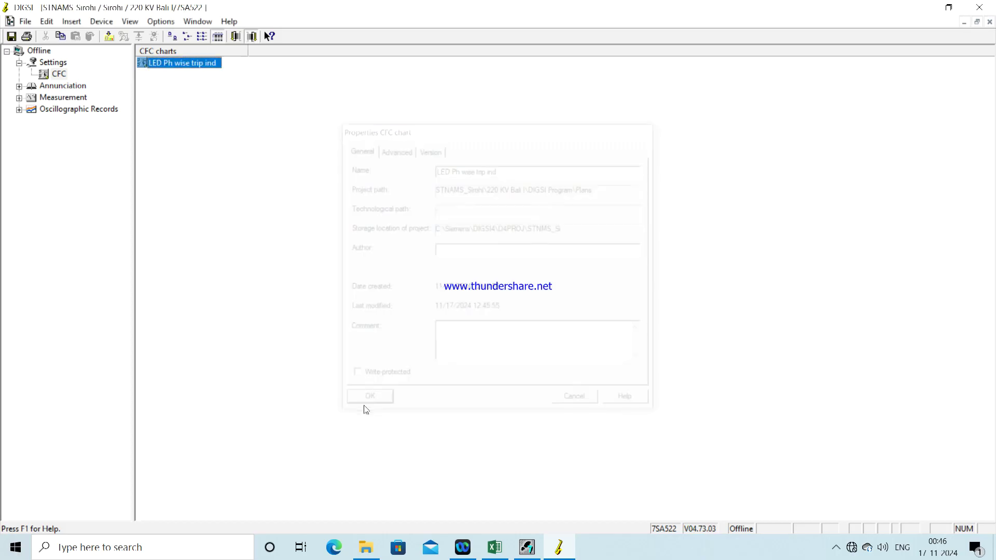
# - Open the "LED Ph wise trip ind" chart in the CFC editor and look over its left and right border areas
pyautogui.rightClick(175, 66)
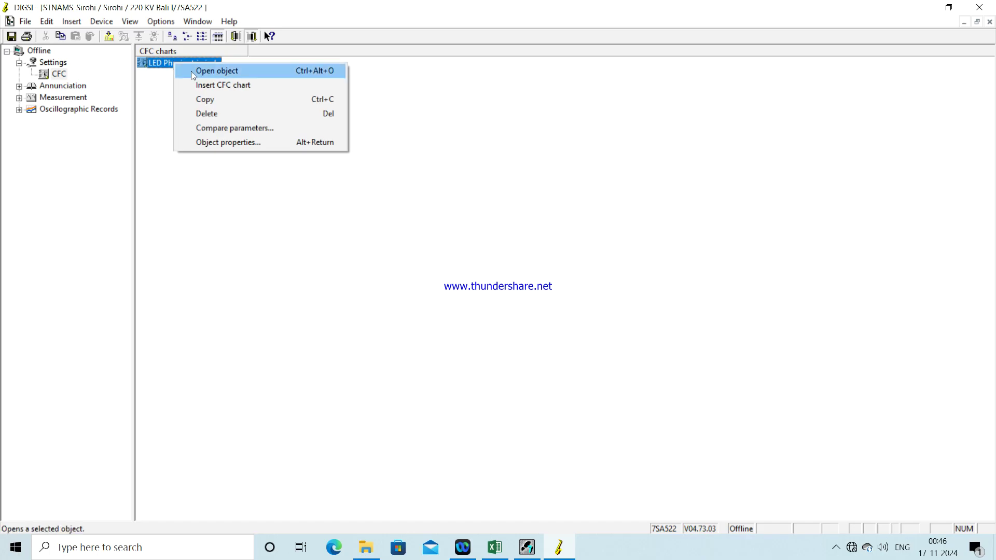
pyautogui.click(235, 157)
pyautogui.doubleClick(191, 64)
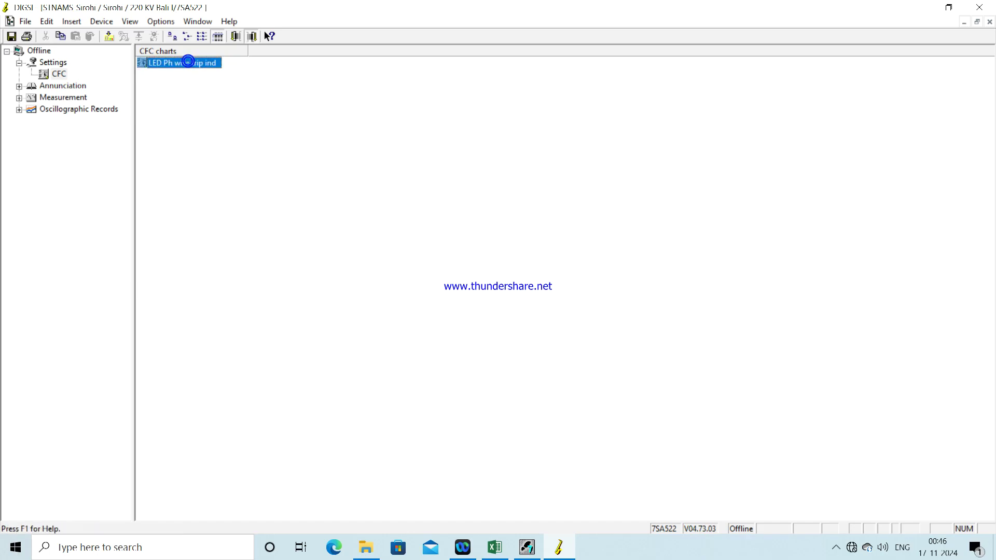
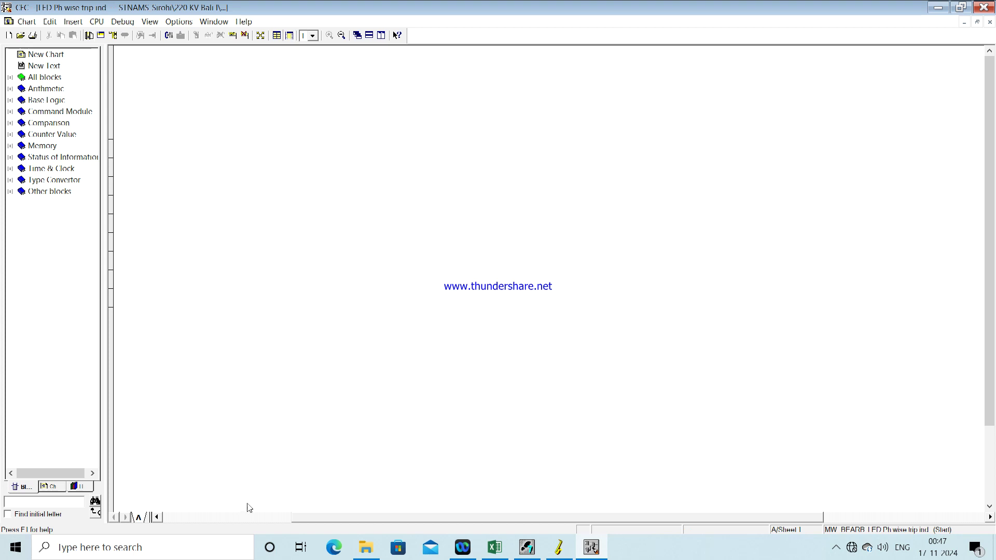
pyautogui.moveTo(328, 520); pyautogui.dragTo(156, 520)
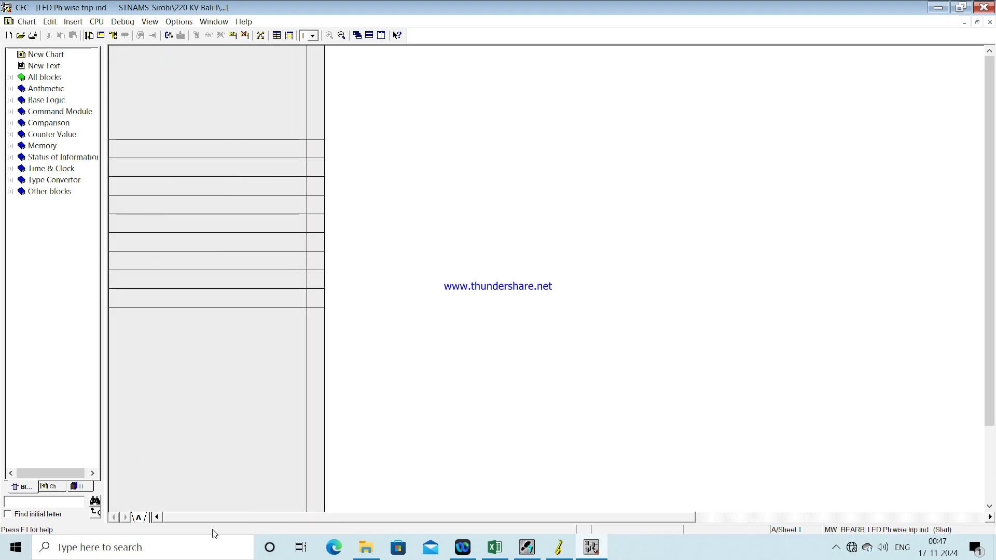
pyautogui.moveTo(210, 517); pyautogui.dragTo(502, 517)
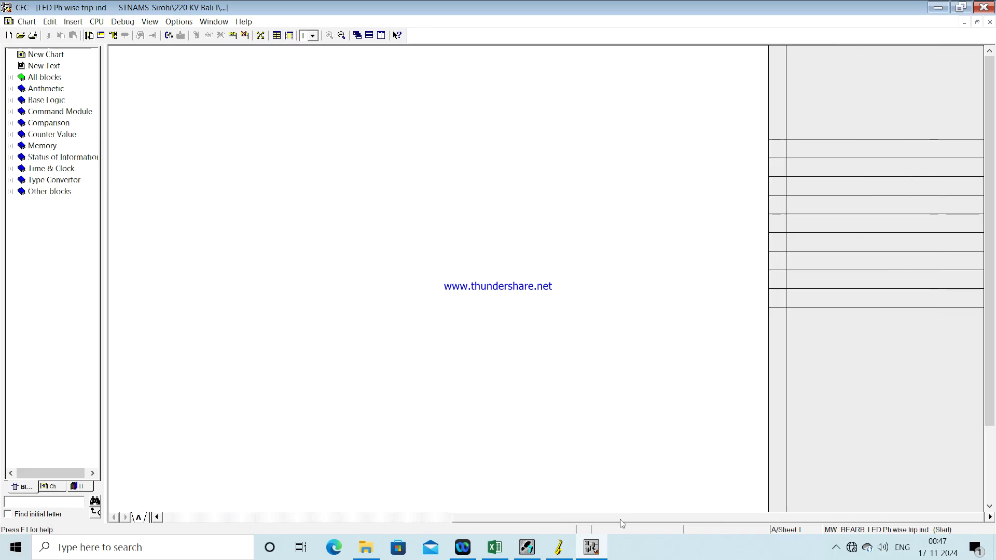
pyautogui.click(536, 520)
pyautogui.moveTo(536, 520); pyautogui.dragTo(351, 529)
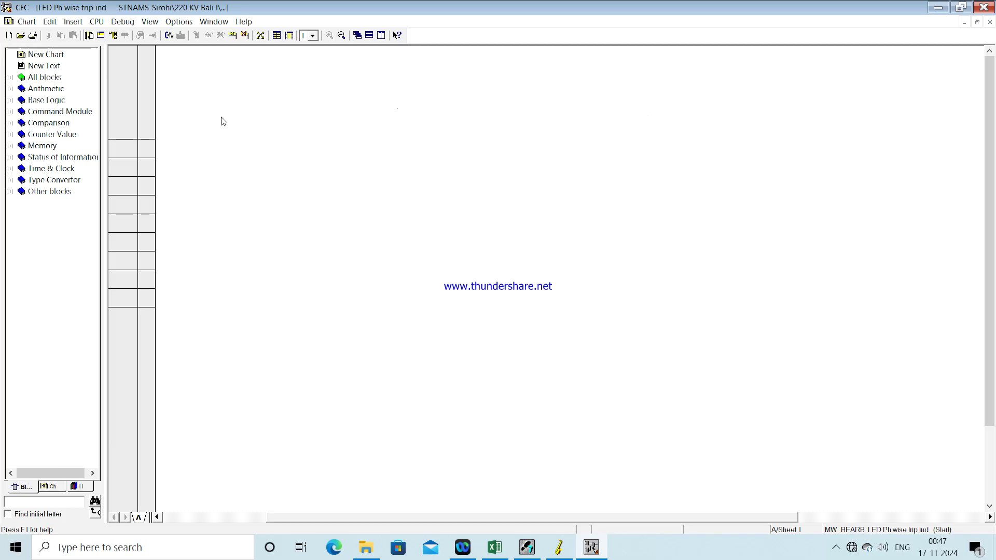
# - Expand the Base Logic blocks, widen the block catalog, and place an AND gate in the upper middle of the chart
pyautogui.click(10, 101)
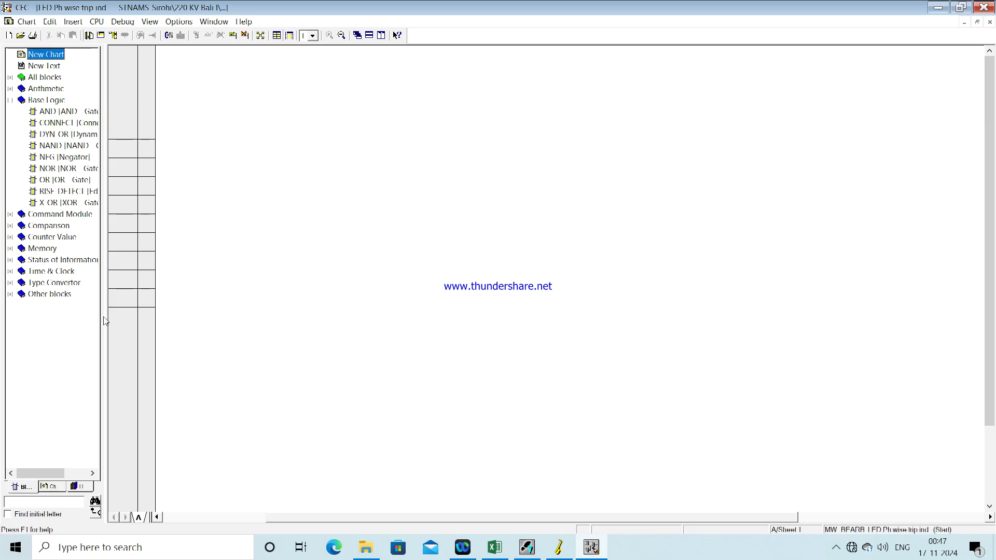
pyautogui.moveTo(108, 318); pyautogui.dragTo(137, 324)
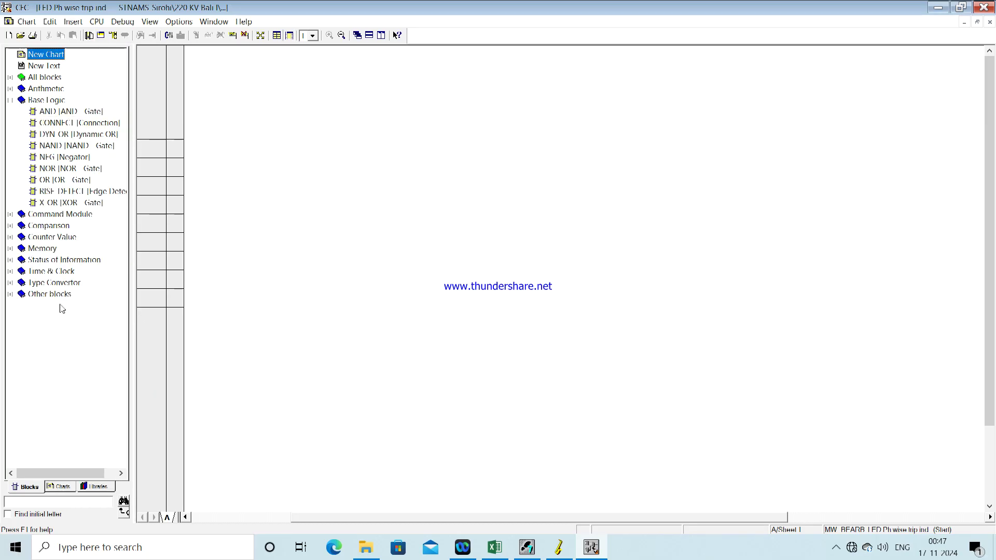
pyautogui.click(57, 112)
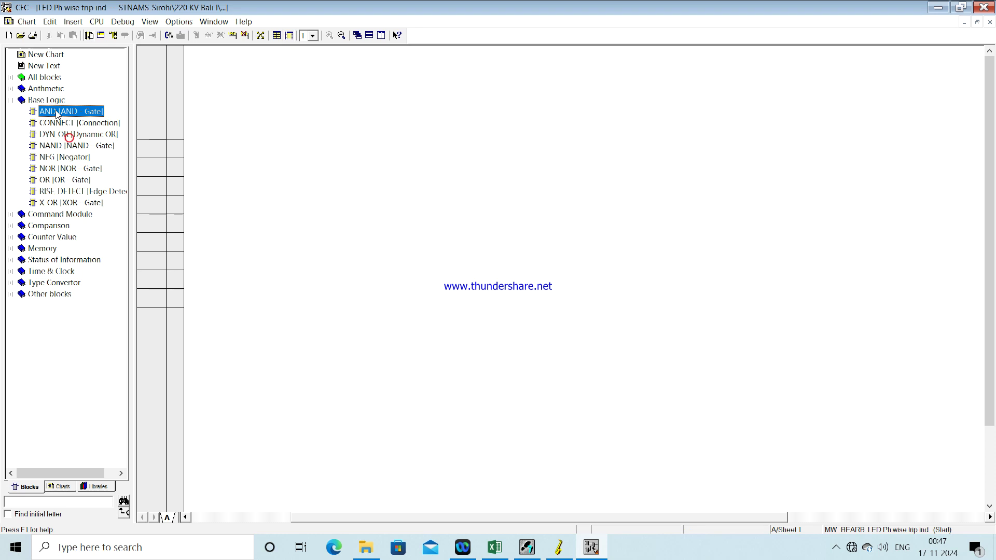
pyautogui.moveTo(57, 114); pyautogui.dragTo(601, 136)
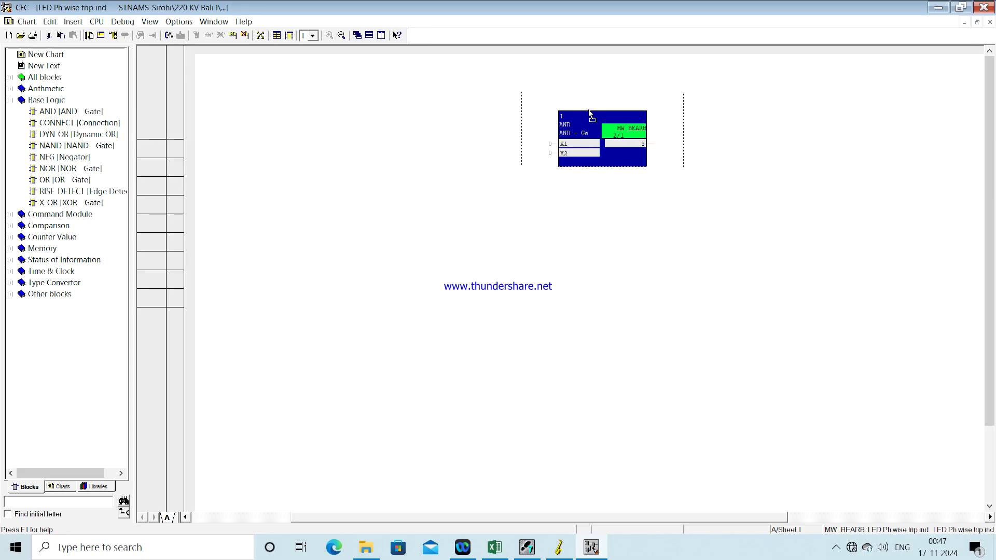
pyautogui.click(602, 247)
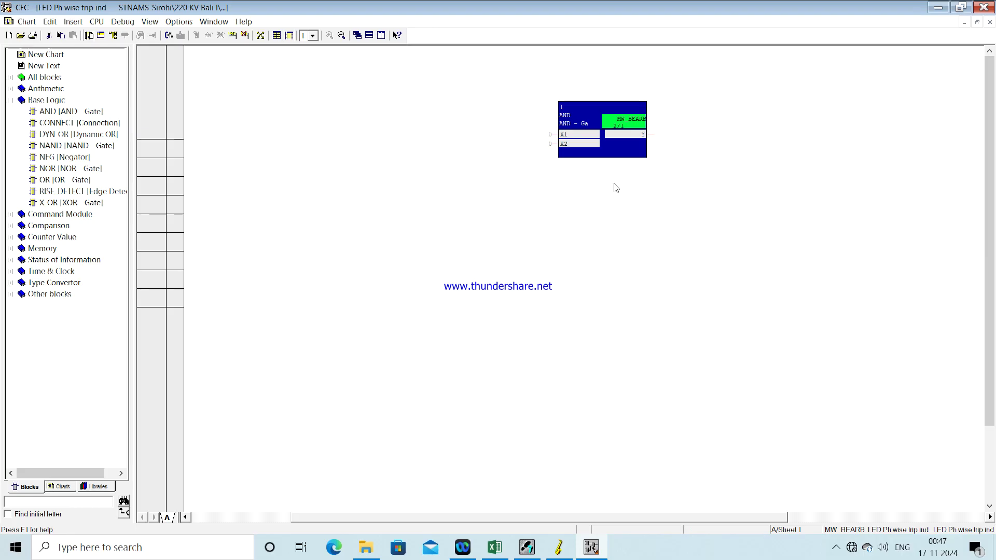
# - Copy the AND gate and place two duplicates one below the other beneath the original
pyautogui.click(583, 144)
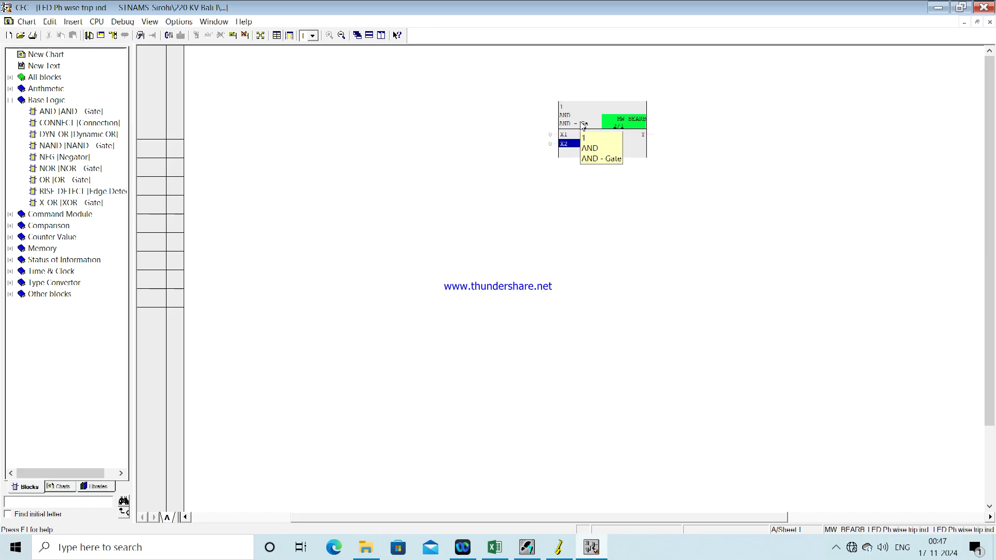
pyautogui.rightClick(582, 116)
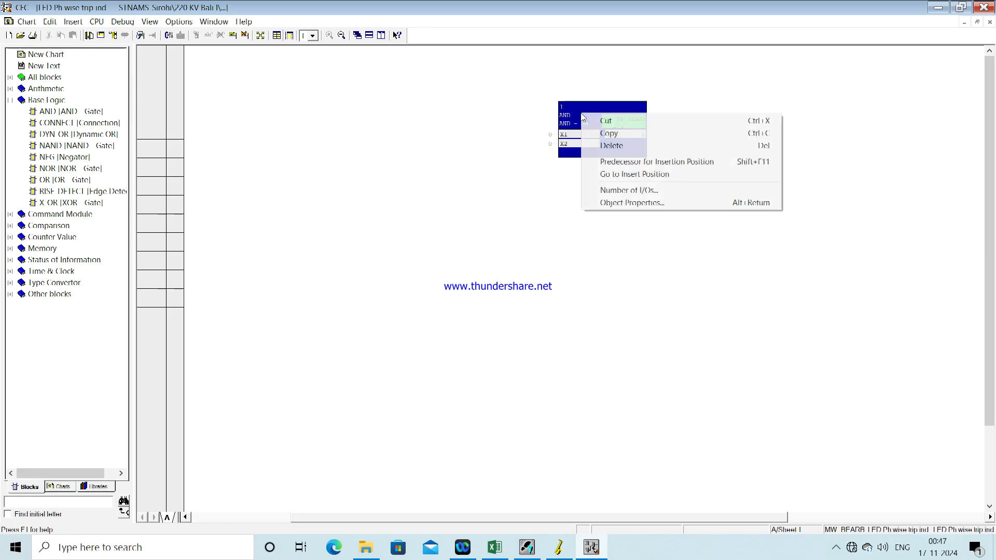
pyautogui.click(608, 134)
pyautogui.click(602, 213)
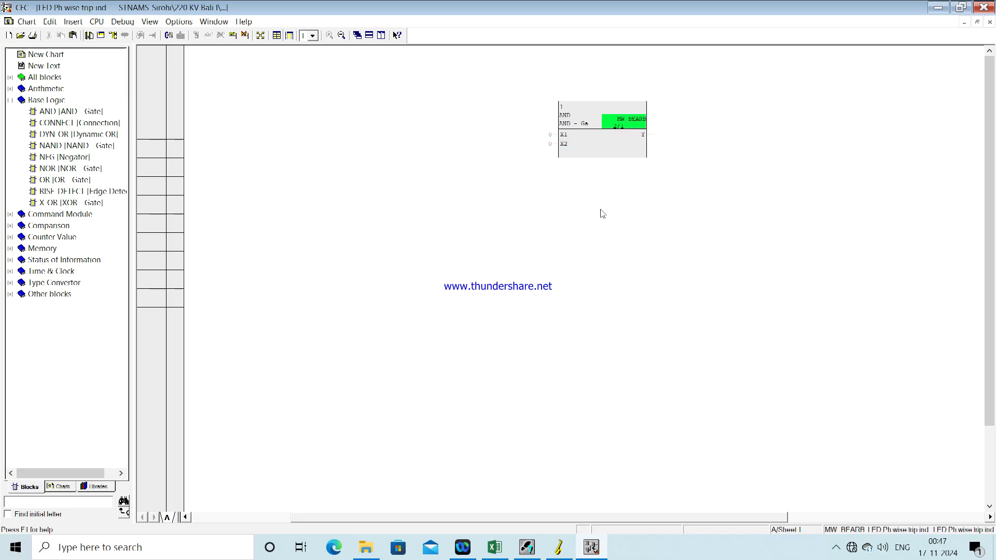
pyautogui.rightClick(602, 213)
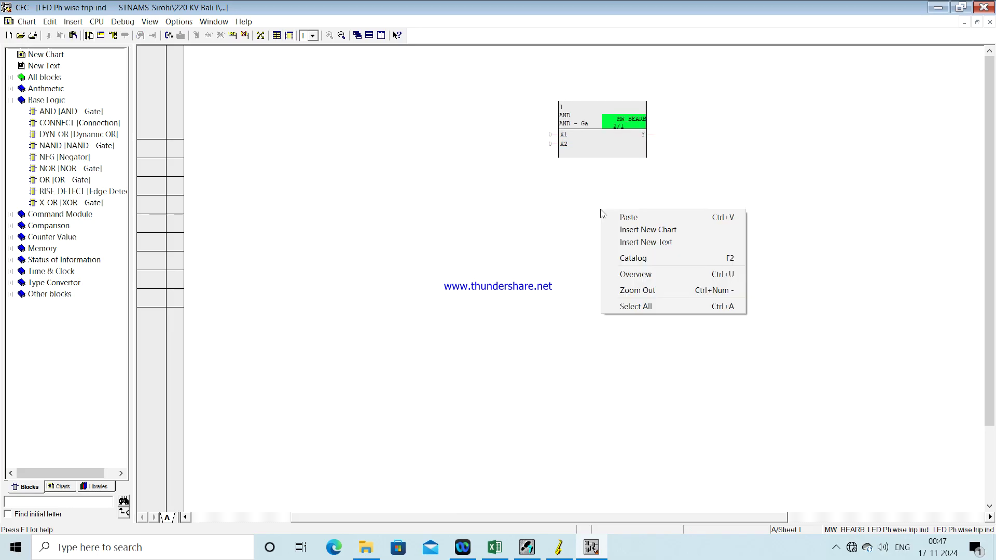
pyautogui.click(629, 218)
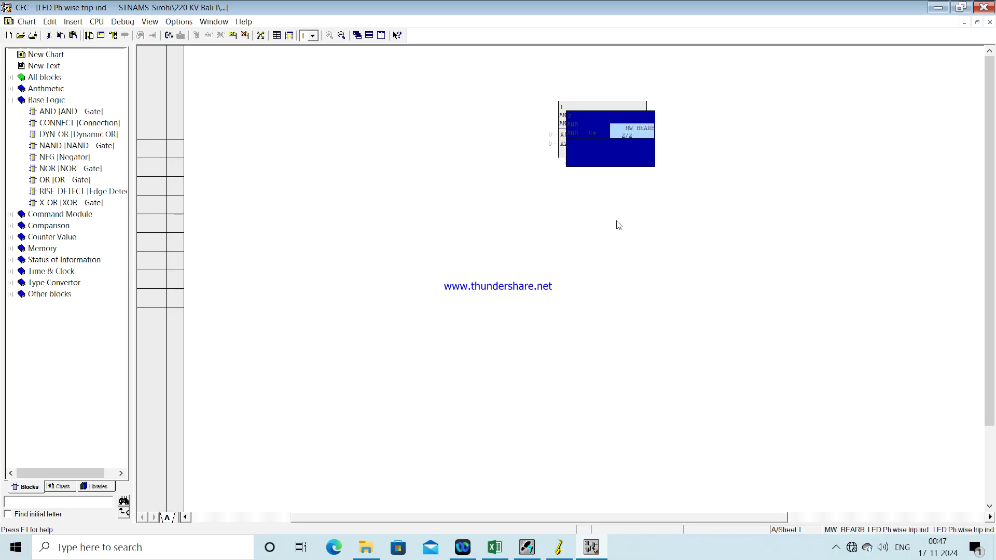
pyautogui.moveTo(598, 147); pyautogui.dragTo(593, 239)
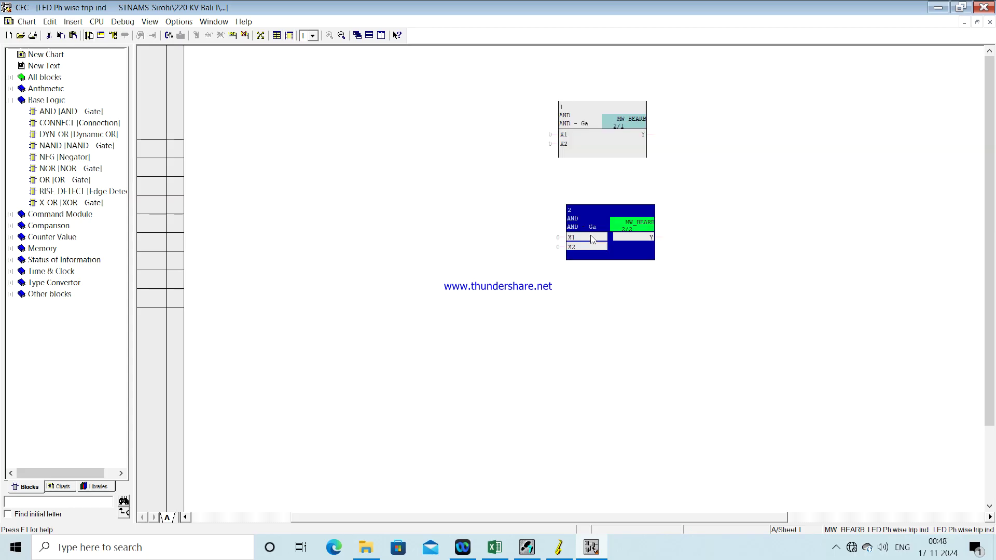
pyautogui.rightClick(613, 321)
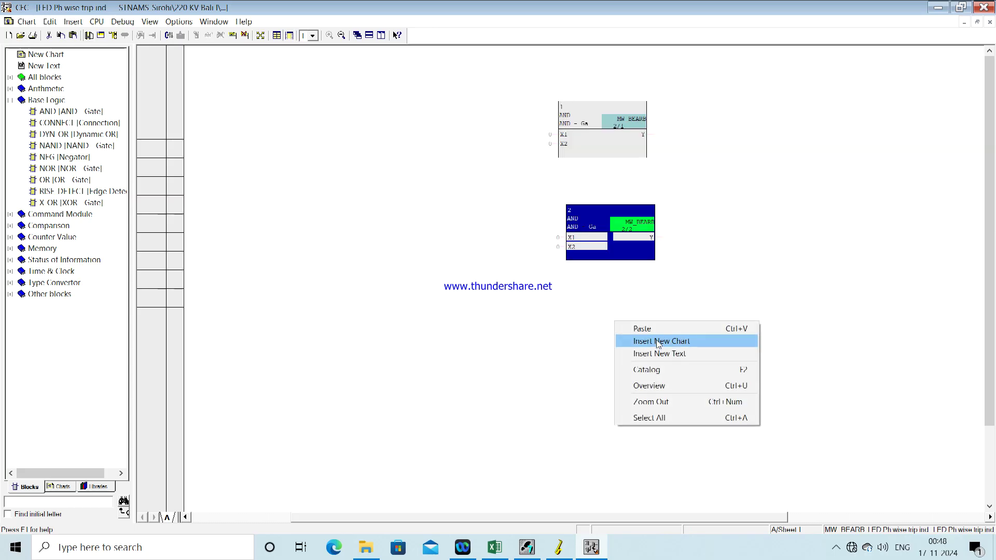
pyautogui.click(643, 329)
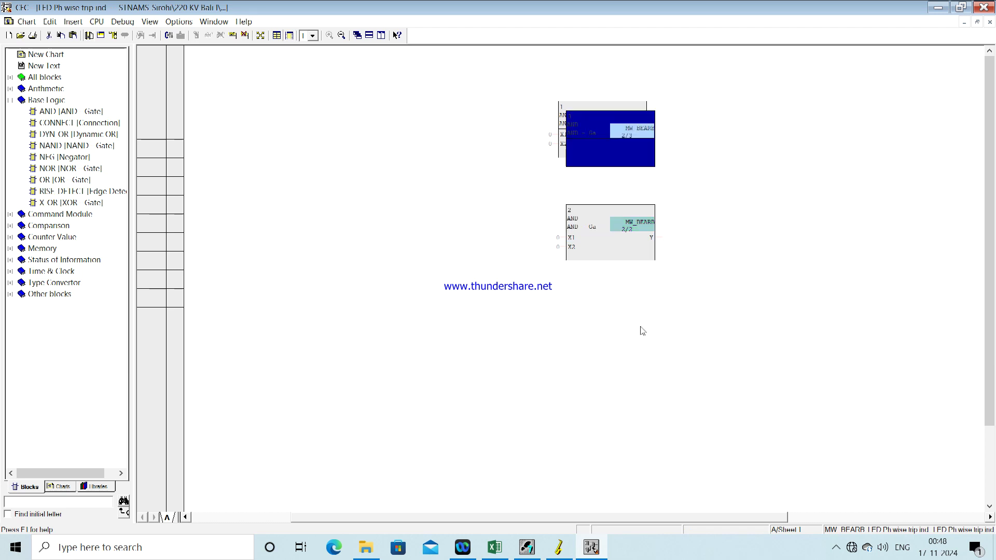
pyautogui.moveTo(611, 255); pyautogui.dragTo(656, 361)
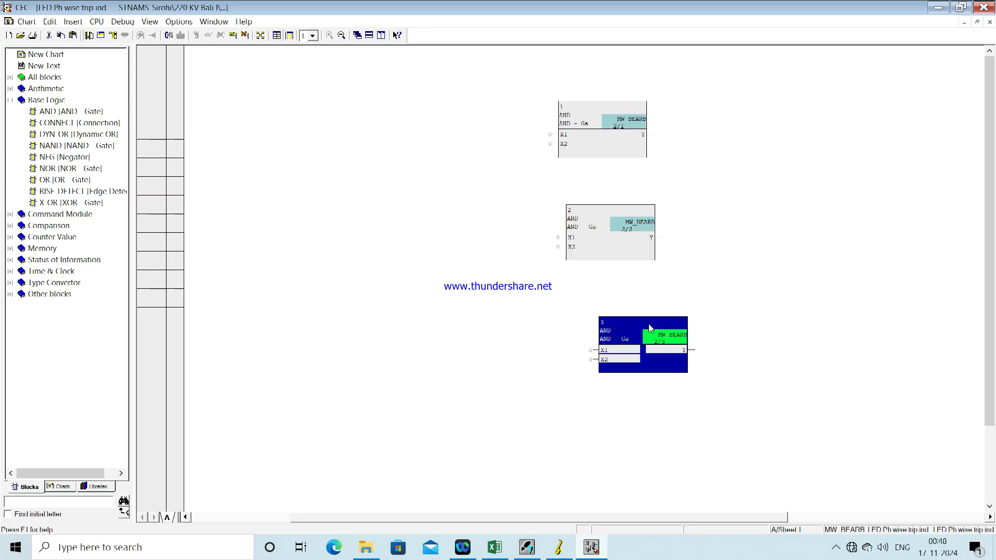
# - Align the second and first AND gates in one vertical column with the third gate
pyautogui.click(622, 251)
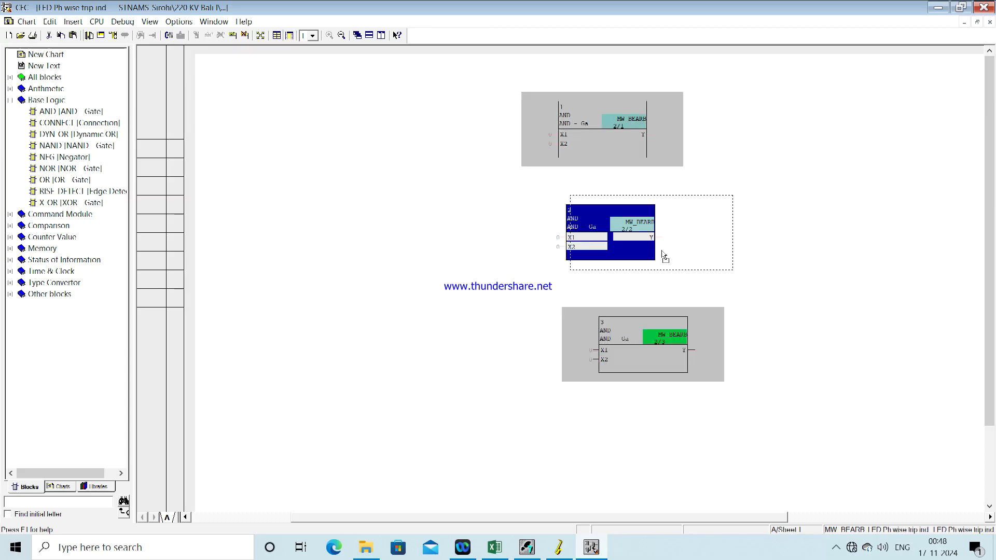
pyautogui.click(633, 149)
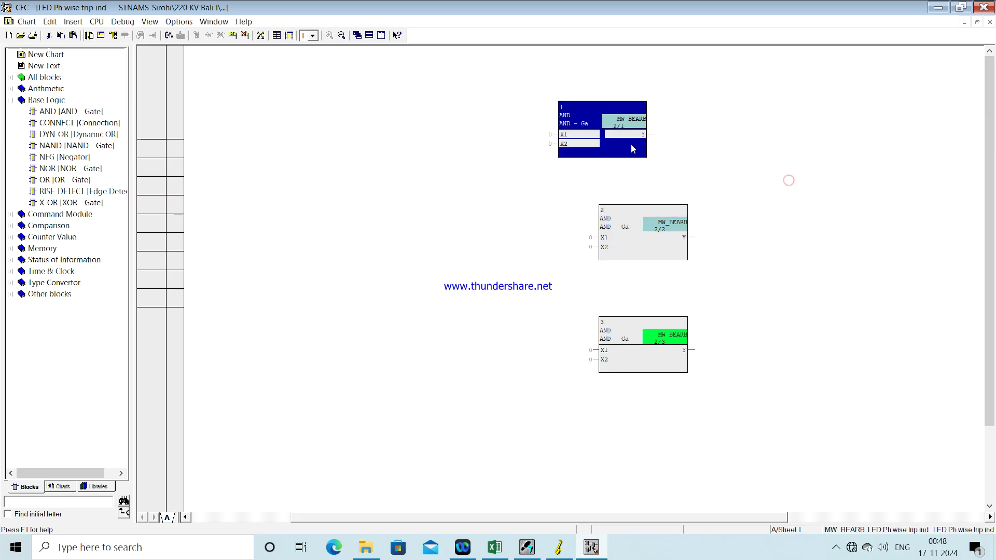
pyautogui.moveTo(669, 150); pyautogui.dragTo(678, 150)
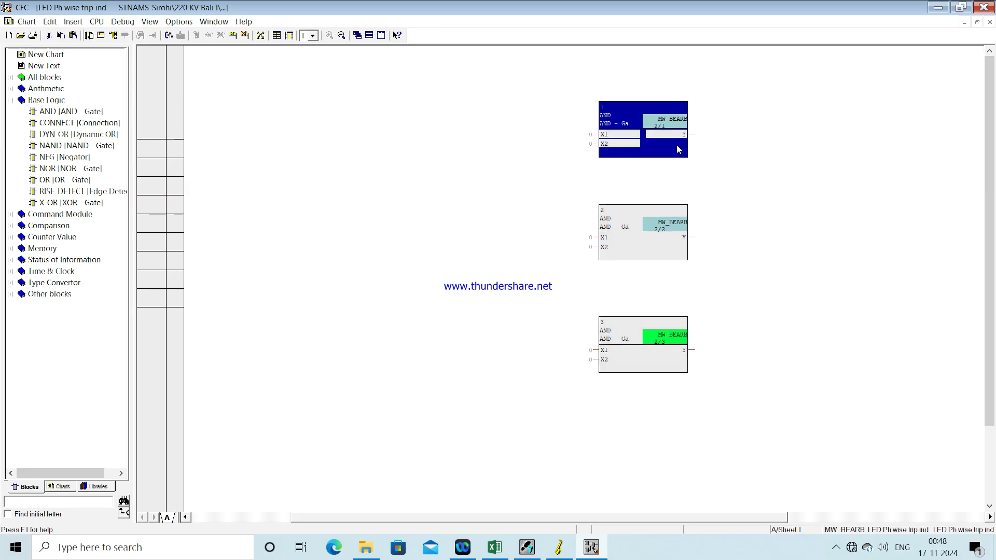
pyautogui.click(466, 245)
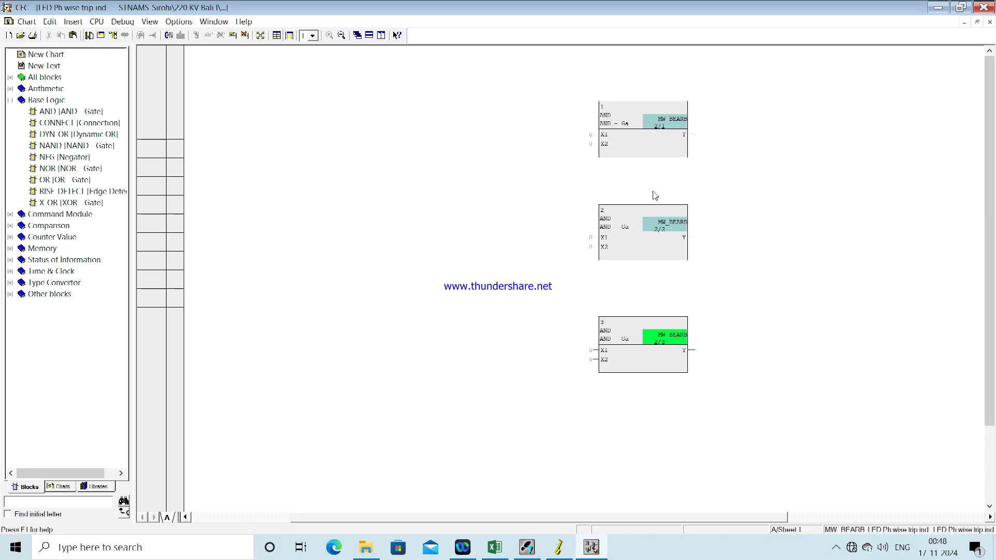
# - Interconnect input X1 of the first AND gate to the Dis. General signal Dis.Pickup L1 on the left border
pyautogui.click(603, 136)
pyautogui.rightClick(605, 138)
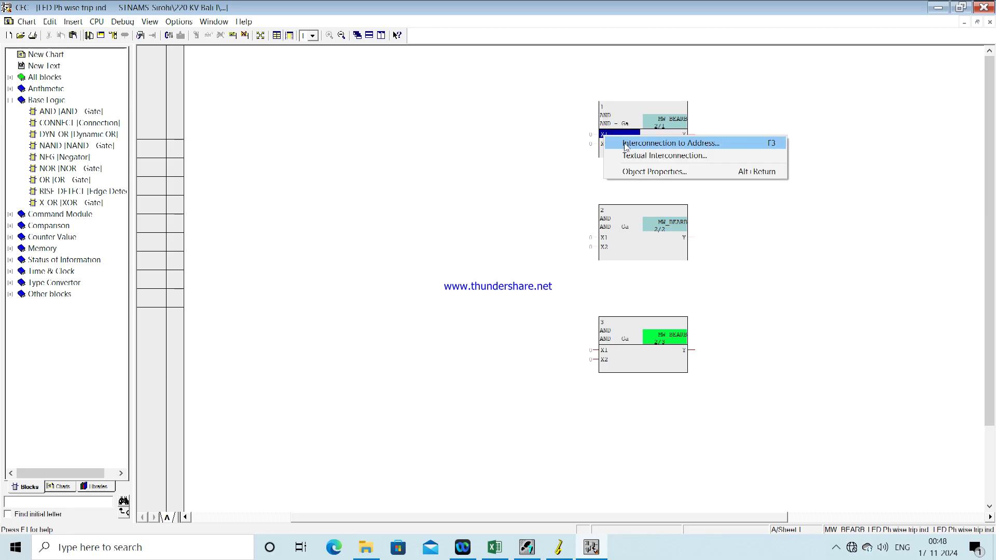
pyautogui.click(668, 147)
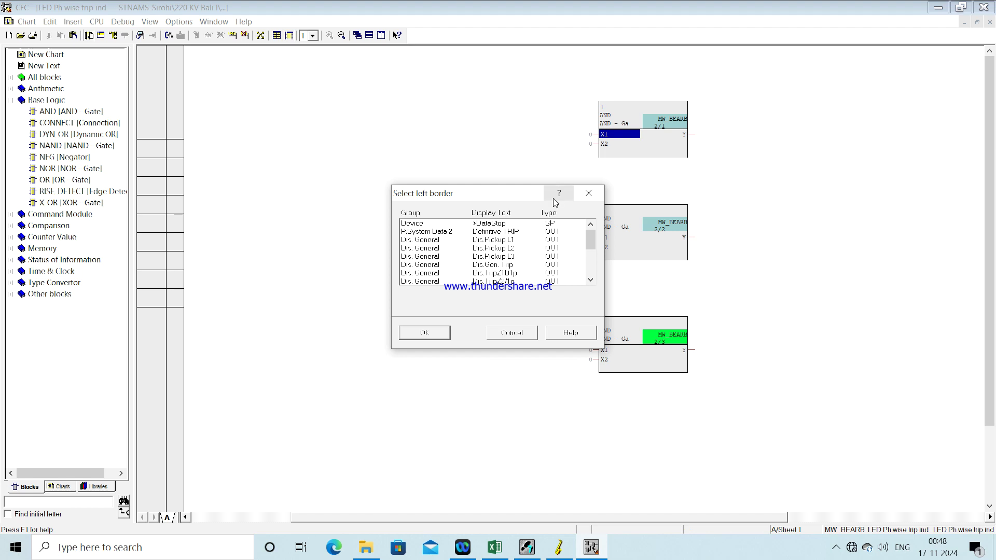
pyautogui.click(486, 240)
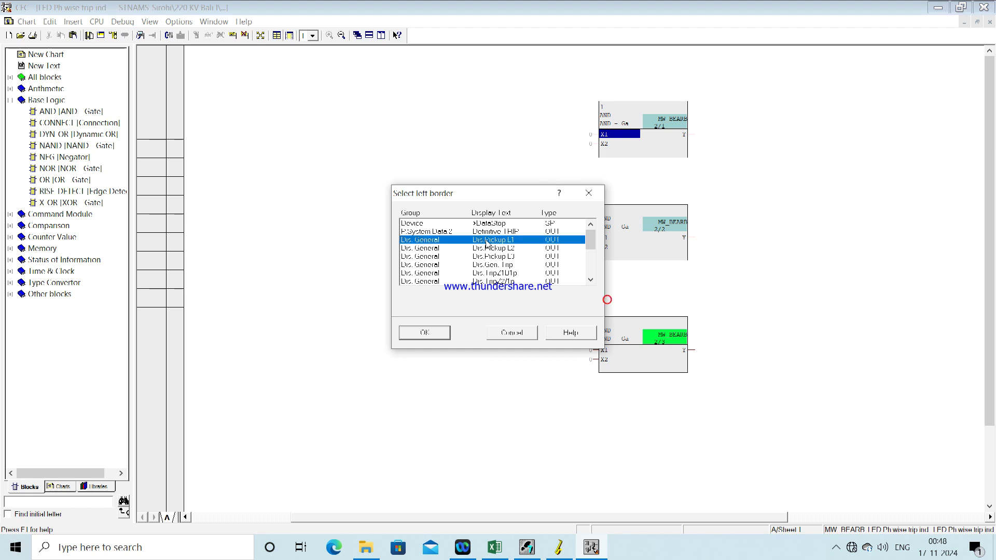
pyautogui.click(430, 335)
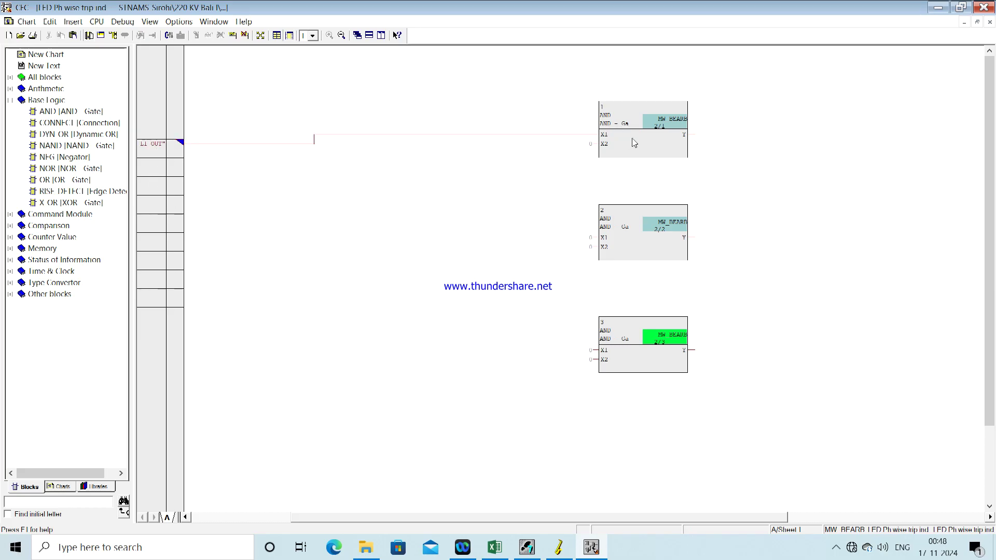
# - Interconnect input X2 of the first AND gate to the Dis. General signal Dis.Gen. Trip on the left border
pyautogui.click(603, 144)
pyautogui.rightClick(604, 148)
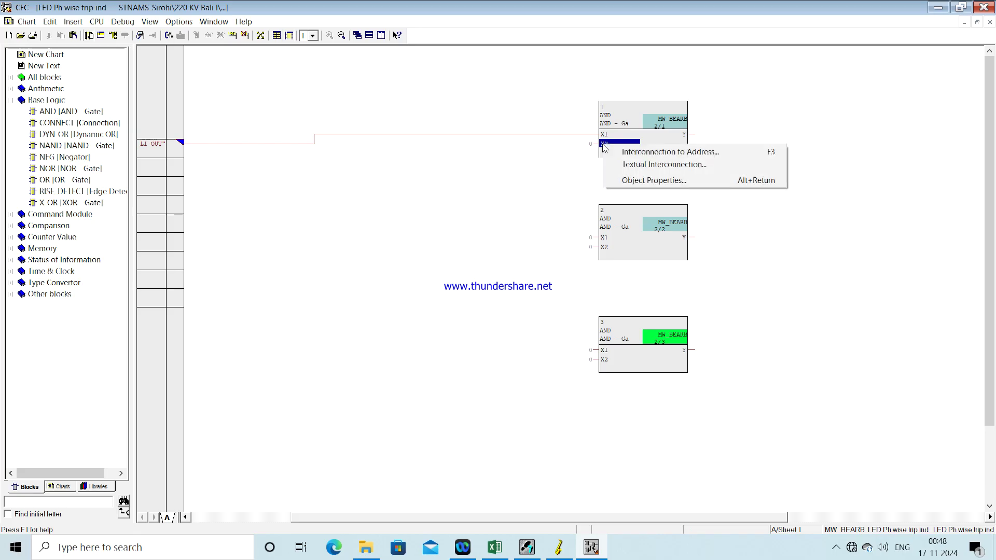
pyautogui.click(663, 152)
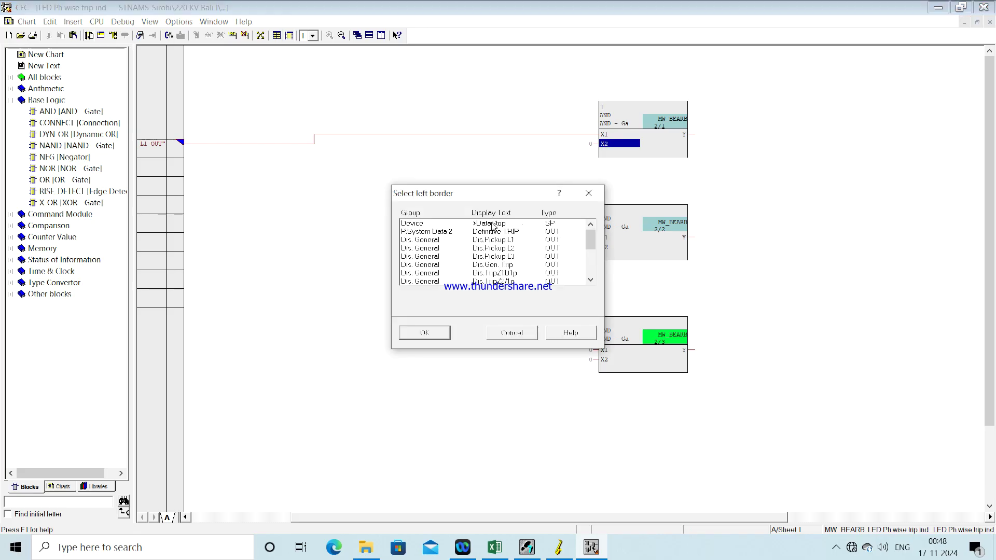
pyautogui.click(480, 266)
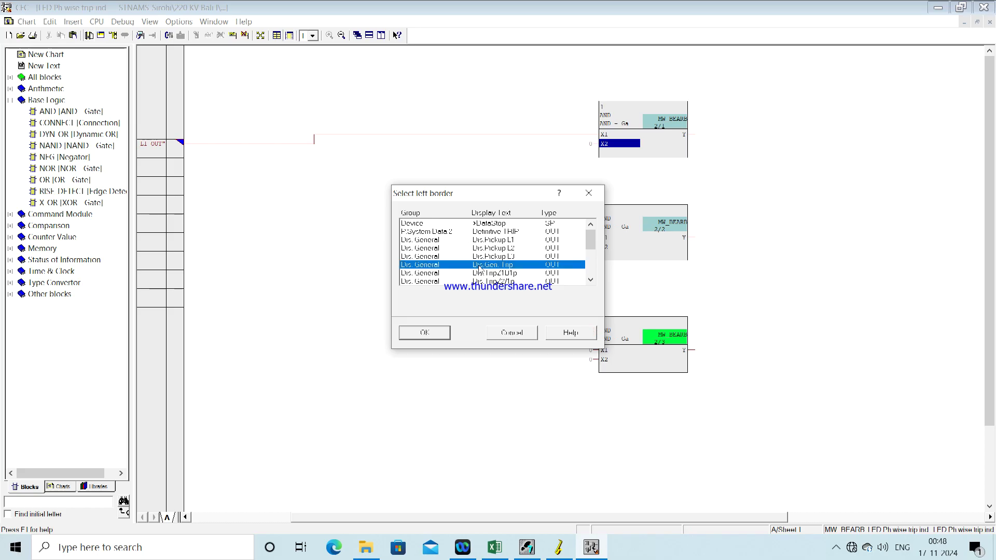
pyautogui.click(425, 334)
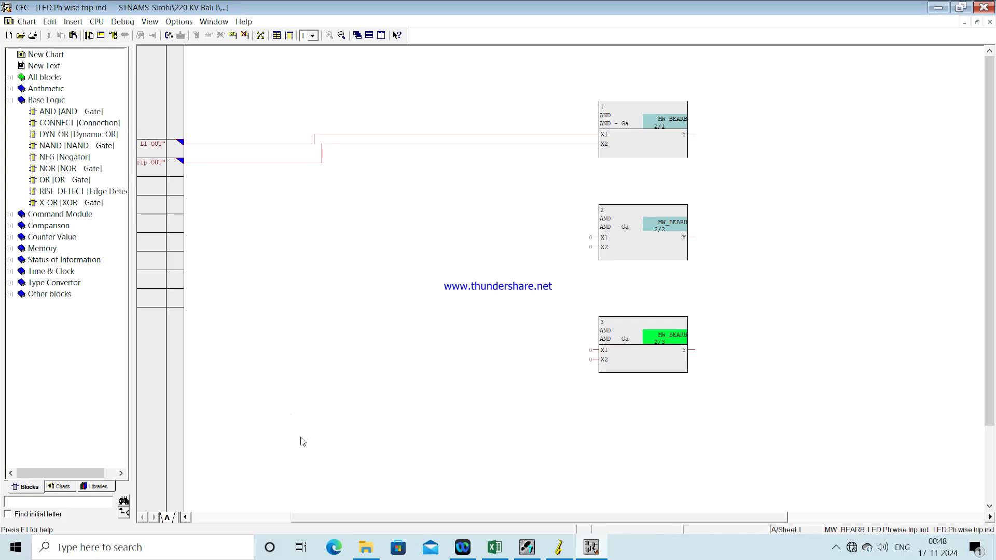
# - Interconnect output Y of the first AND gate to the user-defined R Ph Trip signal on the right border
pyautogui.moveTo(338, 518); pyautogui.dragTo(511, 516)
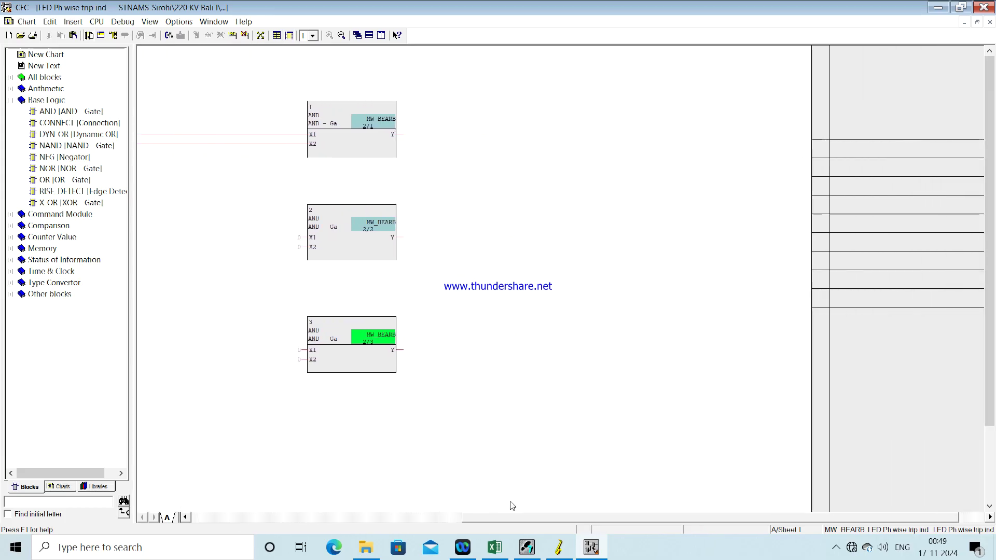
pyautogui.click(394, 136)
pyautogui.rightClick(394, 136)
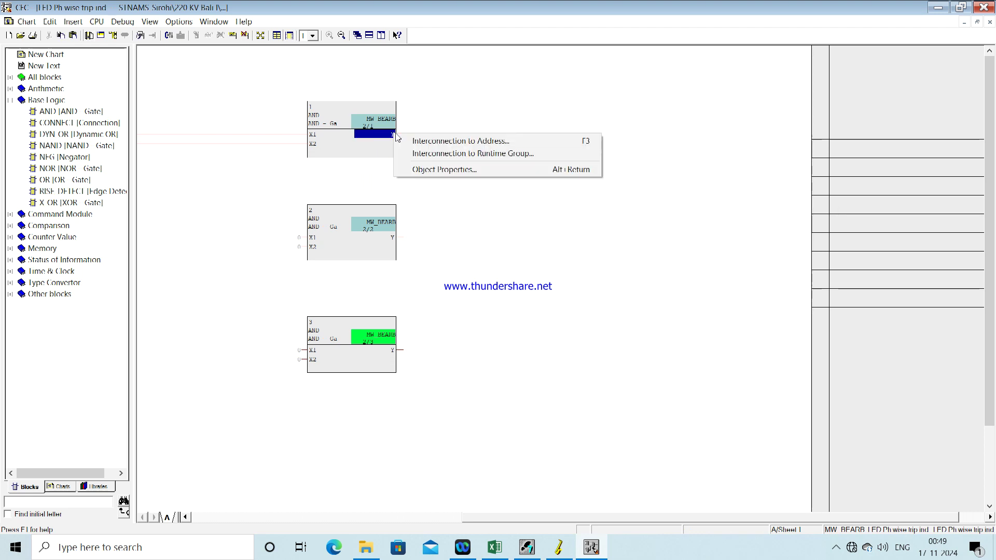
pyautogui.click(446, 140)
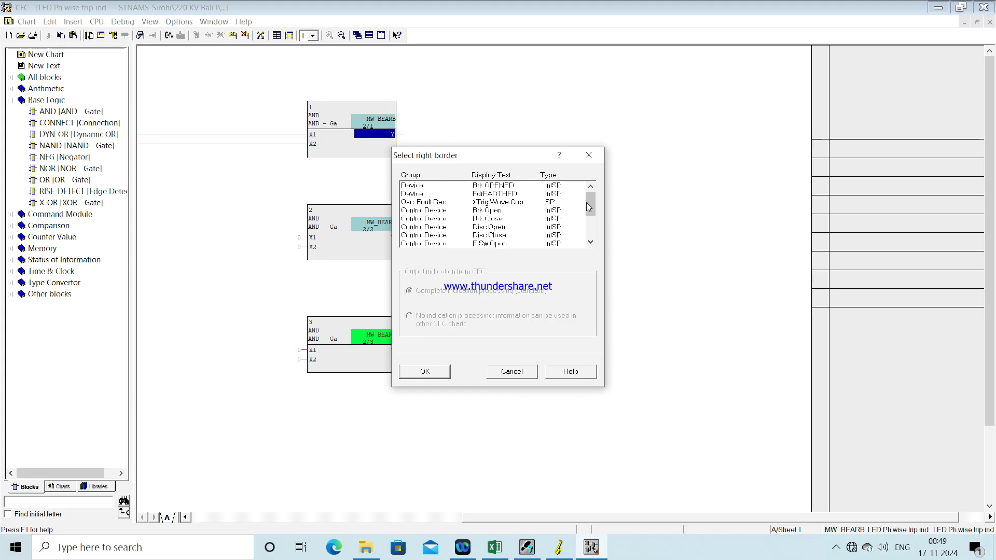
pyautogui.moveTo(588, 207); pyautogui.dragTo(593, 240)
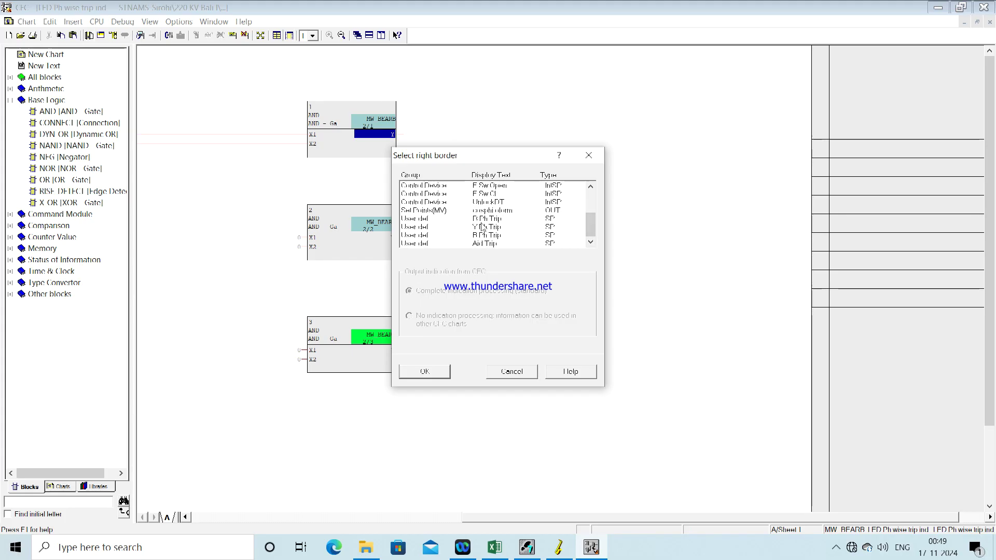
pyautogui.click(485, 219)
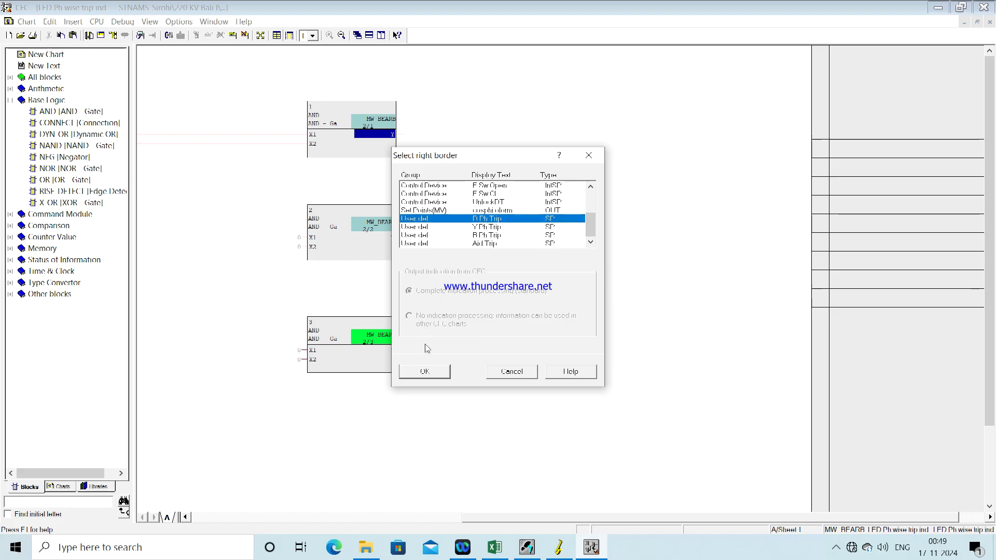
pyautogui.click(423, 371)
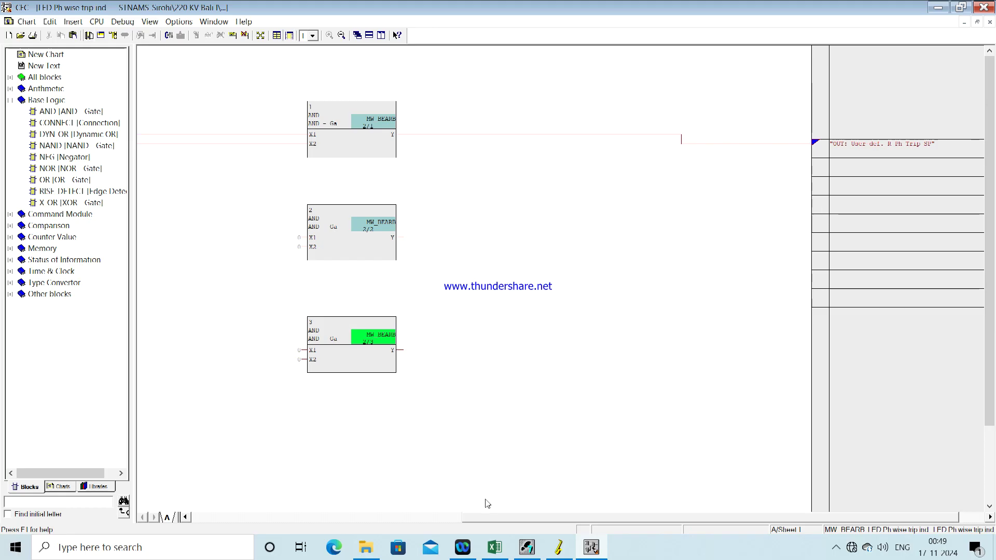
# - Interconnect input X1 of the second AND gate to the Dis. General signal Dis.Pickup L2 on the left border
pyautogui.moveTo(488, 516); pyautogui.dragTo(348, 523)
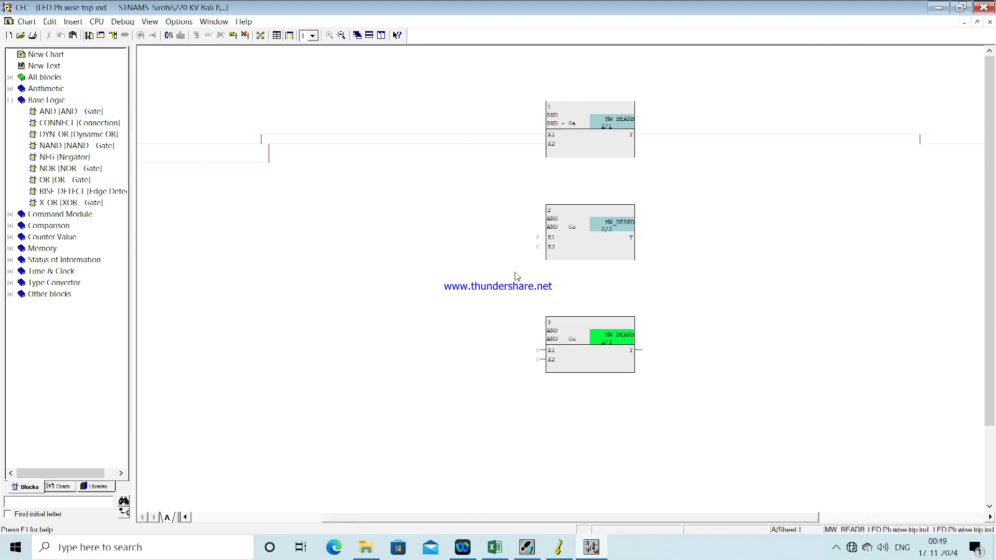
pyautogui.rightClick(550, 242)
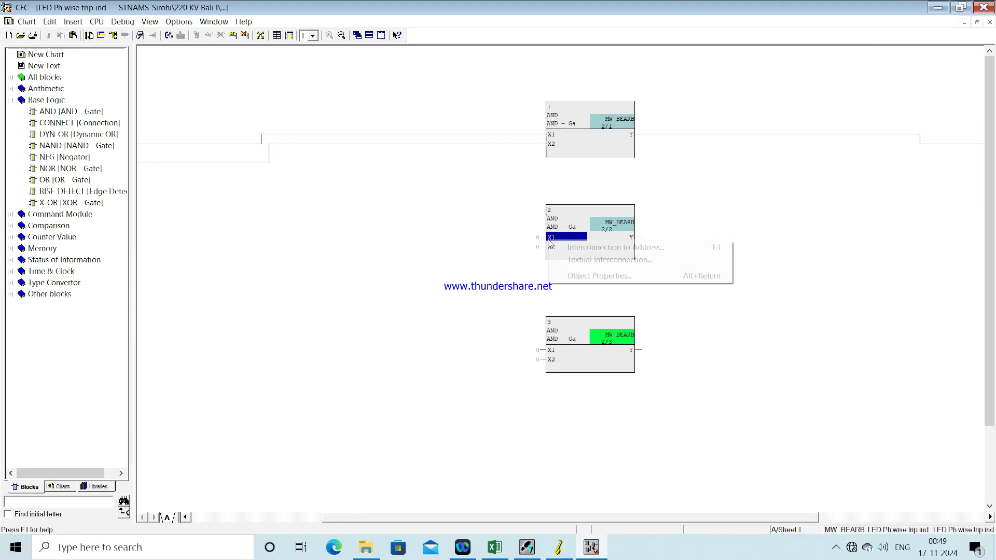
pyautogui.click(580, 248)
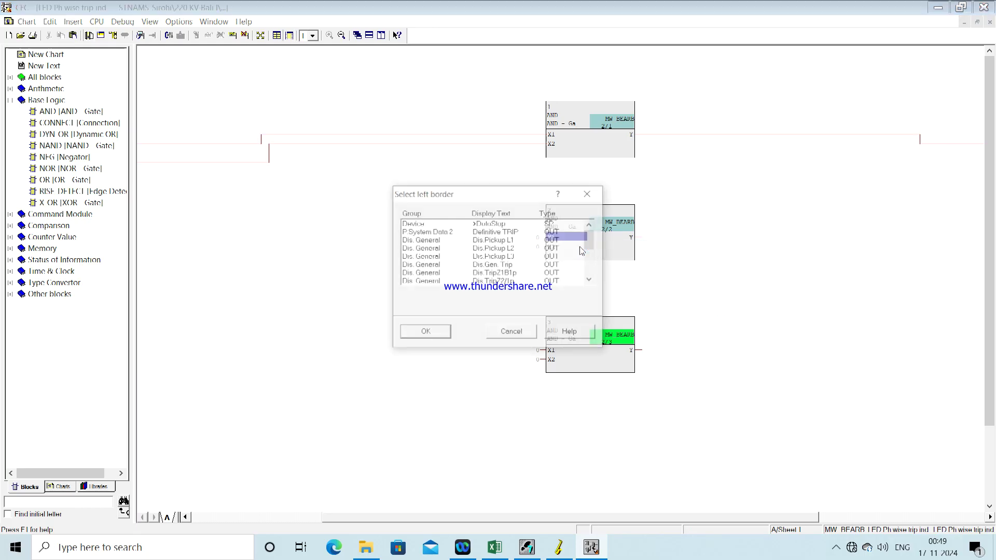
pyautogui.click(486, 250)
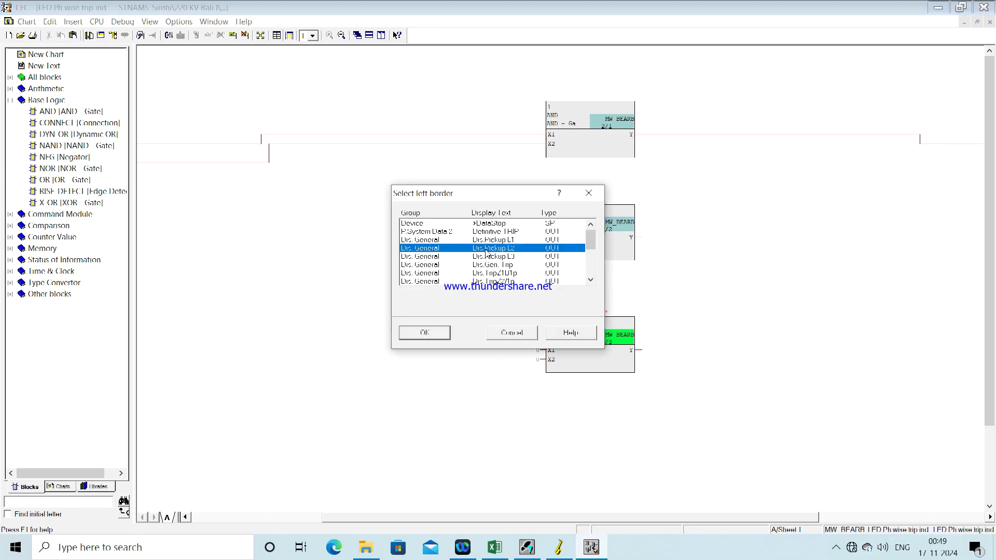
pyautogui.click(424, 333)
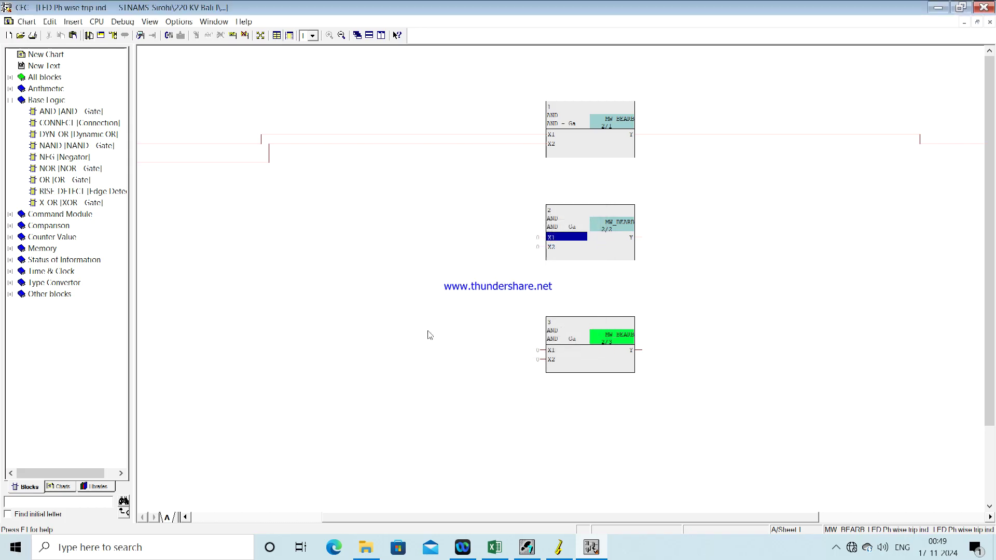
# - Interconnect input X2 of the second AND gate to the Dis. General signal Dis.Gen. Trip on the left border
pyautogui.rightClick(553, 252)
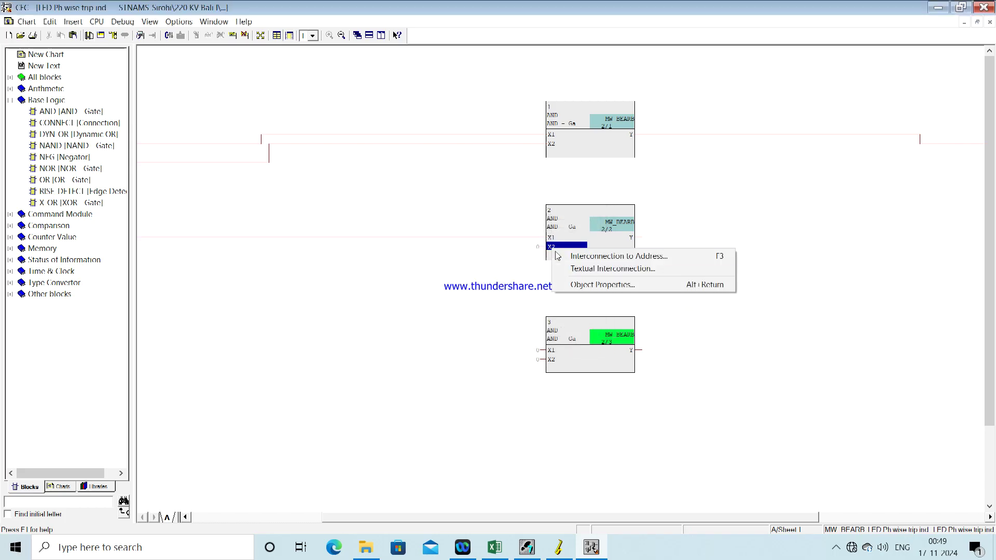
pyautogui.click(568, 257)
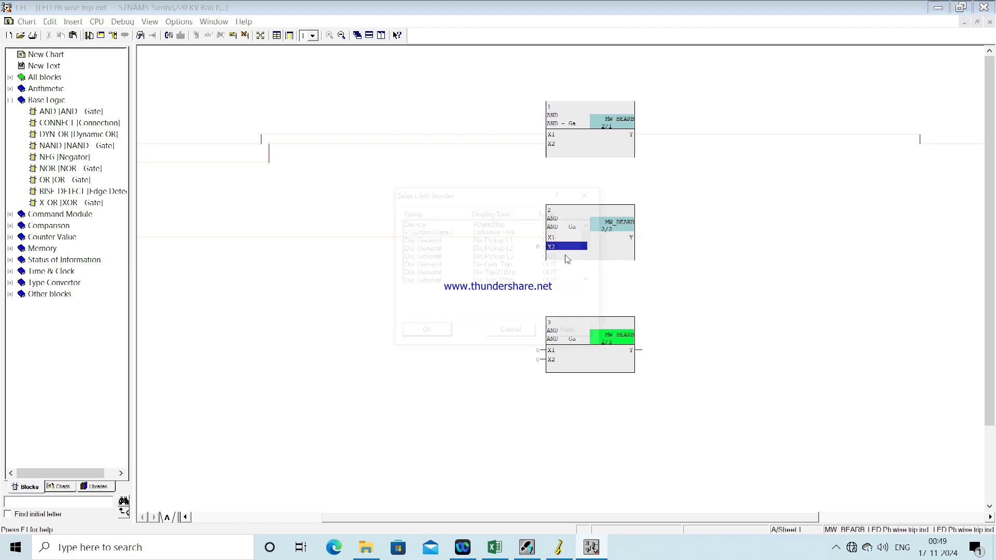
pyautogui.click(493, 267)
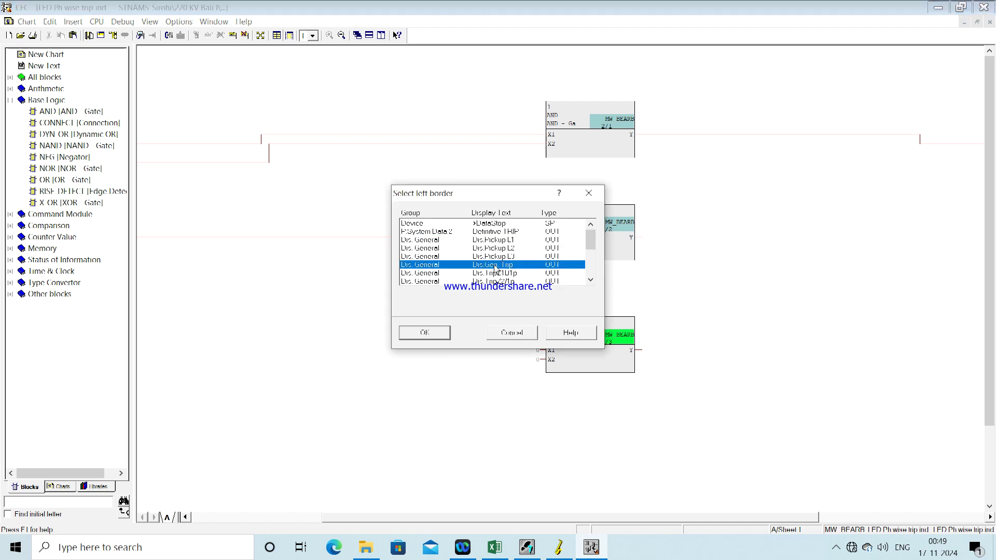
pyautogui.click(424, 332)
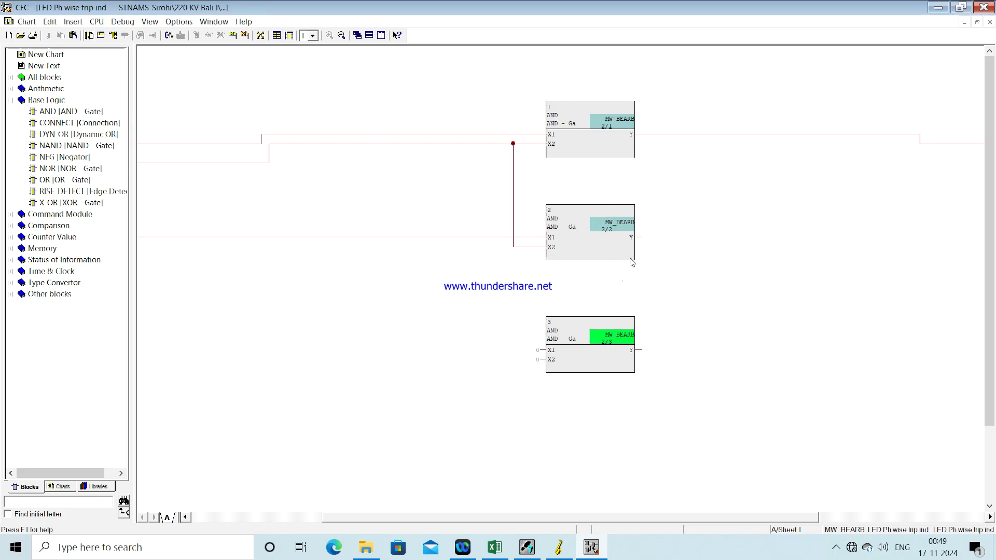
# - Interconnect output Y of the second AND gate to the user-defined Y Ph Trip signal on the right border
pyautogui.rightClick(632, 239)
pyautogui.click(645, 247)
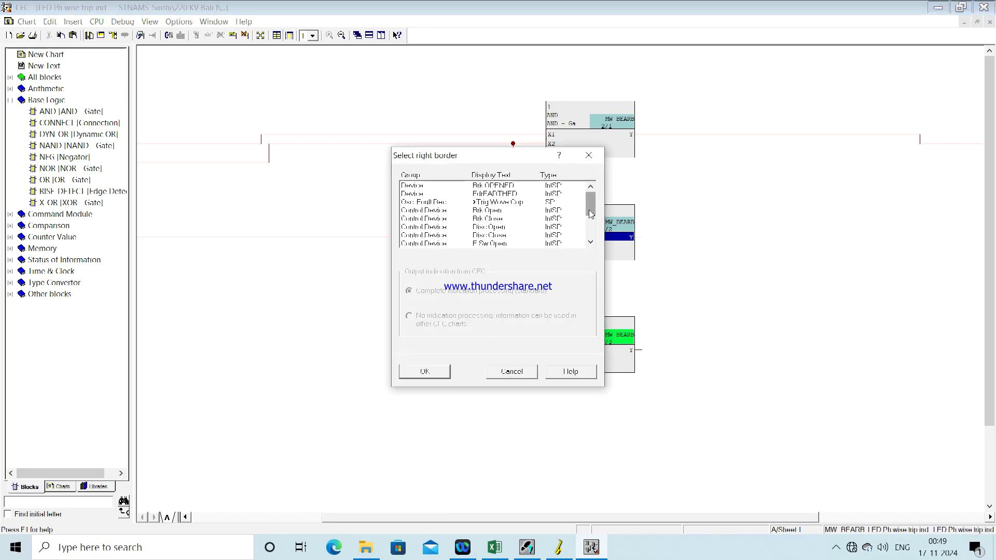
pyautogui.scroll(-3, 589, 213)
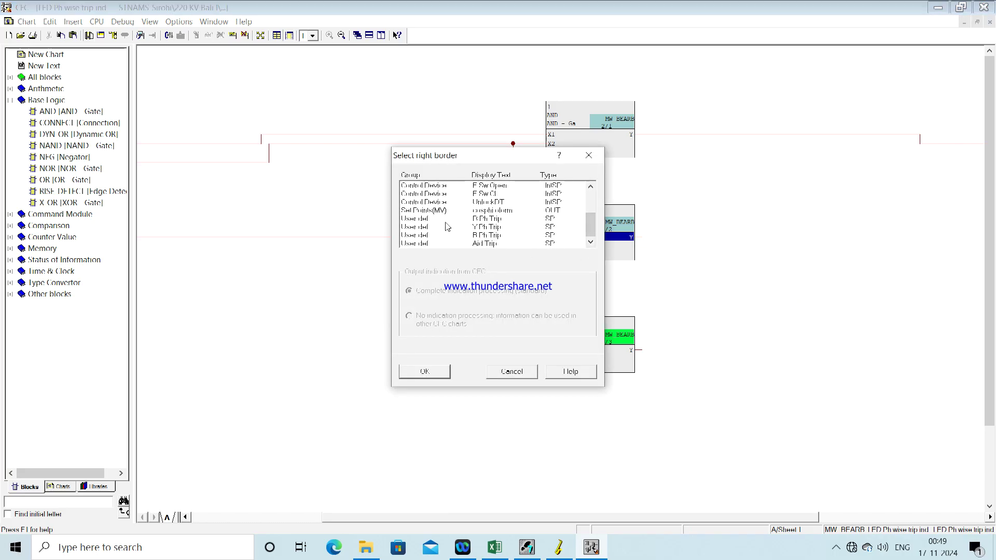
pyautogui.click(488, 229)
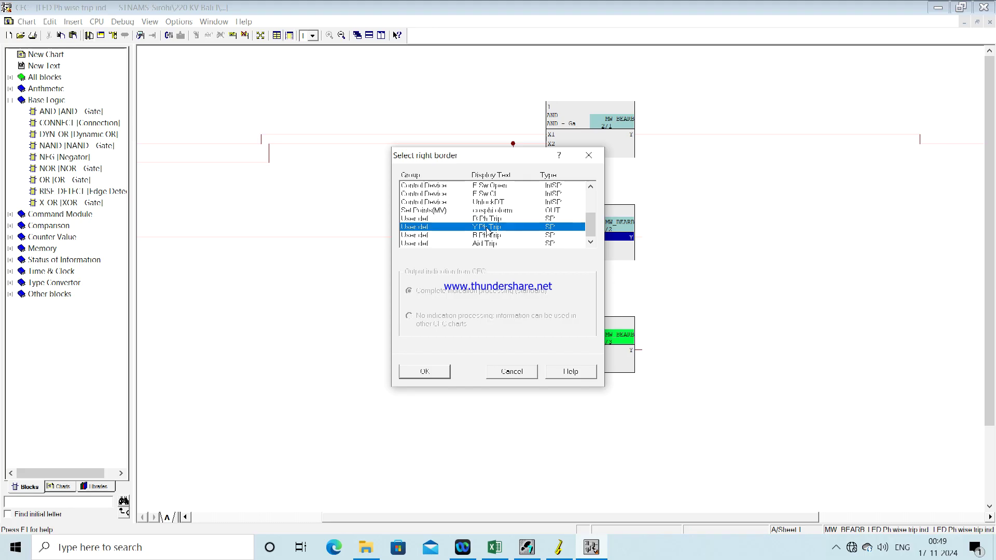
pyautogui.click(424, 372)
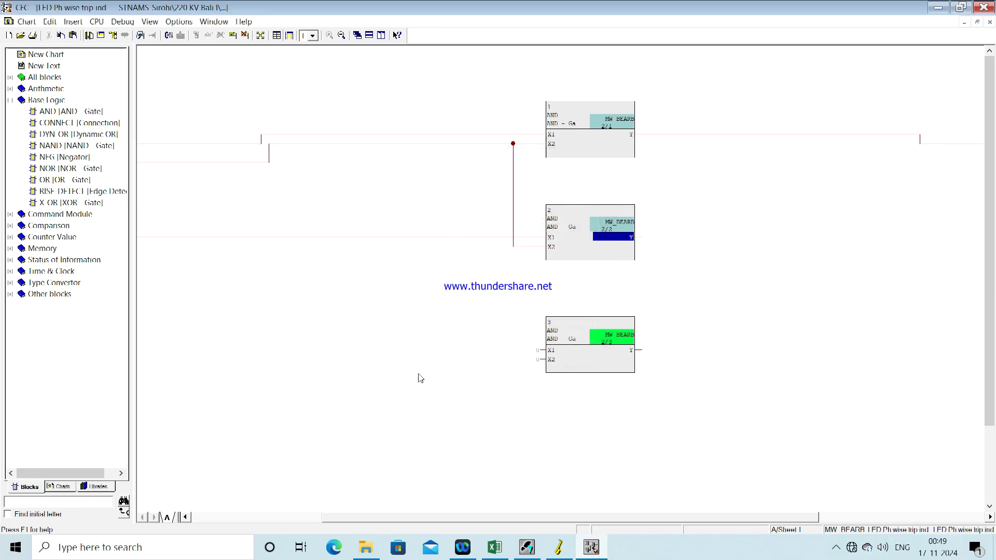
# - Interconnect input X1 of the third AND gate to the Dis. General signal Dis.Pickup L3 on the left border
pyautogui.click(550, 351)
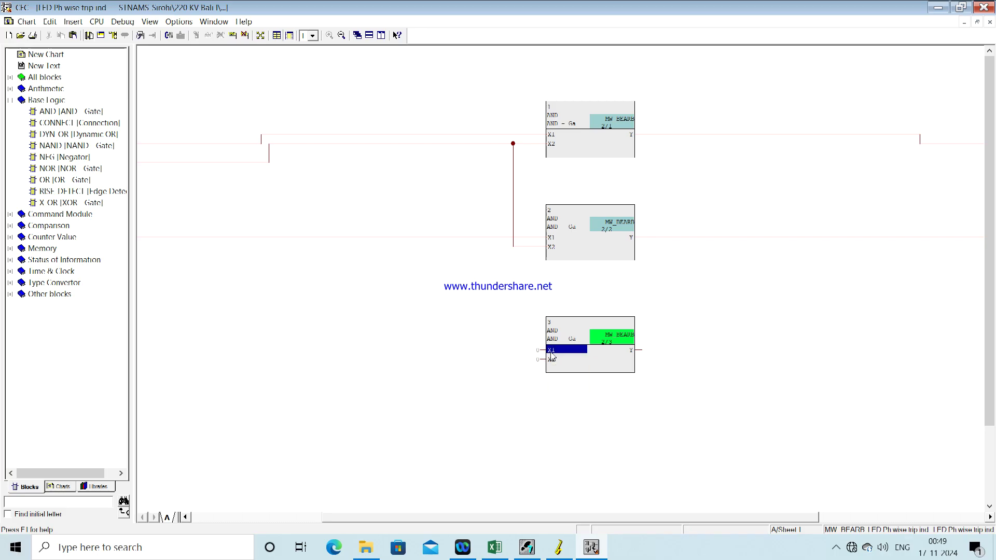
pyautogui.rightClick(551, 356)
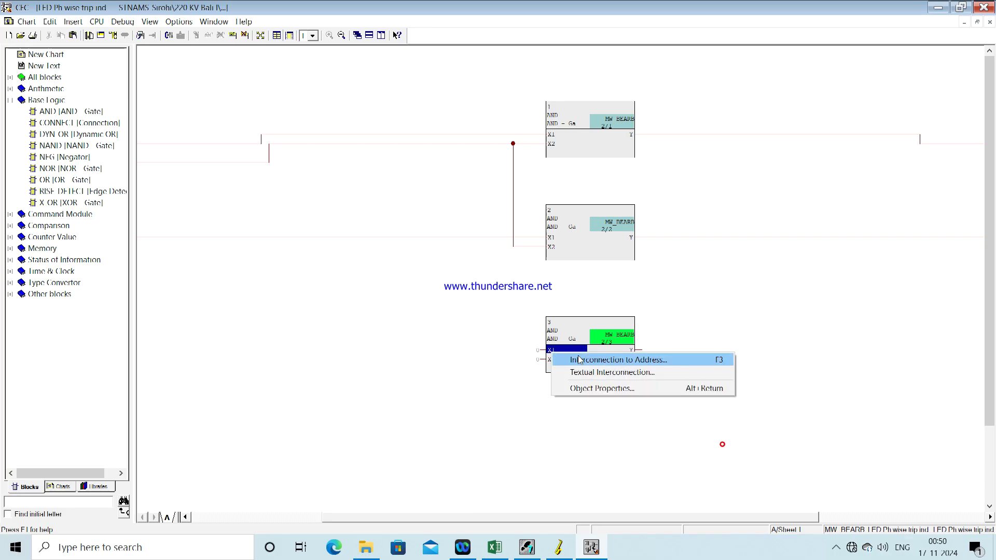
pyautogui.click(579, 359)
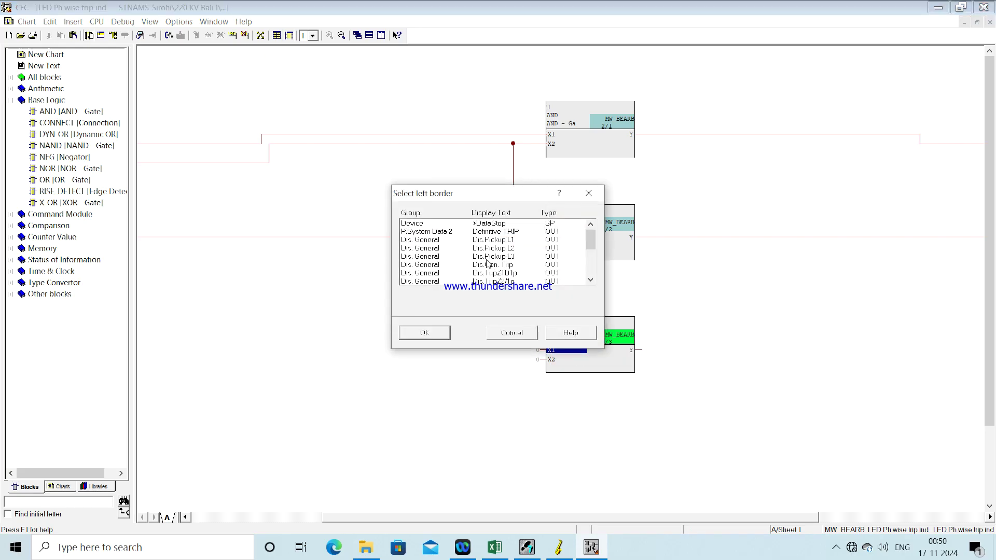
pyautogui.click(488, 257)
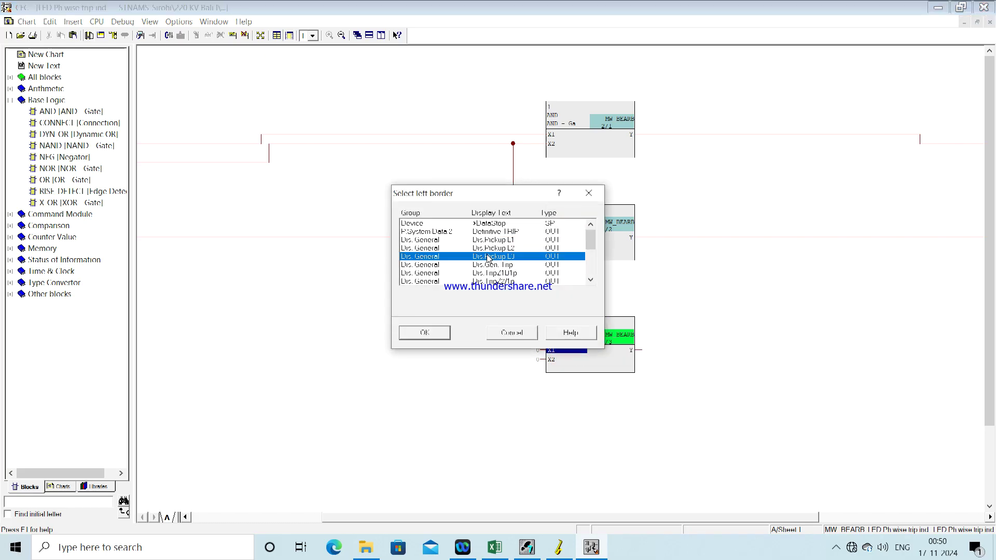
pyautogui.click(426, 333)
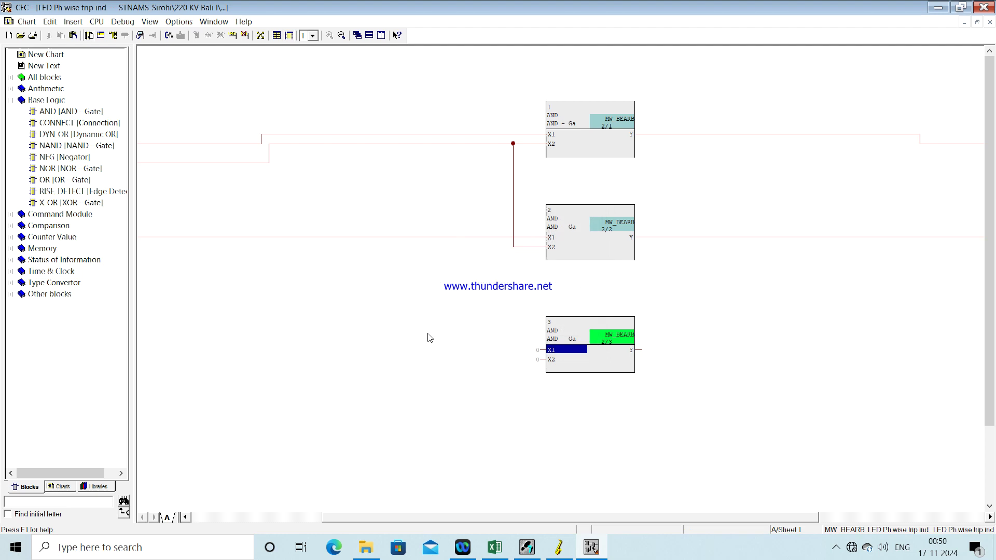
# - Interconnect input X2 of the third AND gate to the Dis. General signal Dis.Gen. Trip on the left border
pyautogui.click(551, 360)
pyautogui.rightClick(550, 362)
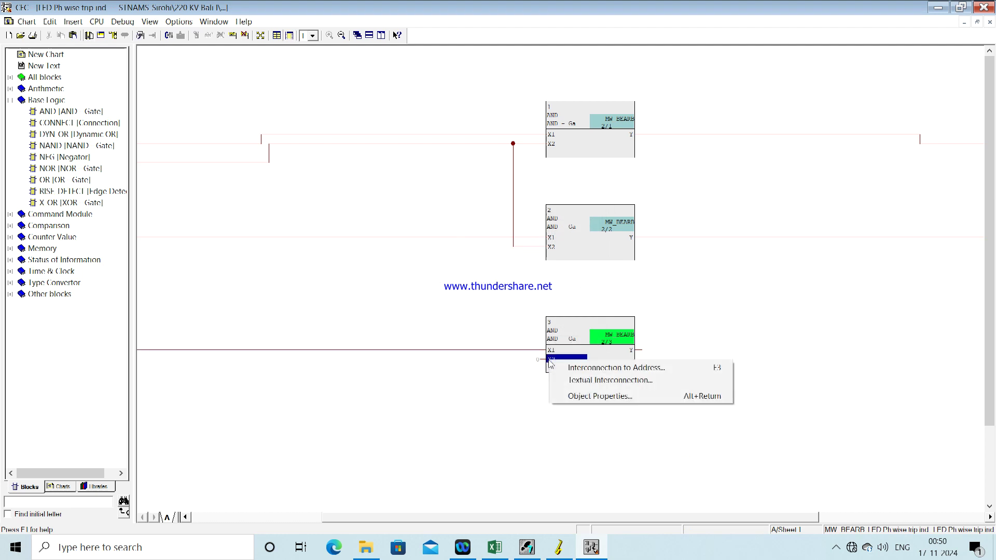
pyautogui.click(717, 455)
pyautogui.doubleClick(574, 369)
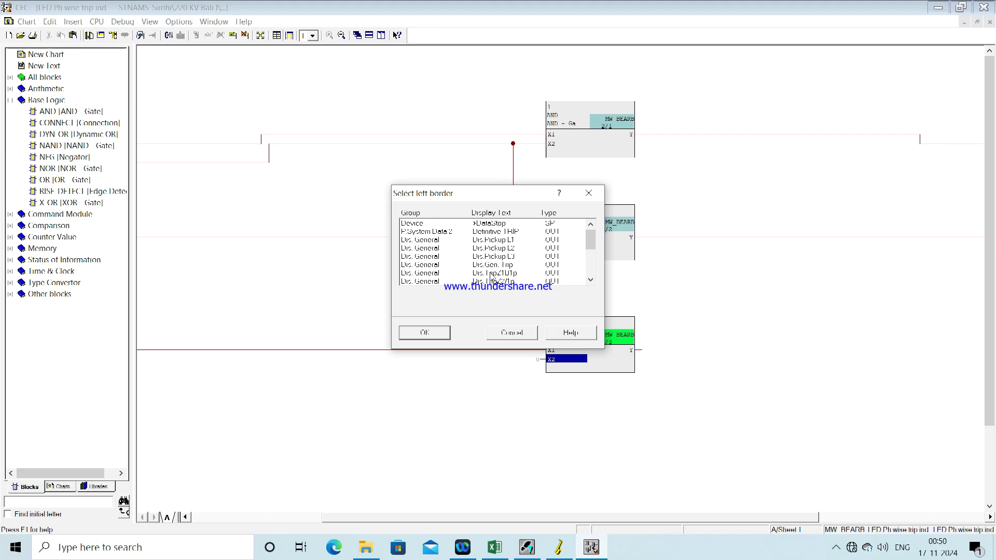
pyautogui.click(489, 266)
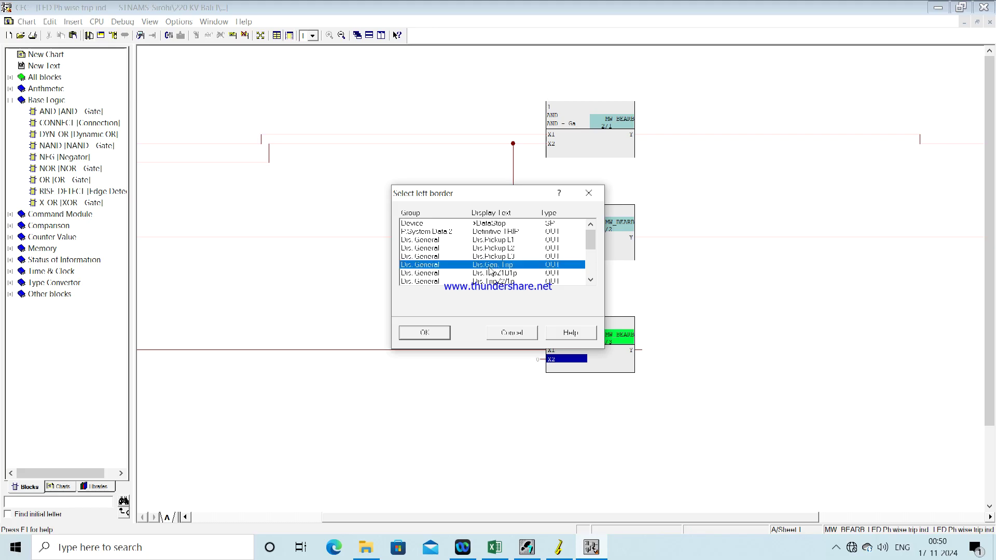
pyautogui.click(426, 335)
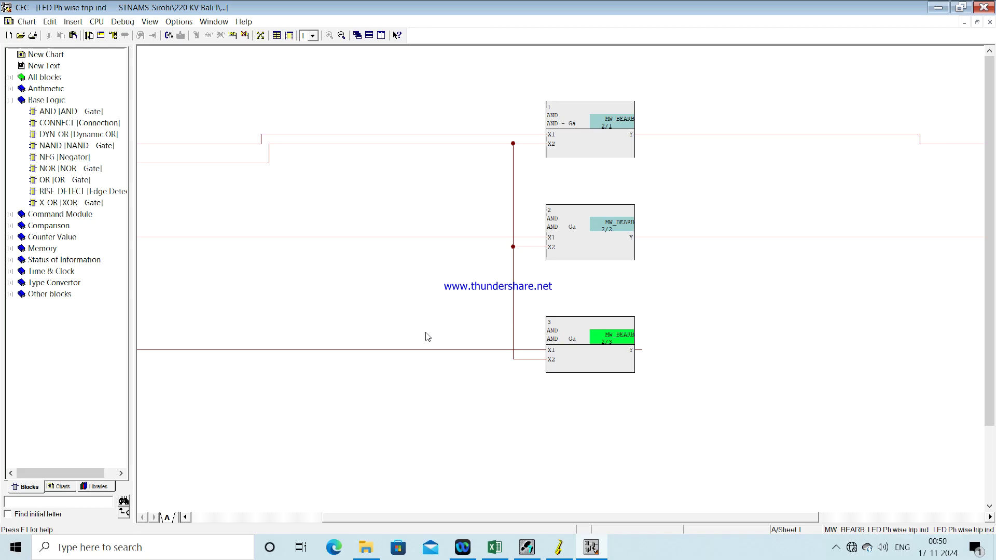
# - Interconnect output Y of the third AND gate to the user-defined B Ph Trip signal on the right border
pyautogui.rightClick(629, 352)
pyautogui.click(660, 367)
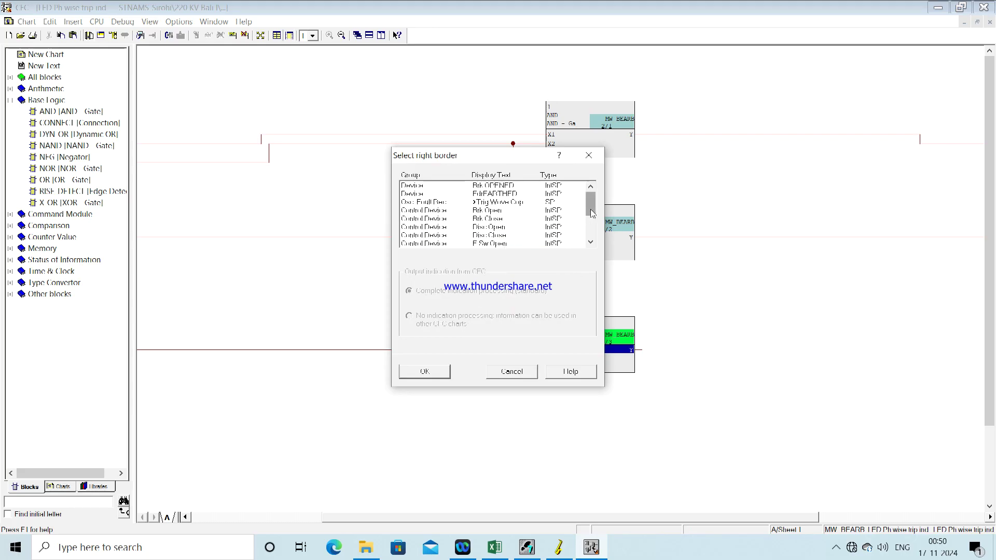
pyautogui.moveTo(591, 210); pyautogui.dragTo(591, 231)
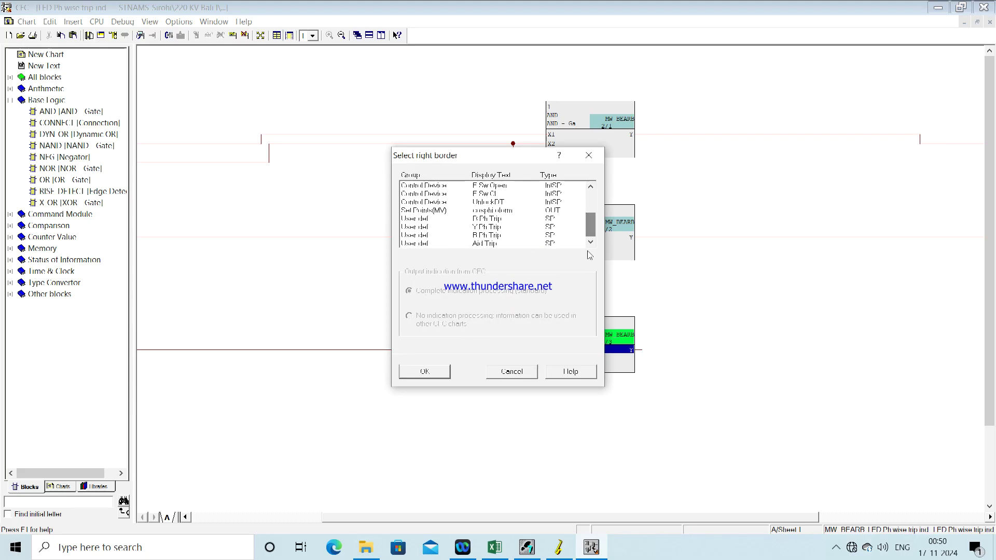
pyautogui.click(478, 236)
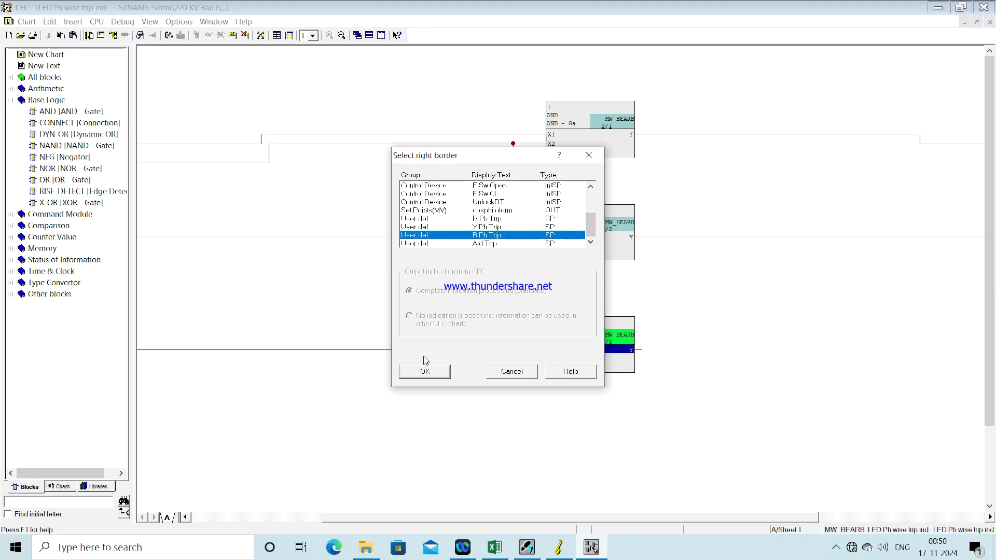
pyautogui.click(421, 372)
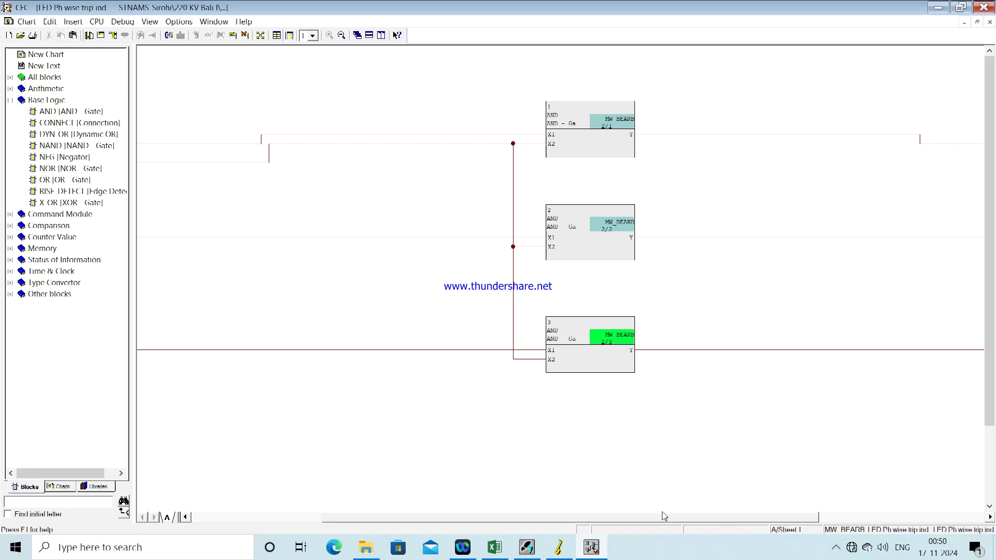
pyautogui.moveTo(662, 517); pyautogui.dragTo(529, 537)
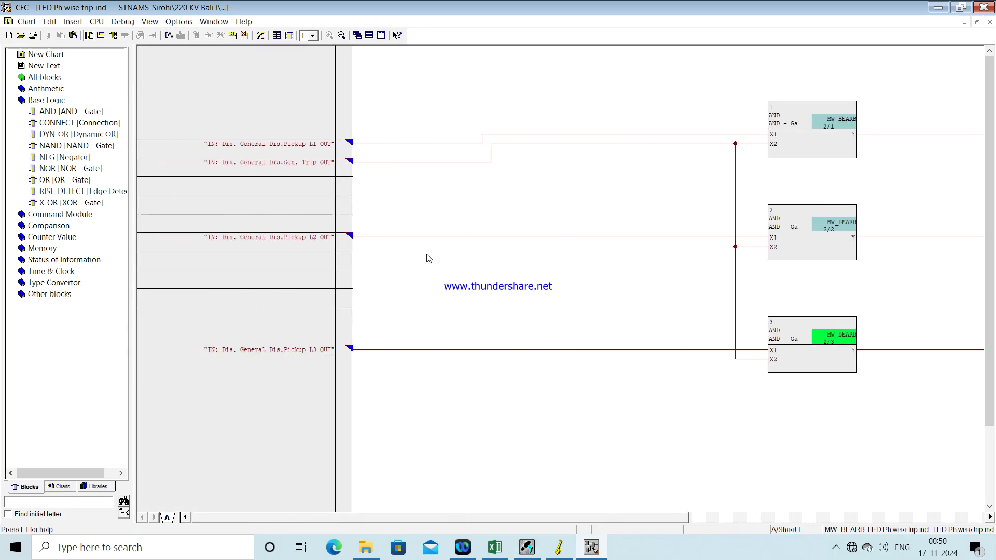
pyautogui.rightClick(436, 77)
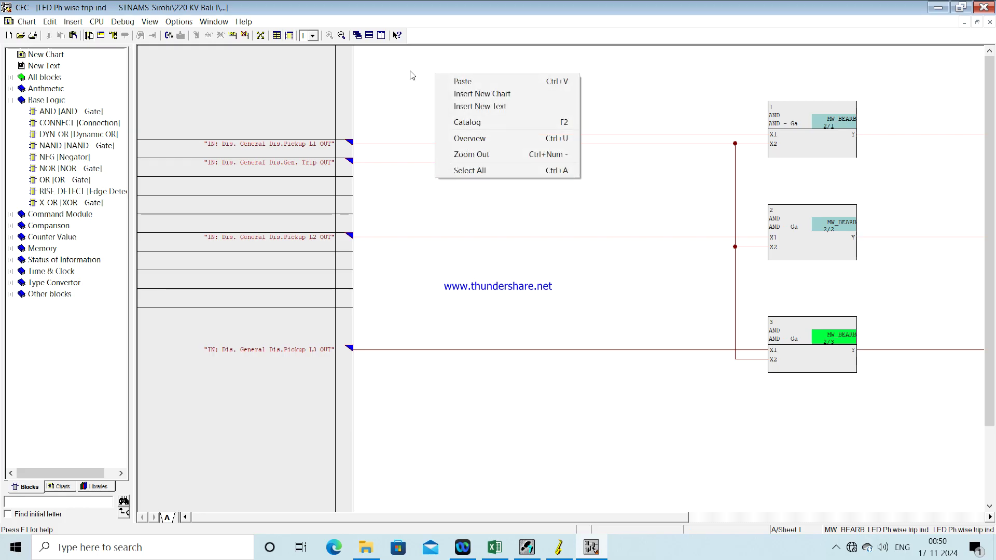
pyautogui.click(412, 76)
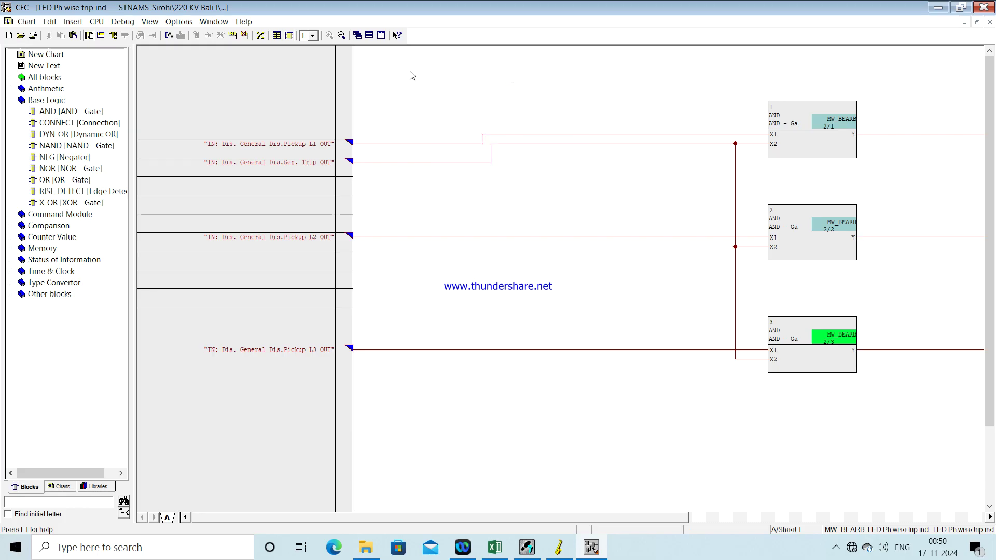
# - Run a consistency check on the charts as a program for the LED Ph wise trip ind chart
pyautogui.click(28, 22)
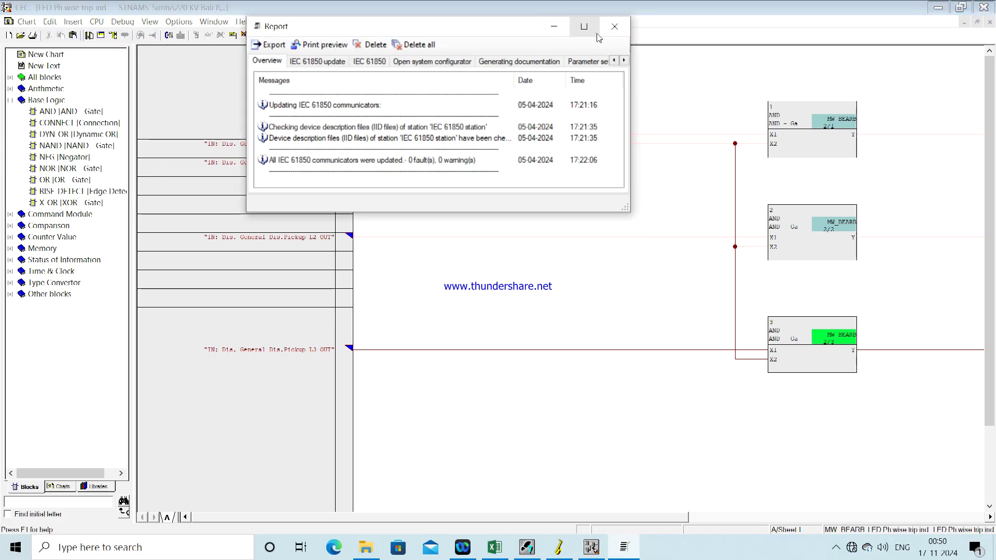
pyautogui.click(615, 26)
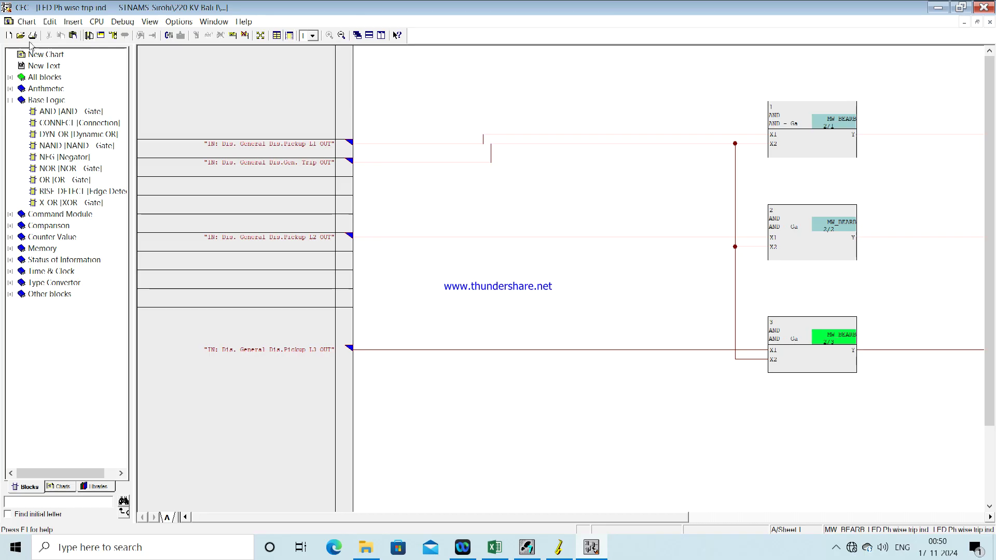
pyautogui.click(26, 21)
pyautogui.moveTo(46, 132)
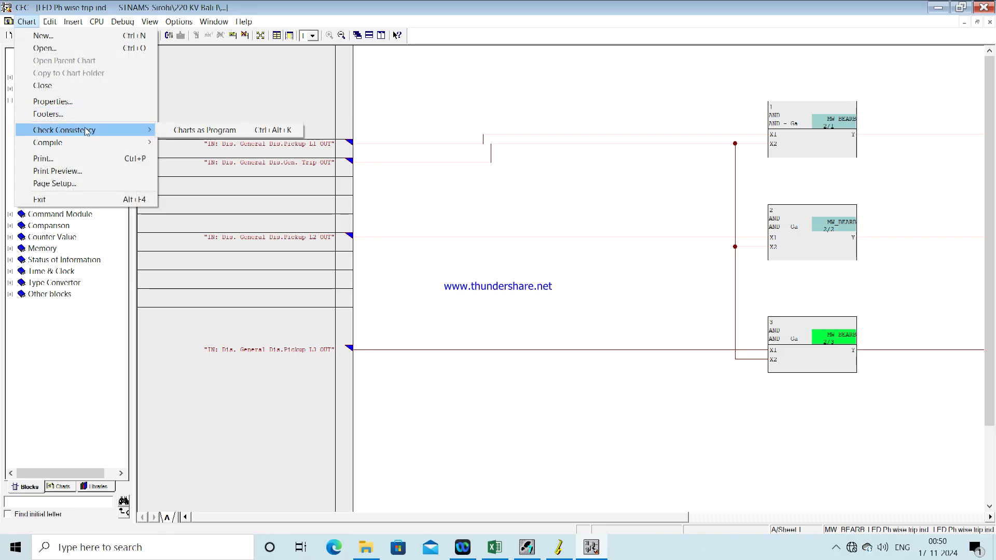
pyautogui.click(171, 130)
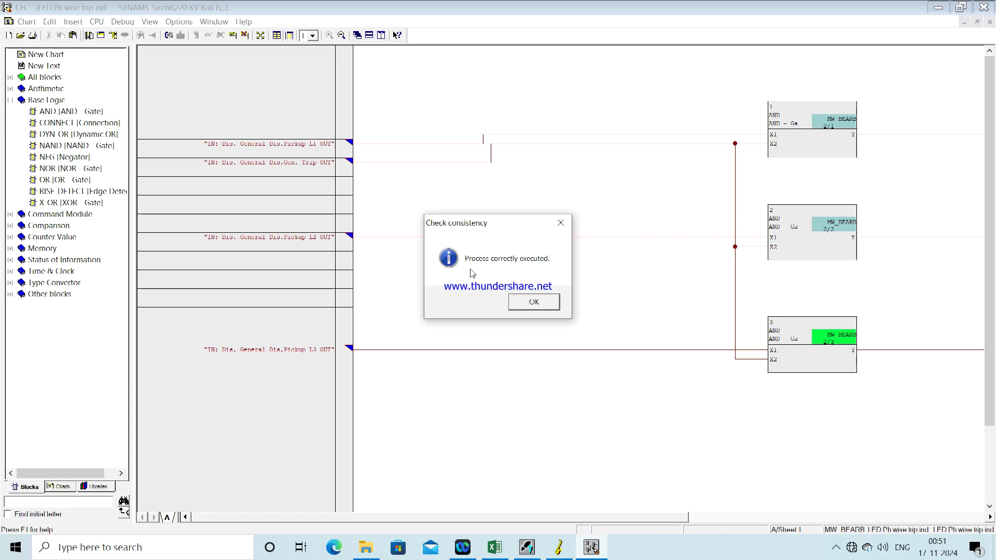
pyautogui.click(531, 302)
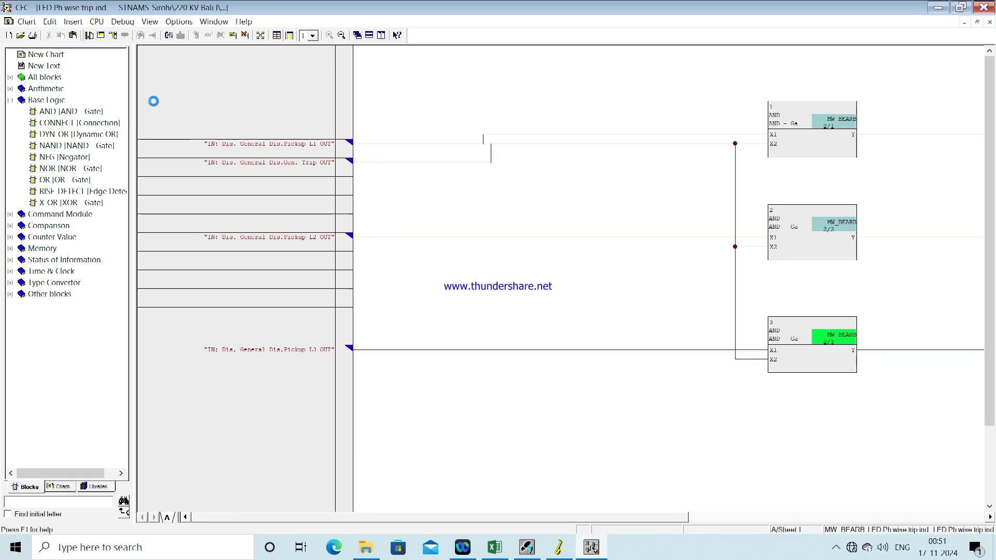
# - Compile the charts as a program, and close the LED Ph wise trip ind chart and the chart editor
pyautogui.click(27, 22)
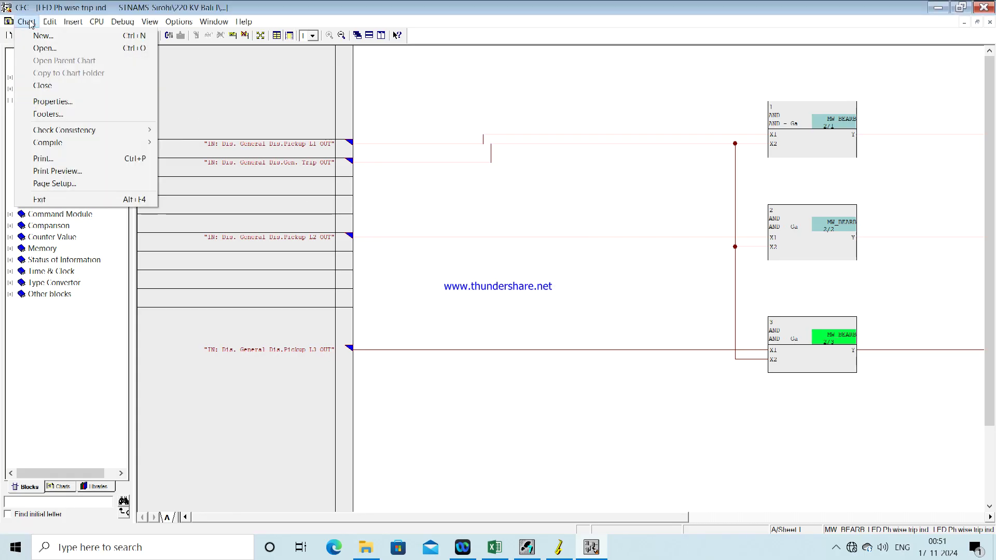
pyautogui.moveTo(153, 143)
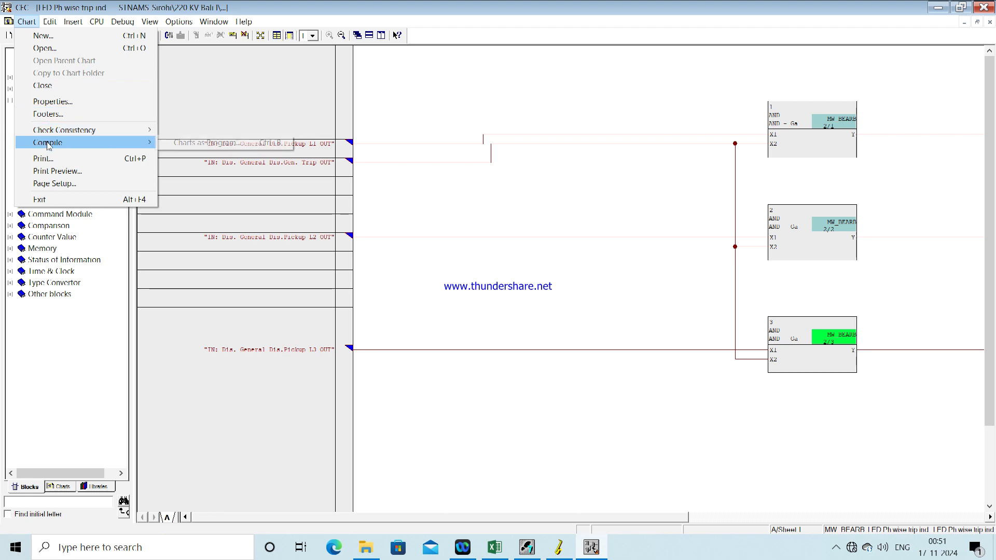
pyautogui.click(179, 143)
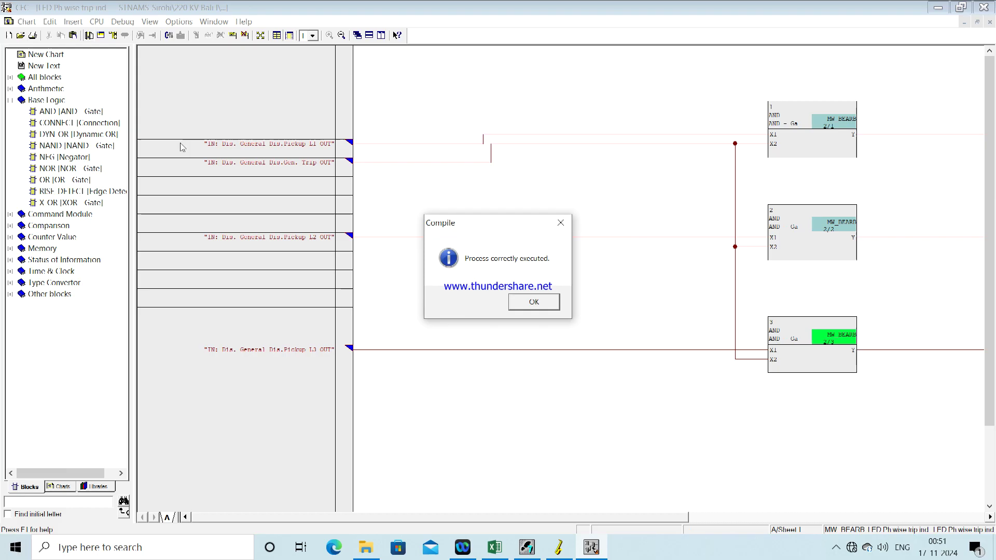
pyautogui.click(538, 304)
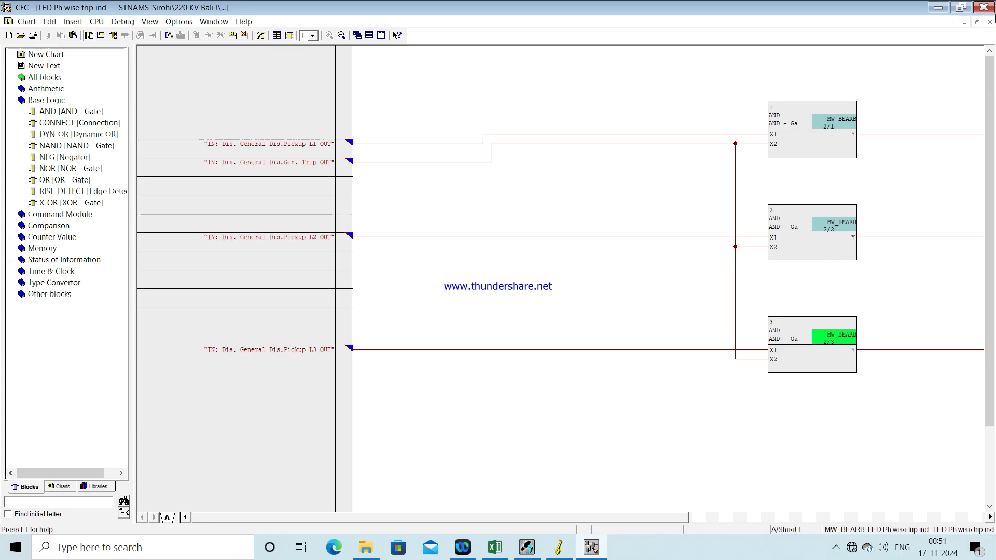
pyautogui.click(990, 22)
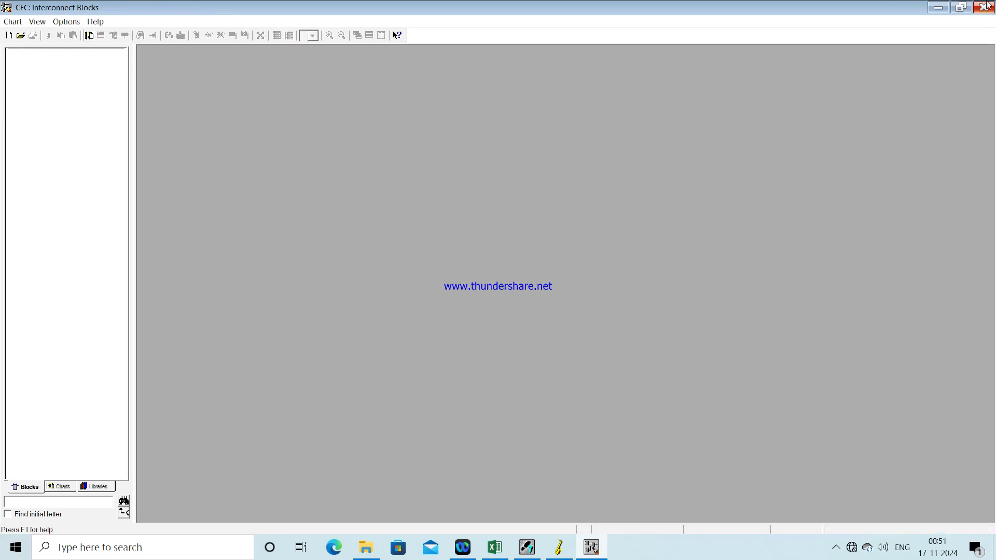
pyautogui.click(983, 8)
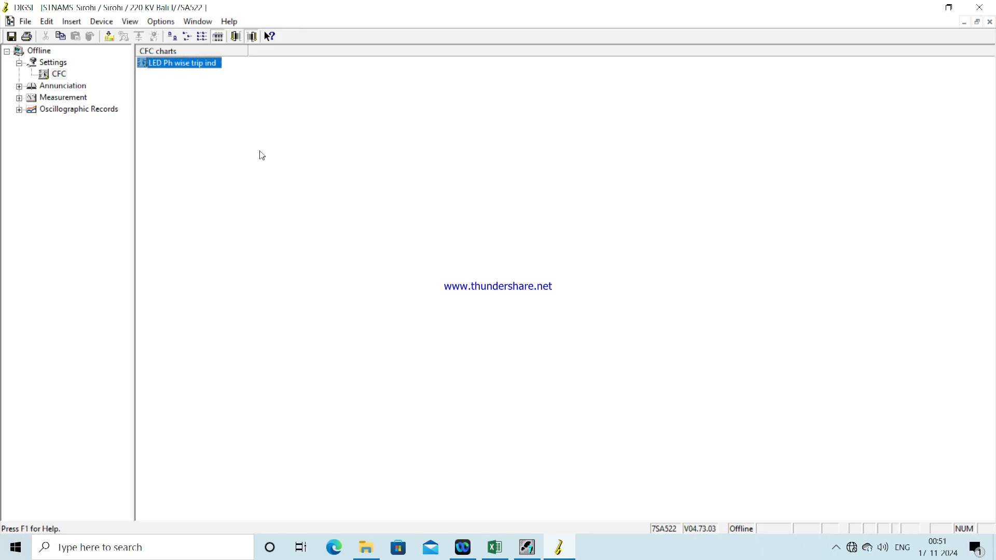
# - Insert a new CFC chart under the device's CFC settings and name it Aided Trip
pyautogui.rightClick(251, 132)
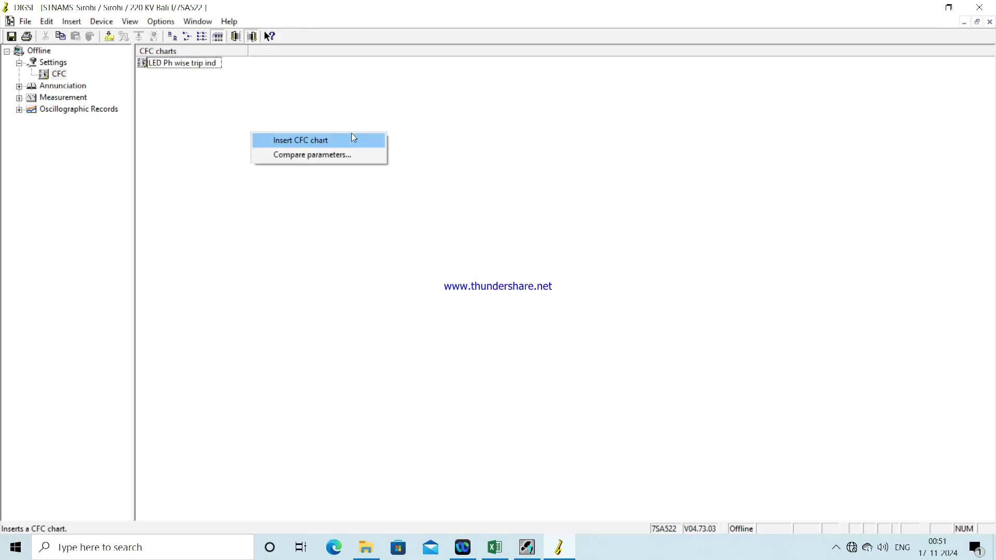
pyautogui.click(315, 141)
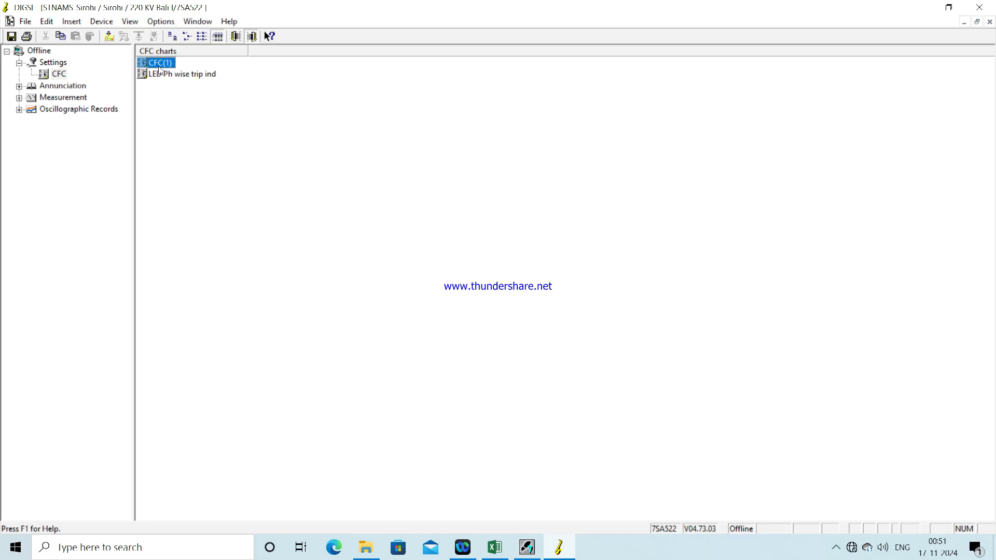
pyautogui.rightClick(160, 66)
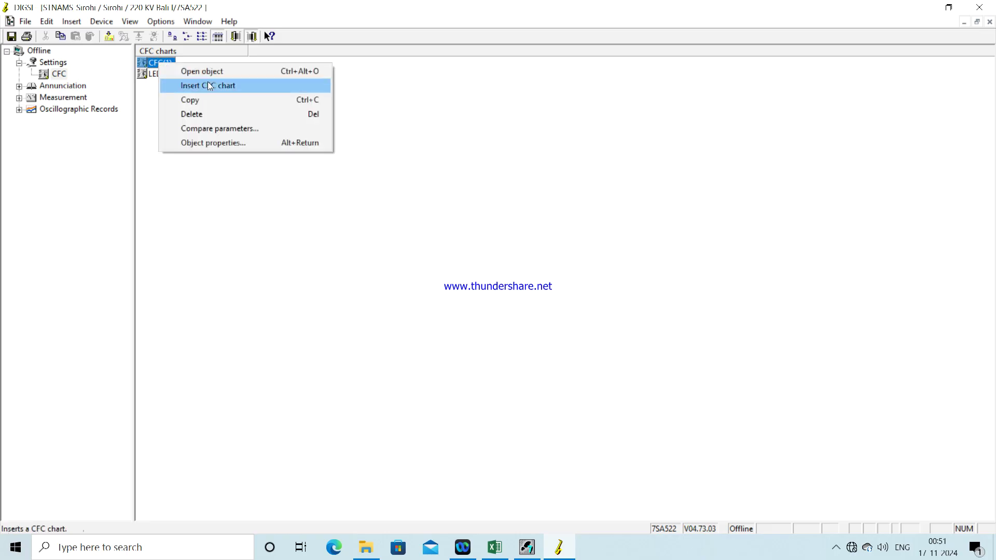
pyautogui.click(194, 147)
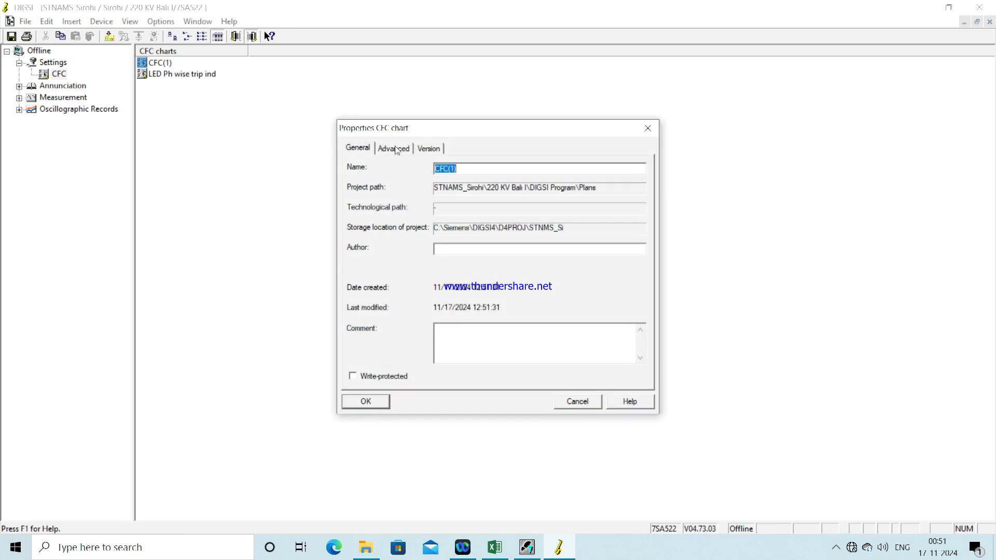
pyautogui.write('Aided Trip')
pyautogui.click(371, 401)
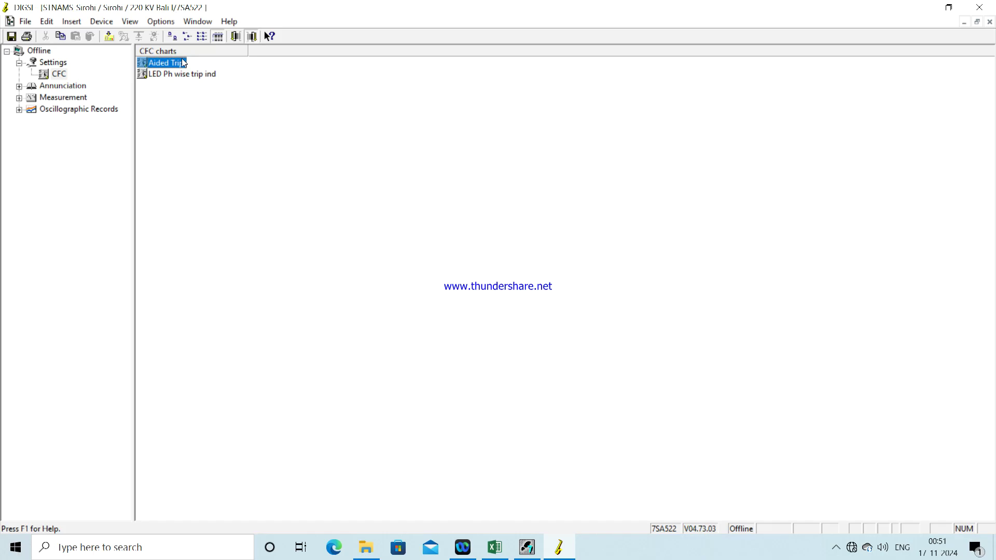
# - Open the Aided Trip chart and place a Base Logic OR gate in the upper middle of the sheet
pyautogui.rightClick(180, 65)
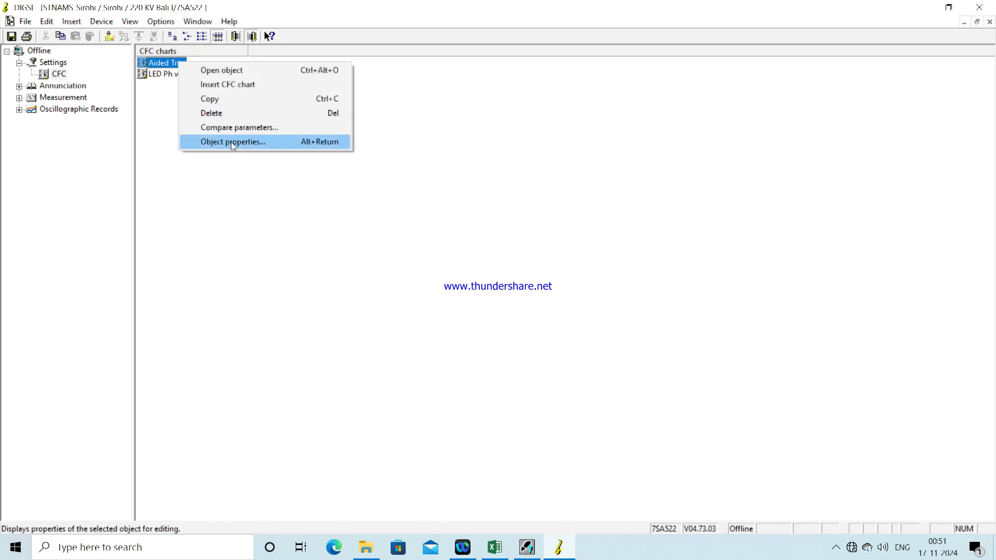
pyautogui.click(217, 72)
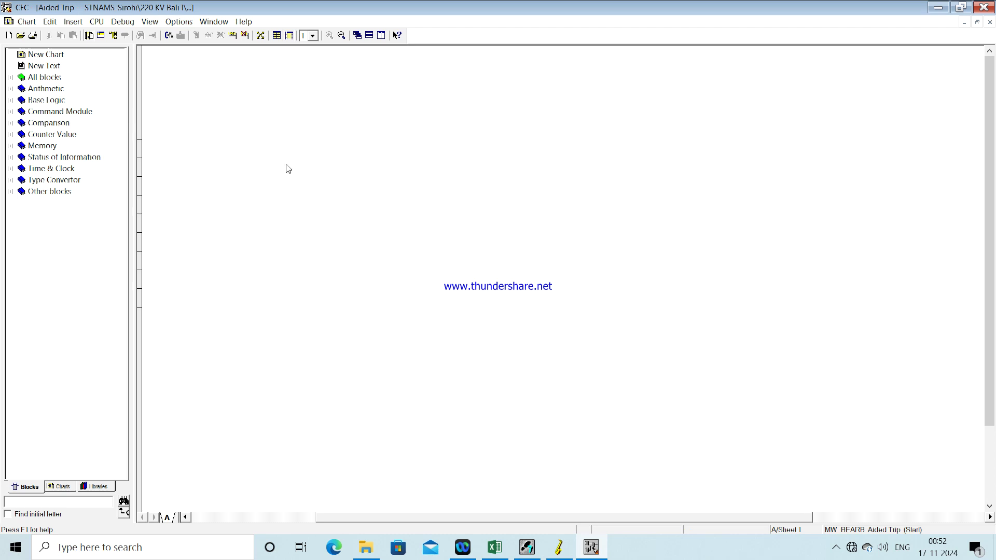
pyautogui.click(36, 103)
pyautogui.click(11, 100)
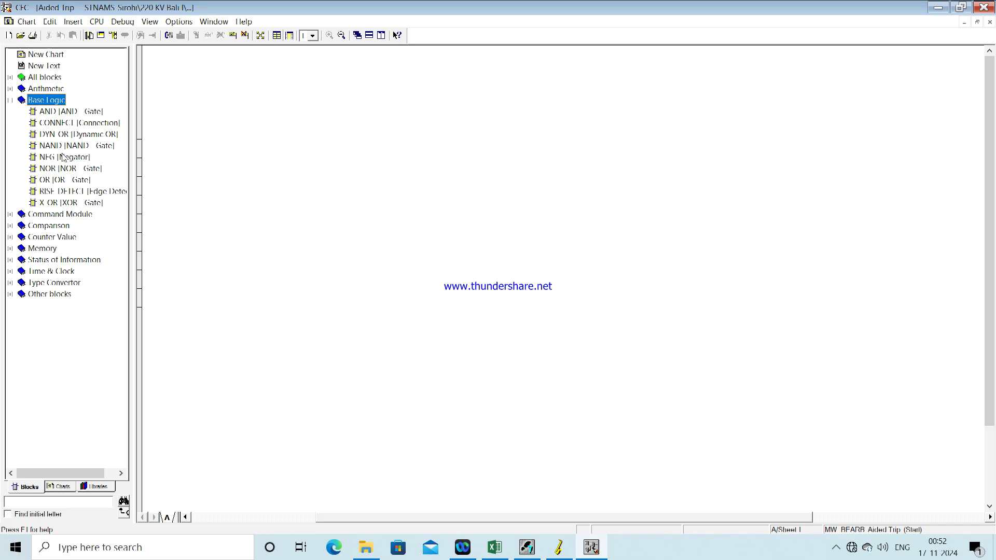
pyautogui.click(58, 181)
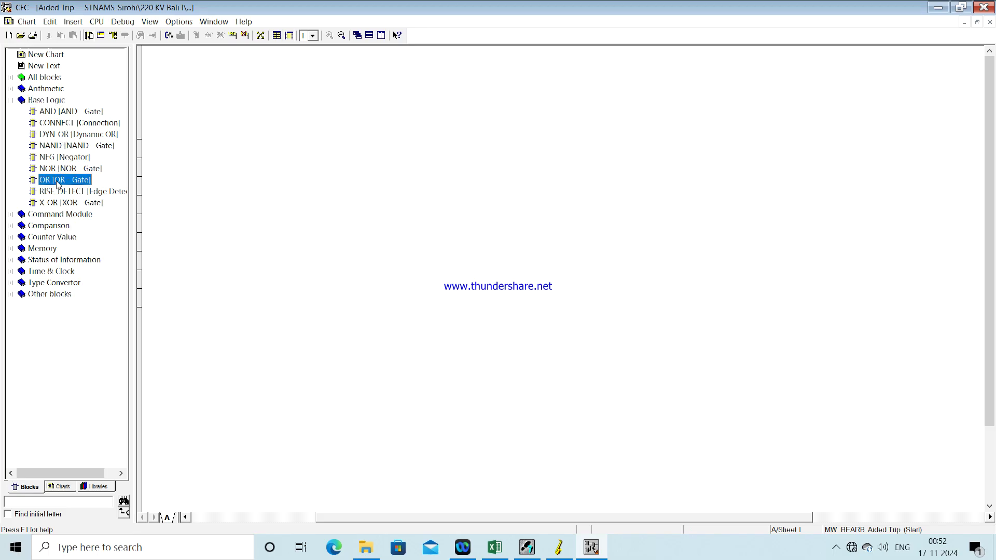
pyautogui.moveTo(58, 184); pyautogui.dragTo(539, 180)
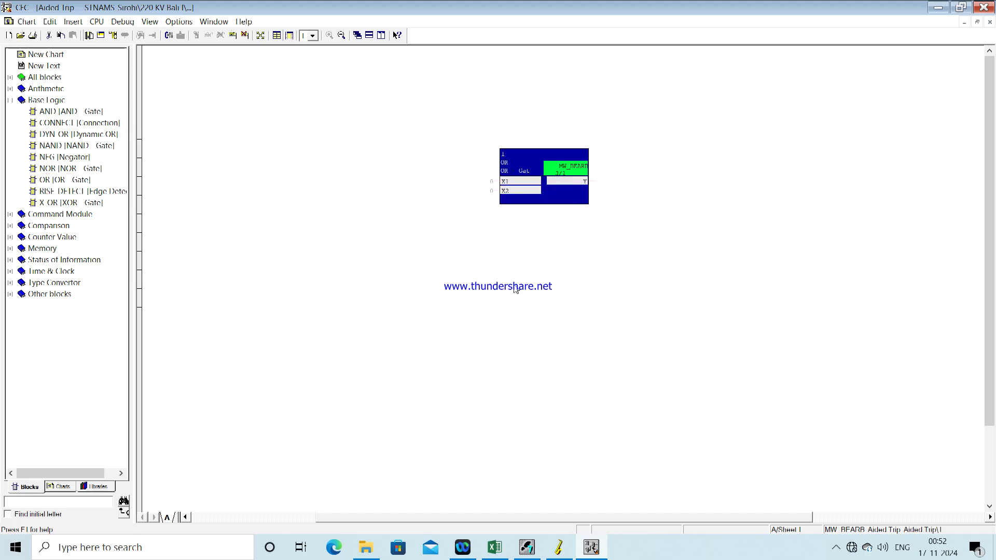
pyautogui.rightClick(520, 197)
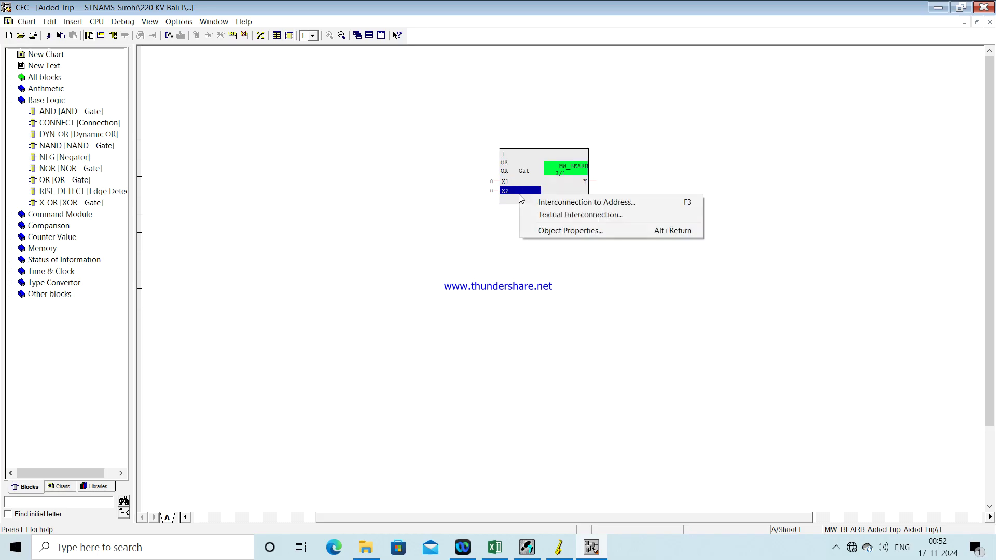
pyautogui.click(570, 232)
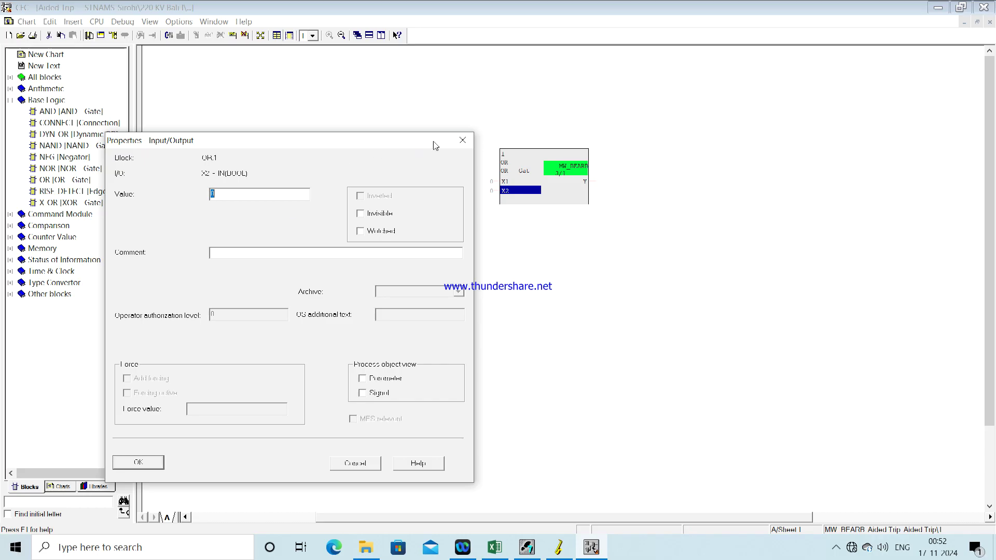
pyautogui.click(462, 141)
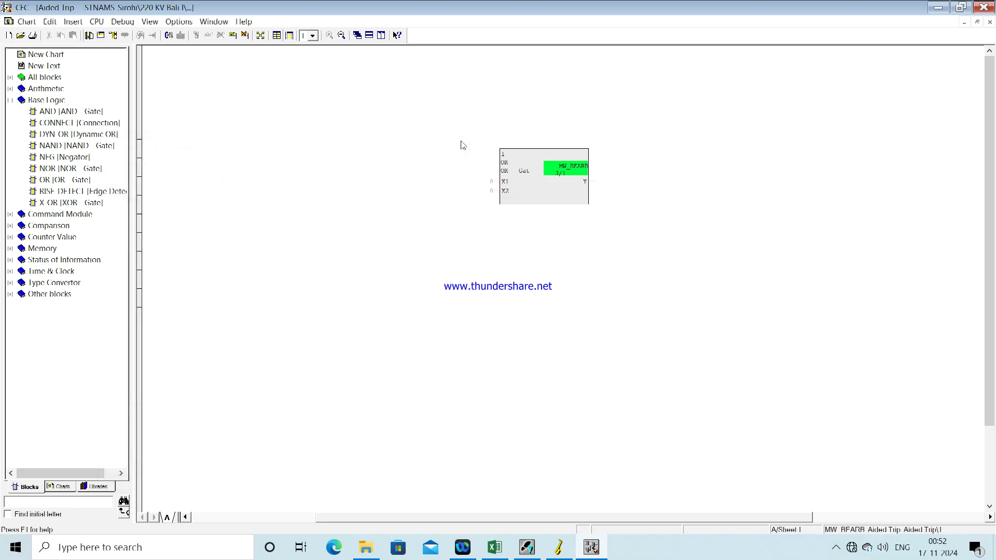
# - Set the OR gate's number of I/Os to 3
pyautogui.rightClick(531, 166)
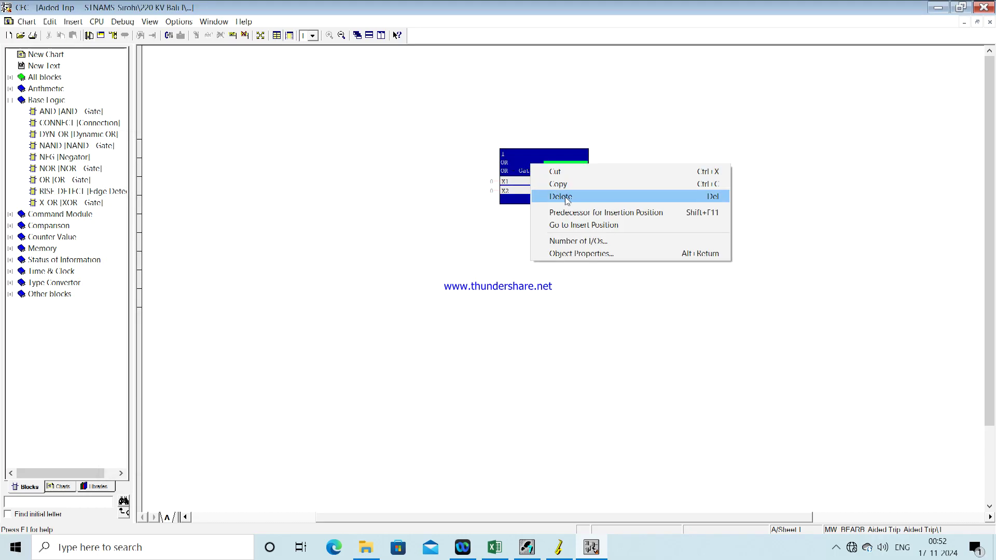
pyautogui.click(561, 242)
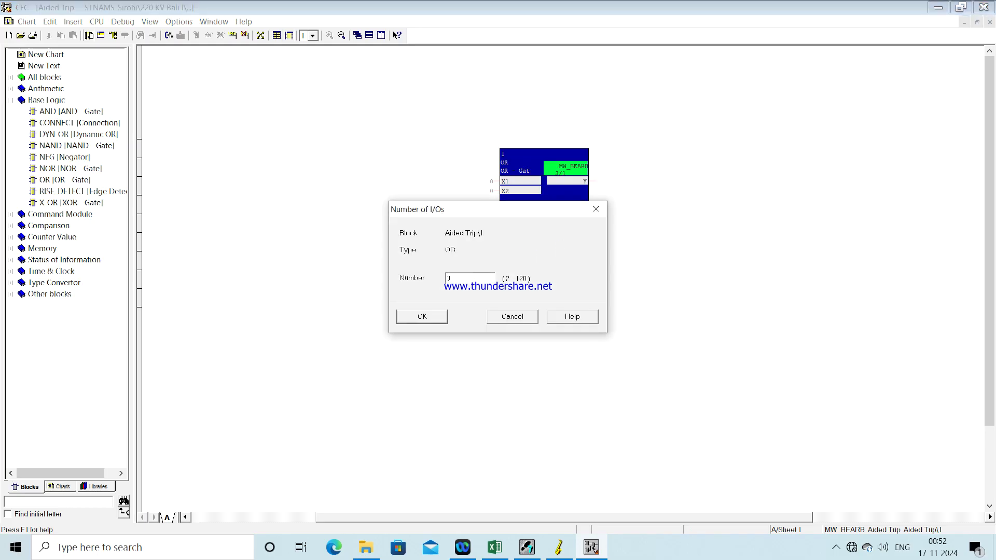
pyautogui.click(413, 316)
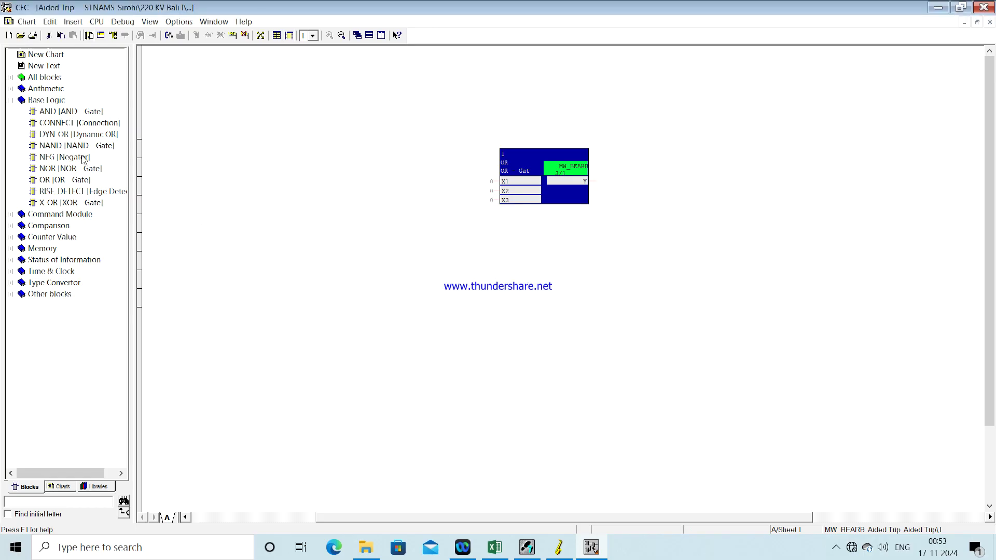
# - Add a Base Logic AND gate to the chart, positioned below and to the right of the OR gate
pyautogui.moveTo(63, 115); pyautogui.dragTo(542, 345)
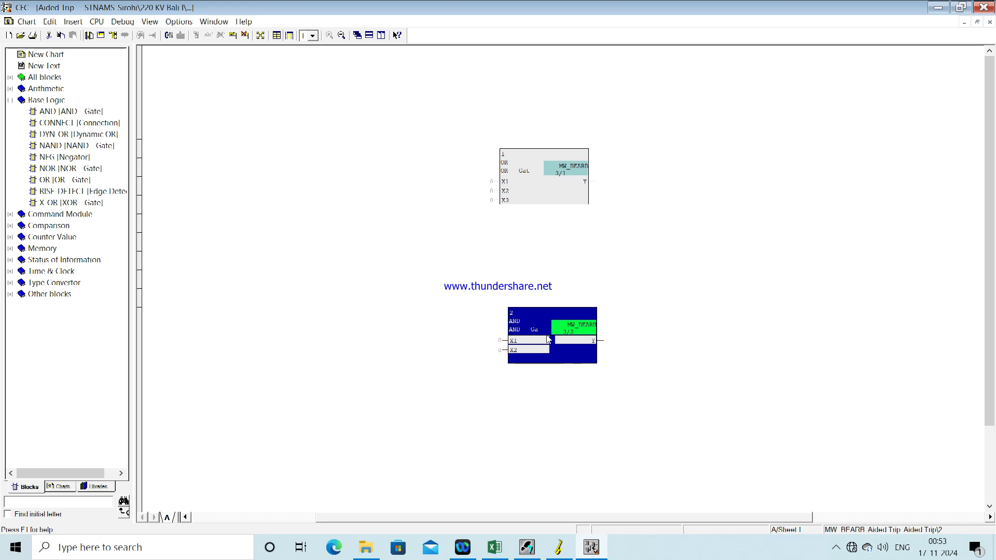
pyautogui.moveTo(538, 324); pyautogui.dragTo(763, 288)
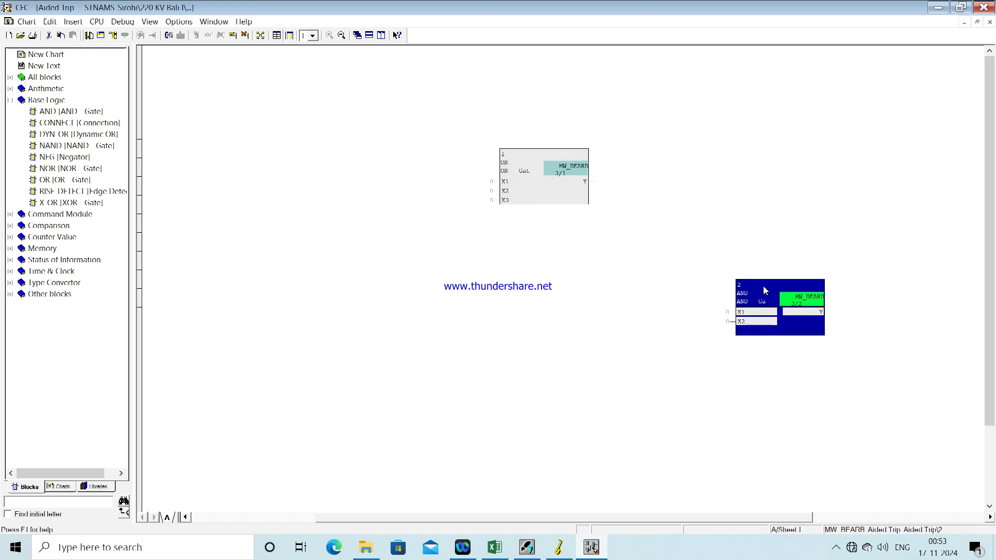
pyautogui.click(596, 184)
pyautogui.click(626, 201)
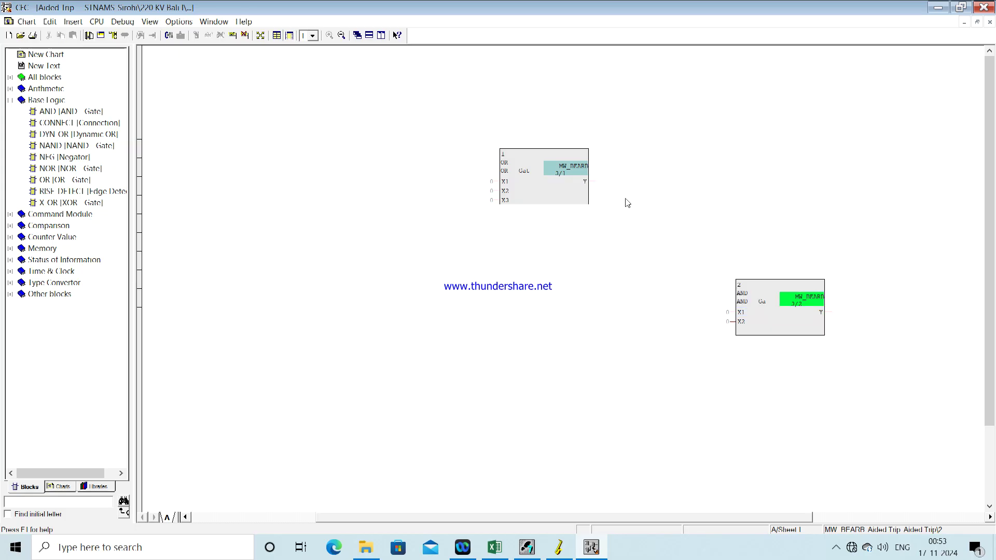
# - Interconnect the OR gate's X1 input with the Dis. General indication Dis.TripZ1B1p on the left border
pyautogui.click(570, 187)
pyautogui.rightClick(505, 181)
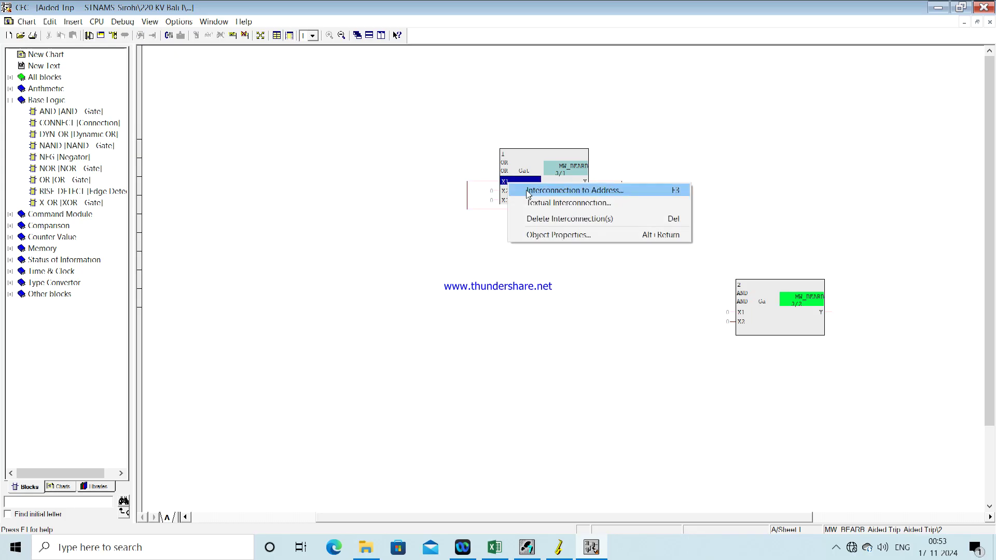
pyautogui.click(526, 190)
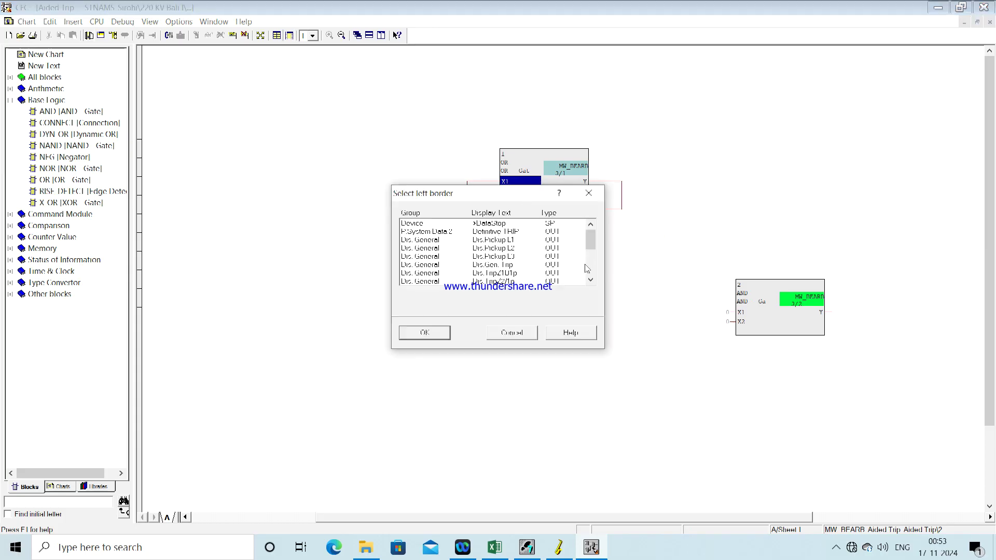
pyautogui.moveTo(590, 249); pyautogui.dragTo(587, 284)
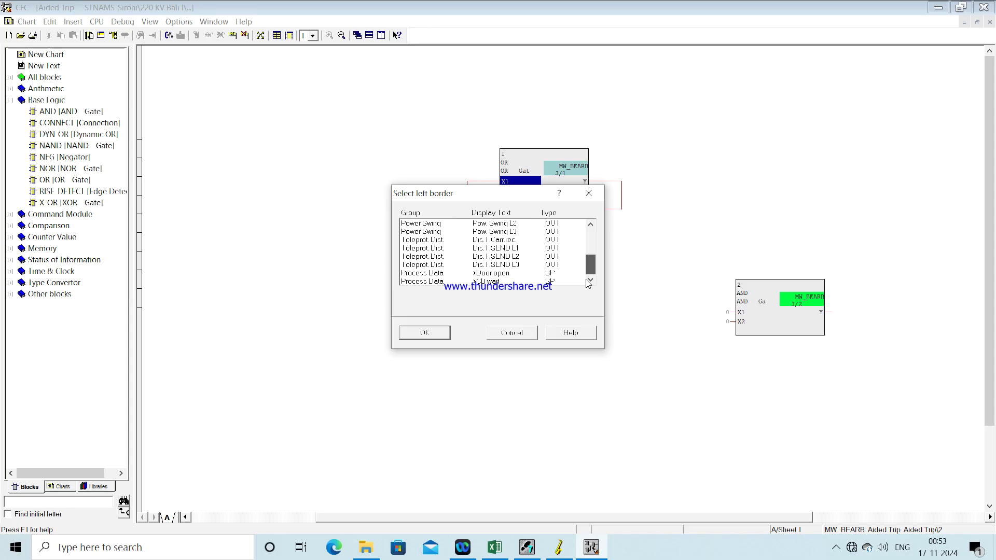
pyautogui.moveTo(584, 272); pyautogui.dragTo(584, 262)
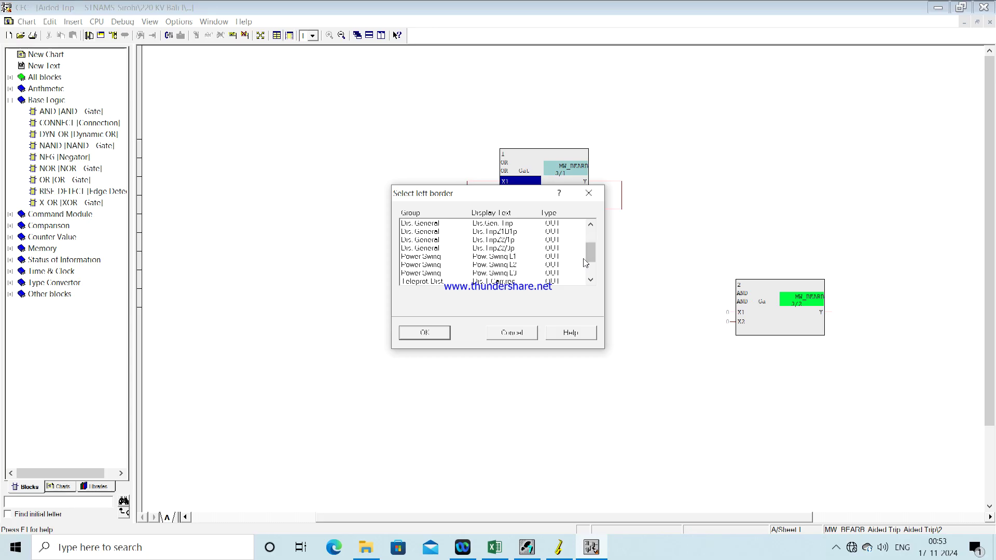
pyautogui.click(495, 232)
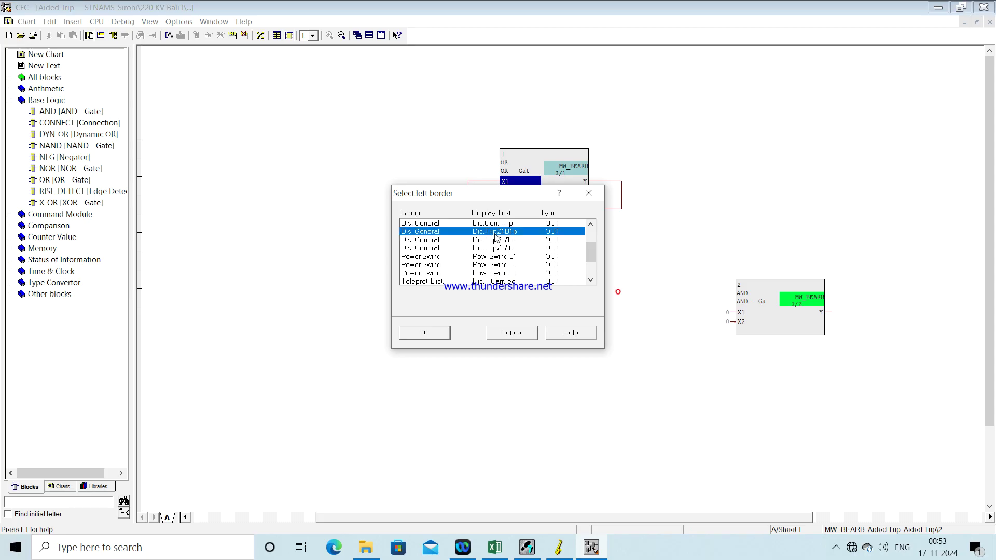
pyautogui.click(422, 333)
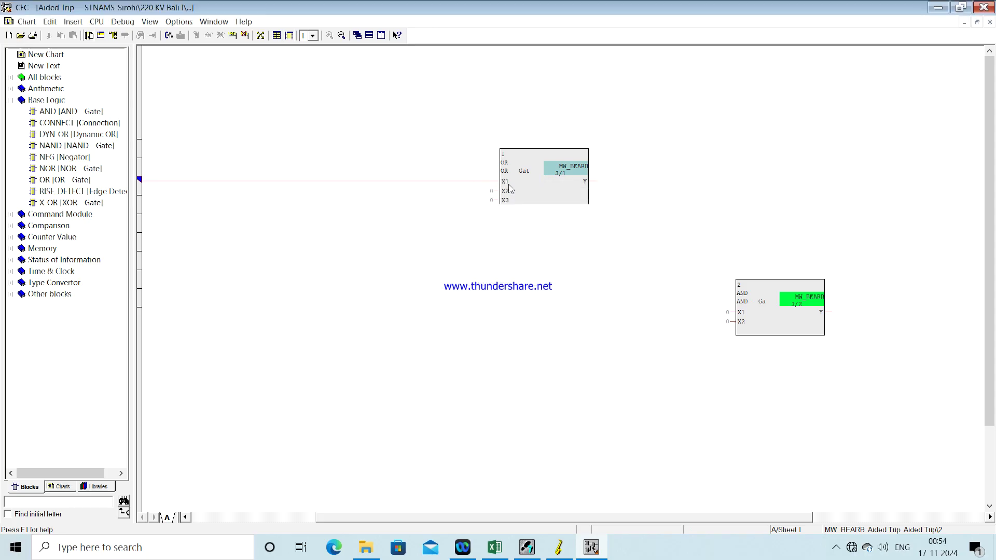
# - Interconnect the OR gate's X2 input with the Dis. General indication Dis.TripZ2/1p on the left border
pyautogui.rightClick(507, 192)
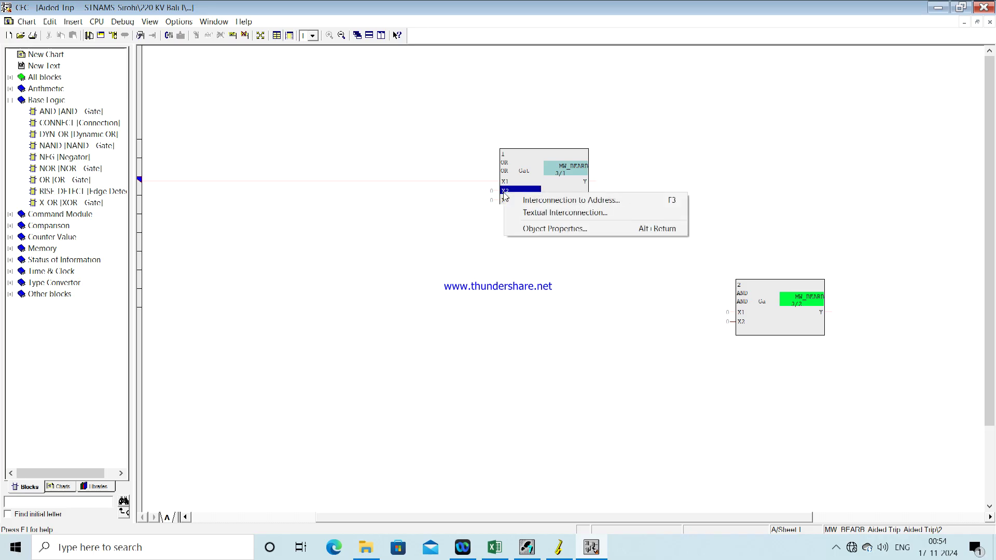
pyautogui.click(526, 200)
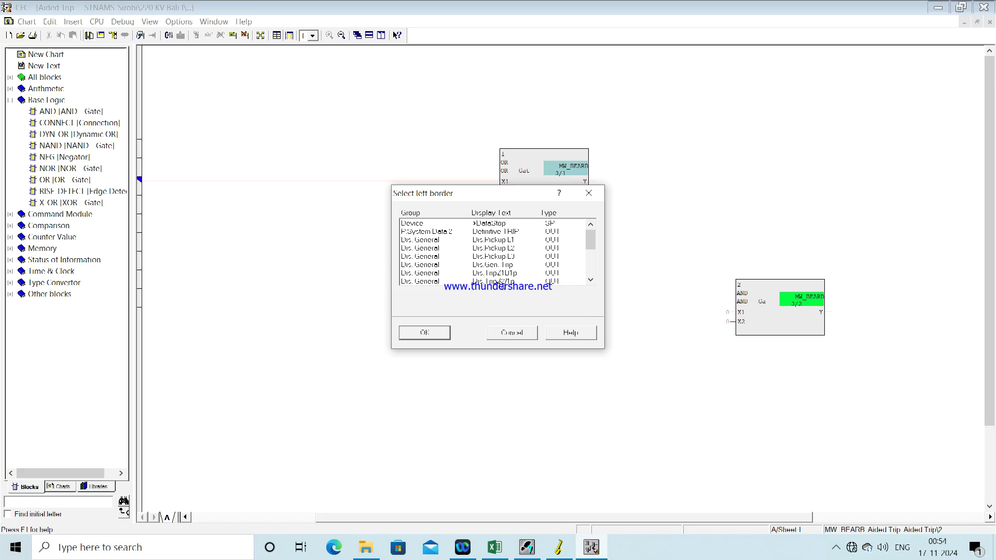
pyautogui.click(591, 280)
pyautogui.click(591, 280)
pyautogui.click(508, 265)
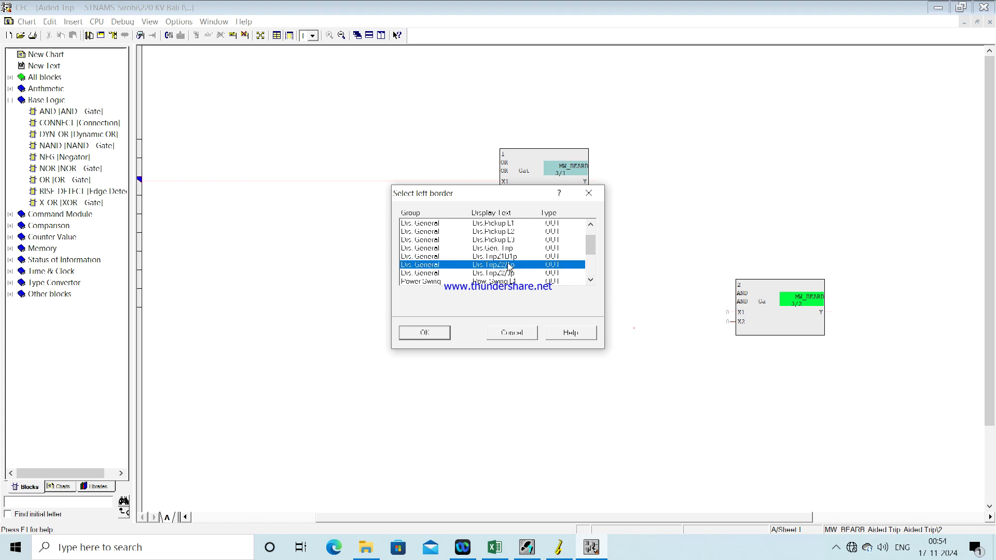
pyautogui.click(434, 334)
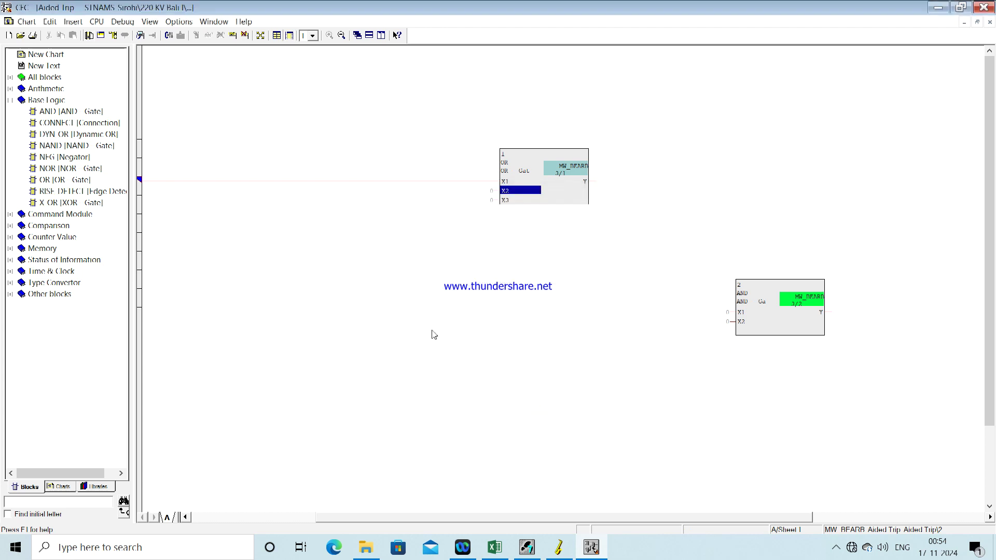
# - Interconnect the OR gate's X3 input with the Dis. General indication Dis.TripZ2/3p on the left border
pyautogui.click(507, 201)
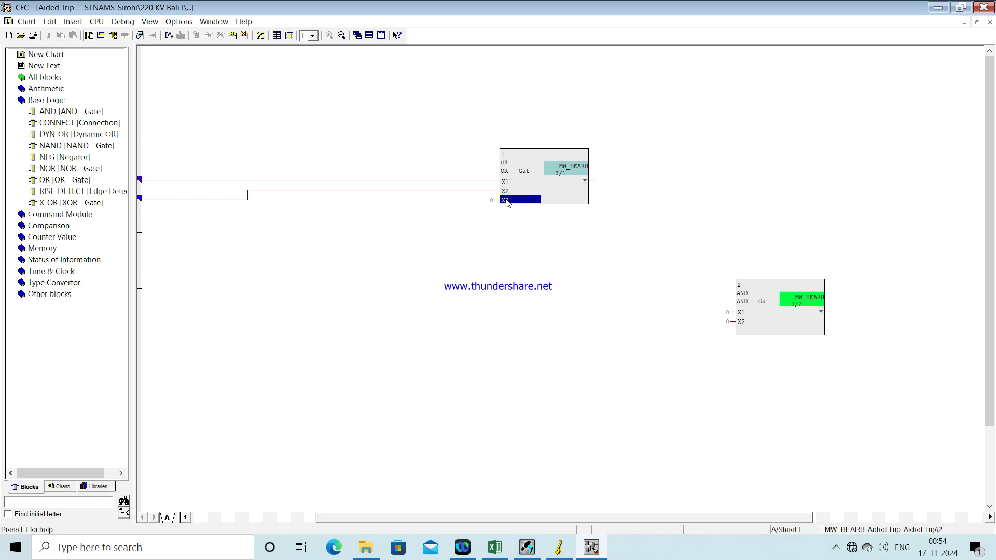
pyautogui.rightClick(507, 203)
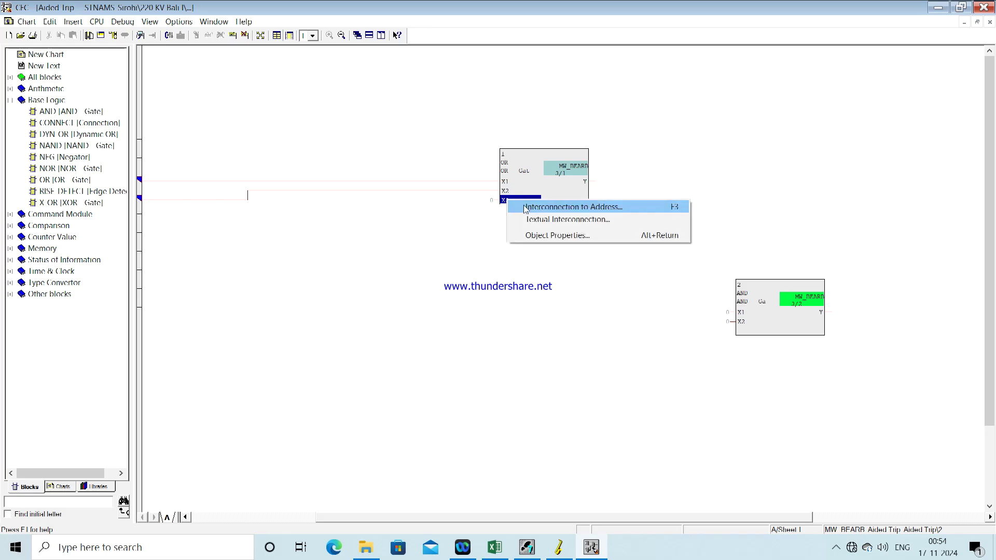
pyautogui.click(525, 207)
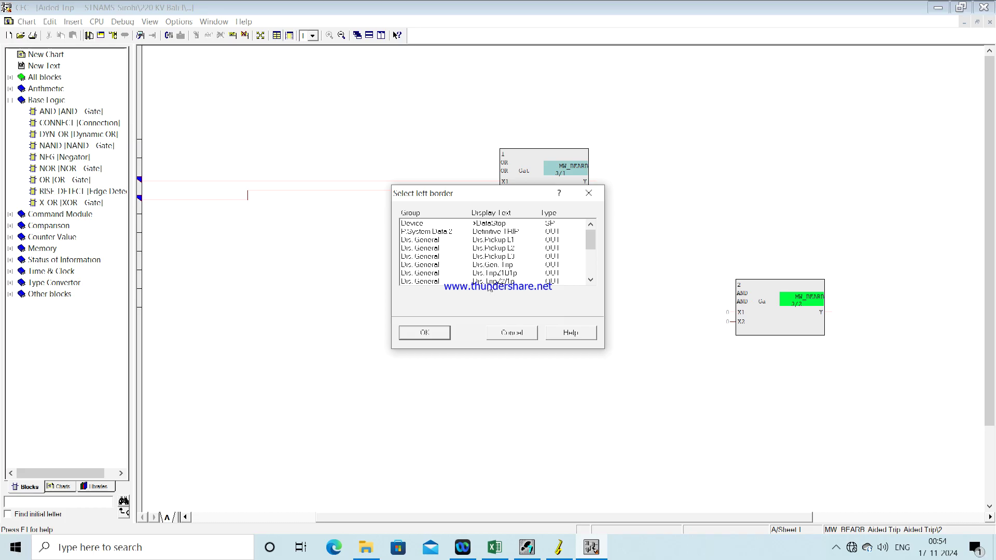
pyautogui.click(590, 280)
pyautogui.click(591, 280)
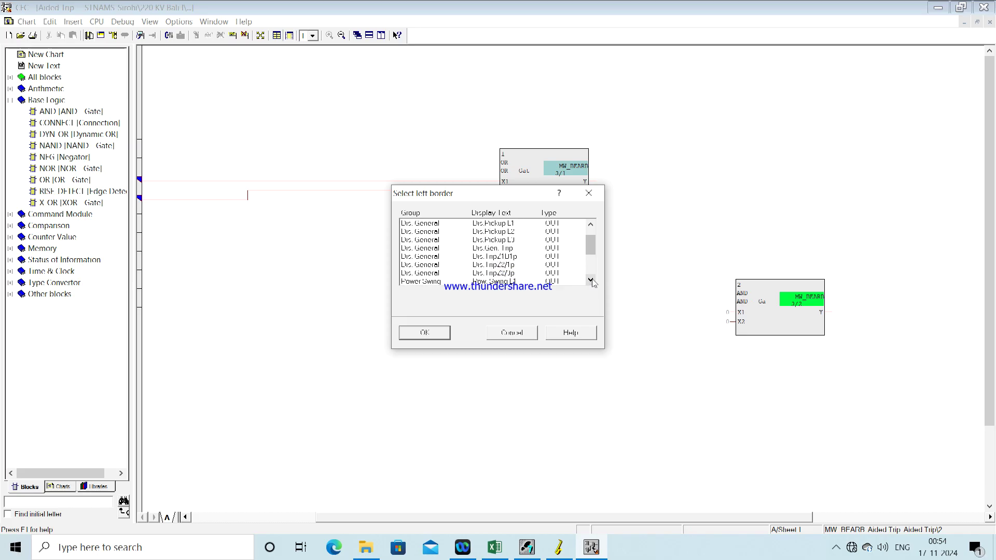
pyautogui.click(493, 275)
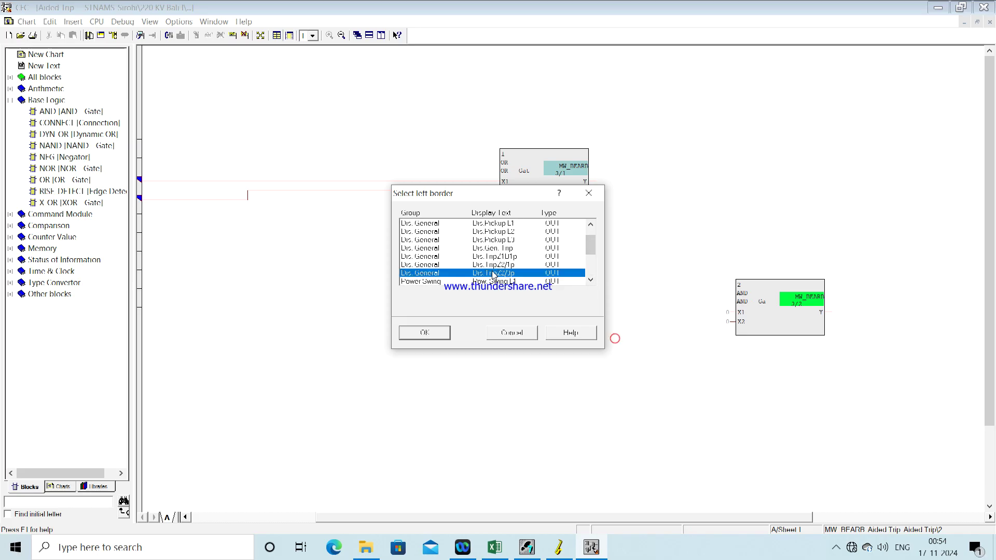
pyautogui.click(424, 334)
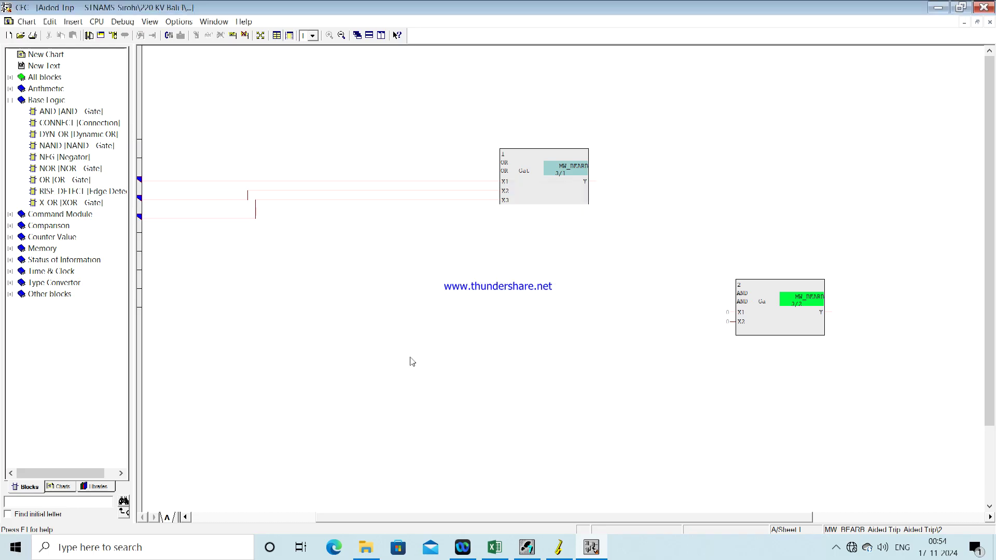
pyautogui.moveTo(378, 518); pyautogui.dragTo(255, 518)
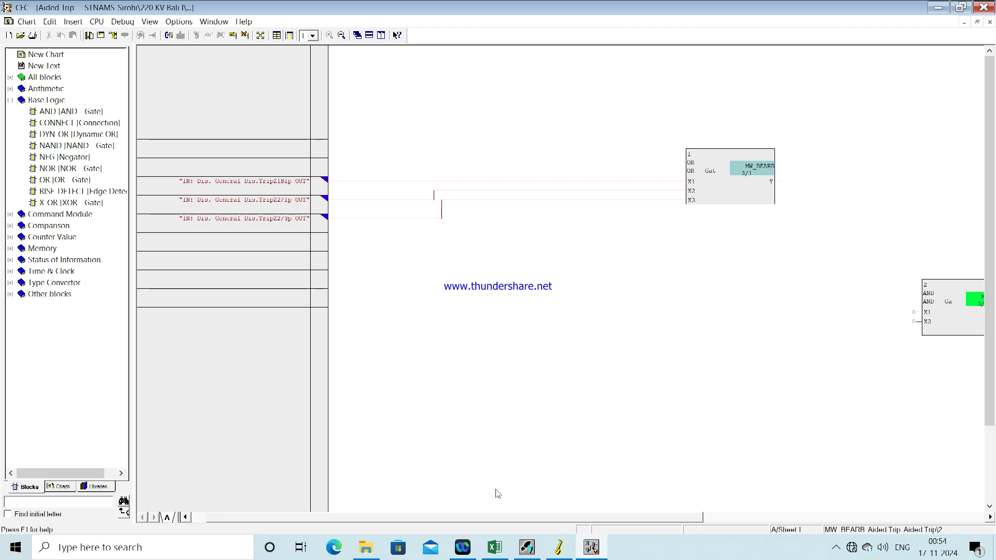
pyautogui.moveTo(486, 512); pyautogui.dragTo(681, 487)
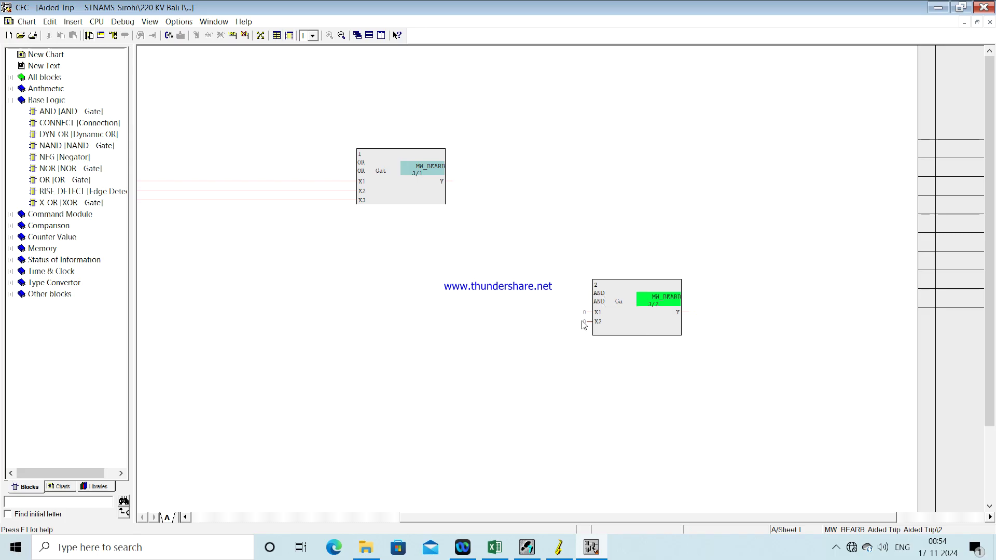
pyautogui.rightClick(599, 314)
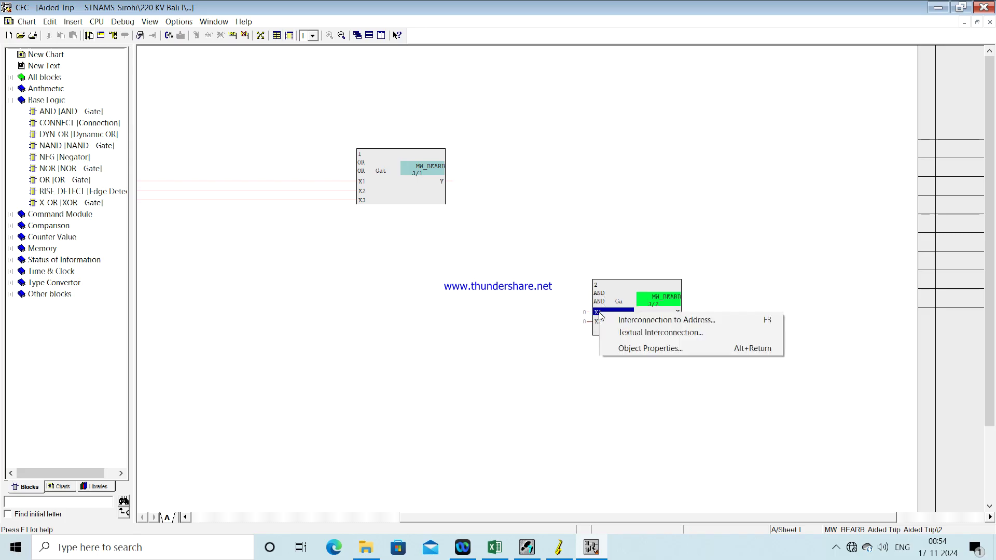
pyautogui.click(629, 320)
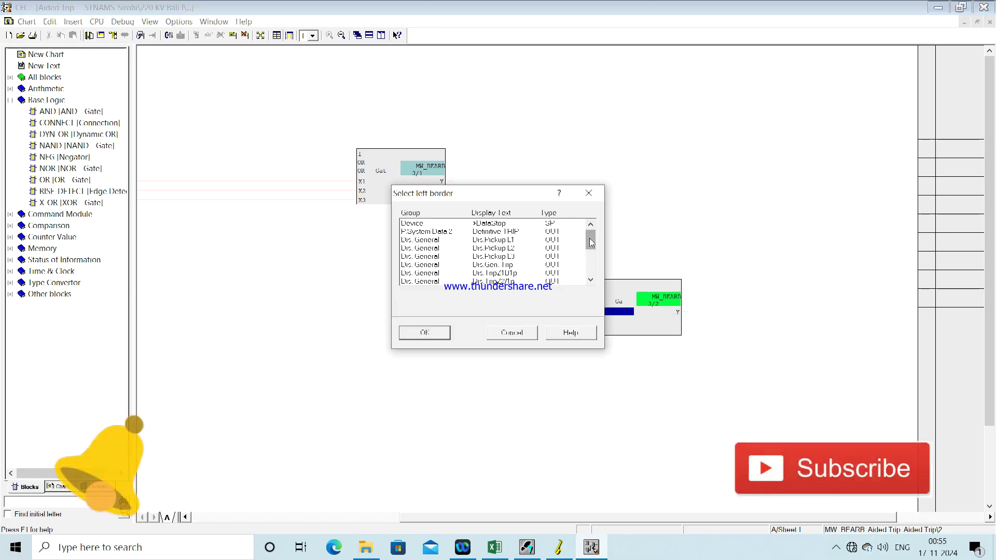
pyautogui.moveTo(591, 243); pyautogui.dragTo(593, 271)
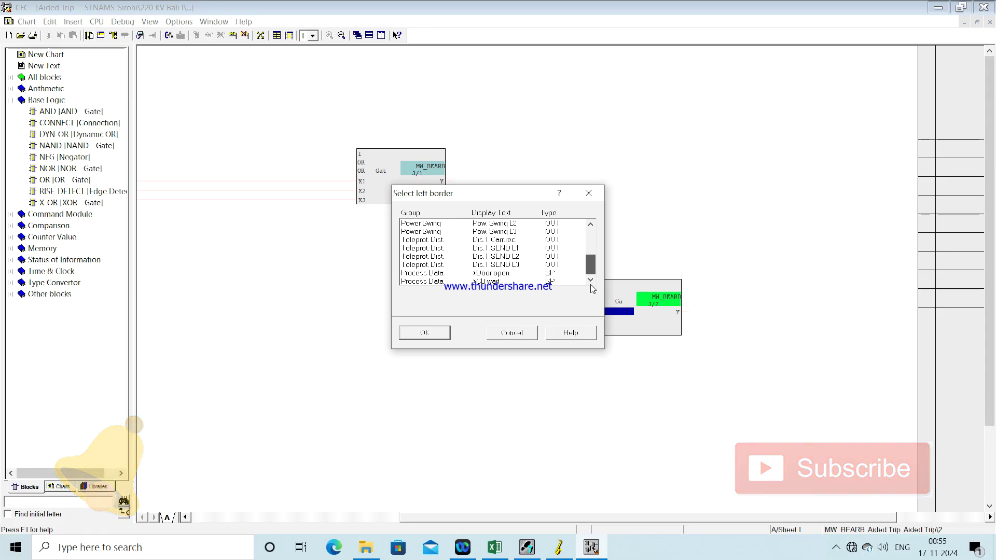
pyautogui.moveTo(592, 275); pyautogui.dragTo(597, 222)
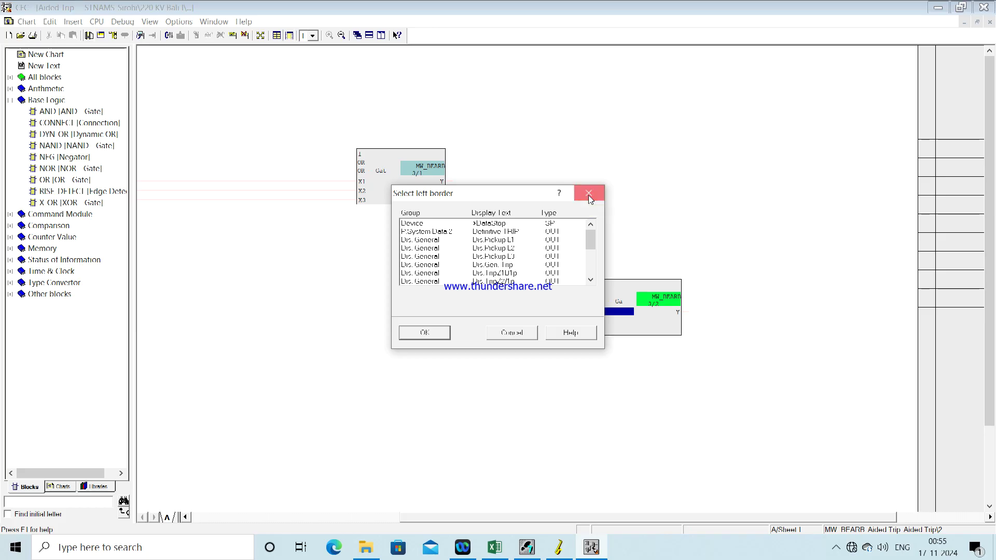
pyautogui.click(589, 196)
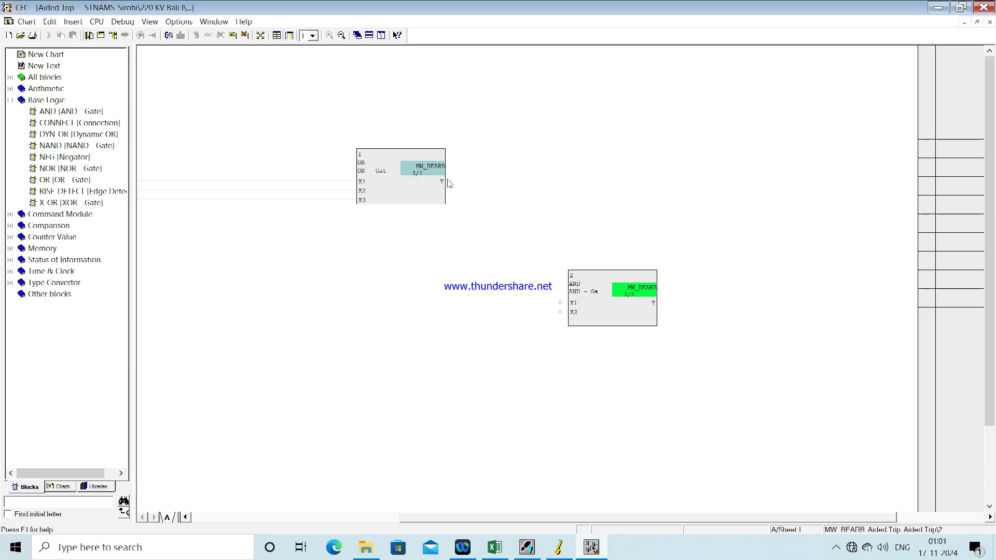
# - Connect the OR gate's output Y to the AND gate's X1 input
pyautogui.moveTo(449, 183); pyautogui.dragTo(564, 306)
pyautogui.click(835, 549)
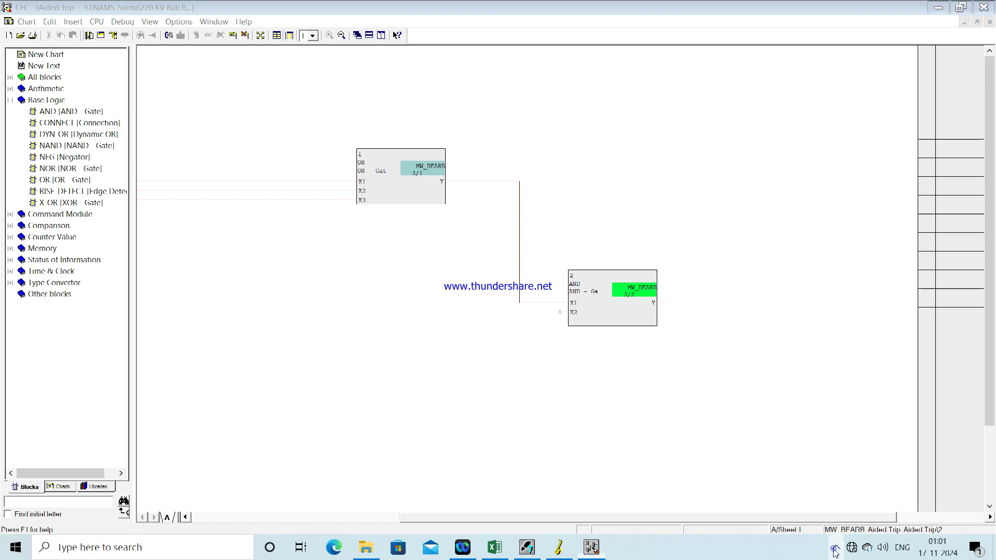
pyautogui.click(627, 448)
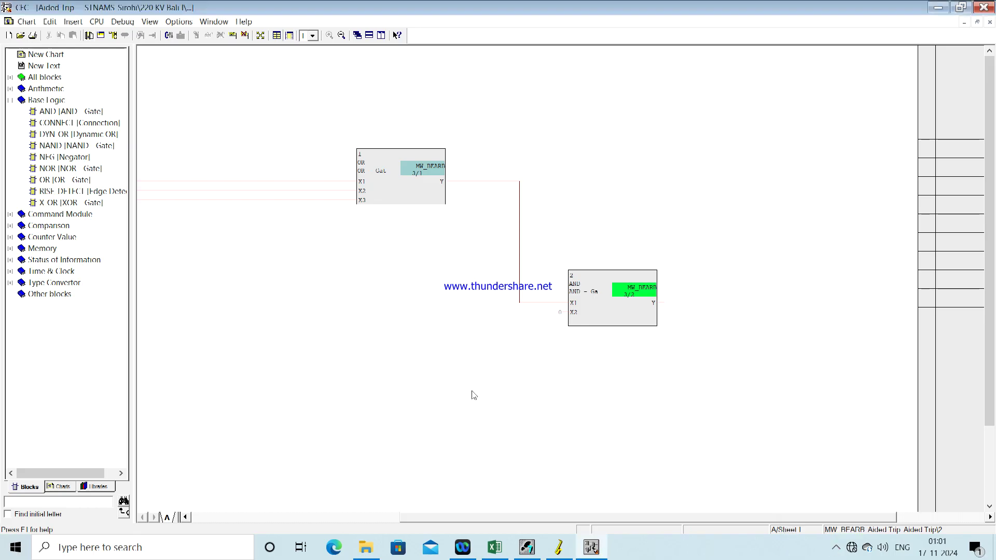
# - Interconnect the AND gate's X2 input with the Teleprot.Dist. indication Dis.T.Carr.rec. on the left border
pyautogui.click(574, 316)
pyautogui.rightClick(576, 318)
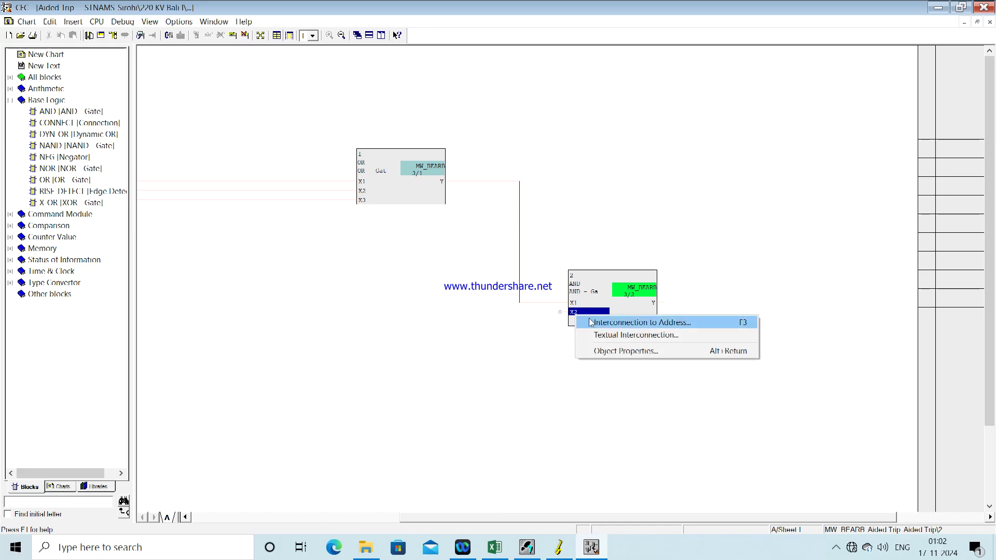
pyautogui.click(622, 323)
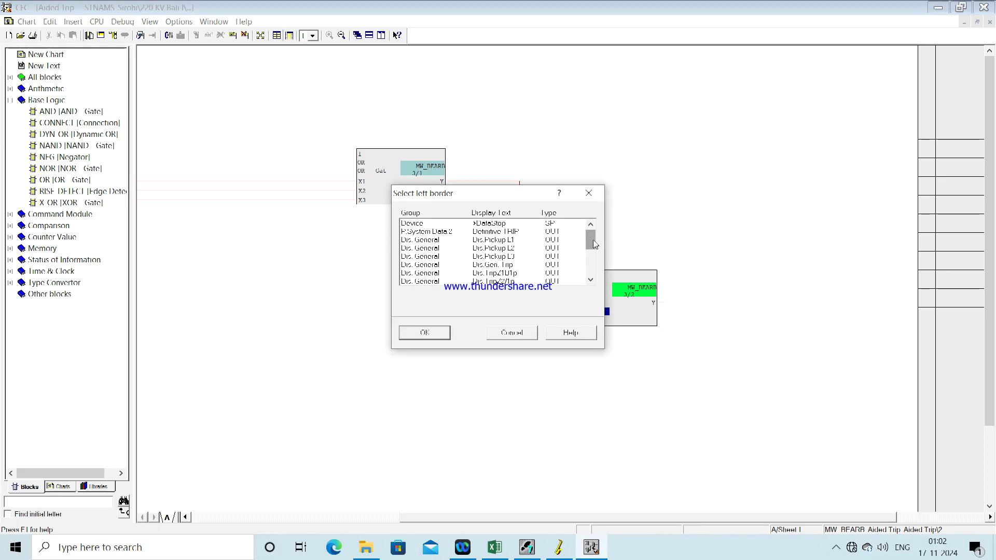
pyautogui.moveTo(593, 243)
pyautogui.mouseDown()
pyautogui.moveTo(592, 273)
pyautogui.moveTo(593, 262)
pyautogui.mouseUp()
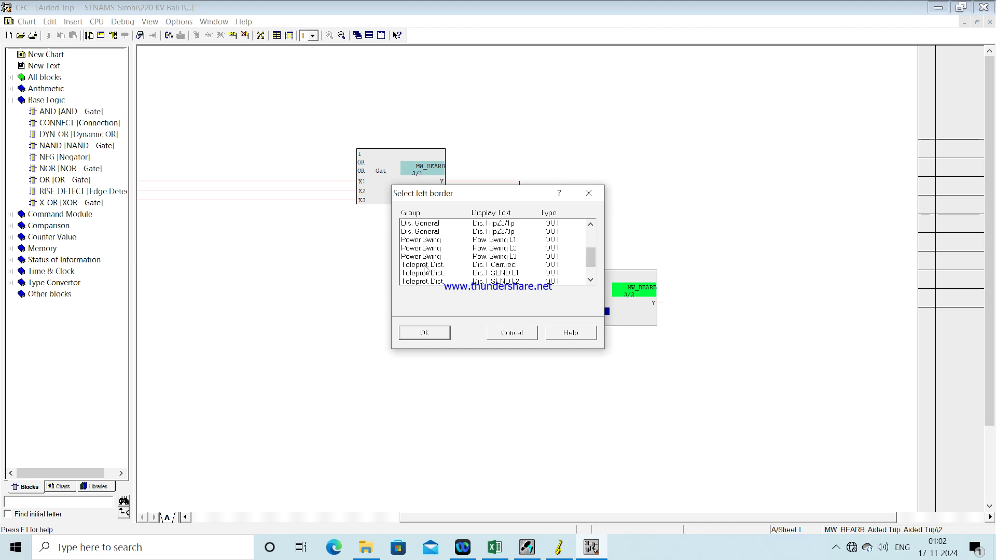
pyautogui.click(484, 266)
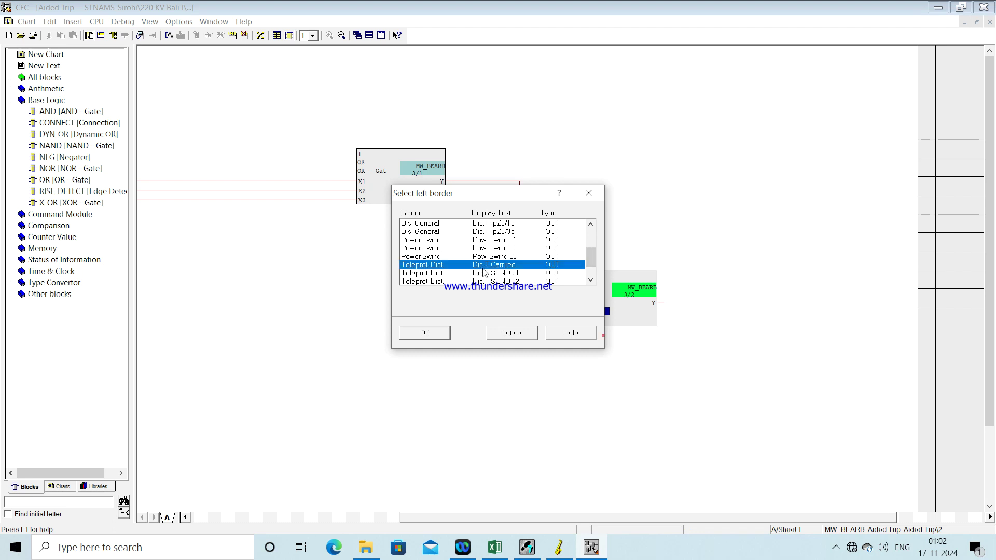
pyautogui.click(425, 335)
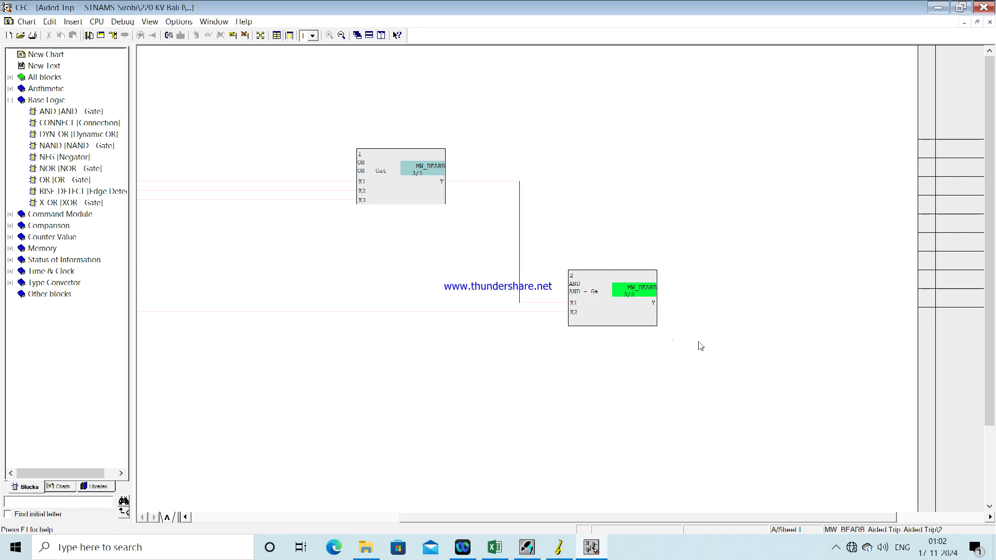
# - Interconnect the AND gate's output Y with the user-defined indication Aid Trip on the right border
pyautogui.rightClick(652, 308)
pyautogui.click(674, 314)
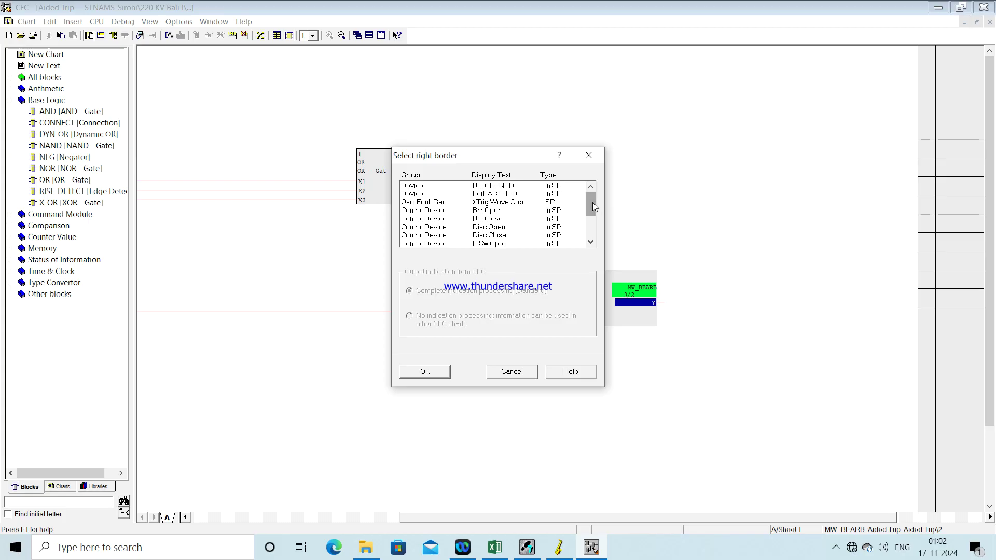
pyautogui.moveTo(592, 207); pyautogui.dragTo(592, 227)
pyautogui.click(487, 243)
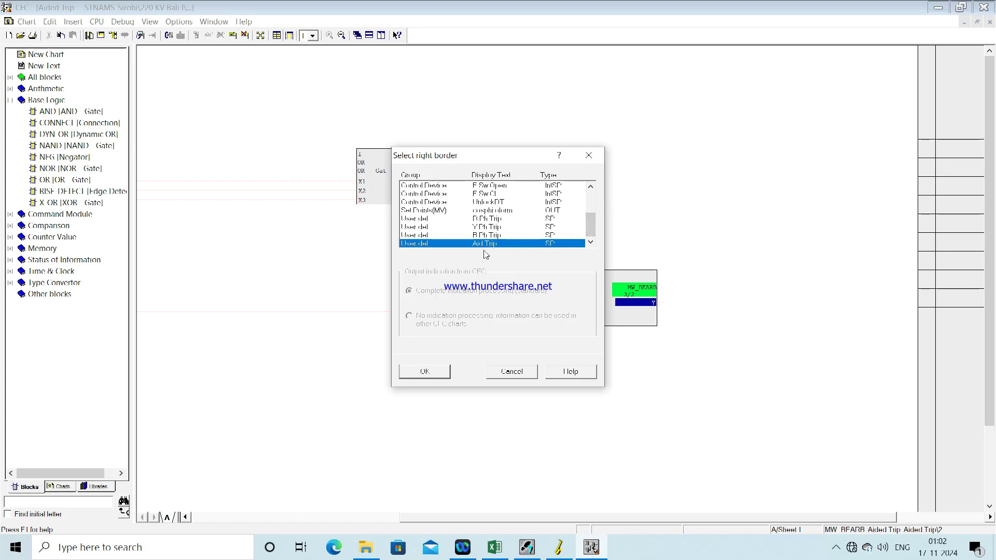
pyautogui.click(423, 372)
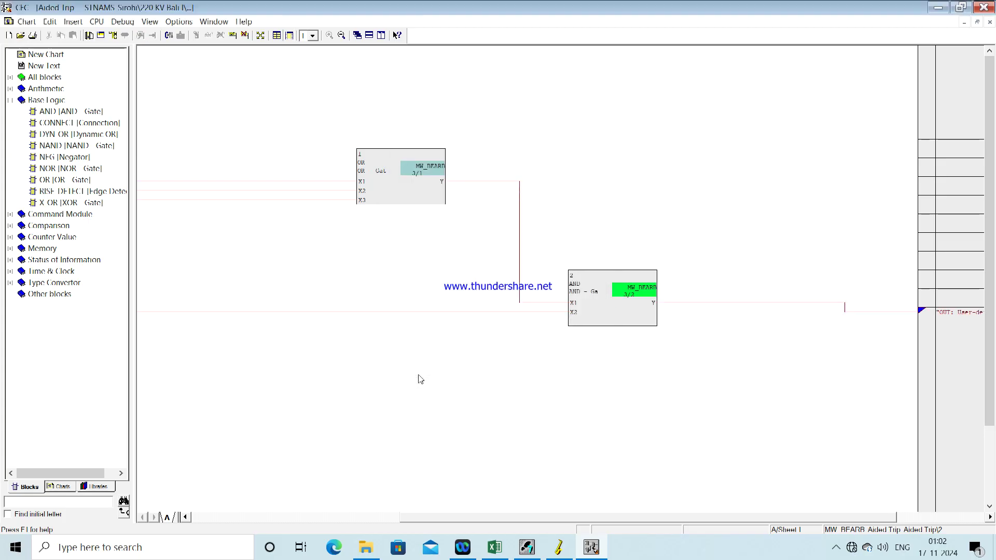
pyautogui.moveTo(420, 517); pyautogui.dragTo(242, 517)
pyautogui.click(240, 545)
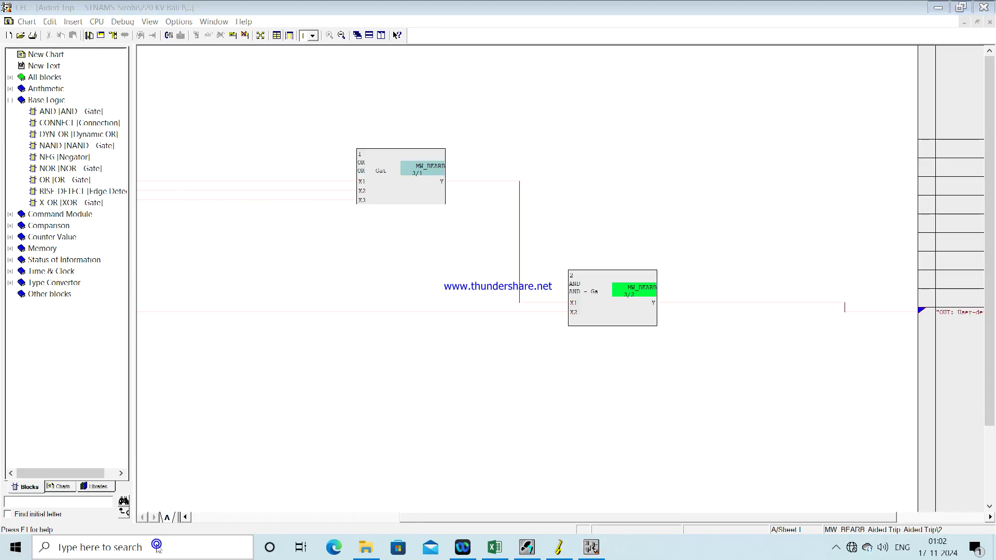
pyautogui.click(690, 399)
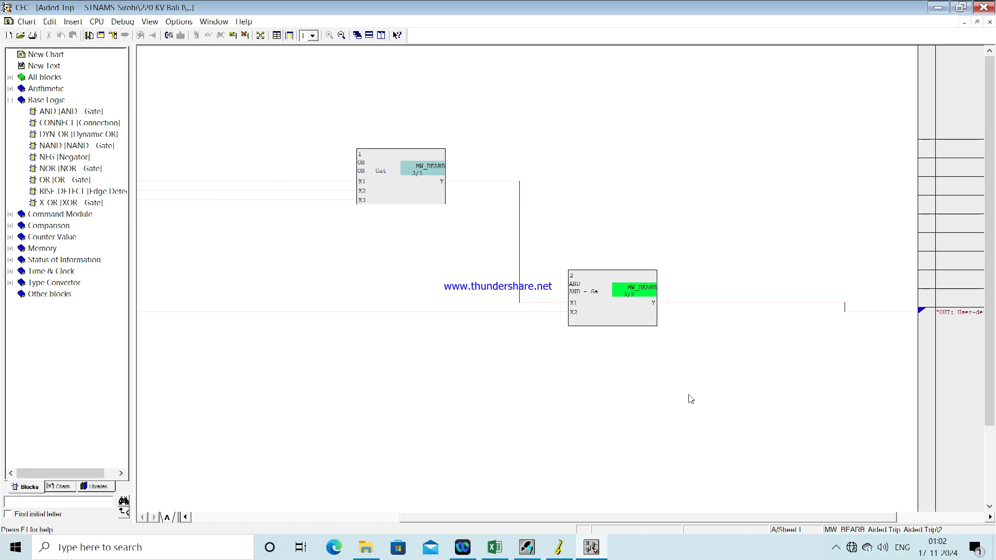
# - Run a consistency check on the CFC charts as program for the finished Aided Trip logic
pyautogui.moveTo(499, 519); pyautogui.dragTo(291, 521)
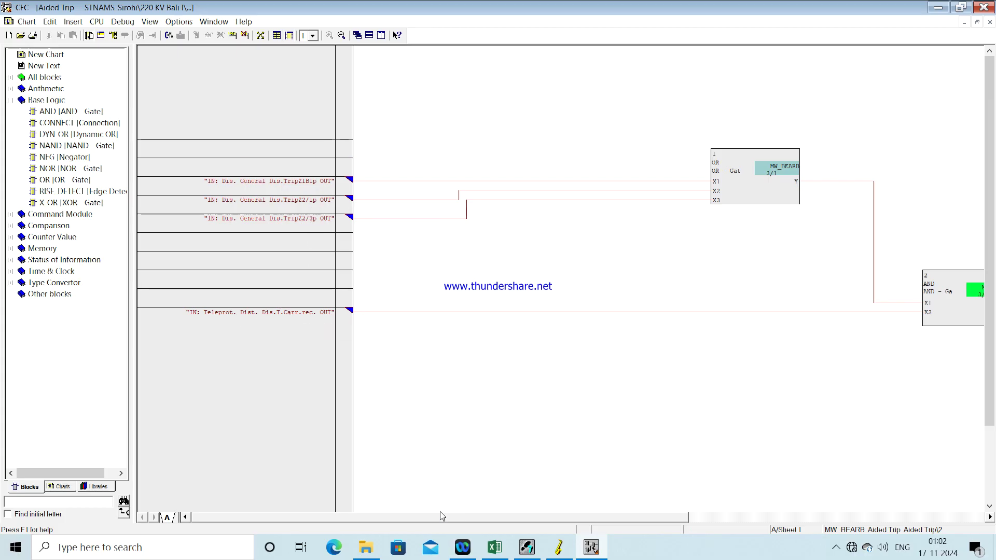
pyautogui.moveTo(441, 517); pyautogui.dragTo(744, 469)
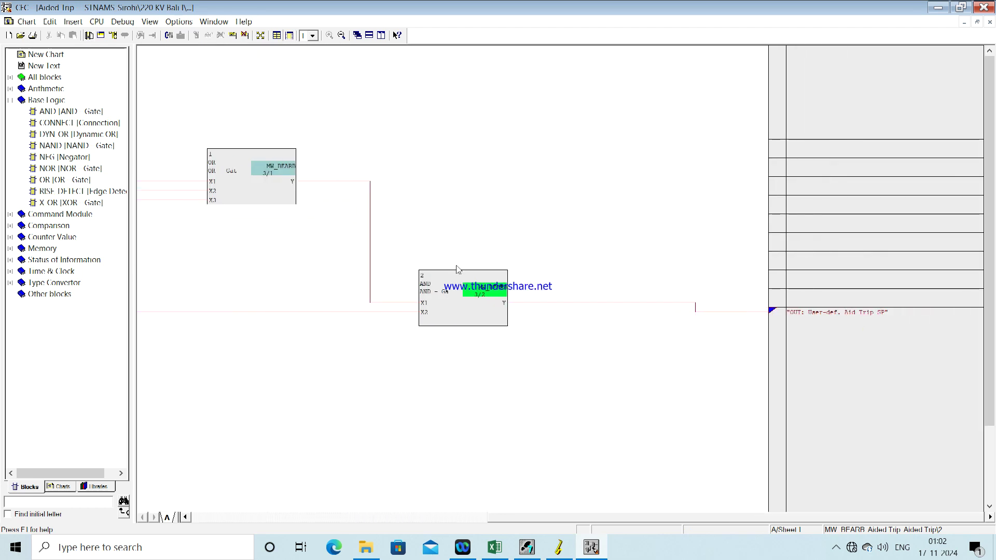
pyautogui.click(26, 23)
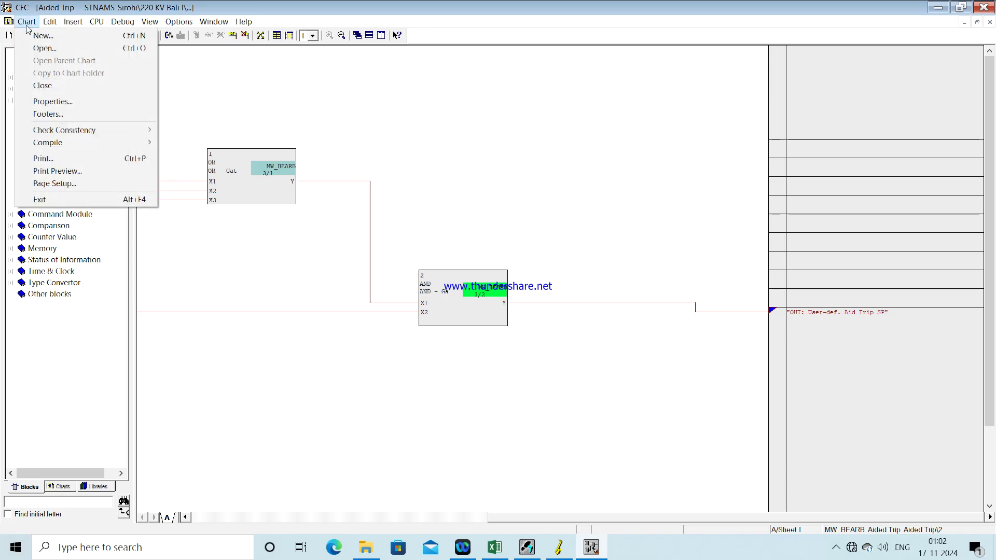
pyautogui.moveTo(134, 135)
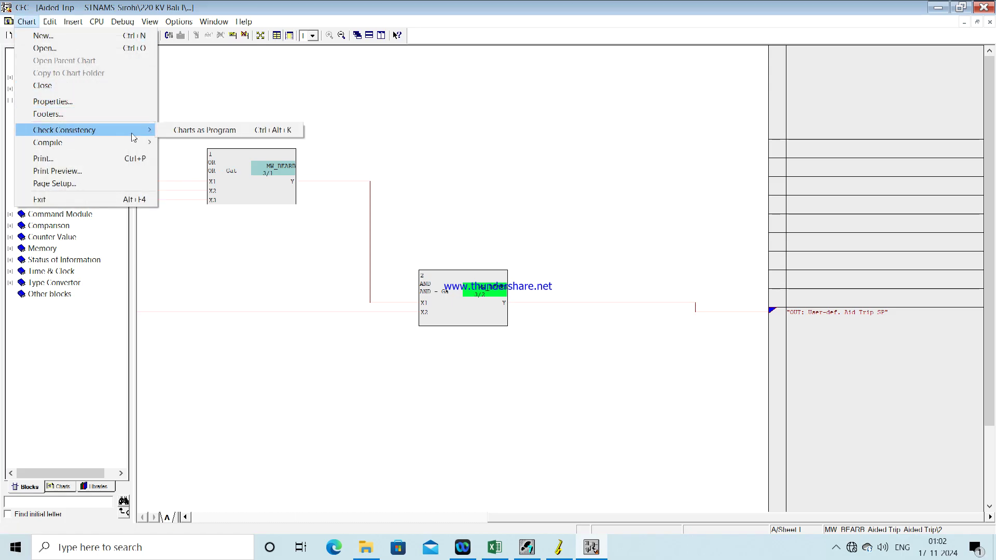
pyautogui.click(184, 134)
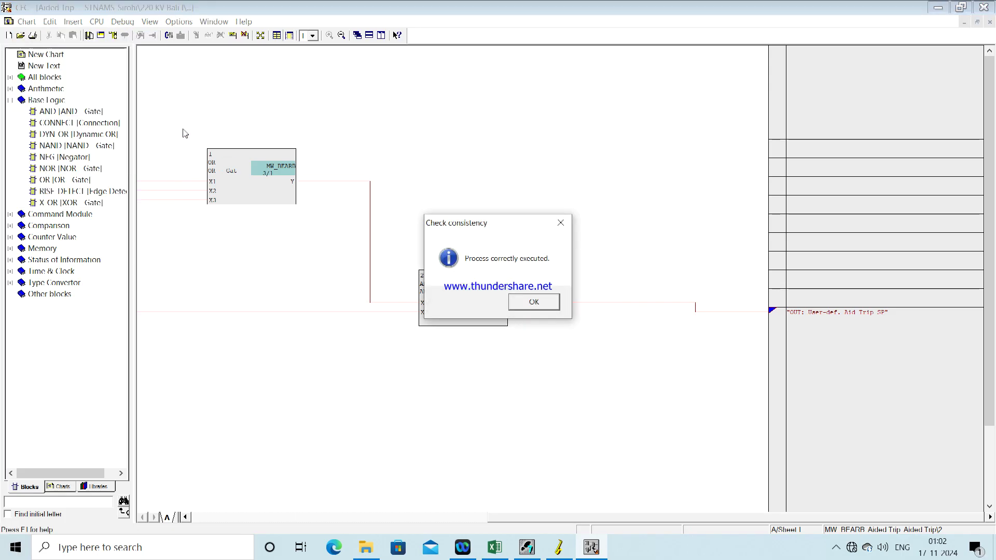
pyautogui.click(531, 303)
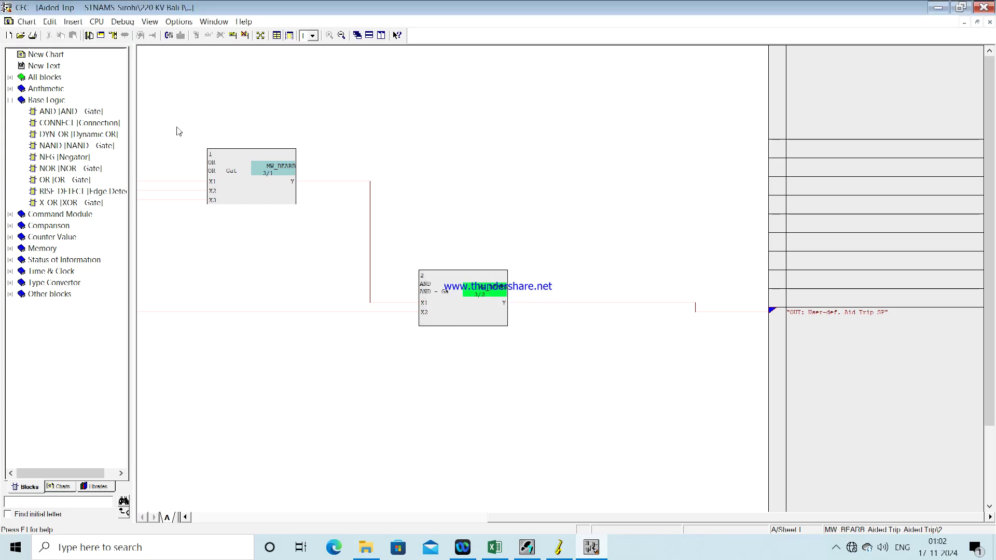
# - Compile the CFC charts as program and close the Aided Trip chart editor
pyautogui.click(26, 22)
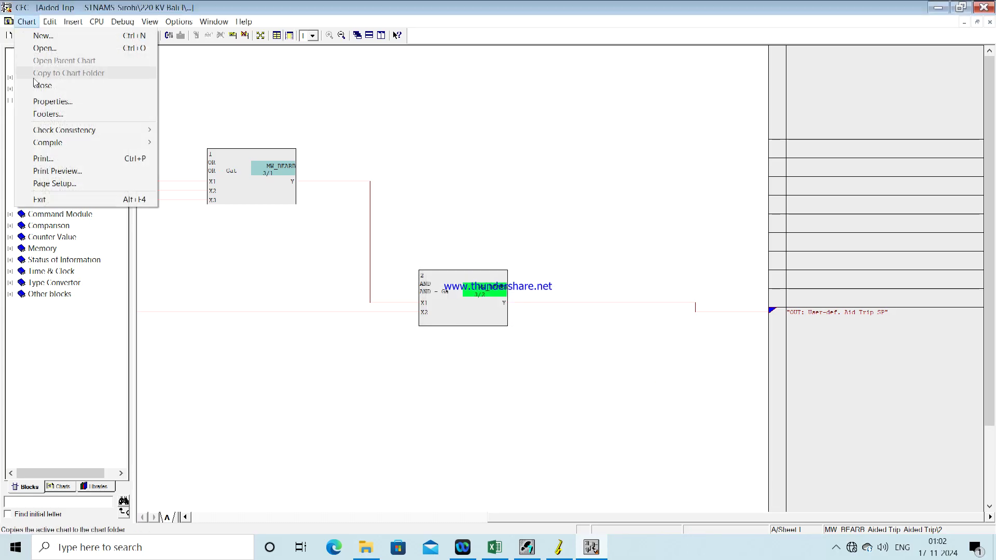
pyautogui.moveTo(57, 151)
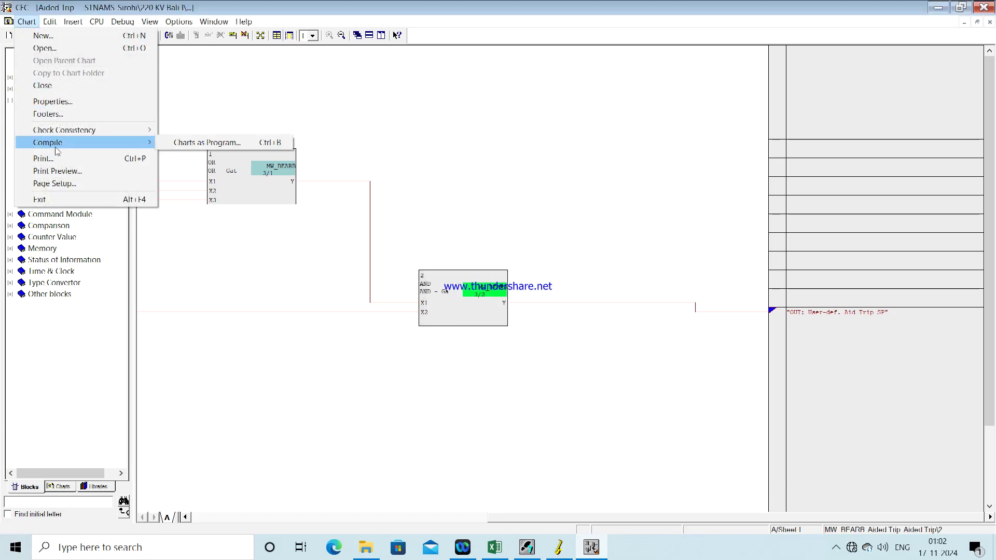
pyautogui.click(183, 145)
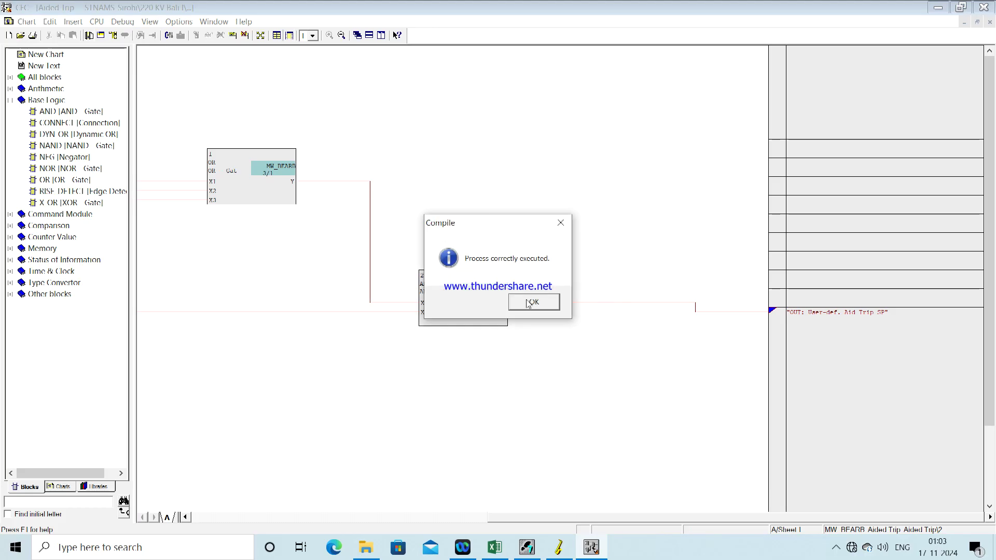
pyautogui.click(532, 302)
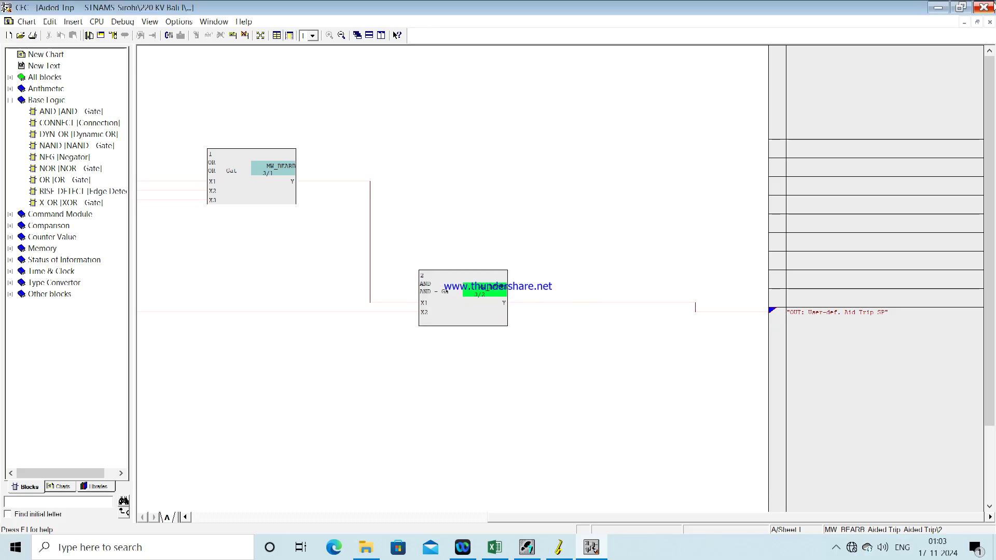
pyautogui.click(983, 7)
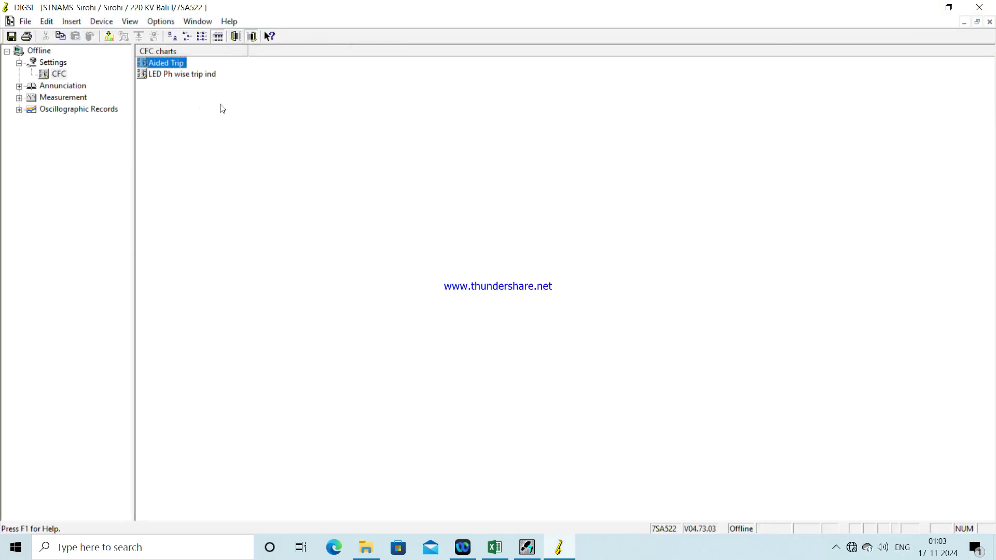
# - Open the Masking I/O (Configuration Matrix) from the device's Settings
pyautogui.click(256, 141)
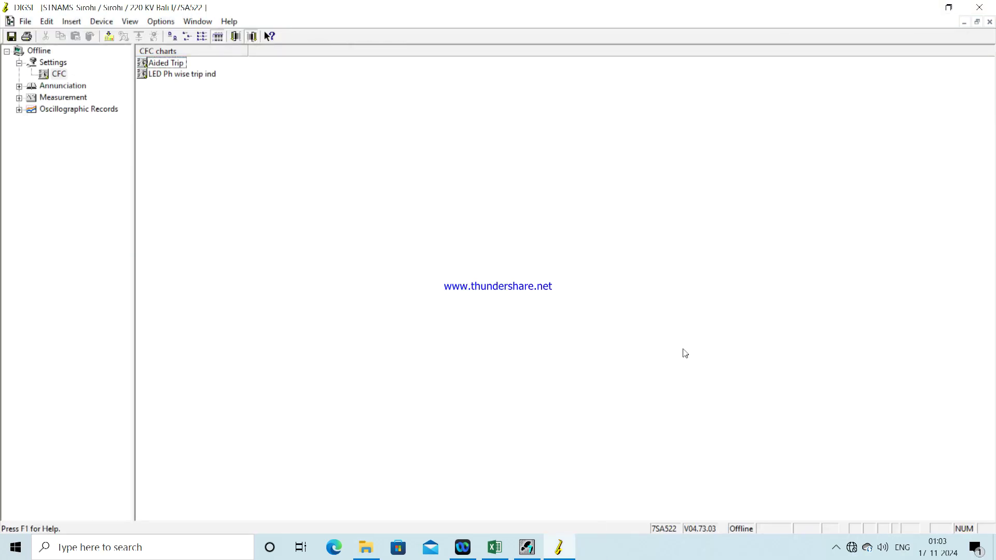
pyautogui.doubleClick(53, 62)
pyautogui.click(178, 75)
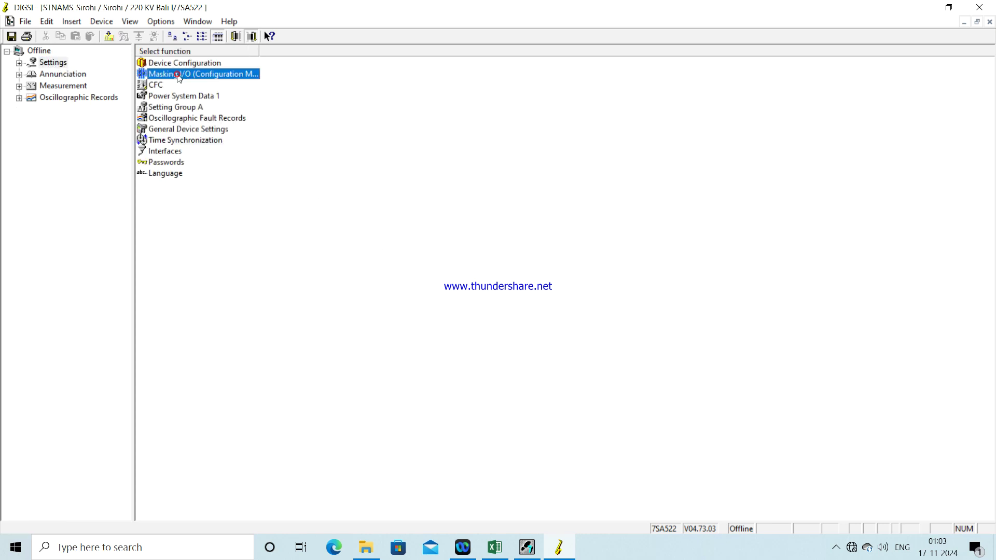
pyautogui.doubleClick(178, 75)
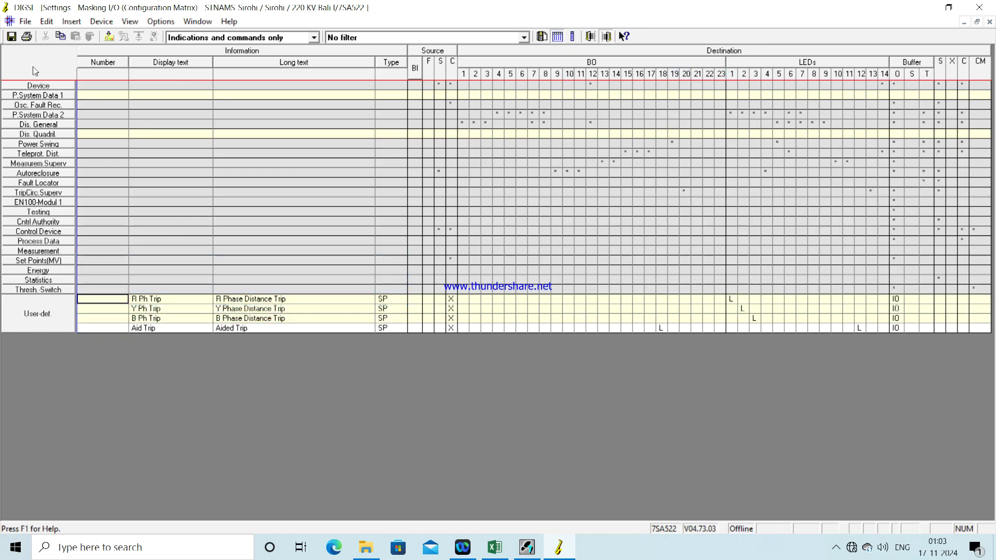
# - Save the 7SA522 configuration, dismiss the report, and close the device file to return to DIGSI Manager
pyautogui.click(11, 36)
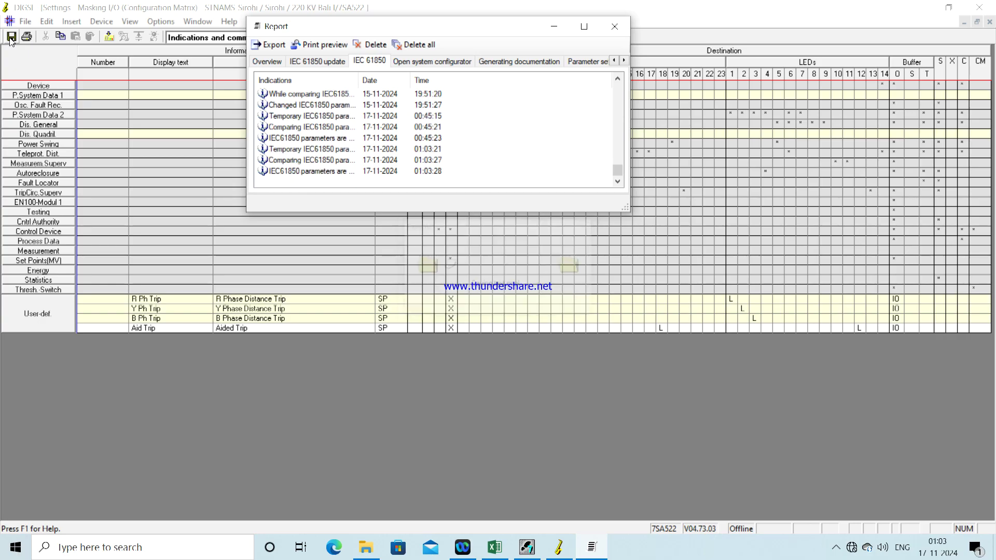
pyautogui.click(615, 28)
pyautogui.click(982, 8)
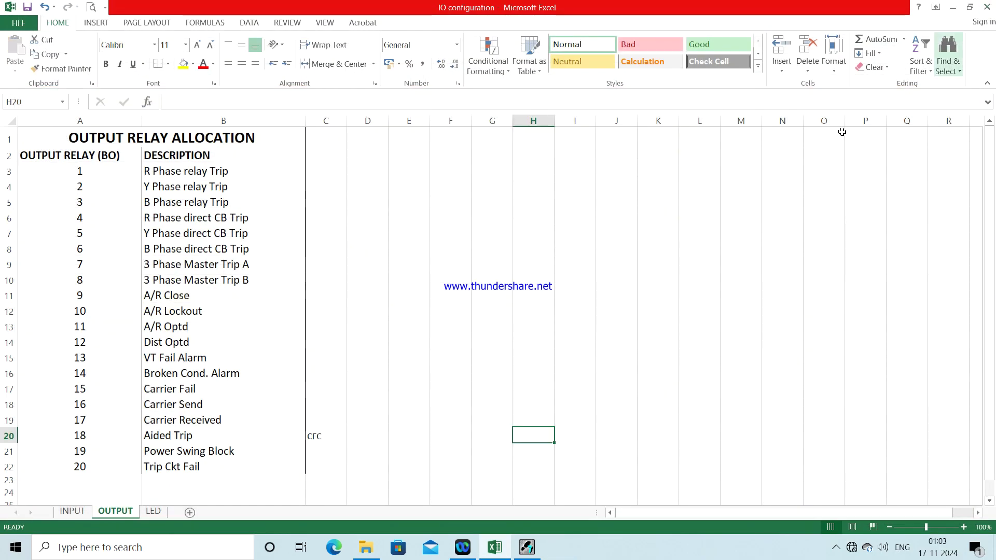
pyautogui.click(518, 550)
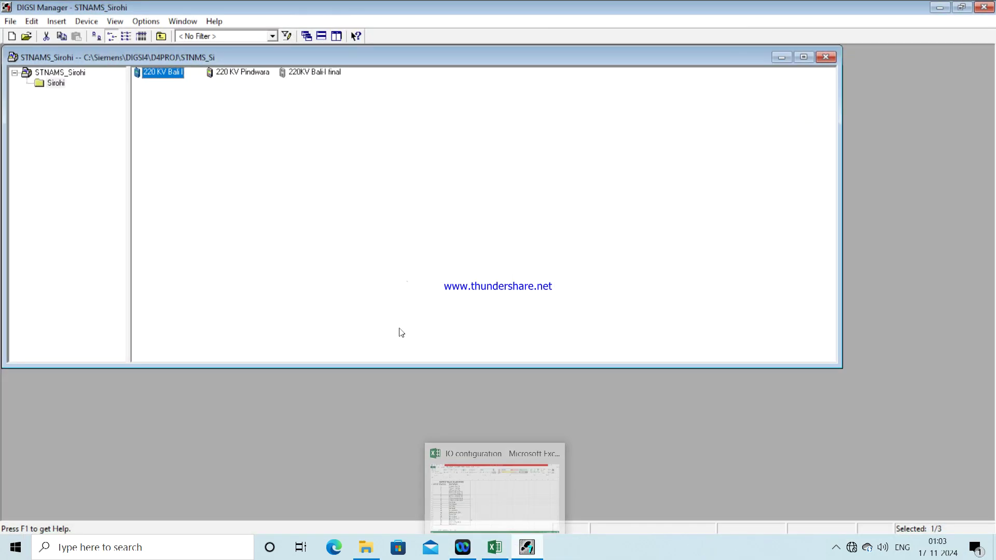